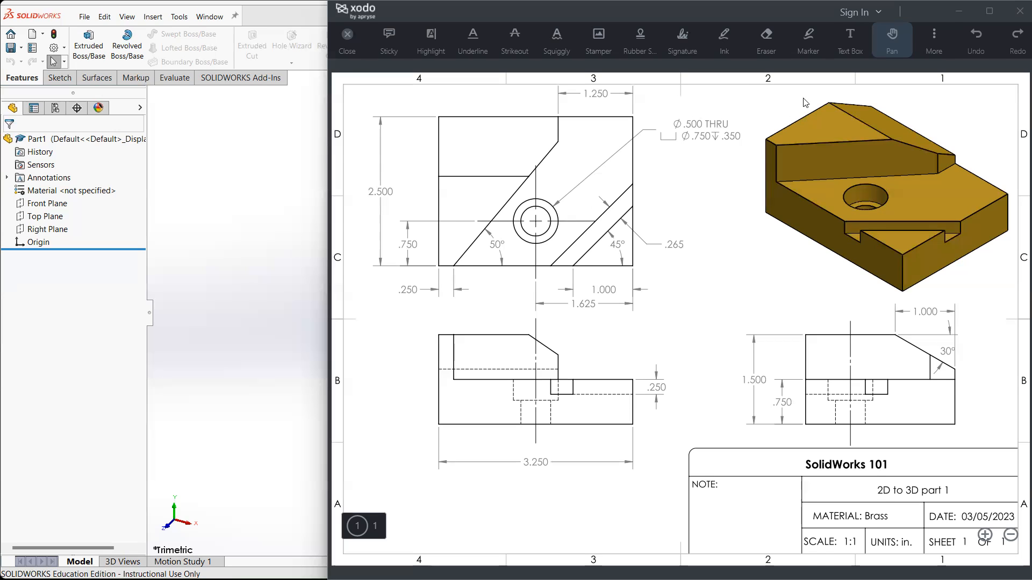
# Outline the full rectangular stock block in red lines around the part in the isometric view.
pyautogui.click(928, 37)
pyautogui.click(990, 170)
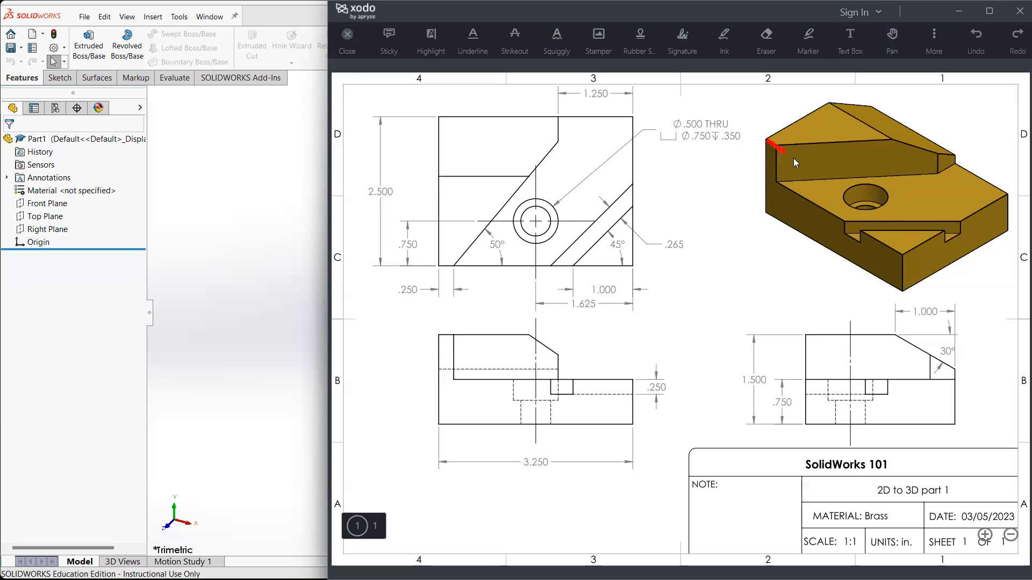
pyautogui.click(908, 202)
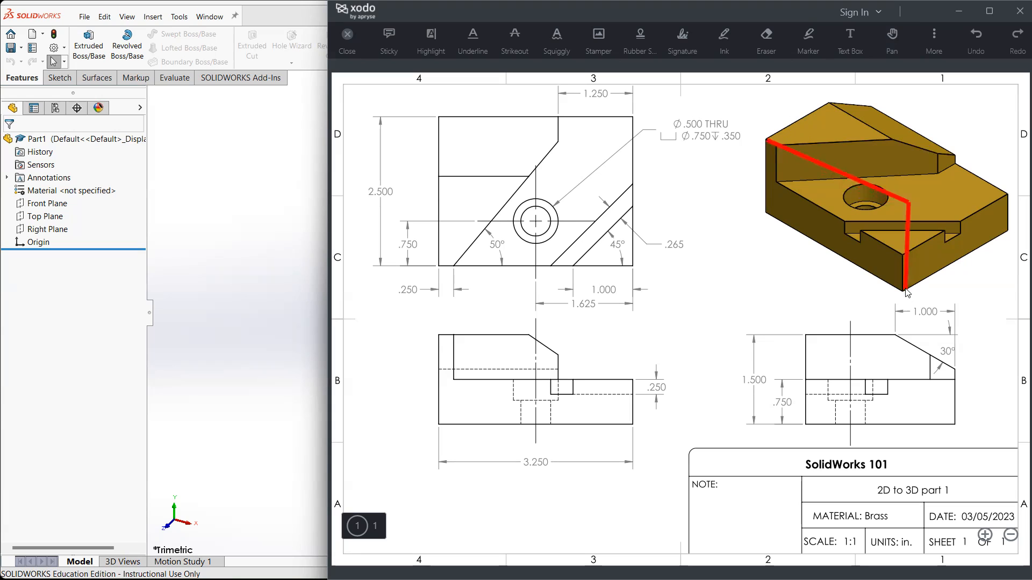
pyautogui.moveTo(997, 160); pyautogui.dragTo(1004, 155)
pyautogui.moveTo(1004, 155); pyautogui.dragTo(1010, 228)
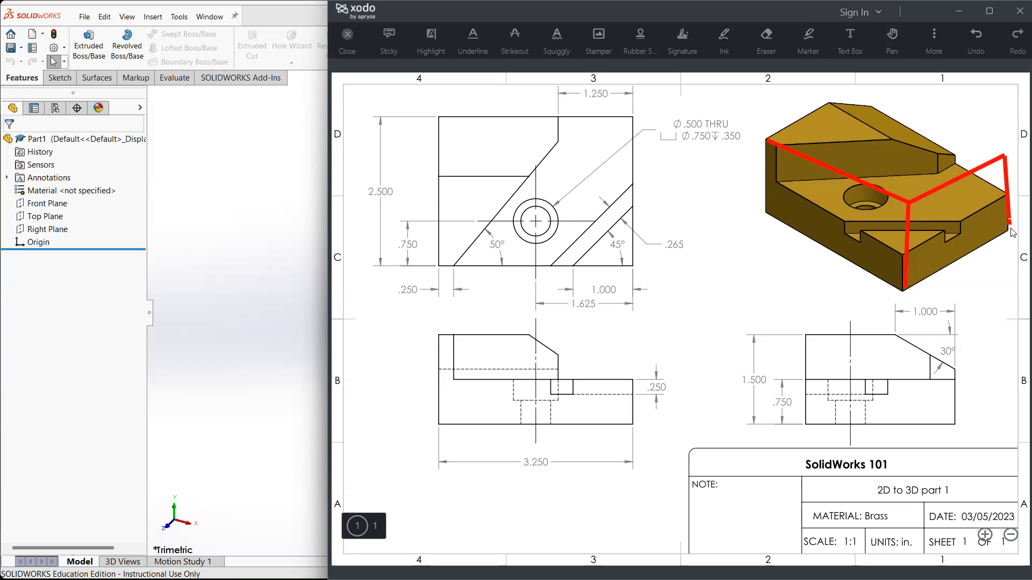
pyautogui.moveTo(1002, 154)
pyautogui.mouseDown()
pyautogui.moveTo(880, 81)
pyautogui.moveTo(768, 140)
pyautogui.mouseUp()
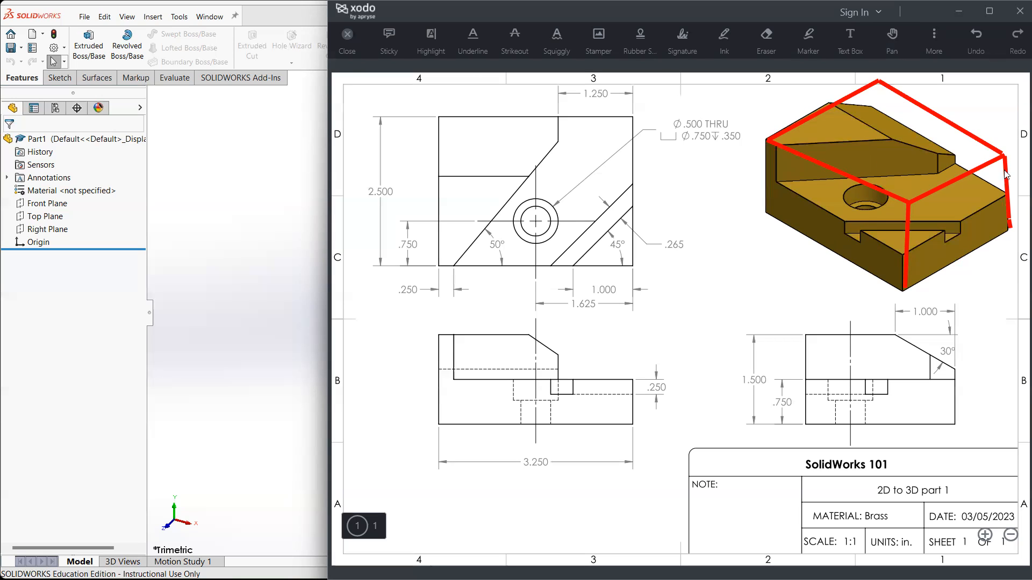
# Trace the edges of the lowered ledge in green lines on the isometric view.
pyautogui.click(451, 44)
pyautogui.moveTo(778, 180)
pyautogui.mouseDown()
pyautogui.moveTo(940, 175)
pyautogui.moveTo(956, 164)
pyautogui.moveTo(1005, 196)
pyautogui.moveTo(915, 250)
pyautogui.moveTo(779, 181)
pyautogui.mouseUp()
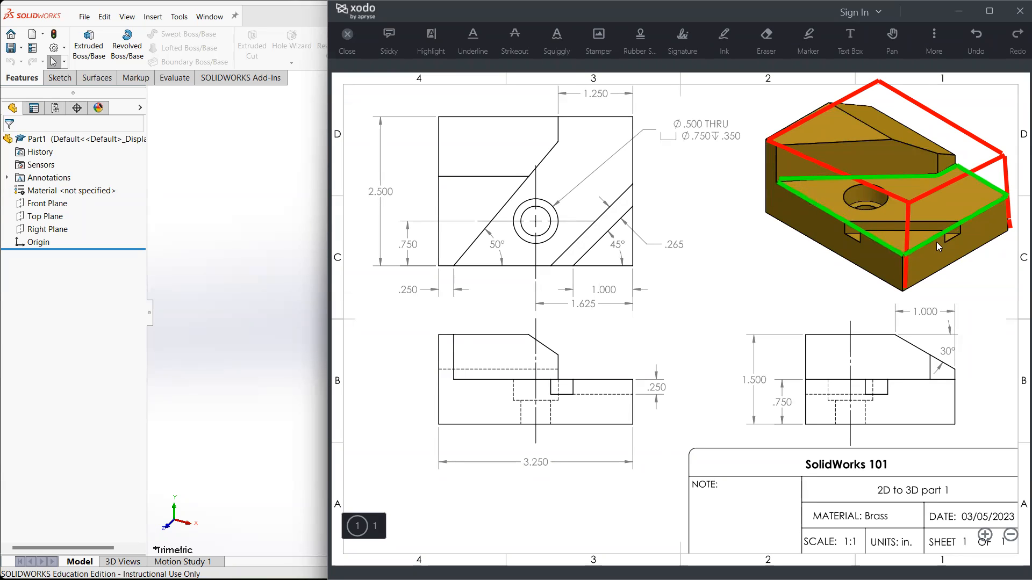
# Mark the corner slot, the counterbored hole and the sloped face in green, and undo these extra marks.
pyautogui.moveTo(848, 223)
pyautogui.mouseDown()
pyautogui.moveTo(950, 220)
pyautogui.moveTo(957, 232)
pyautogui.mouseUp()
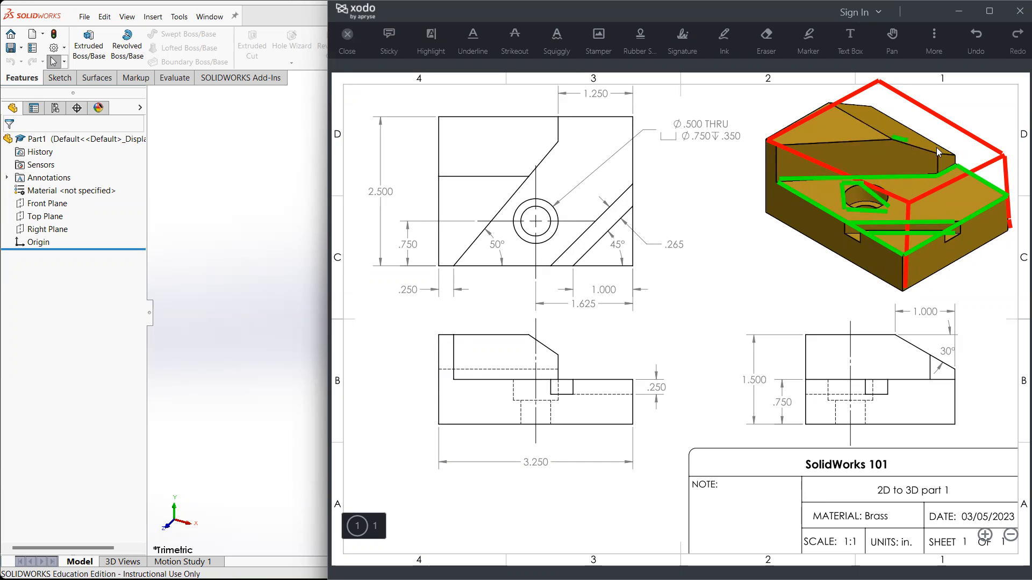
pyautogui.moveTo(955, 155); pyautogui.dragTo(873, 101)
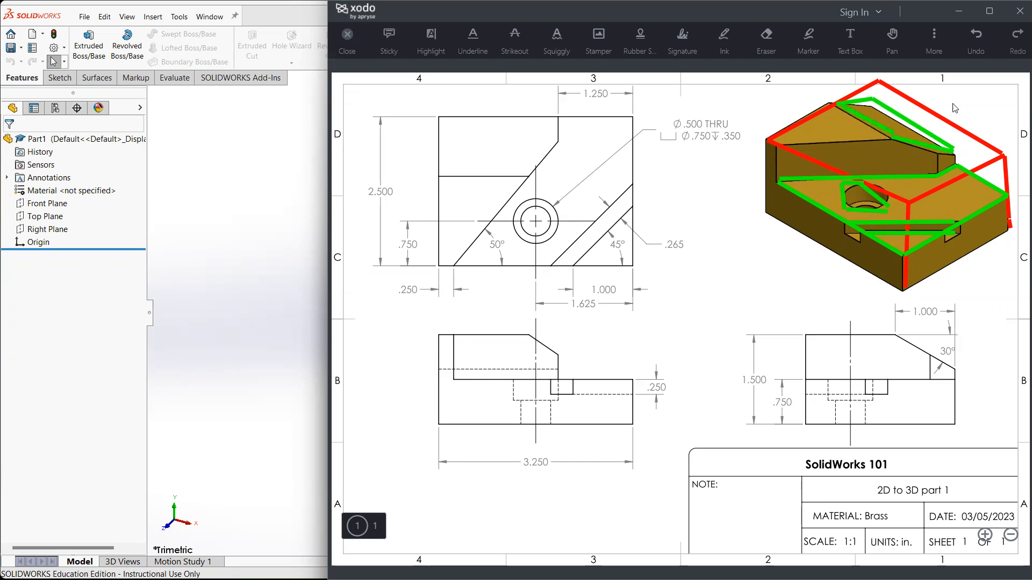
pyautogui.hotkey('ctrl', 'z')
pyautogui.hotkey('ctrl', 'z')
pyautogui.hotkey('ctrl', 'z')
pyautogui.hotkey('ctrl', 'z')
pyautogui.hotkey('ctrl', 'z')
pyautogui.hotkey('ctrl', 'z')
pyautogui.hotkey('ctrl', 'z')
pyautogui.hotkey('ctrl', 'z')
pyautogui.hotkey('ctrl', 'z')
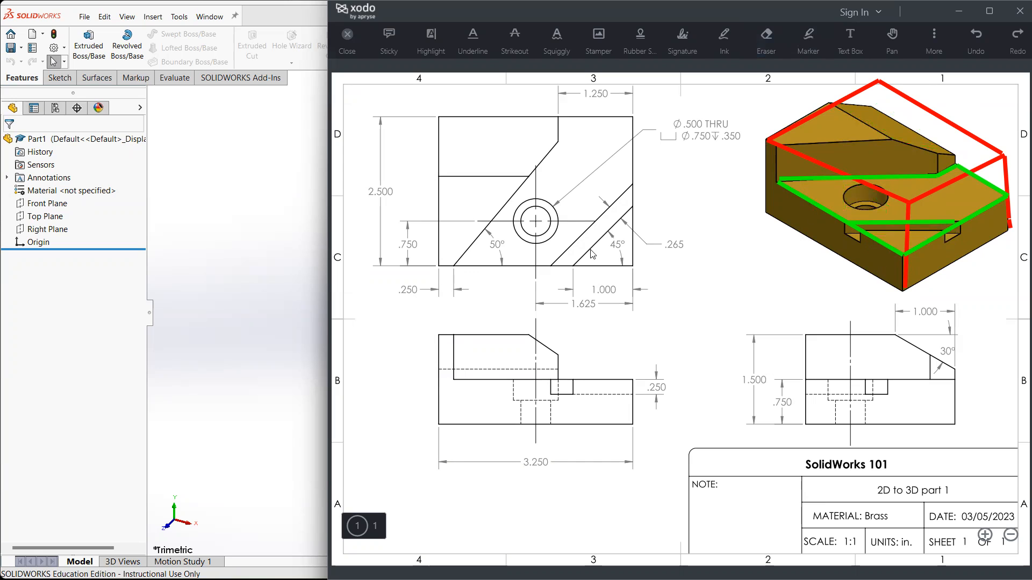
# Switch to SOLIDWORKS and start a new sketch in the empty part.
pyautogui.click(273, 244)
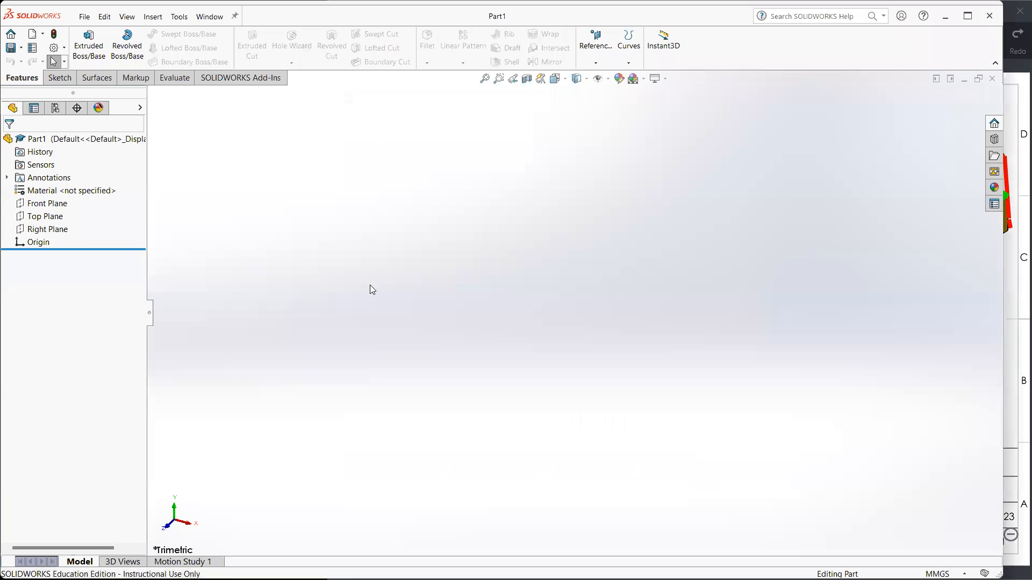
pyautogui.click(86, 18)
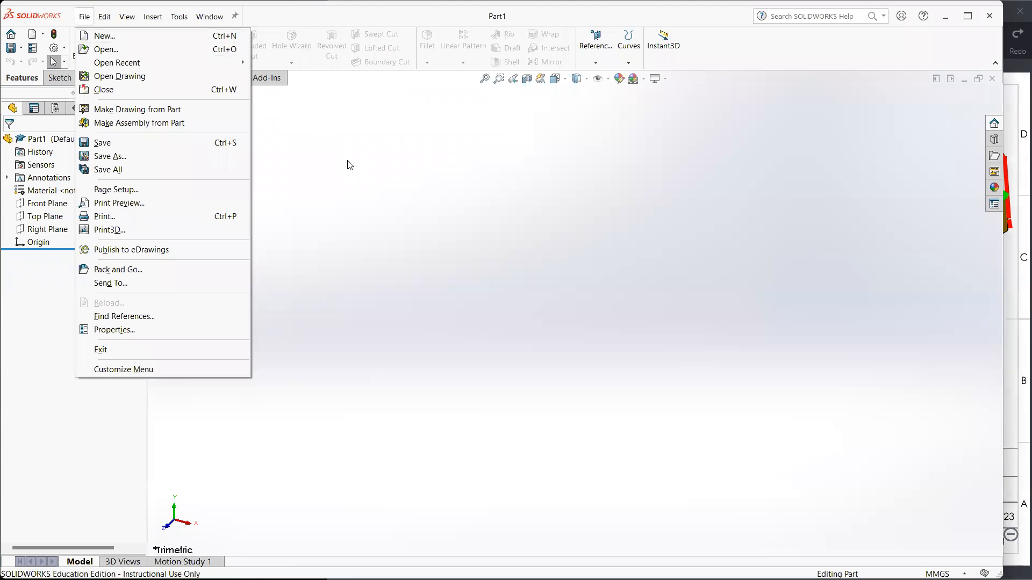
pyautogui.click(610, 254)
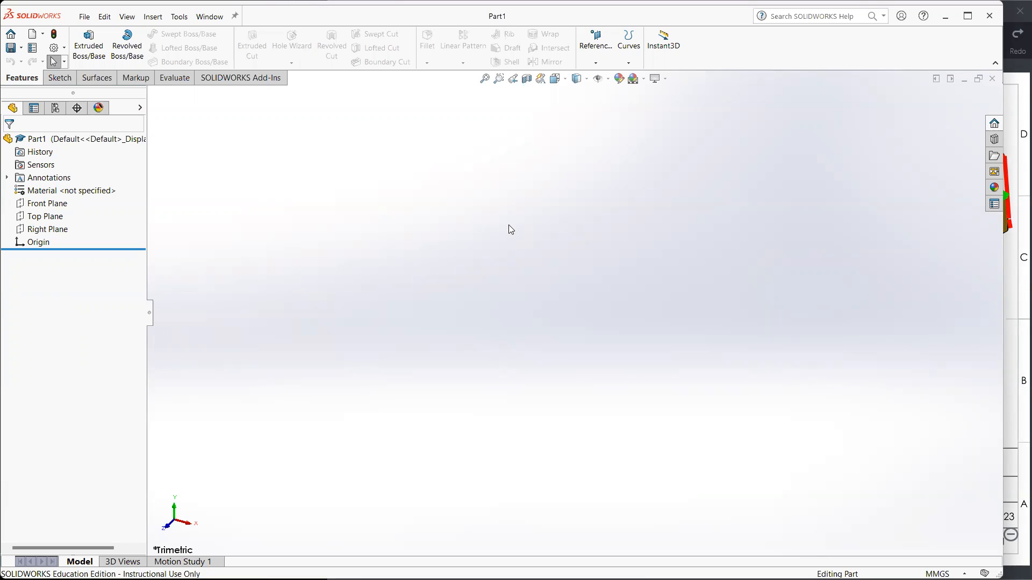
pyautogui.click(60, 80)
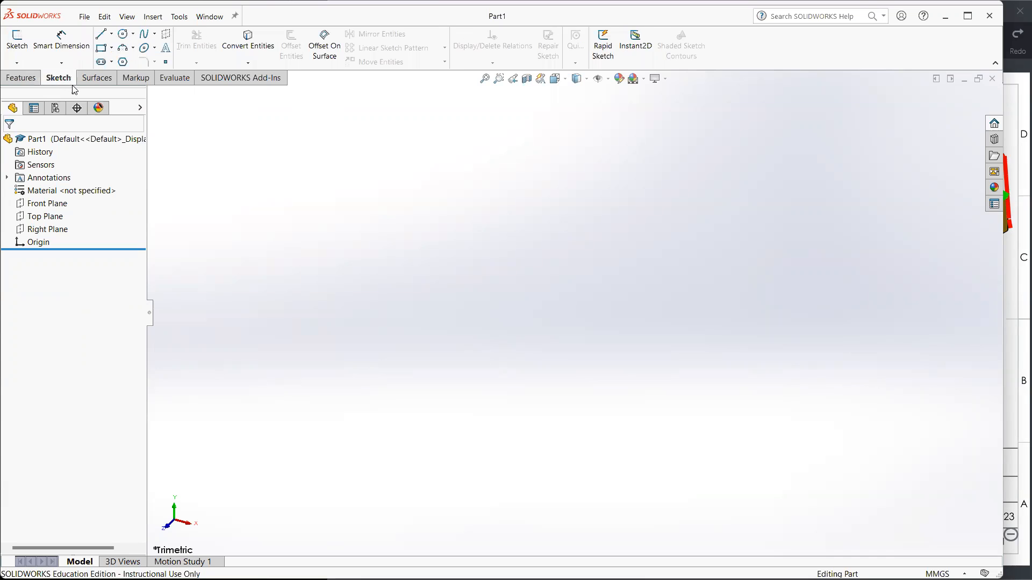
pyautogui.click(16, 39)
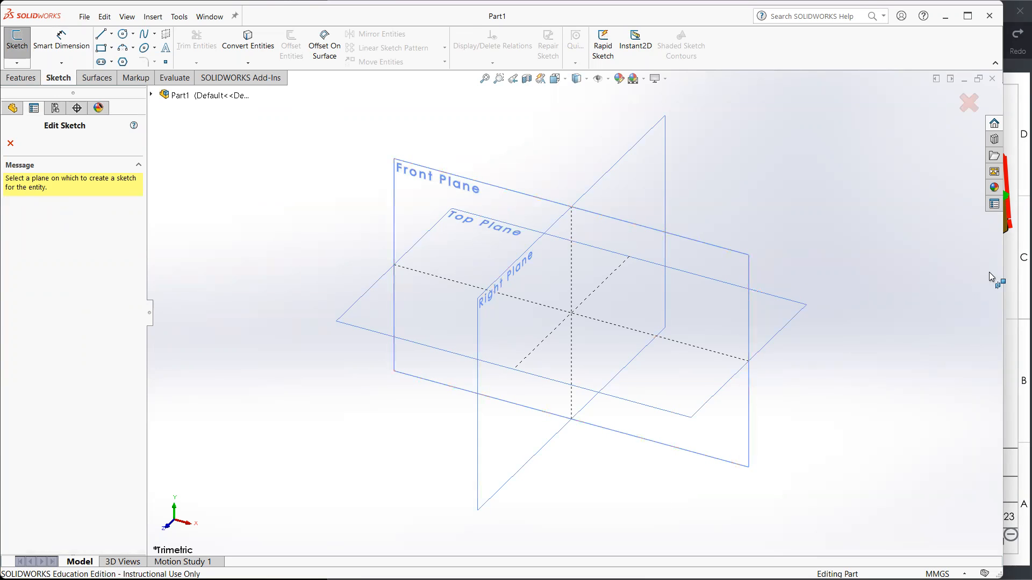
# Switch to the Xodo drawing, circle the front side of the isometric view with an arrow in blue ink, and undo the marks.
pyautogui.click(1007, 273)
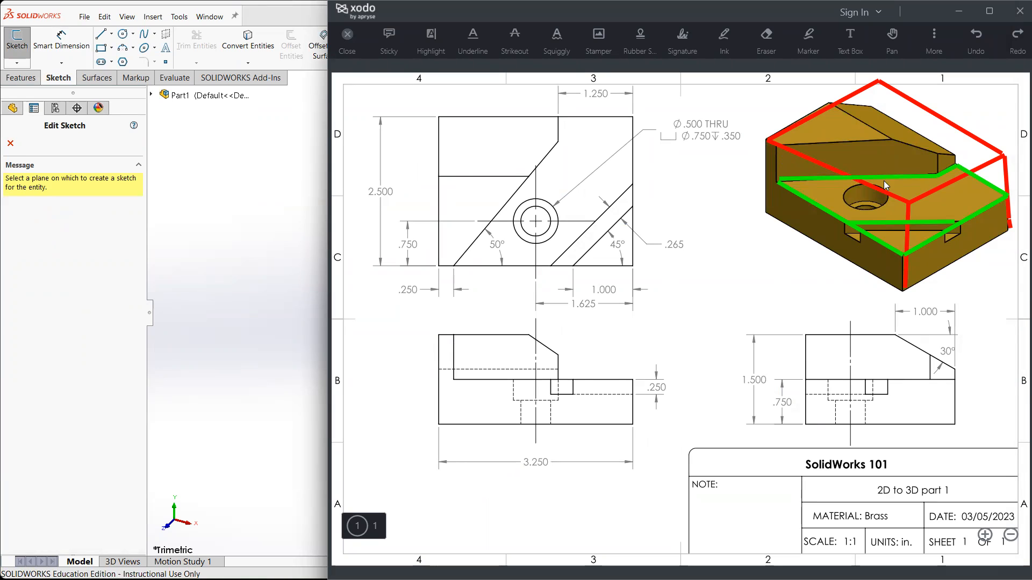
pyautogui.click(934, 39)
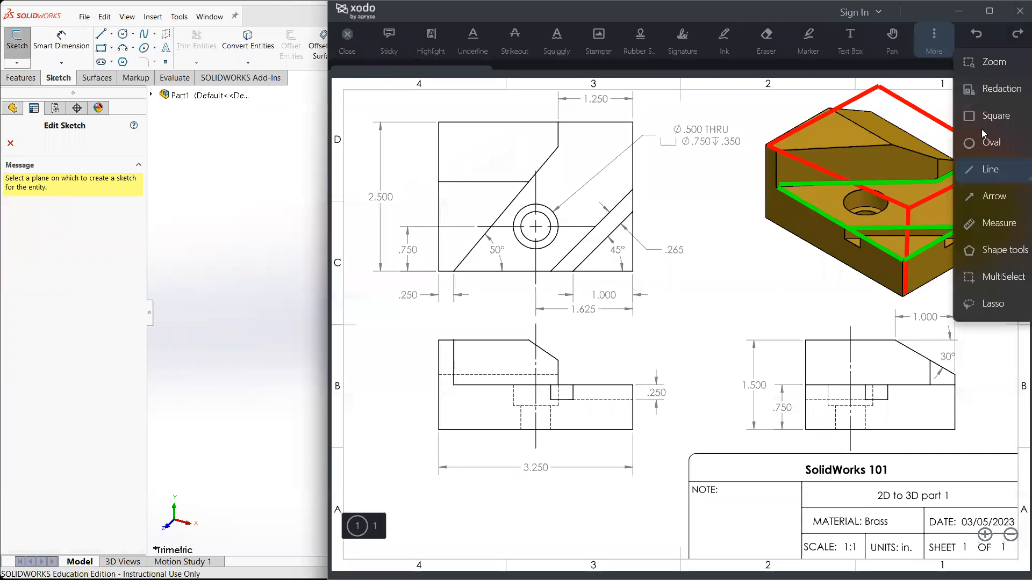
pyautogui.click(723, 40)
pyautogui.moveTo(786, 137)
pyautogui.mouseDown()
pyautogui.moveTo(755, 147)
pyautogui.moveTo(846, 280)
pyautogui.moveTo(895, 189)
pyautogui.mouseUp()
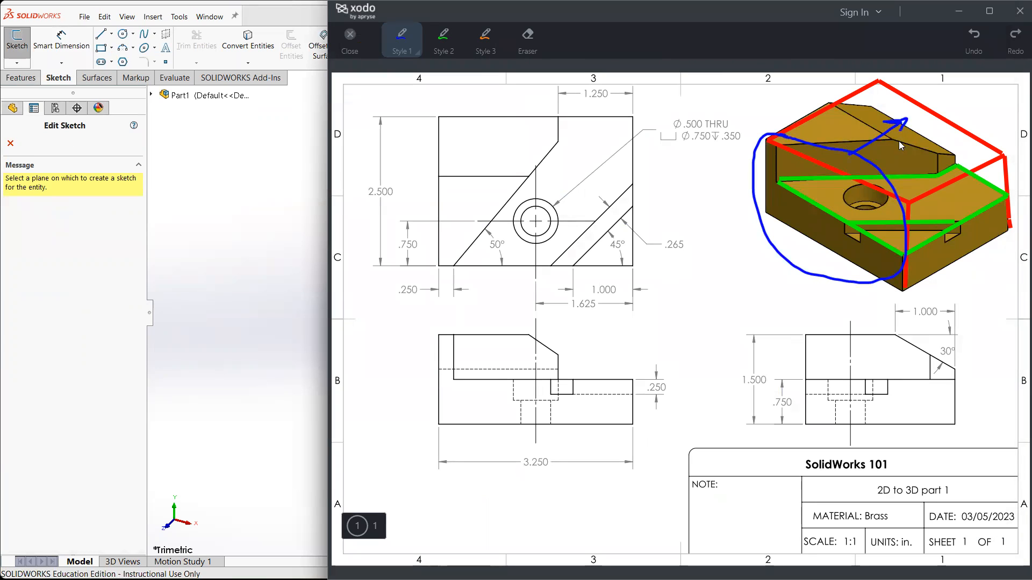
pyautogui.hotkey('ctrl', 'z')
# Circle the right side and the top of the isometric view in blue ink, undoing each set of marks.
pyautogui.moveTo(1003, 154)
pyautogui.mouseDown()
pyautogui.moveTo(924, 164)
pyautogui.moveTo(925, 292)
pyautogui.moveTo(986, 156)
pyautogui.moveTo(971, 159)
pyautogui.mouseUp()
pyautogui.moveTo(910, 164); pyautogui.dragTo(874, 142)
pyautogui.hotkey('ctrl', 'z')
pyautogui.hotkey('ctrl', 'z')
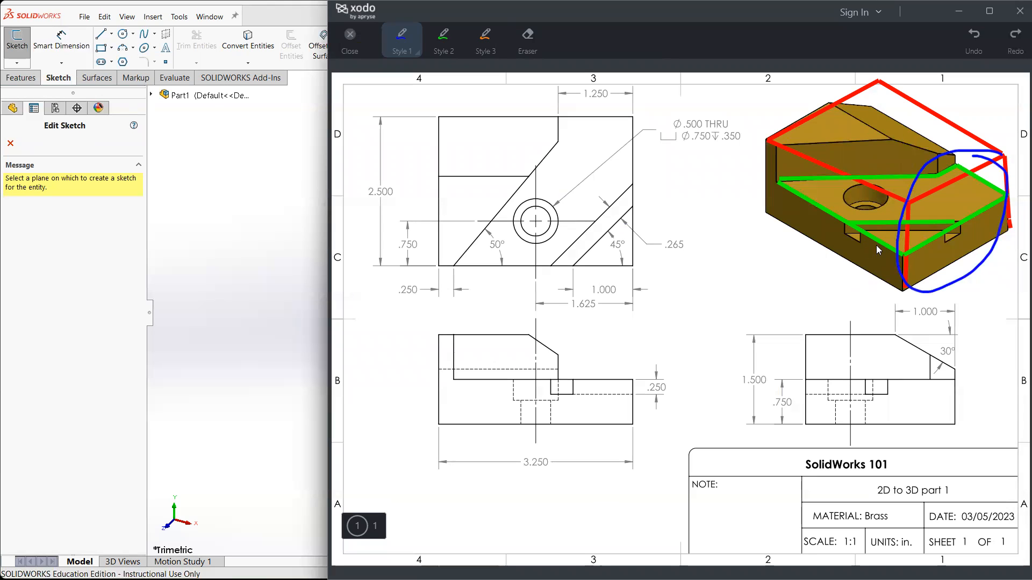
pyautogui.moveTo(910, 102)
pyautogui.mouseDown()
pyautogui.moveTo(860, 87)
pyautogui.moveTo(931, 201)
pyautogui.moveTo(884, 95)
pyautogui.mouseUp()
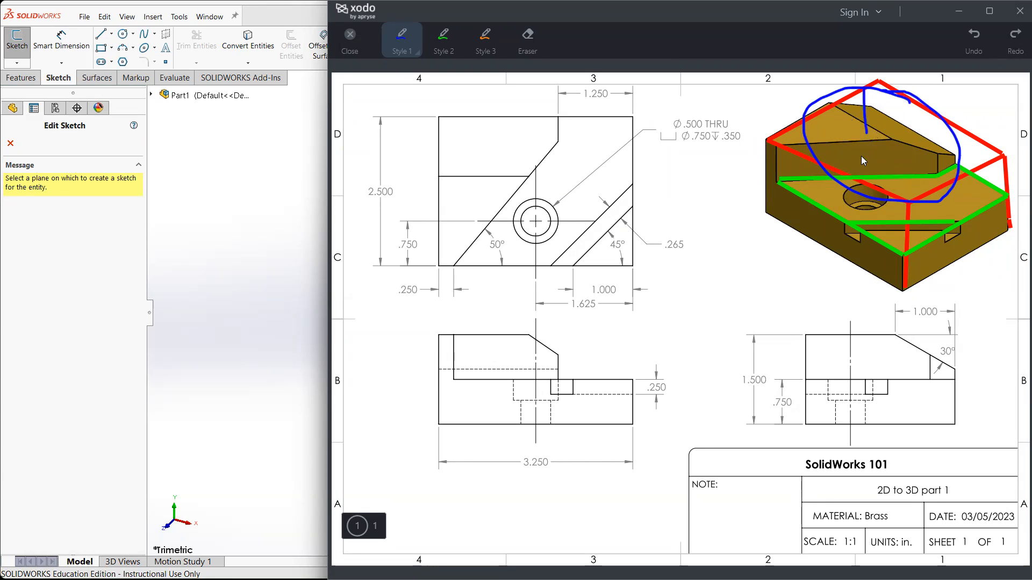
pyautogui.hotkey('ctrl', 'z')
pyautogui.hotkey('ctrl', 'z')
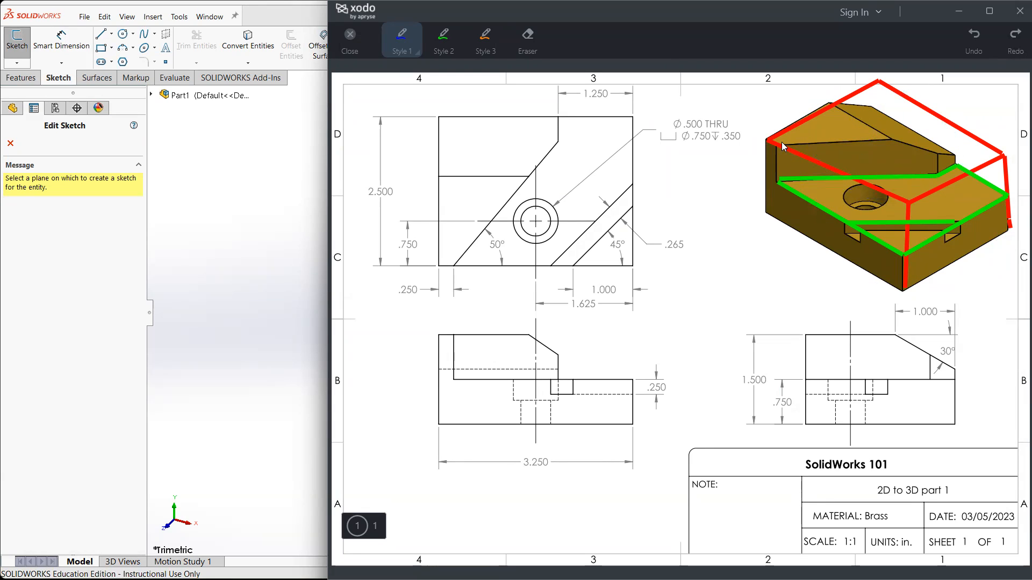
# Circle the front side again, add arrows for the extrusion direction in blue ink, and undo them.
pyautogui.moveTo(774, 139)
pyautogui.mouseDown()
pyautogui.moveTo(921, 240)
pyautogui.moveTo(819, 142)
pyautogui.mouseUp()
pyautogui.moveTo(887, 190)
pyautogui.mouseDown()
pyautogui.moveTo(938, 153)
pyautogui.moveTo(940, 166)
pyautogui.mouseUp()
pyautogui.hotkey('ctrl', 'z')
pyautogui.hotkey('ctrl', 'z')
pyautogui.hotkey('ctrl', 'z')
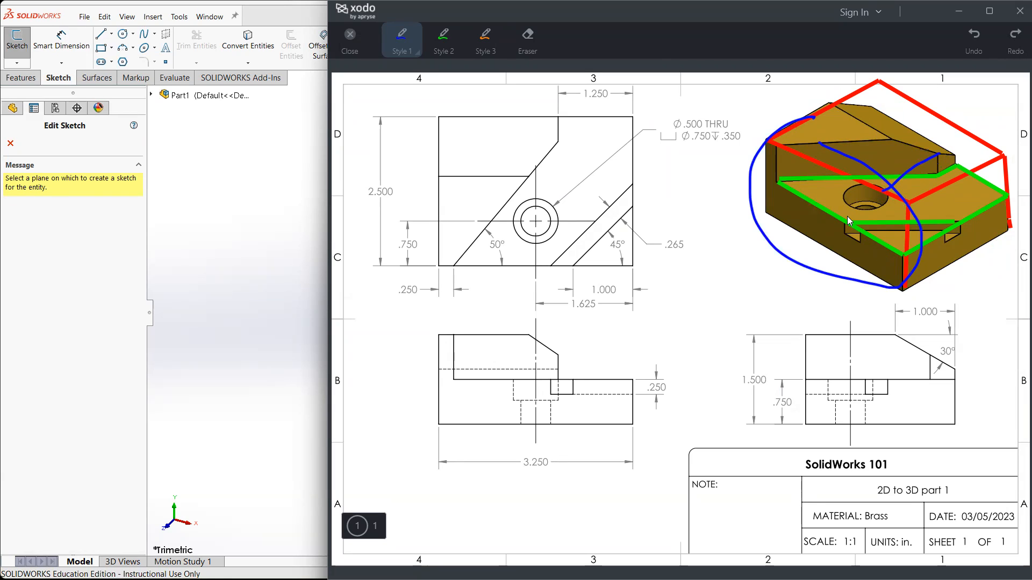
pyautogui.moveTo(768, 236)
pyautogui.mouseDown()
pyautogui.moveTo(801, 213)
pyautogui.moveTo(796, 232)
pyautogui.mouseUp()
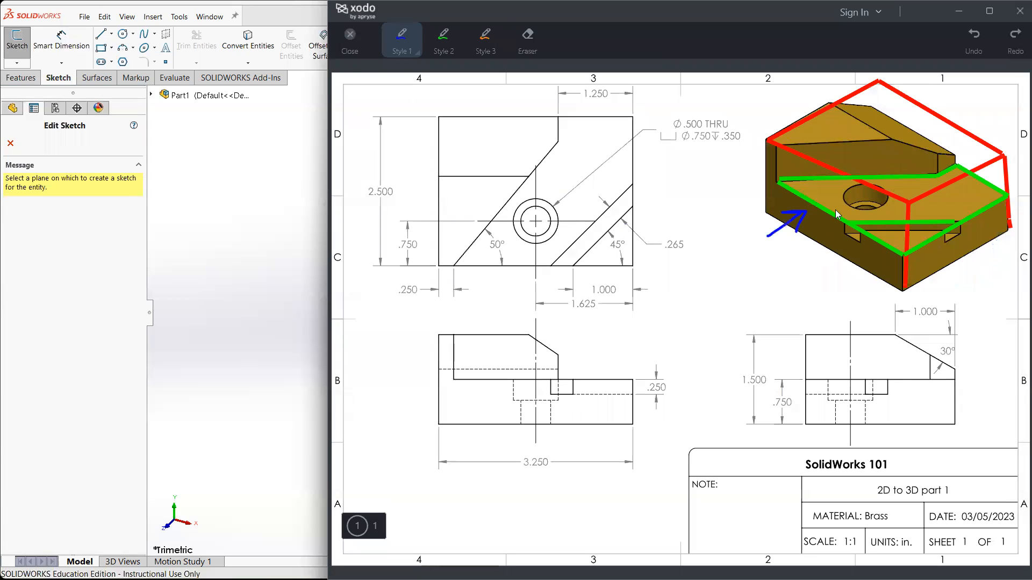
pyautogui.hotkey('ctrl', 'z')
# Switch to SOLIDWORKS, open a sketch on the Front Plane and try a corner rectangle.
pyautogui.click(244, 293)
pyautogui.click(429, 175)
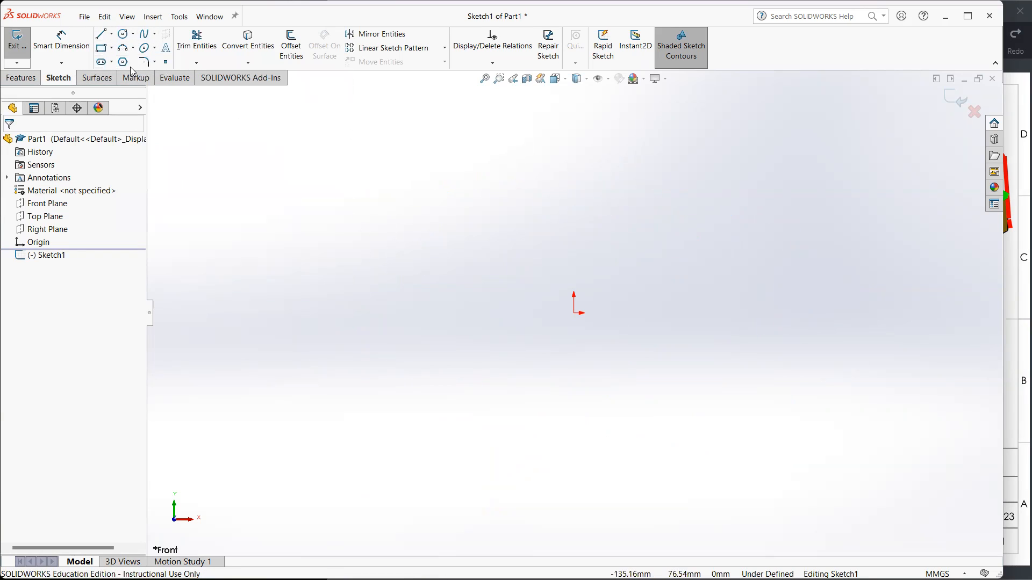
pyautogui.click(103, 54)
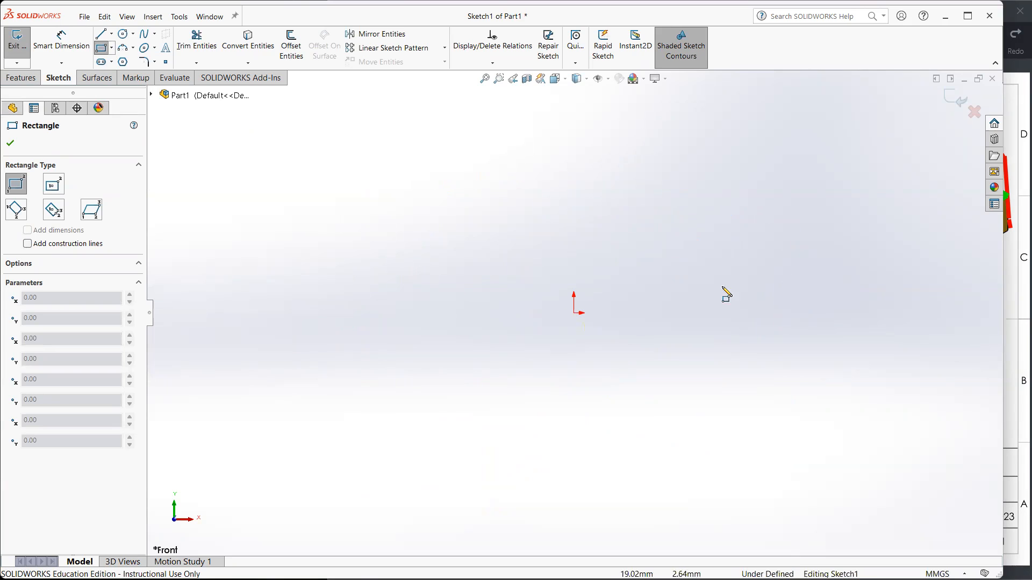
pyautogui.click(1006, 250)
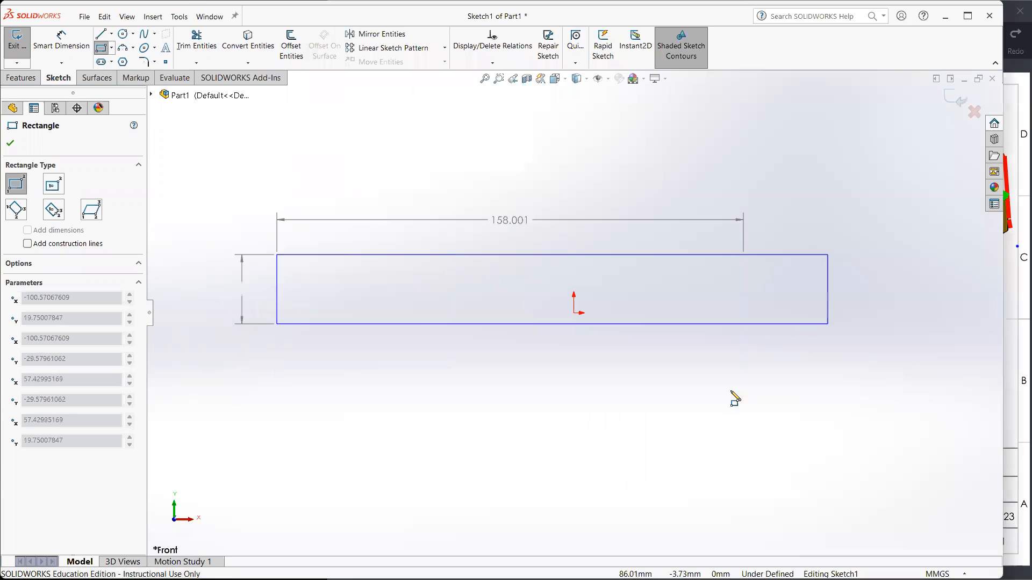
pyautogui.moveTo(732, 396); pyautogui.dragTo(683, 356)
pyautogui.press('Escape')
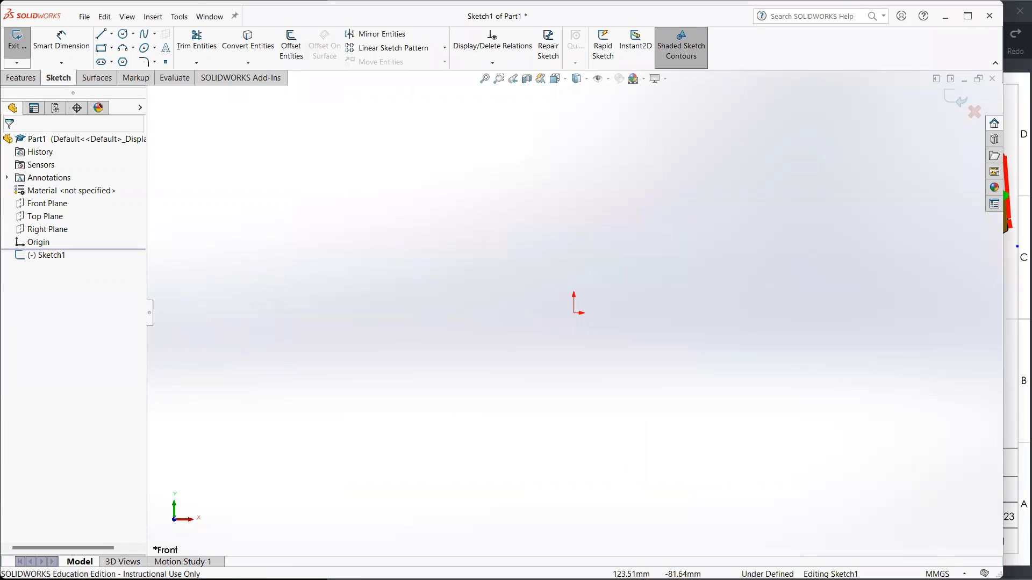
# Set the document units to IPS (inch, pound, second).
pyautogui.click(941, 573)
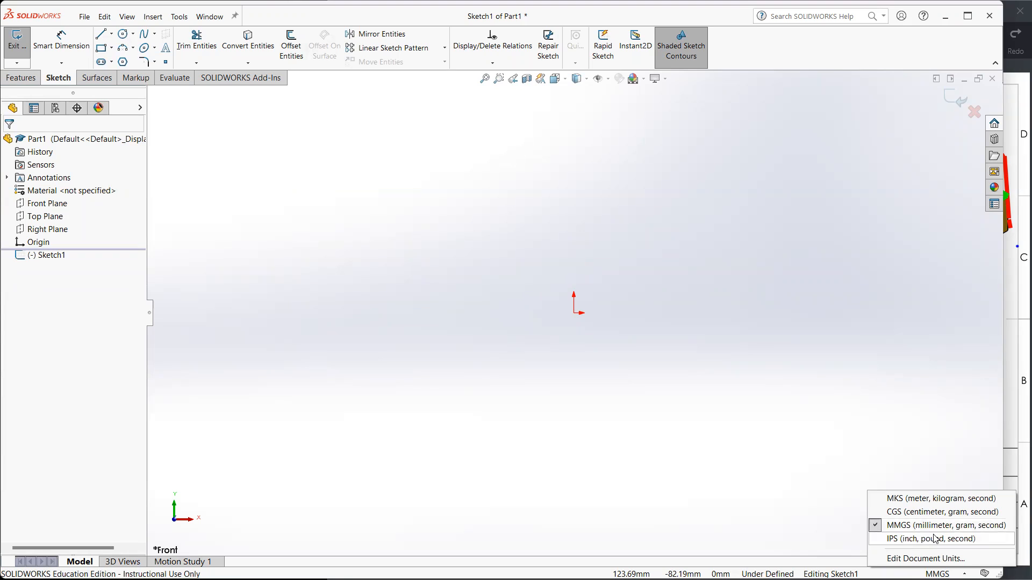
pyautogui.click(910, 540)
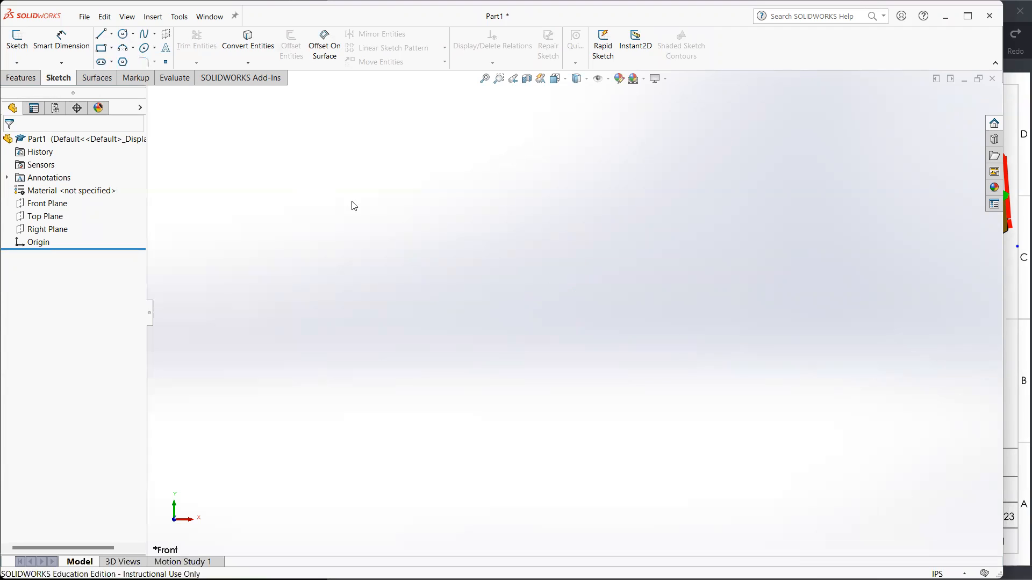
# Sketch a corner rectangle from the origin on the Front Plane, about 5.56 in wide and 2.56 in high.
pyautogui.click(17, 40)
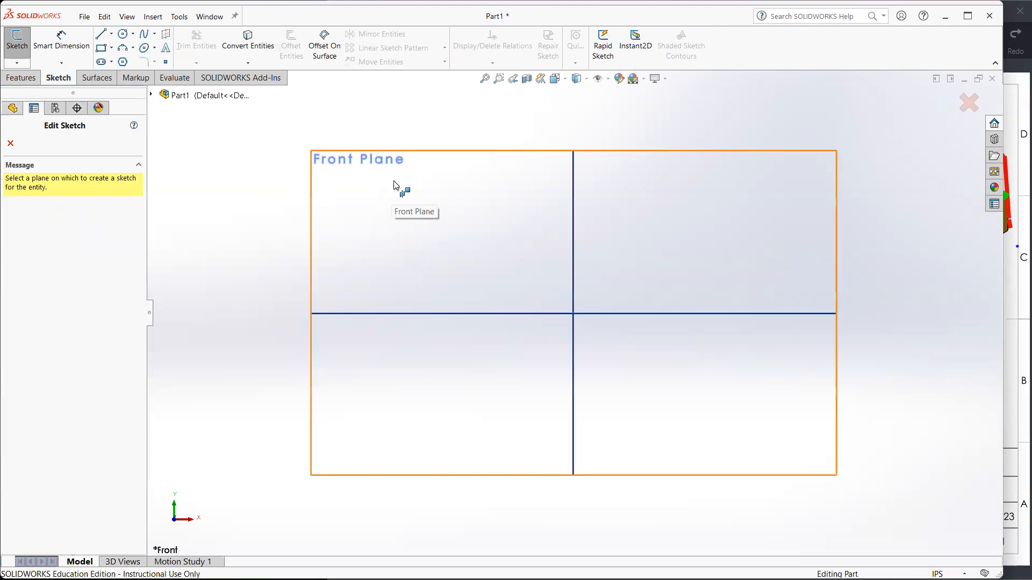
pyautogui.click(377, 164)
pyautogui.click(101, 48)
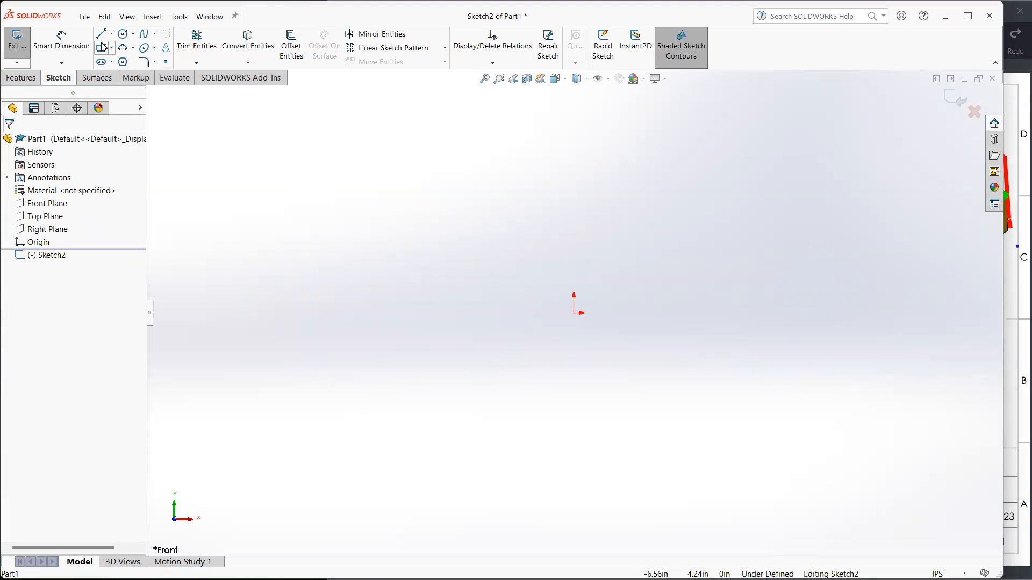
pyautogui.click(574, 313)
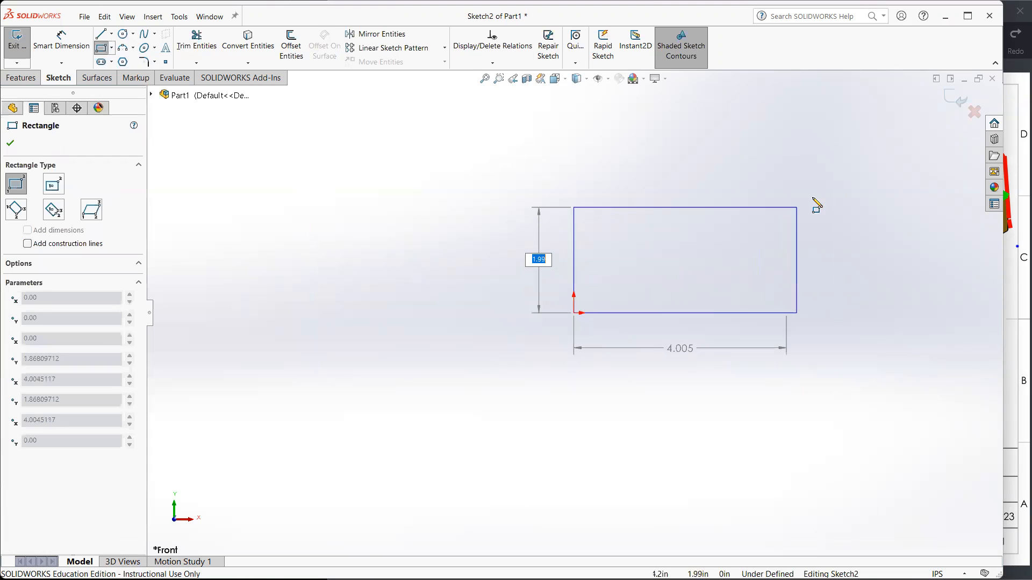
pyautogui.click(869, 177)
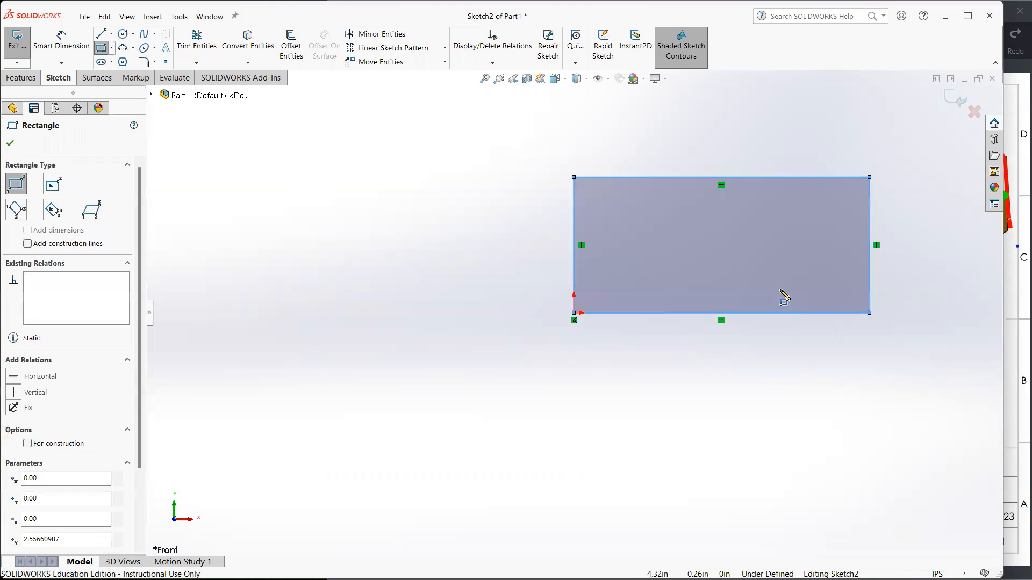
pyautogui.press('Escape')
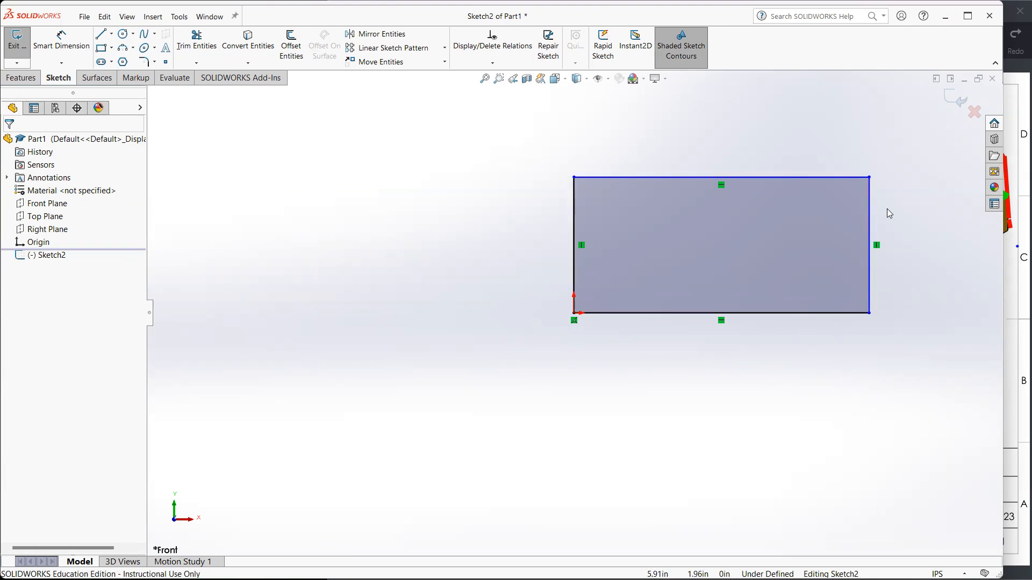
# Move the rectangle's free vertical edge slightly inward to narrow the rectangle.
pyautogui.click(766, 314)
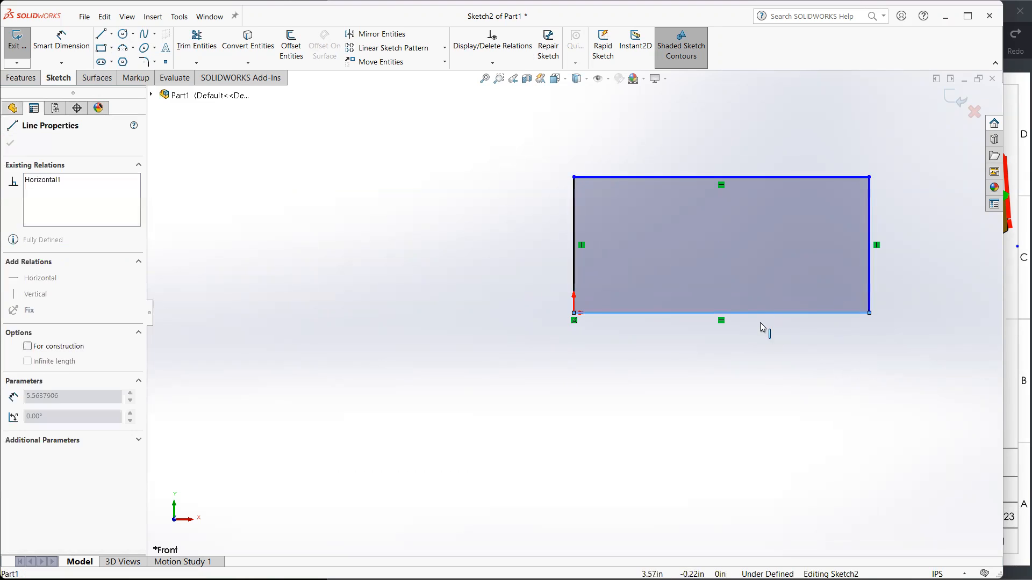
pyautogui.click(699, 355)
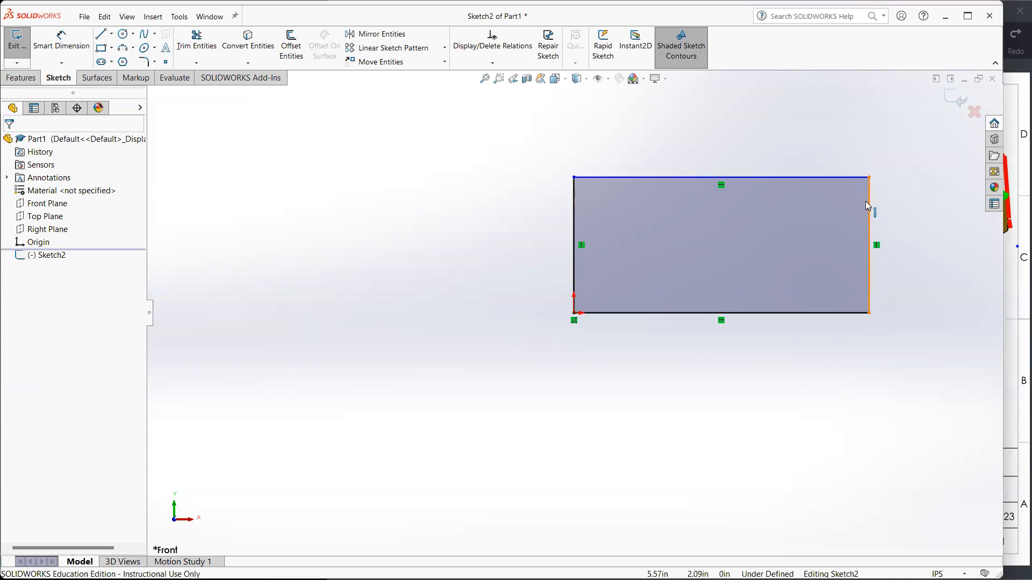
pyautogui.moveTo(870, 207); pyautogui.dragTo(855, 207)
pyautogui.click(891, 248)
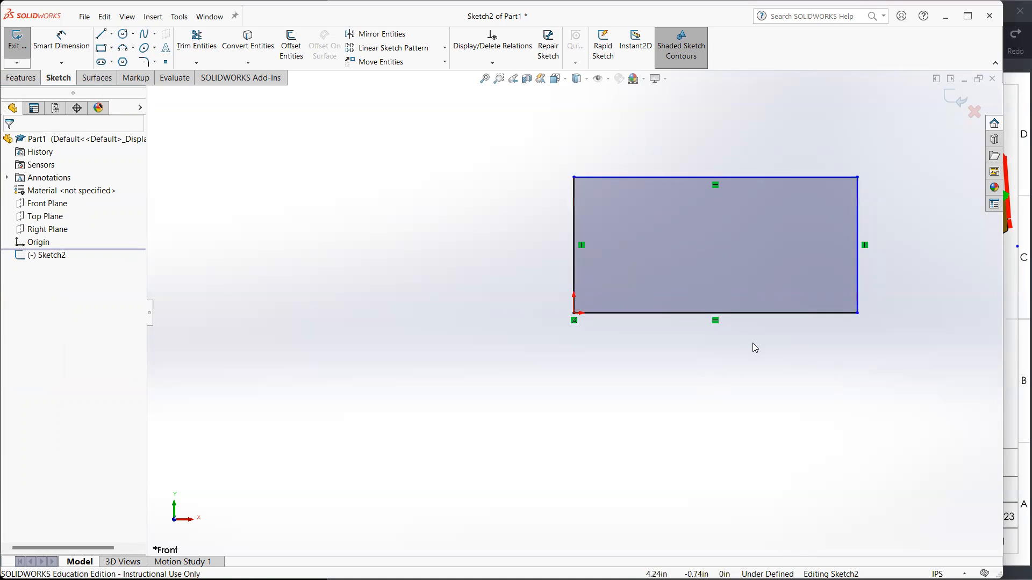
# Check the overall width in the reference drawing, then dimension the rectangle's horizontal edge at the origin as 3.125 in.
pyautogui.click(74, 44)
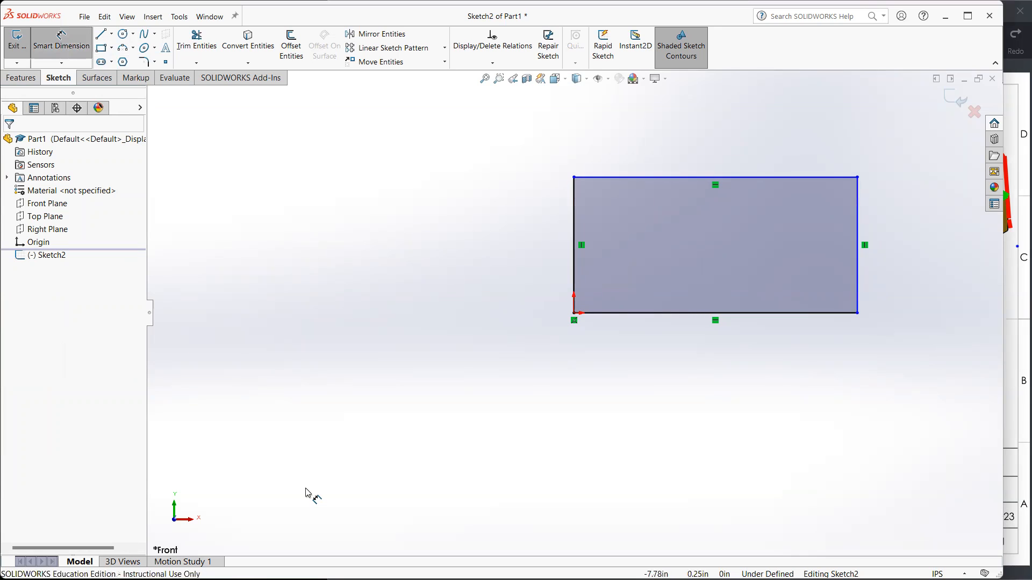
pyautogui.click(1012, 308)
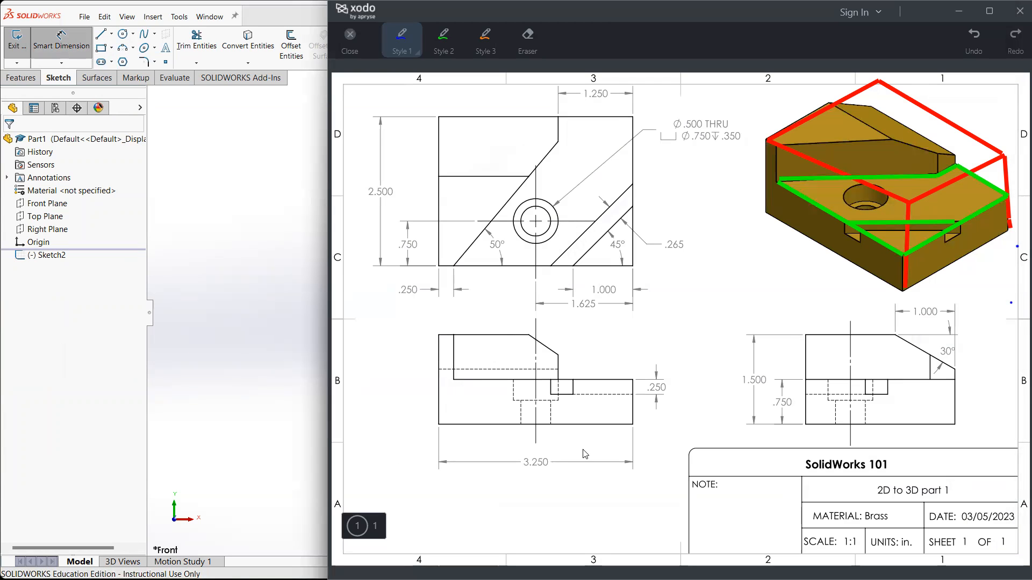
pyautogui.click(272, 388)
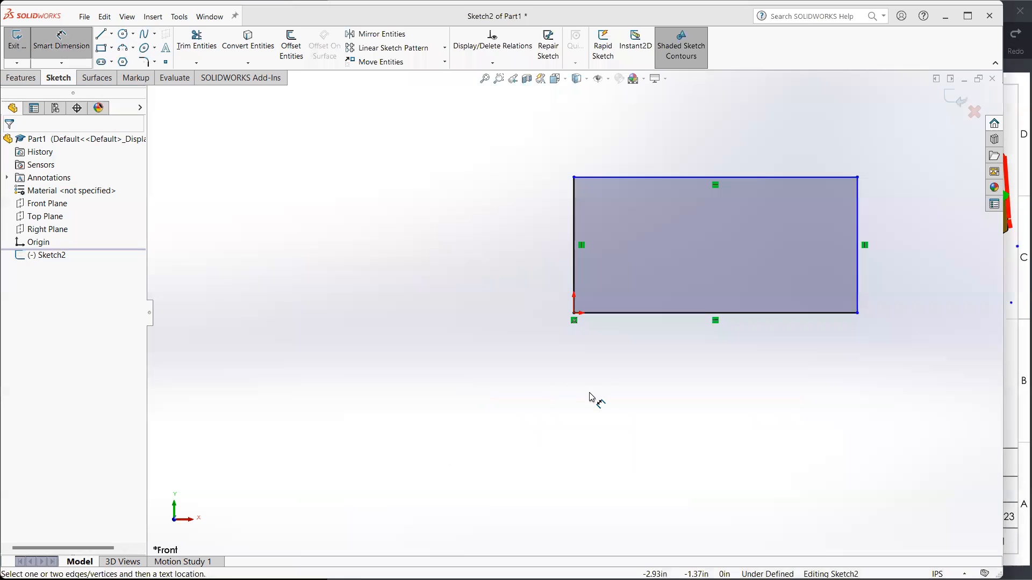
pyautogui.click(661, 315)
pyautogui.click(715, 398)
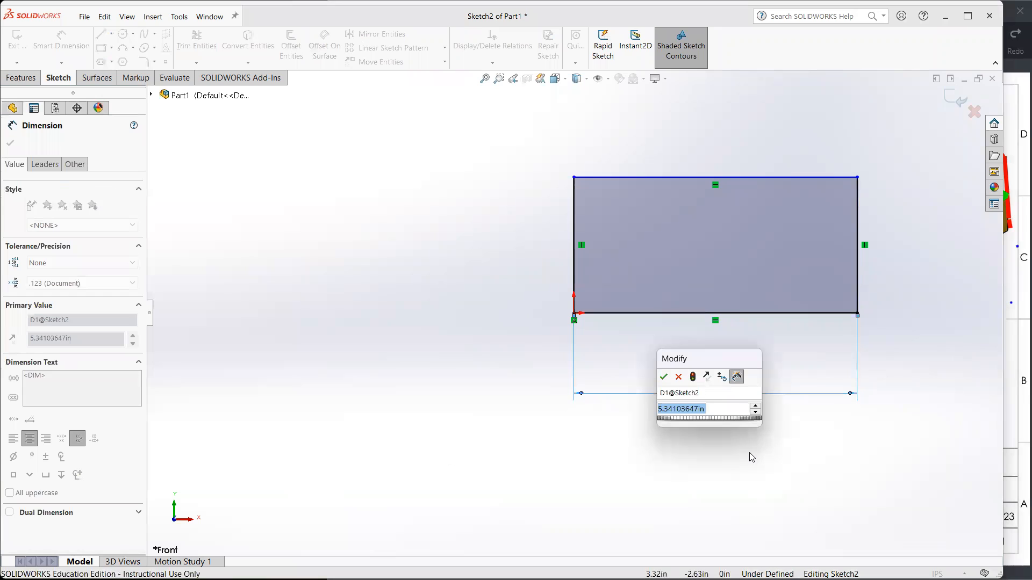
pyautogui.write('3.125')
pyautogui.press('Return')
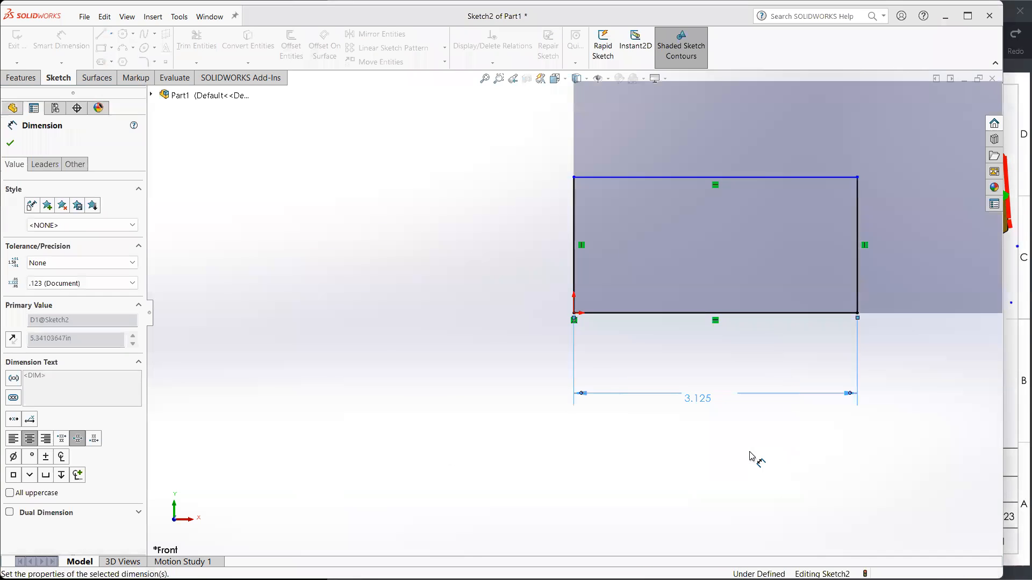
pyautogui.press('Escape')
# Test which rectangle edges can still move by shifting the upper horizontal edge slightly.
pyautogui.click(857, 285)
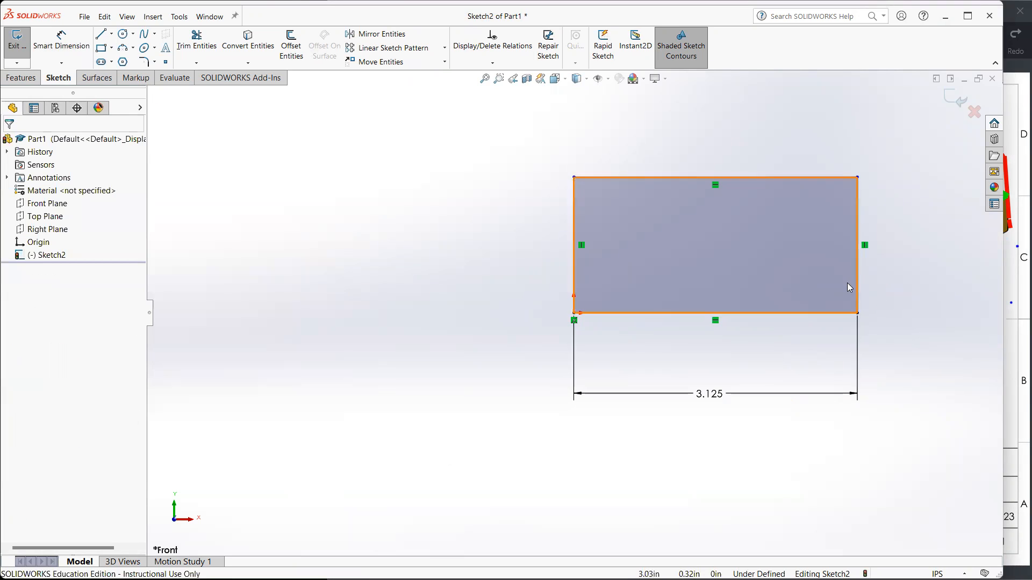
pyautogui.click(858, 269)
pyautogui.click(705, 152)
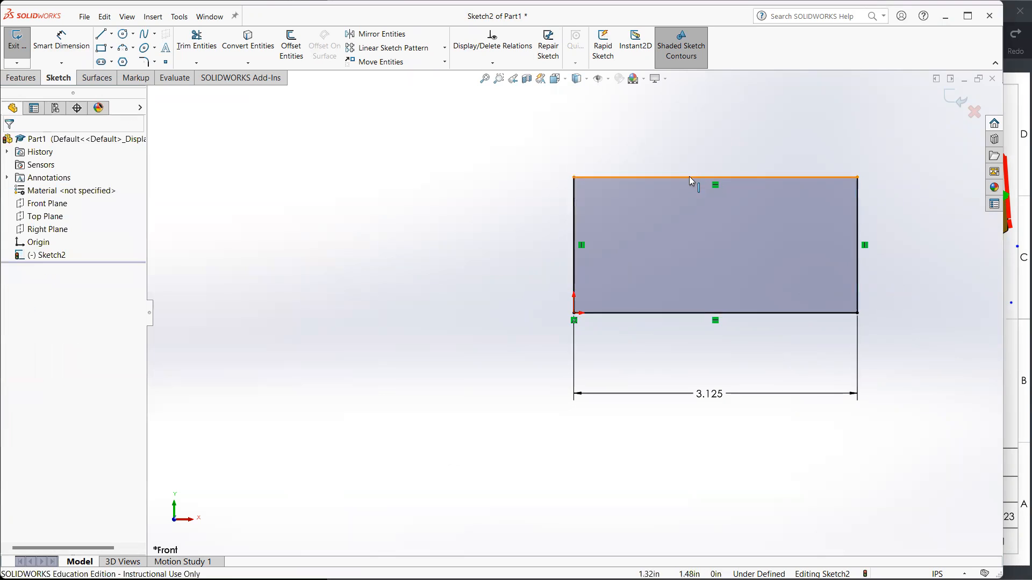
pyautogui.moveTo(643, 177)
pyautogui.mouseDown()
pyautogui.moveTo(647, 212)
pyautogui.moveTo(647, 159)
pyautogui.moveTo(647, 176)
pyautogui.mouseUp()
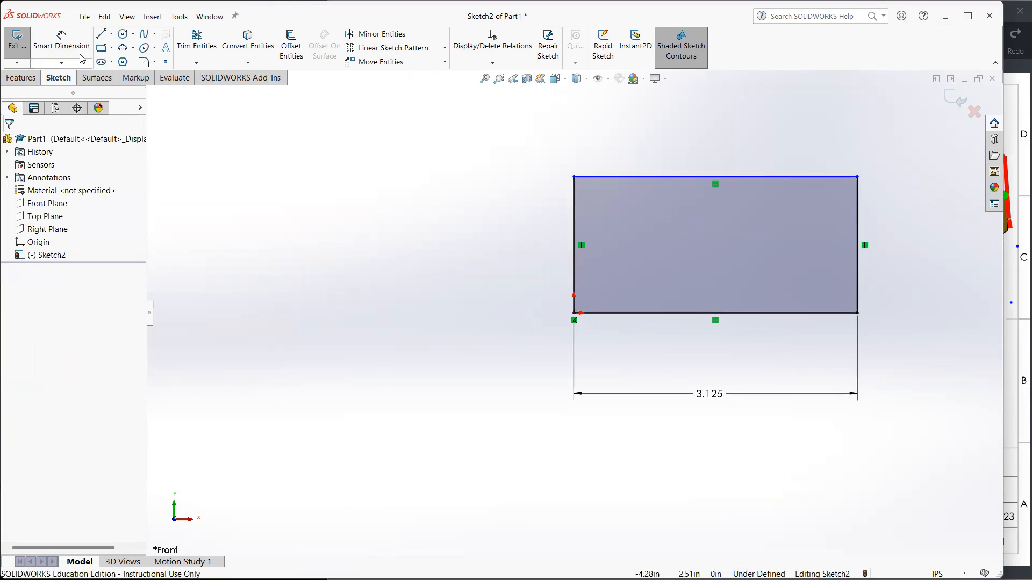
# Dimension the rectangle's height as 1.5 in and close the sketch.
pyautogui.click(62, 41)
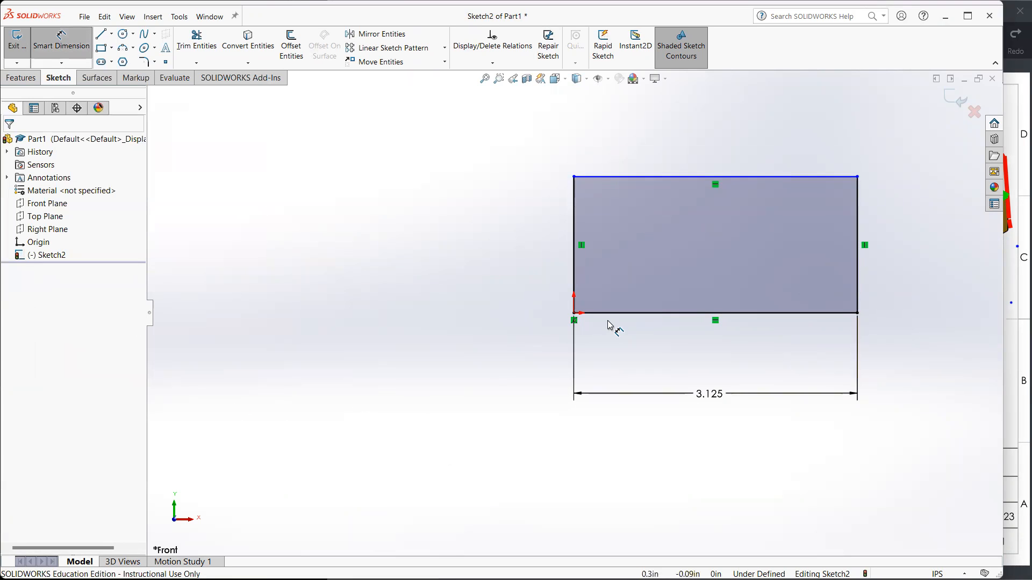
pyautogui.click(571, 256)
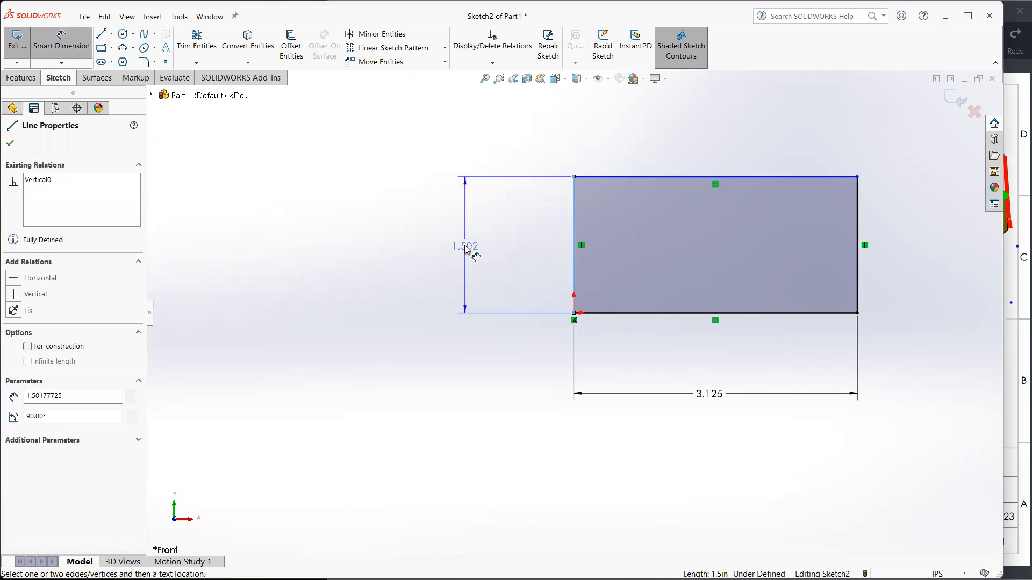
pyautogui.click(467, 245)
pyautogui.write('1.5')
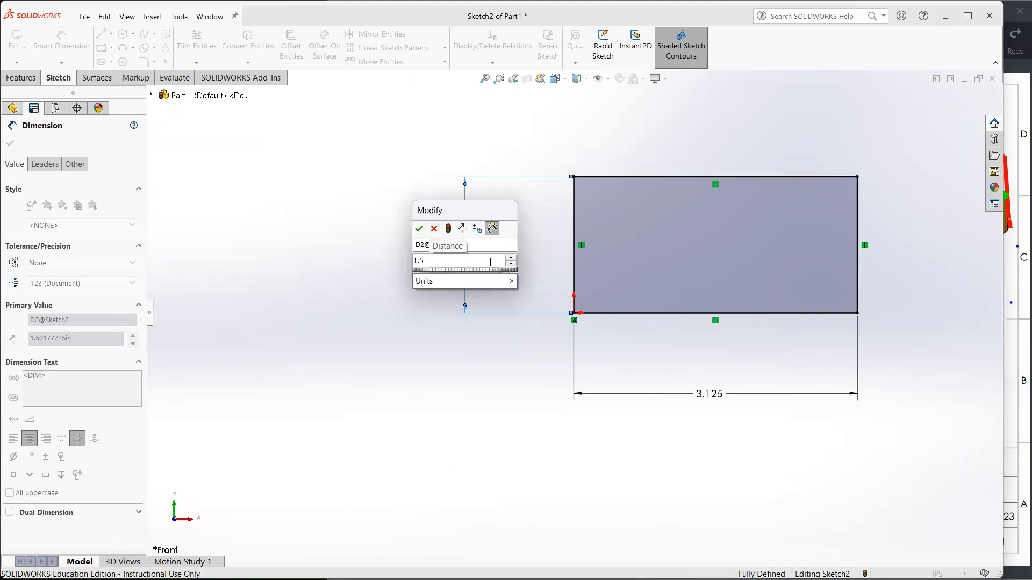
pyautogui.press('Return')
pyautogui.press('Escape')
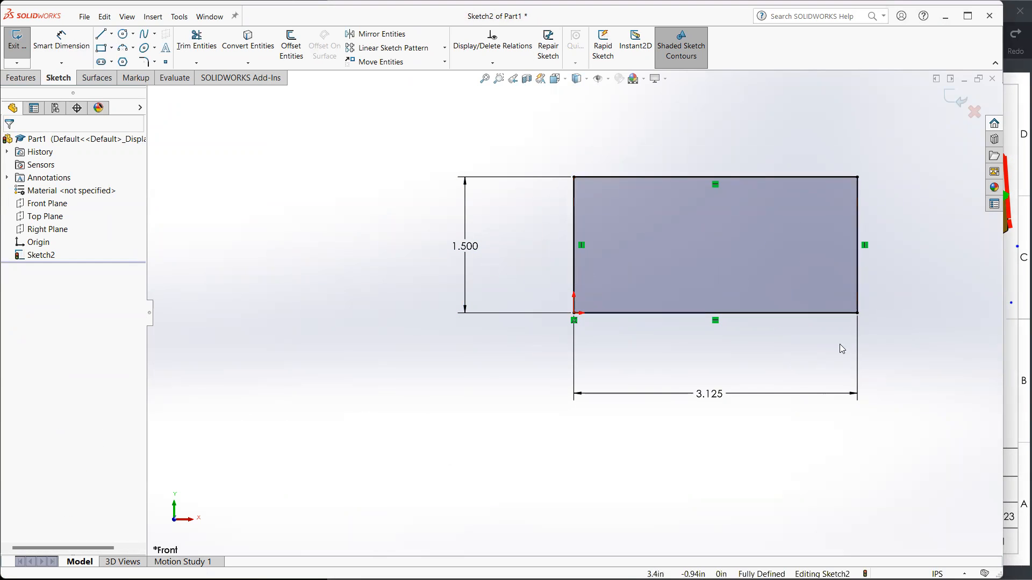
pyautogui.click(951, 100)
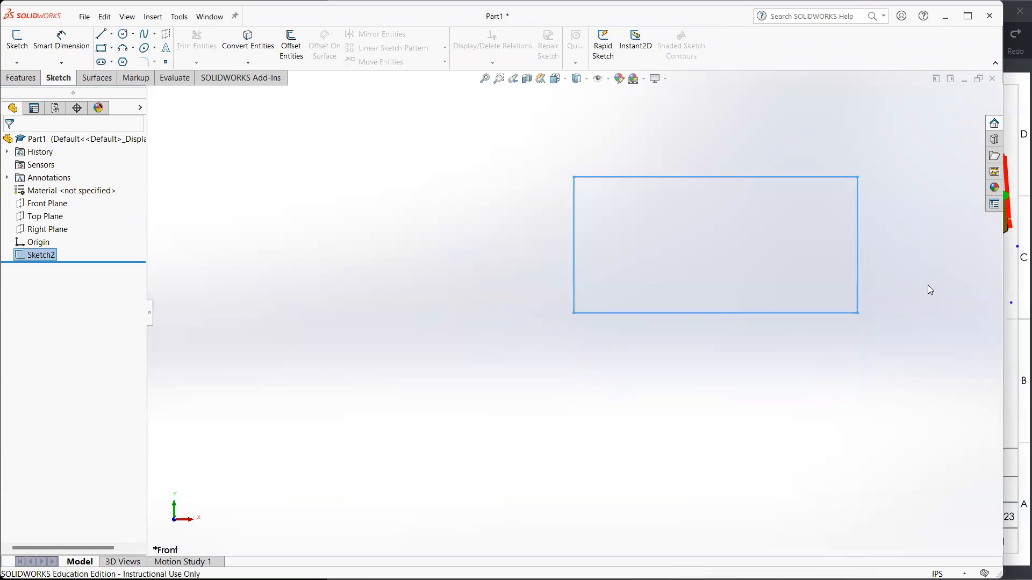
# Check the depth in the reference drawing and set up a blind Boss-Extrude of the rectangle with a depth of 2.5 in.
pyautogui.click(1014, 291)
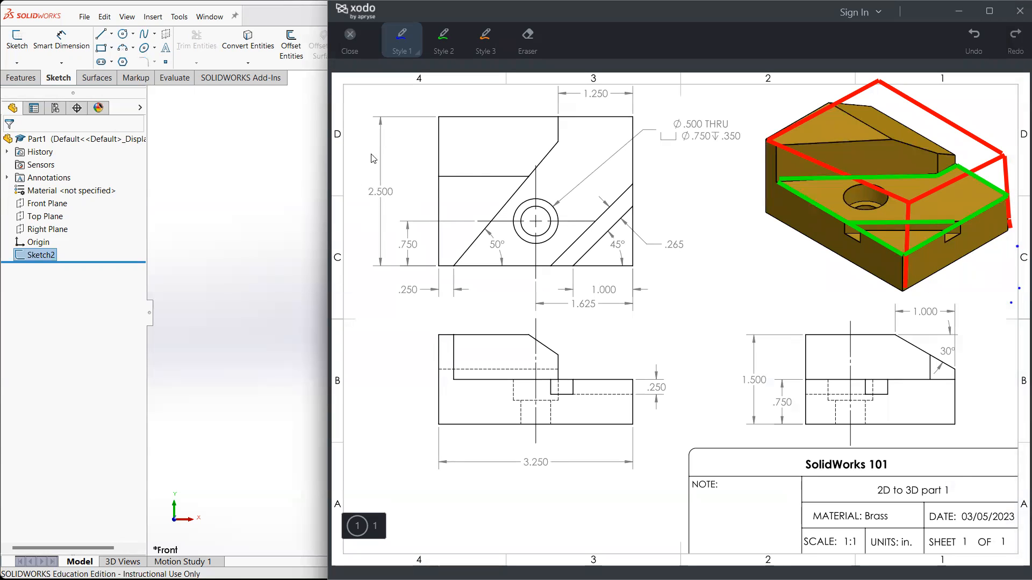
pyautogui.click(269, 225)
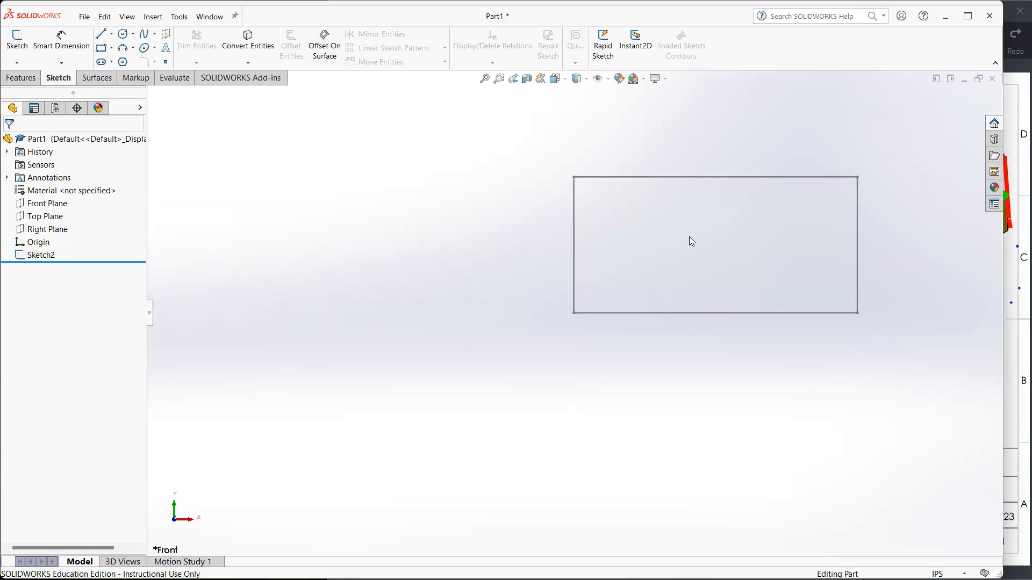
pyautogui.hotkey('ctrl', '7')
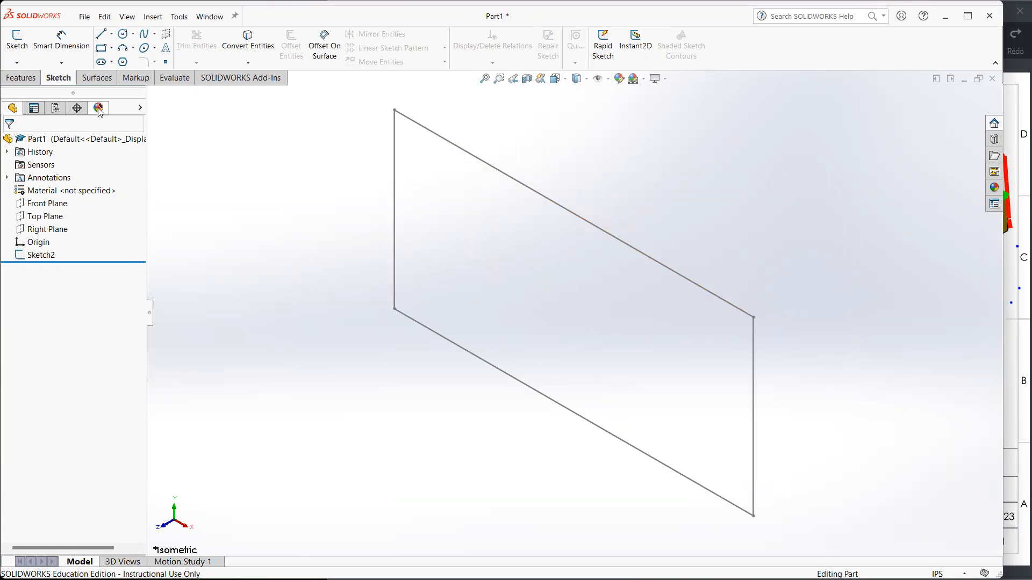
pyautogui.click(22, 78)
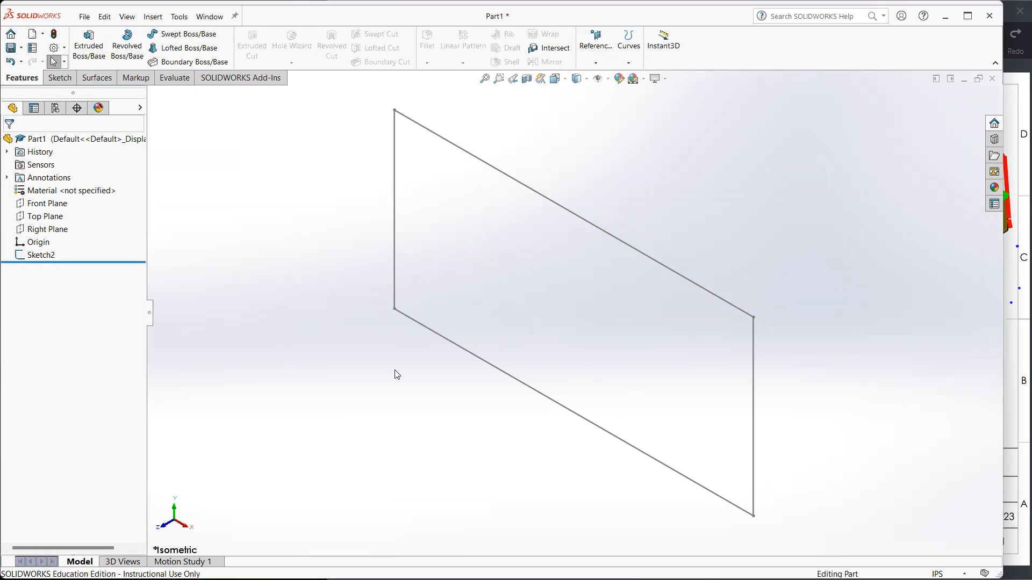
pyautogui.click(92, 52)
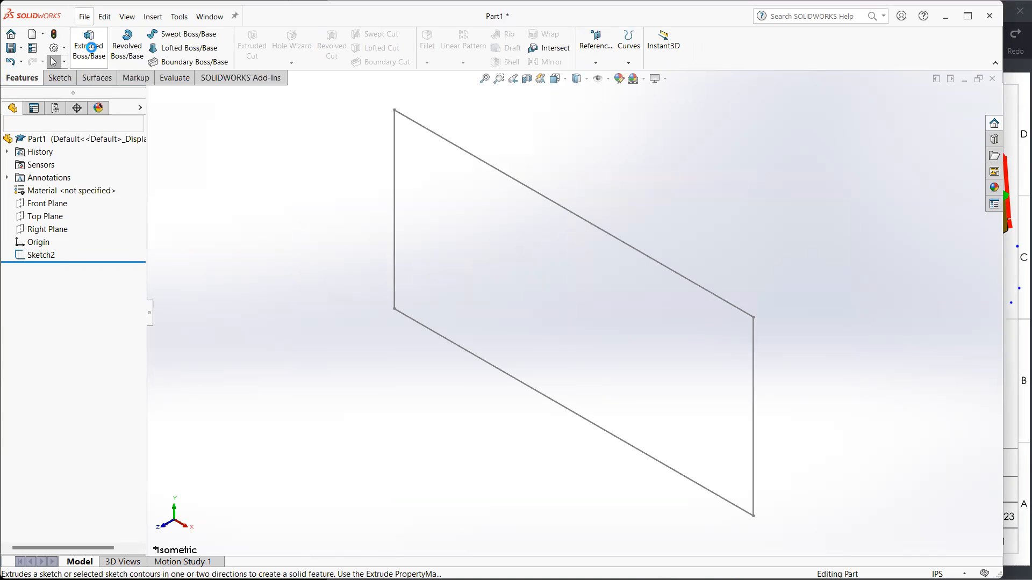
pyautogui.click(552, 202)
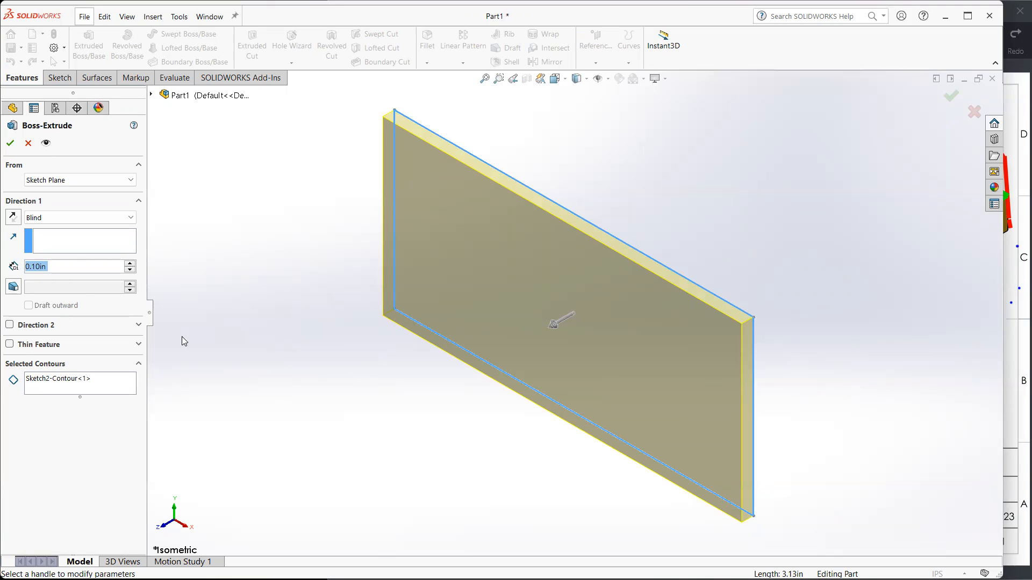
pyautogui.doubleClick(58, 268)
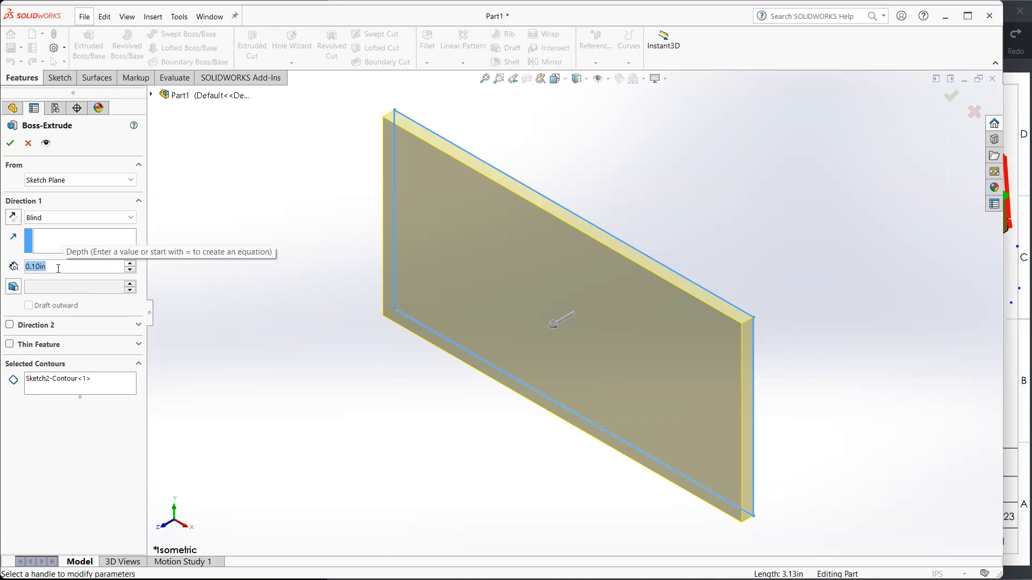
pyautogui.write('2.5')
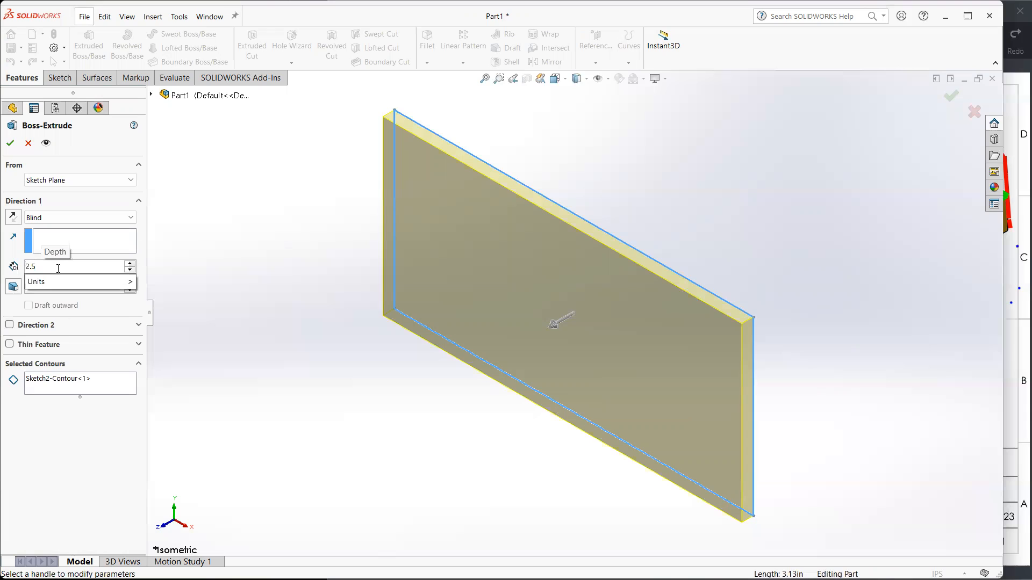
pyautogui.press('Return')
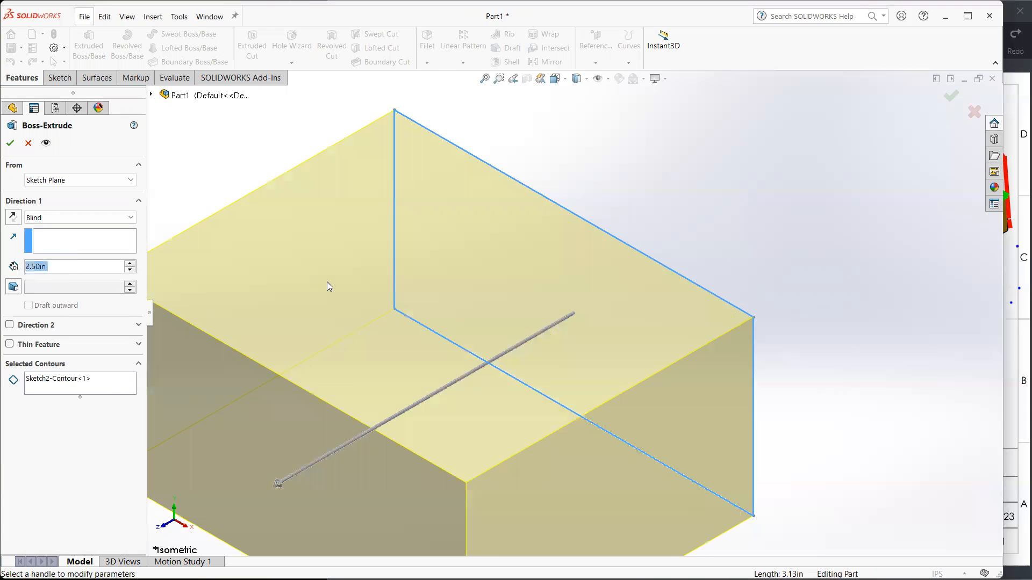
pyautogui.scroll(2, 327, 281)
pyautogui.keyDown('ctrl'); pyautogui.moveTo(399, 281); pyautogui.dragTo(498, 217, button='middle'); pyautogui.keyUp('ctrl')
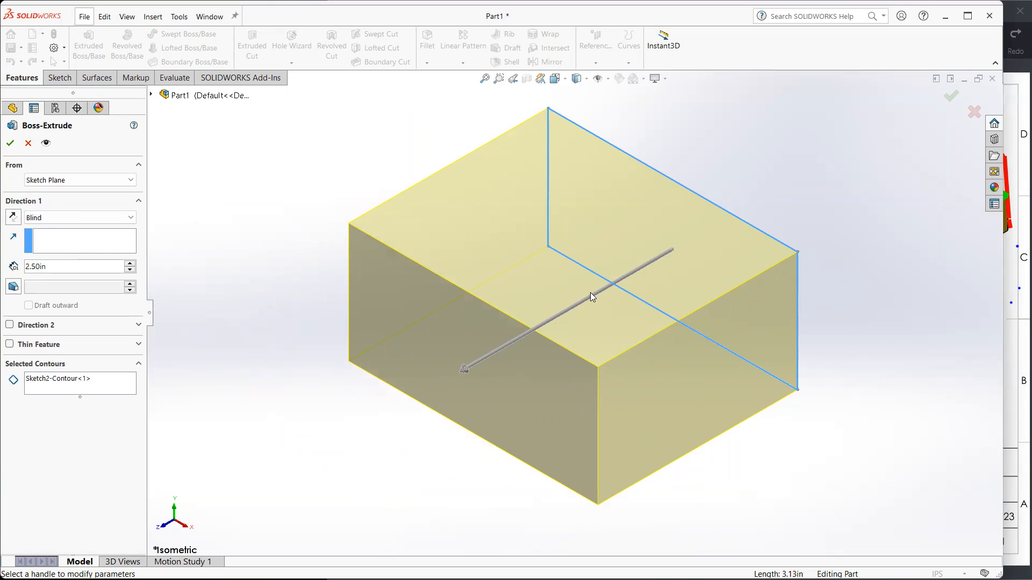
# Reverse the extrusion direction, keep the Blind end condition and accept the Boss-Extrude.
pyautogui.click(13, 217)
pyautogui.keyDown('ctrl'); pyautogui.moveTo(557, 263); pyautogui.dragTo(370, 353, button='middle'); pyautogui.keyUp('ctrl')
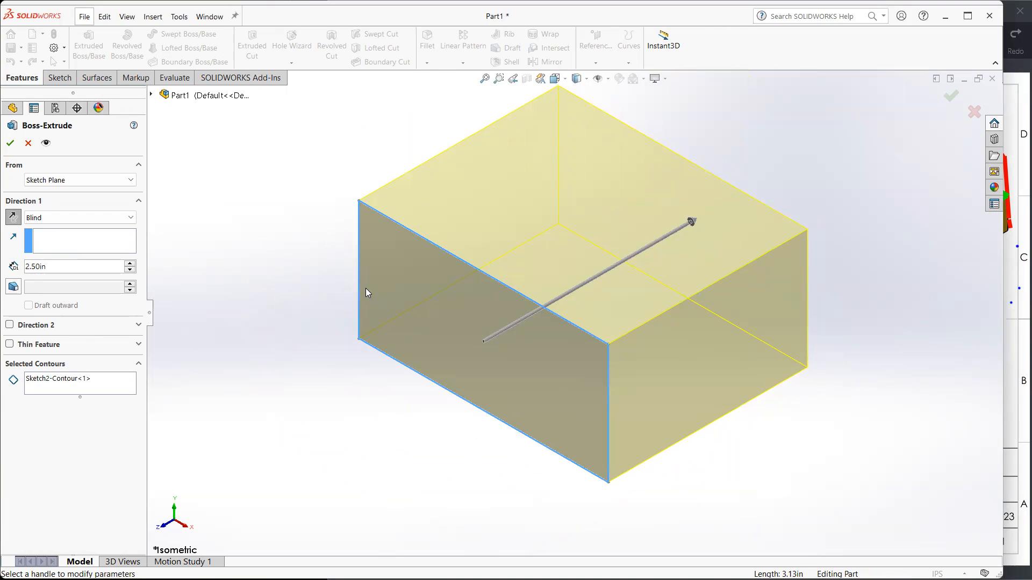
pyautogui.click(102, 217)
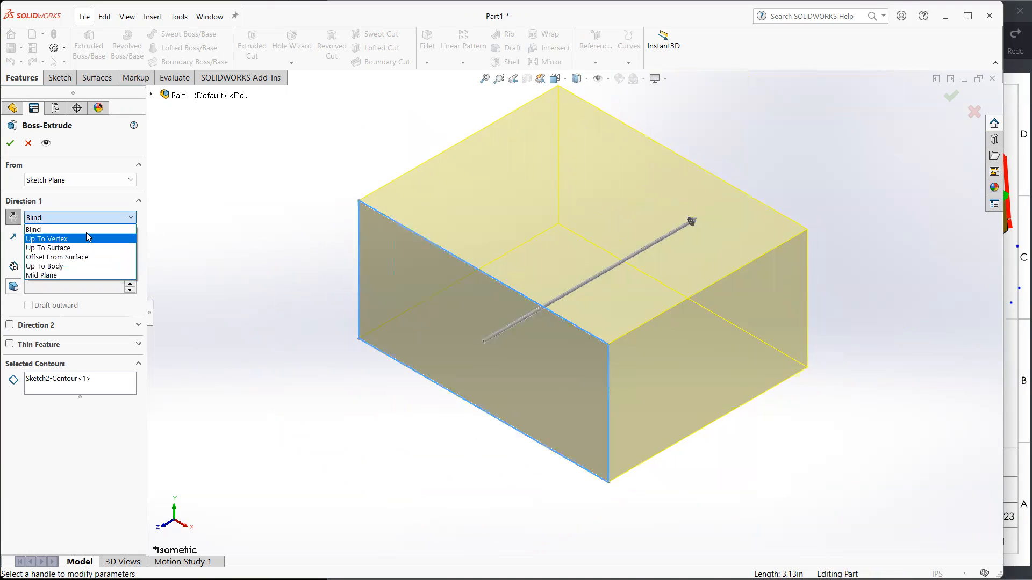
pyautogui.click(80, 217)
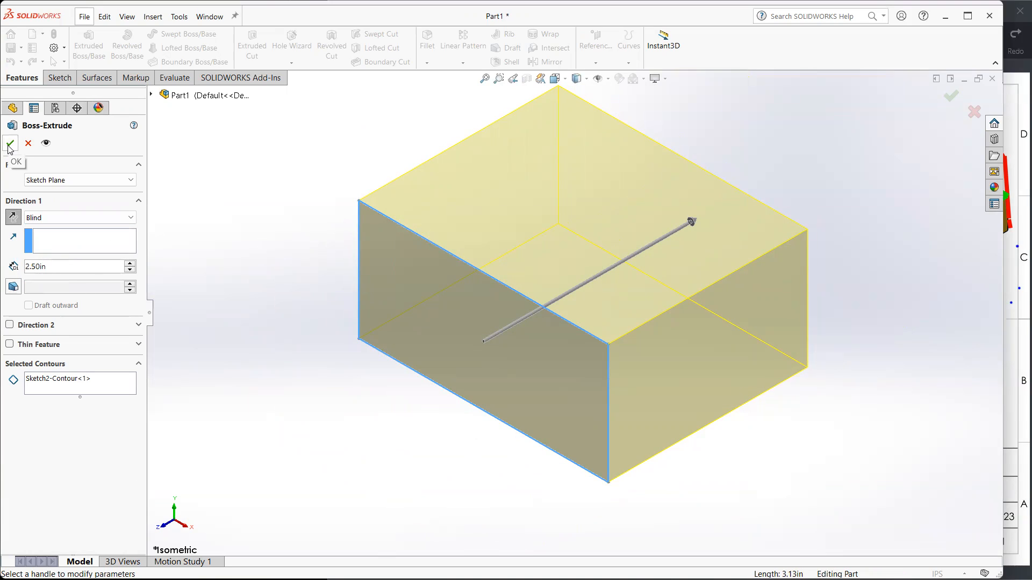
pyautogui.click(953, 96)
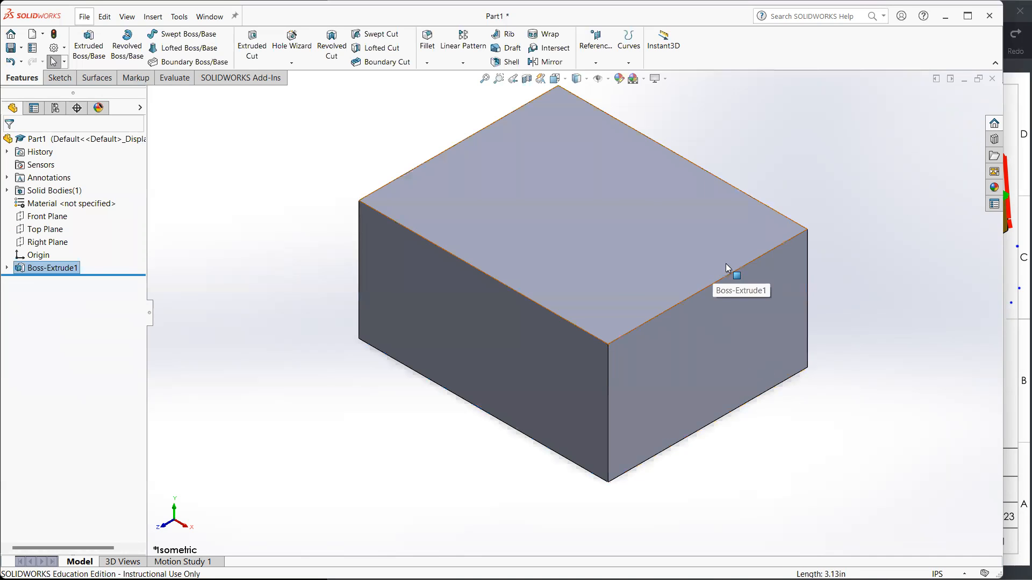
pyautogui.keyDown('ctrl'); pyautogui.moveTo(735, 251); pyautogui.dragTo(677, 257, button='middle'); pyautogui.keyUp('ctrl')
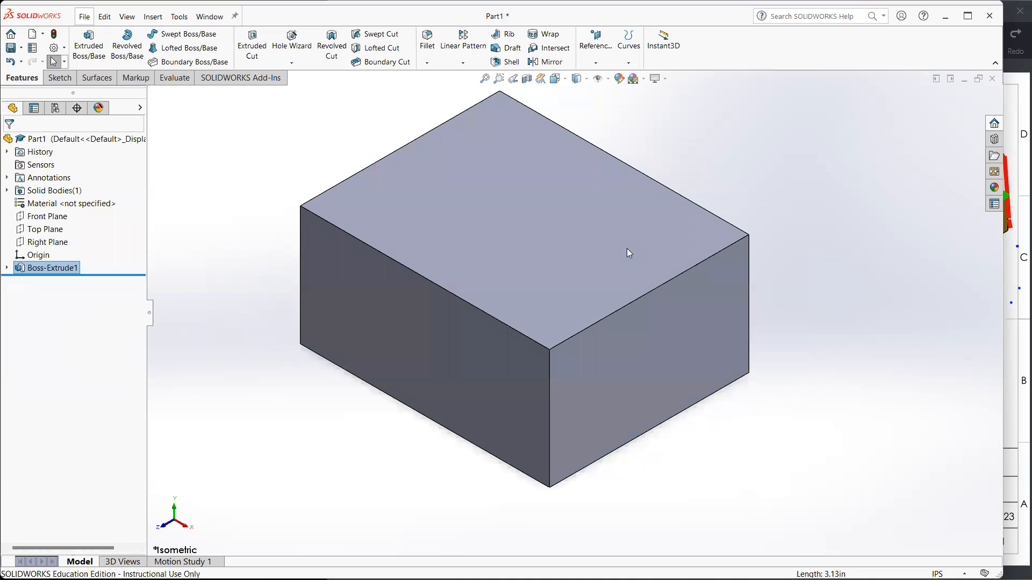
# Consult the reference drawing's top view, then open a sketch on the block's upper face.
pyautogui.hotkey('alt', 'Tab')
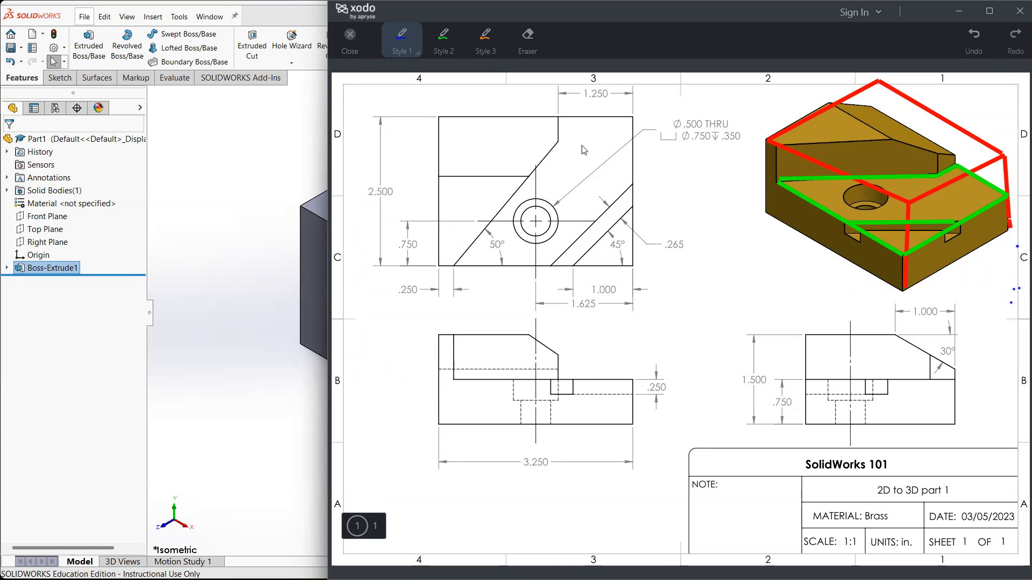
pyautogui.click(249, 186)
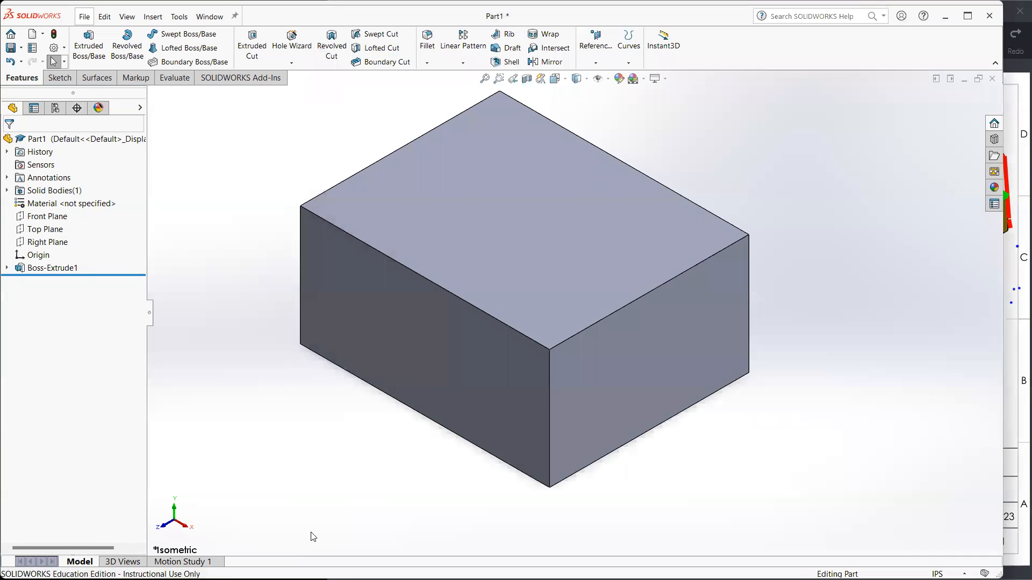
pyautogui.click(508, 217)
pyautogui.click(60, 78)
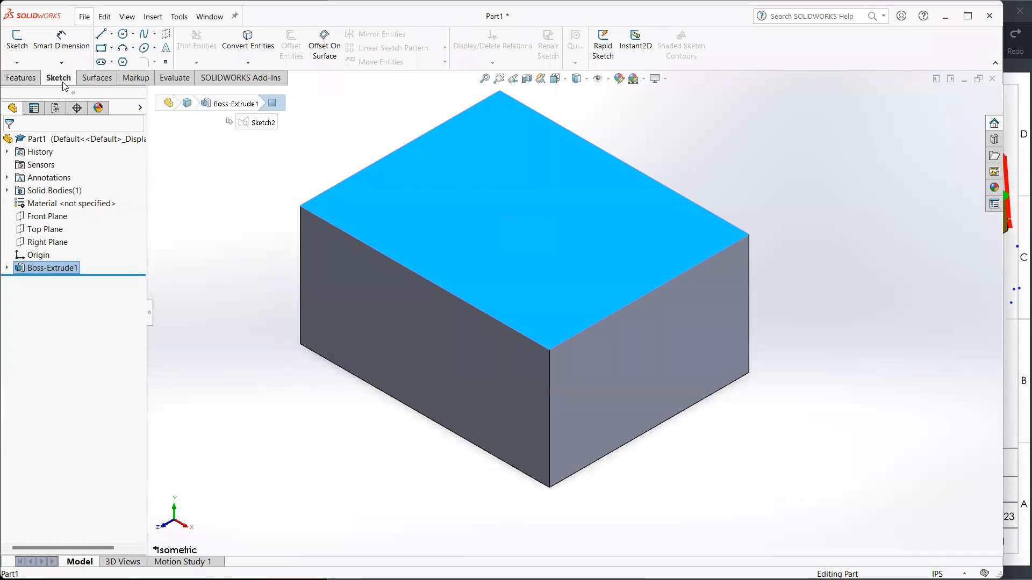
pyautogui.click(17, 39)
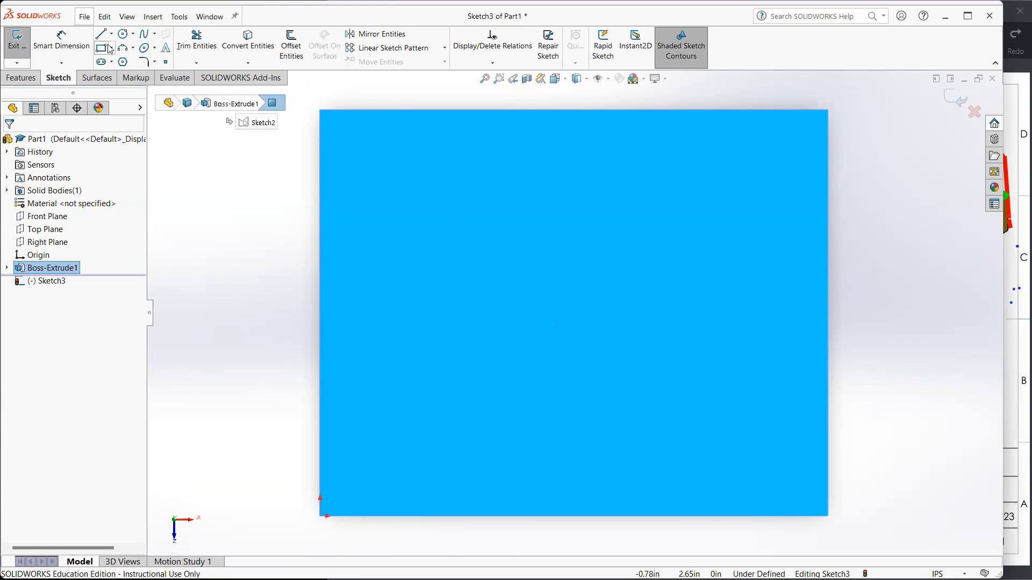
# Sketch a closed five-line profile over the upper face's right part, with an angled line starting about 0.49 in from the origin corner and a vertical line above it.
pyautogui.hotkey('alt', 'Tab')
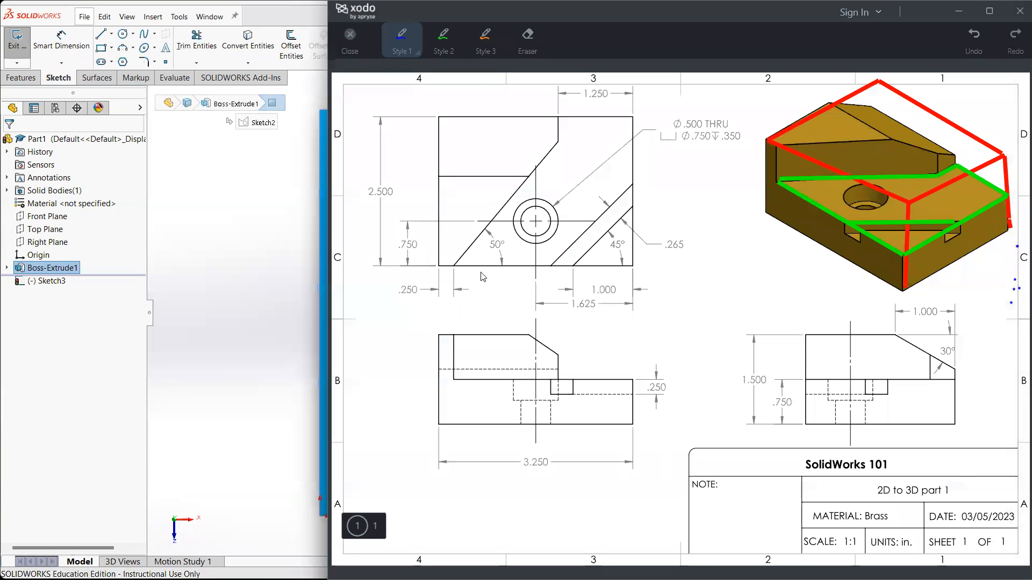
pyautogui.hotkey('alt', 'Tab')
pyautogui.press('l')
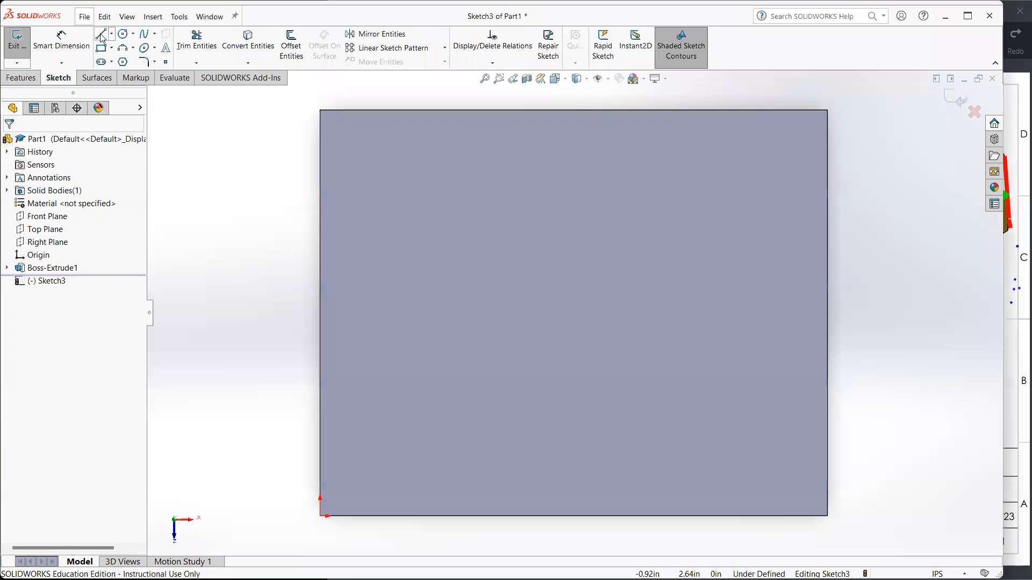
pyautogui.click(399, 516)
pyautogui.click(597, 221)
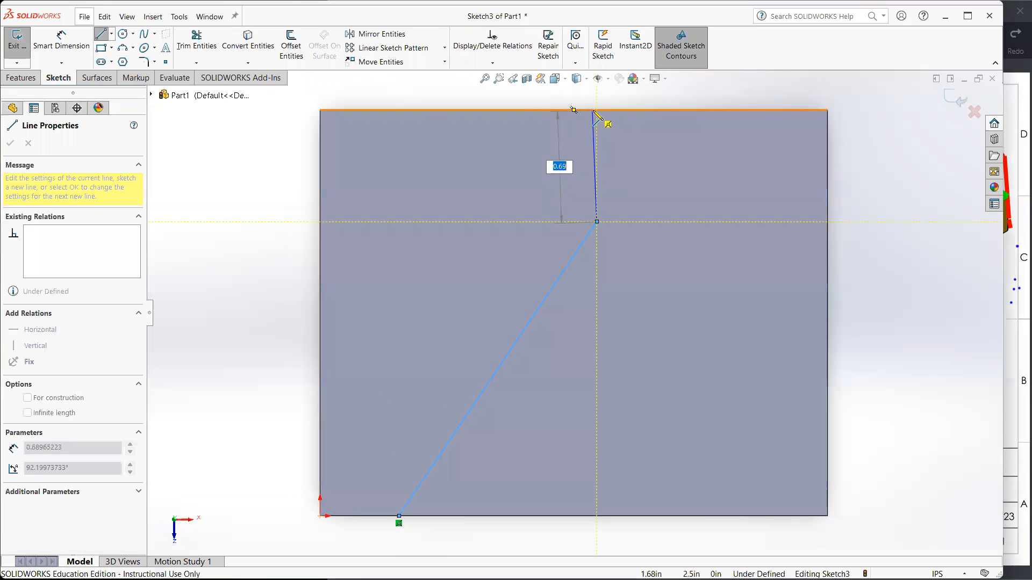
pyautogui.click(596, 110)
pyautogui.click(828, 110)
pyautogui.click(827, 516)
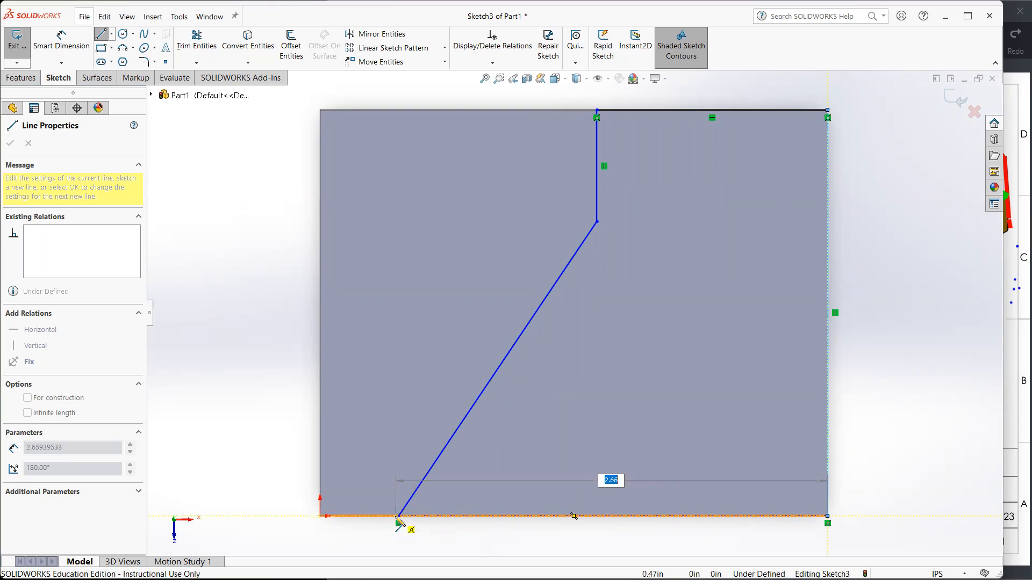
pyautogui.click(399, 515)
pyautogui.press('Escape')
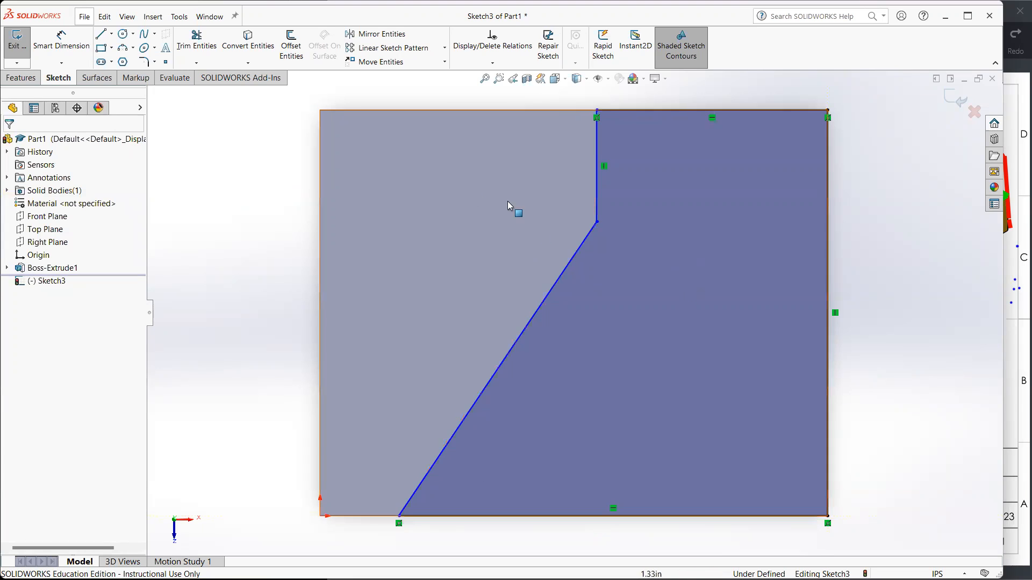
# Sketch a loose closed triangle beside the block, with a sloped side of about 0.68 in, and move it as a whole.
pyautogui.click(101, 34)
pyautogui.click(199, 244)
pyautogui.click(279, 243)
pyautogui.click(286, 312)
pyautogui.click(200, 244)
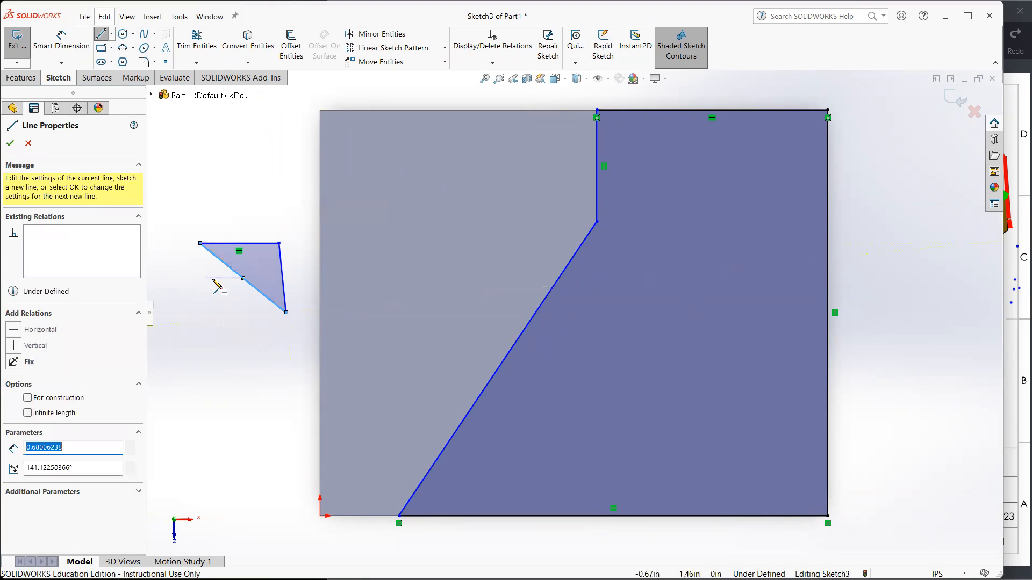
pyautogui.press('Escape')
pyautogui.moveTo(256, 272)
pyautogui.mouseDown()
pyautogui.moveTo(272, 212)
pyautogui.moveTo(239, 248)
pyautogui.moveTo(258, 221)
pyautogui.mouseUp()
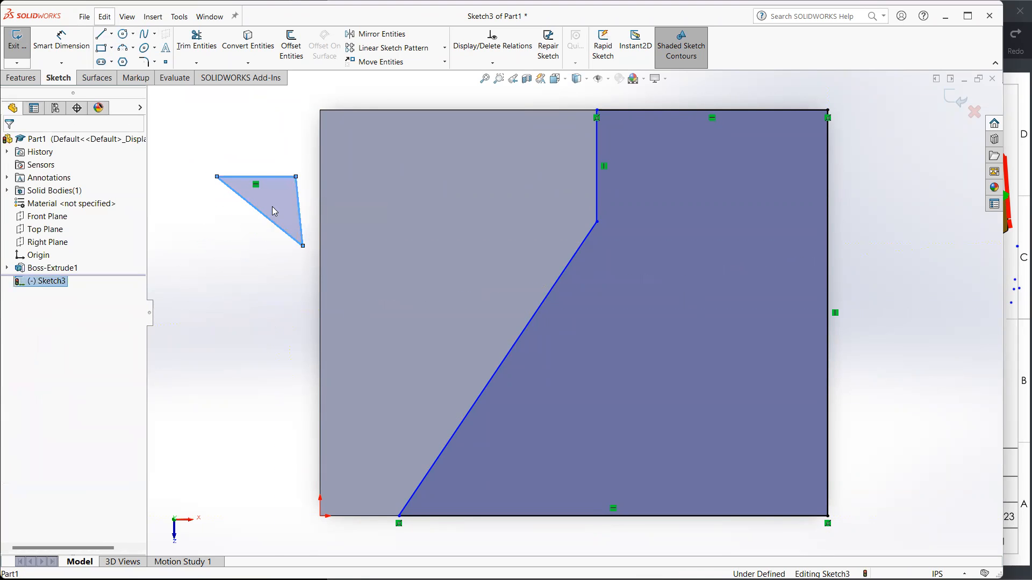
pyautogui.click(225, 291)
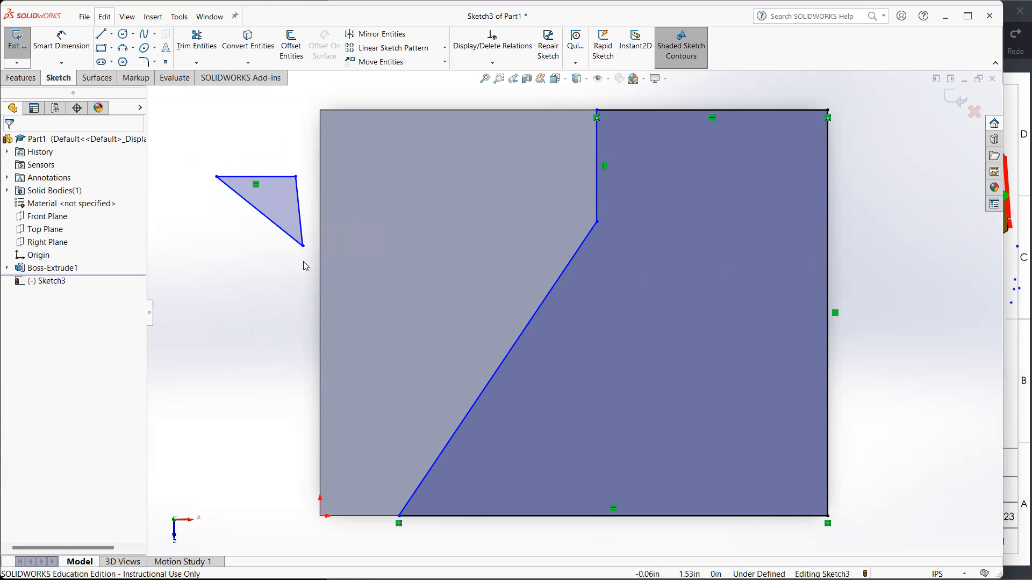
# Move the loose triangle again and add a Vertical relation to its nearly vertical side.
pyautogui.moveTo(289, 234)
pyautogui.mouseDown()
pyautogui.moveTo(268, 232)
pyautogui.moveTo(281, 202)
pyautogui.moveTo(268, 213)
pyautogui.mouseUp()
pyautogui.click(273, 268)
pyautogui.click(293, 208)
pyautogui.click(278, 219)
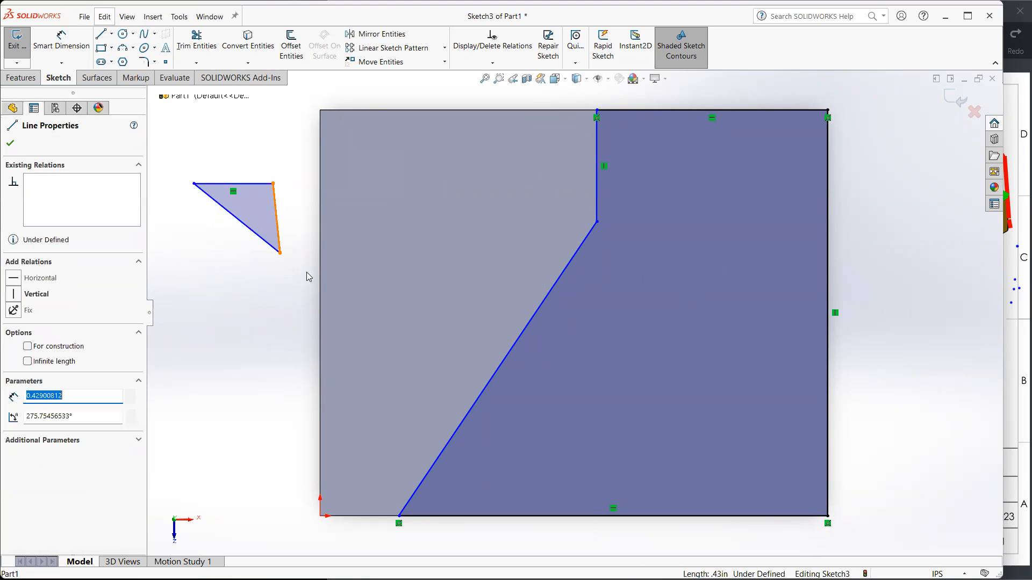
pyautogui.click(44, 297)
pyautogui.click(257, 315)
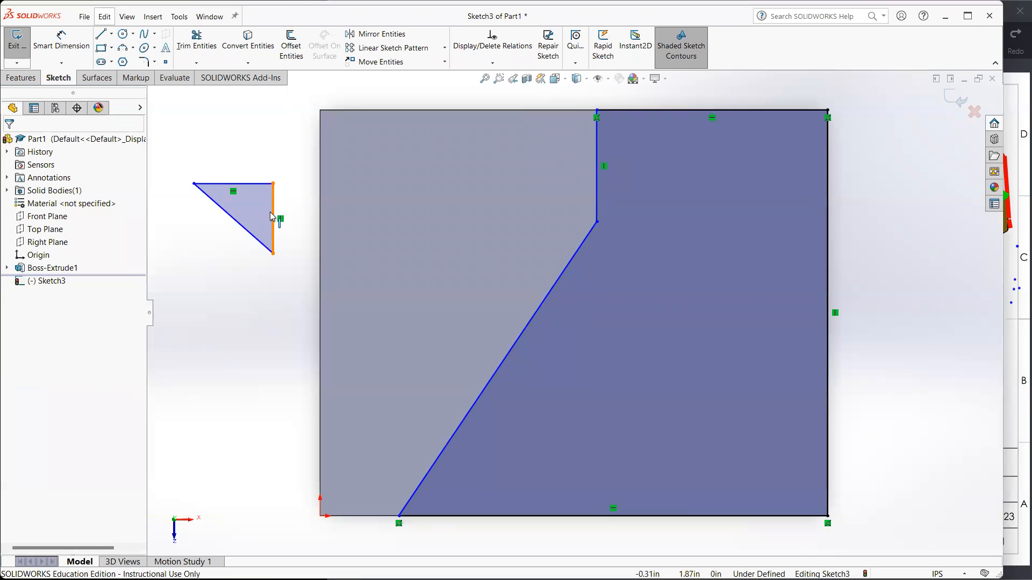
# Stretch the triangle by its vertical side to about 0.48 in long and reposition the whole triangle beside the block.
pyautogui.moveTo(275, 232)
pyautogui.mouseDown()
pyautogui.moveTo(289, 224)
pyautogui.moveTo(273, 215)
pyautogui.moveTo(342, 243)
pyautogui.moveTo(281, 223)
pyautogui.moveTo(317, 215)
pyautogui.moveTo(282, 213)
pyautogui.mouseUp()
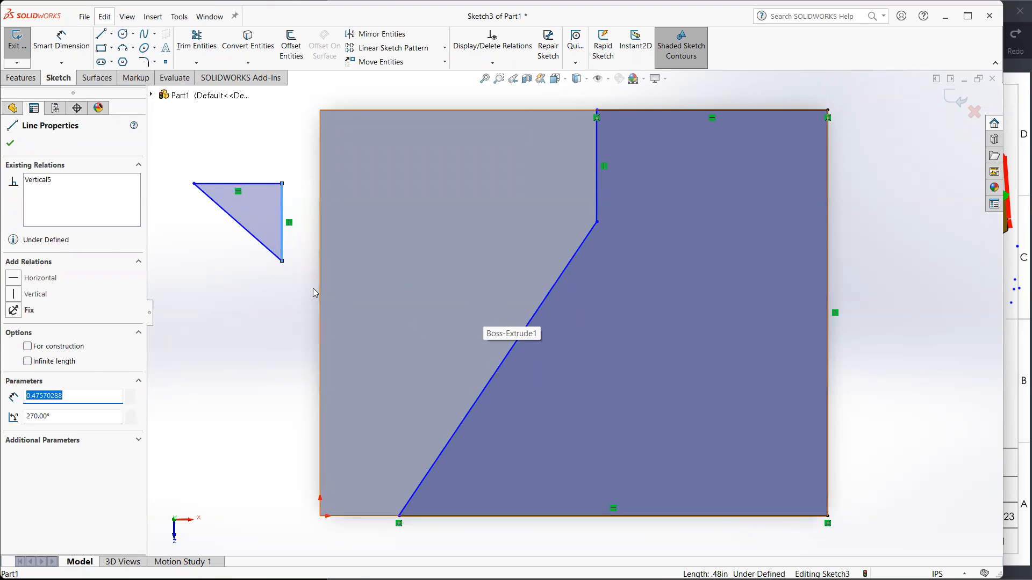
pyautogui.press('Escape')
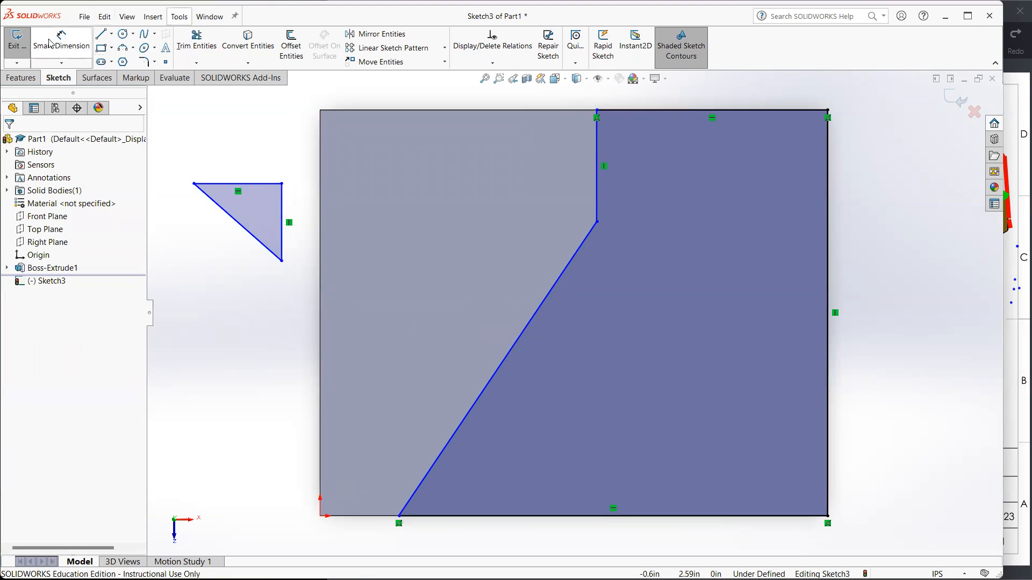
pyautogui.click(222, 209)
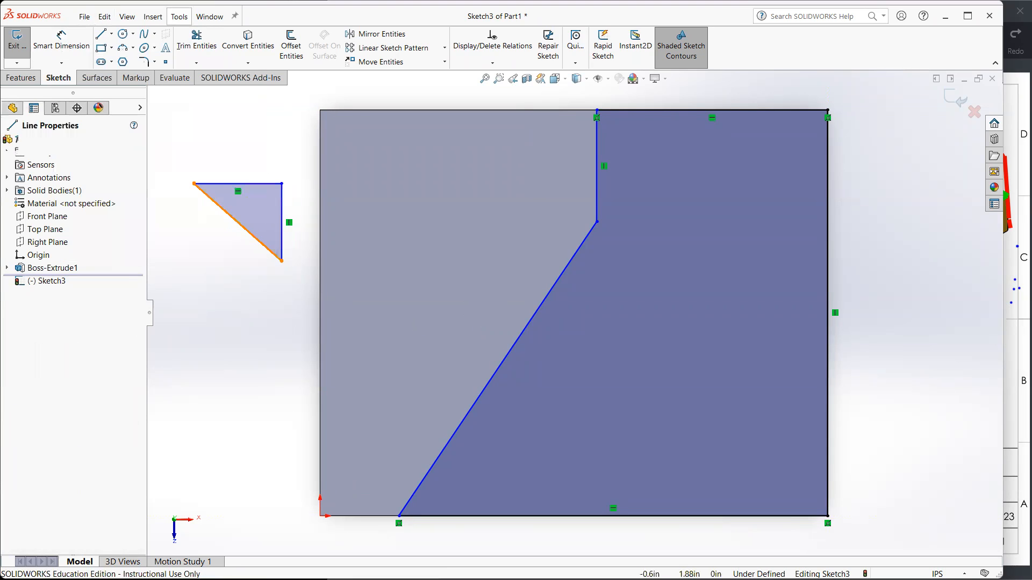
pyautogui.moveTo(263, 210)
pyautogui.mouseDown()
pyautogui.moveTo(363, 253)
pyautogui.moveTo(310, 185)
pyautogui.mouseUp()
pyautogui.click(223, 305)
# Dimension the triangle's horizontal and vertical sides as 1 in each and move the triangle partly over the block.
pyautogui.click(57, 46)
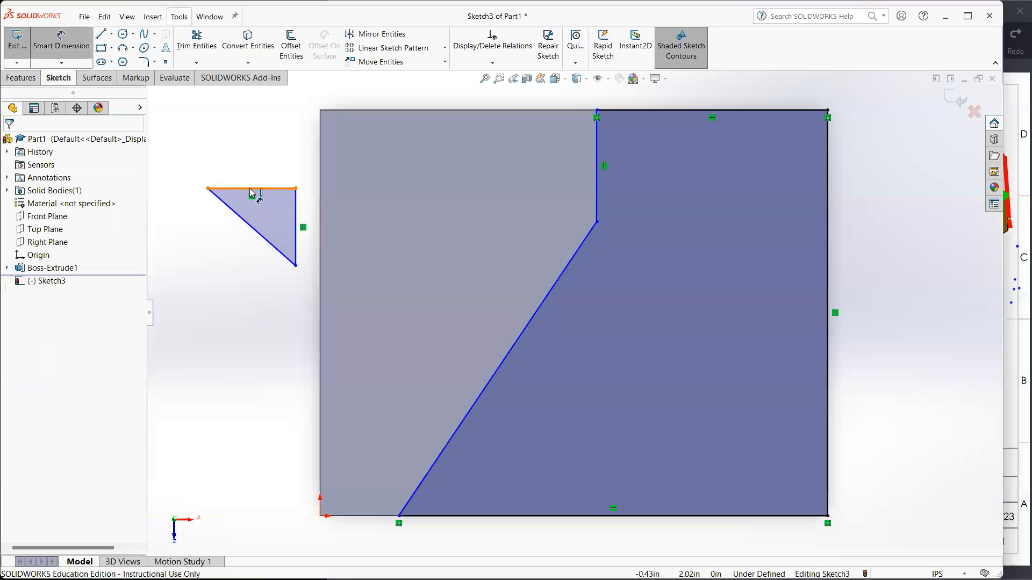
pyautogui.click(253, 194)
pyautogui.click(248, 152)
pyautogui.write('1')
pyautogui.press('Return')
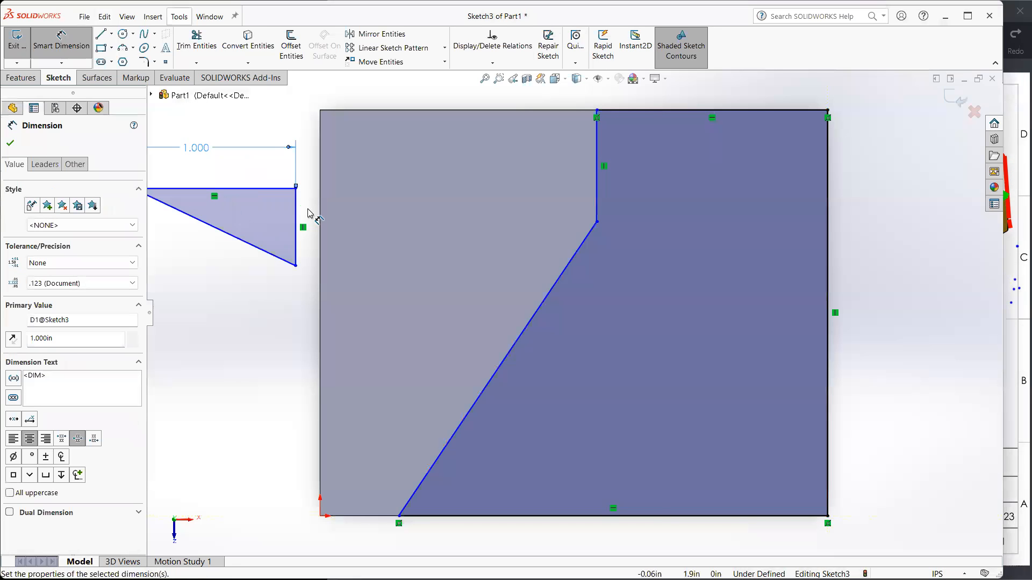
pyautogui.click(297, 219)
pyautogui.click(368, 226)
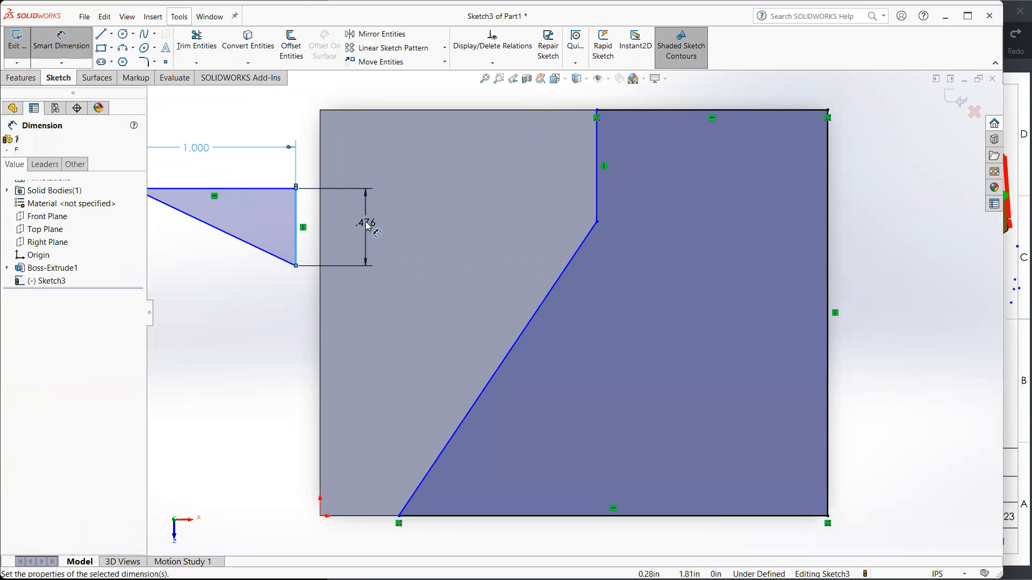
pyautogui.write('1')
pyautogui.press('Return')
pyautogui.press('Escape')
pyautogui.moveTo(268, 228); pyautogui.dragTo(298, 216)
pyautogui.click(280, 393)
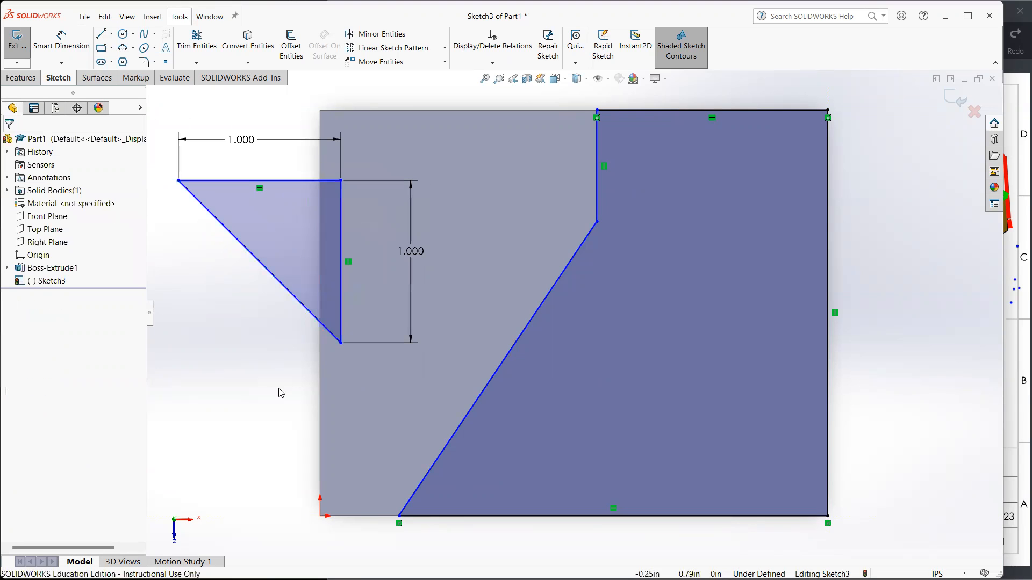
# Move the triangle near the origin and make its lower vertex coincident with the block's corner there.
pyautogui.click(79, 42)
pyautogui.press('Escape')
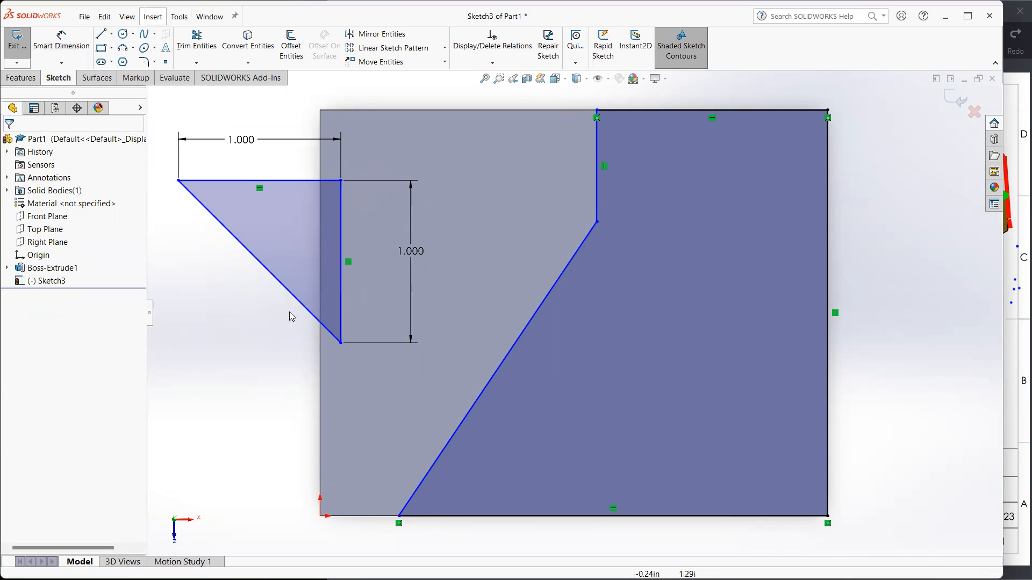
pyautogui.moveTo(340, 342); pyautogui.dragTo(292, 493)
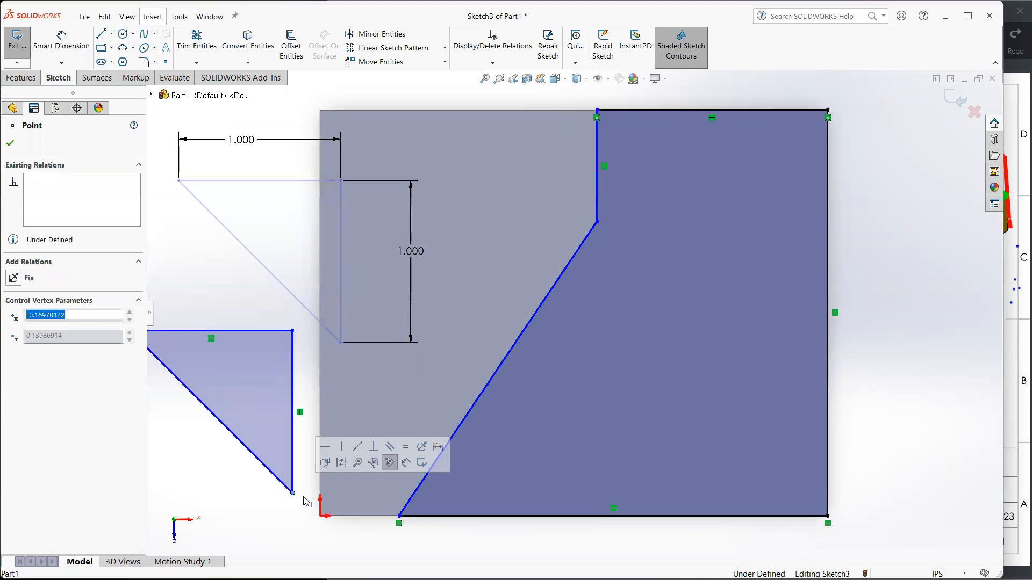
pyautogui.click(294, 501)
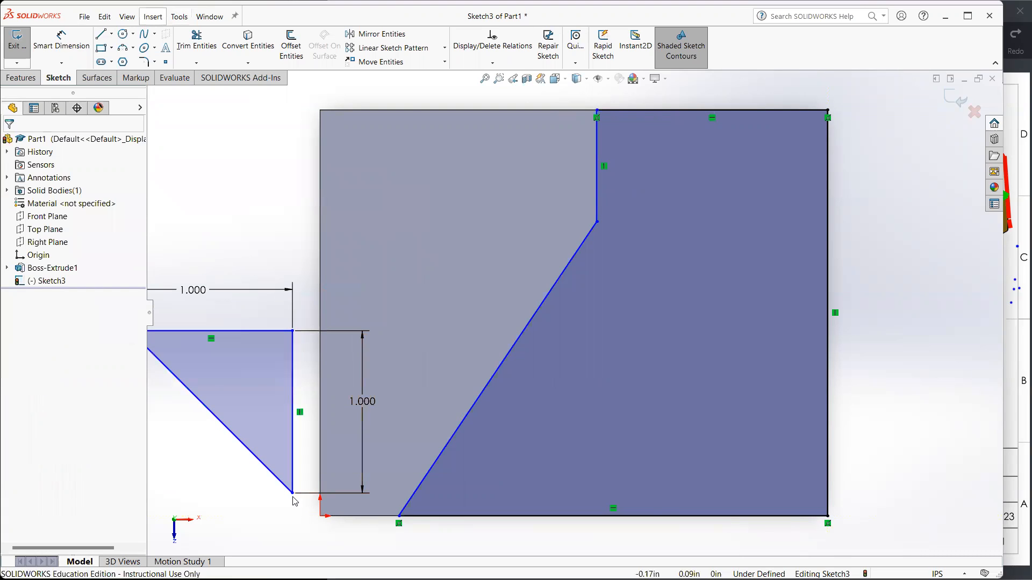
pyautogui.click(293, 493)
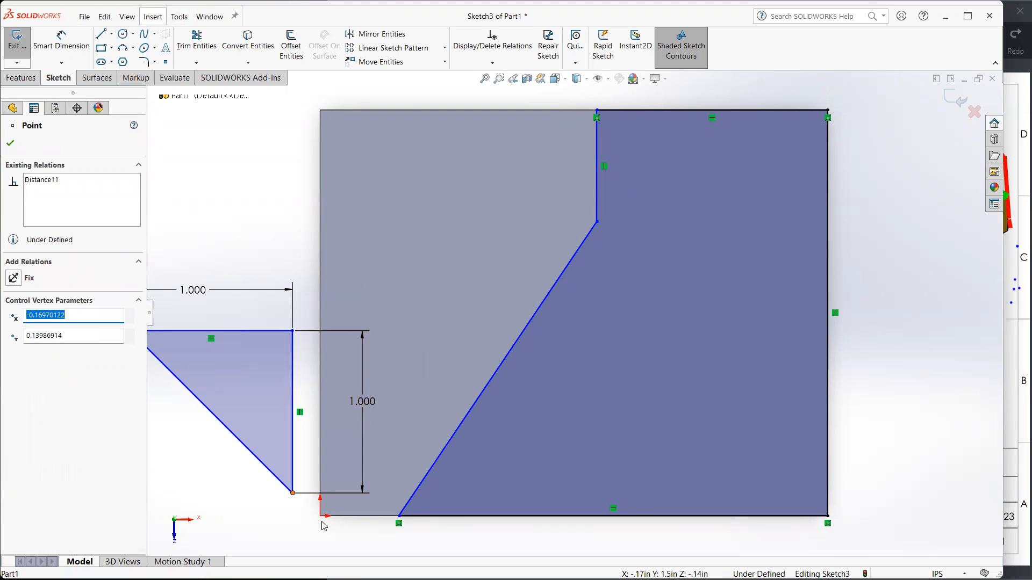
pyautogui.keyDown('ctrl'); pyautogui.click(321, 517); pyautogui.keyUp('ctrl')
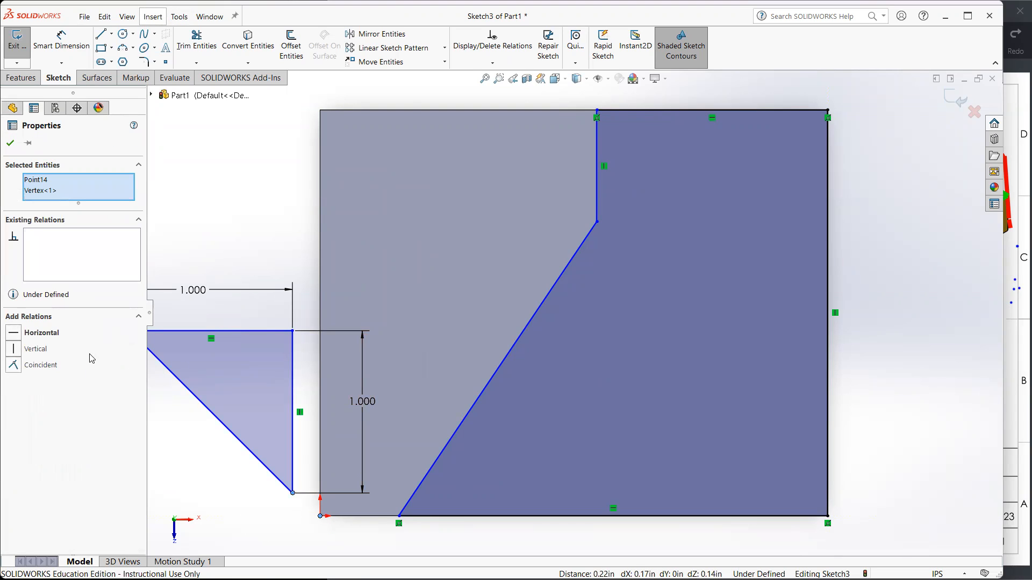
pyautogui.click(17, 365)
pyautogui.click(180, 453)
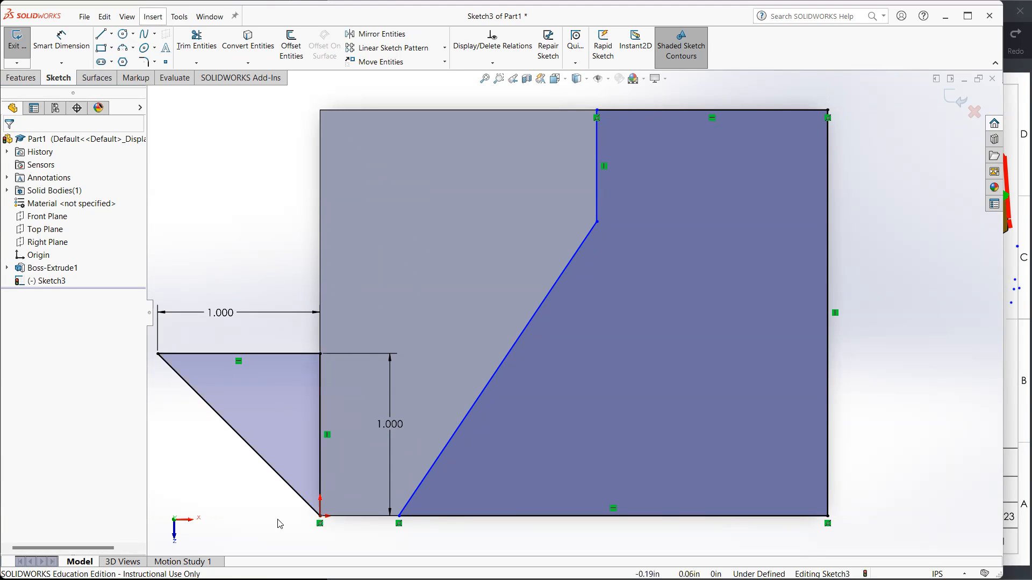
# Delete the triangle and its dimensions, keeping only the stepped profile in the sketch.
pyautogui.click(268, 447)
pyautogui.press('Delete')
pyautogui.click(457, 298)
pyautogui.click(449, 299)
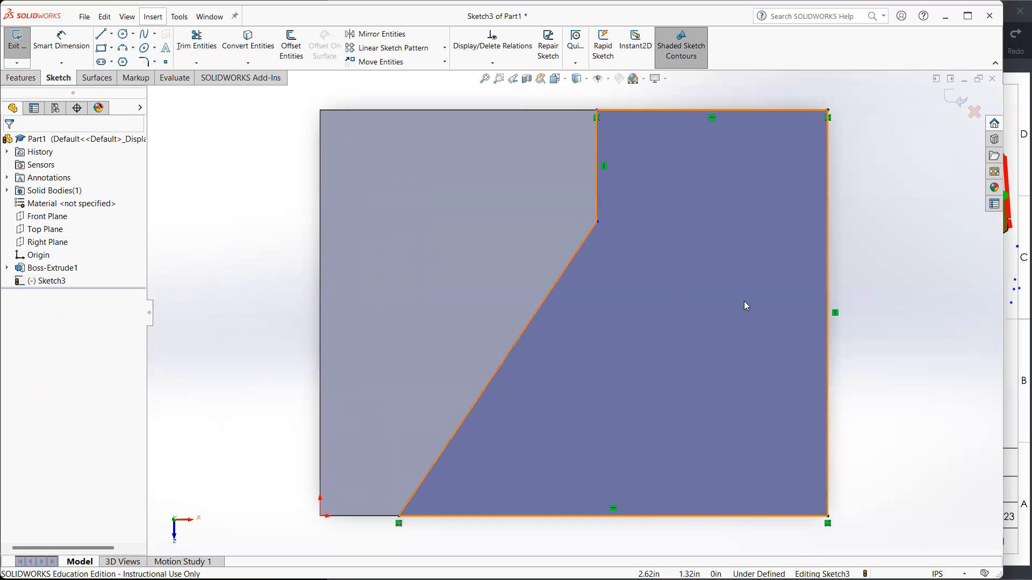
pyautogui.click(1016, 311)
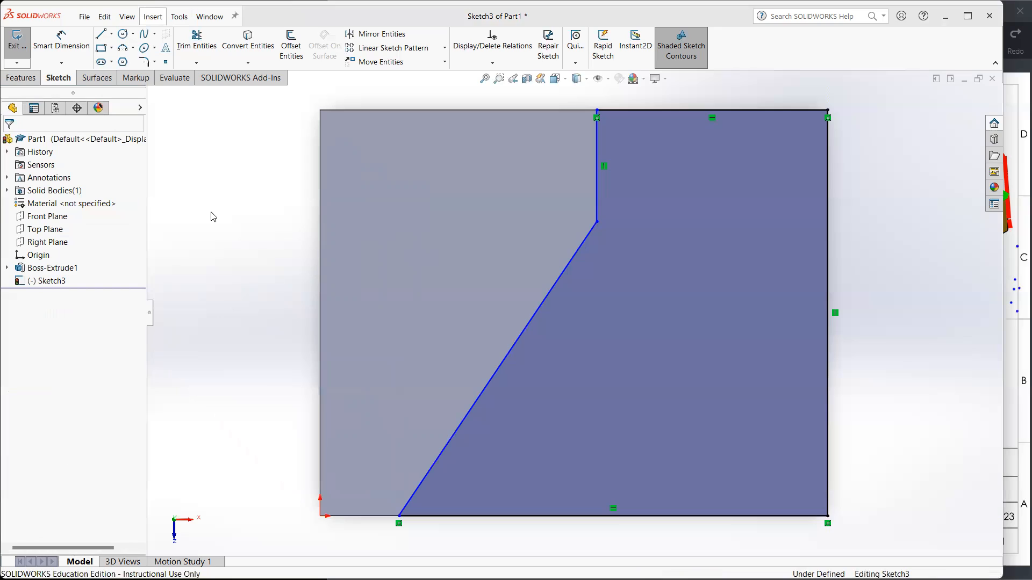
pyautogui.click(318, 356)
# Dimension the angle between the profile's lower horizontal line and its angled line as 50°.
pyautogui.click(62, 40)
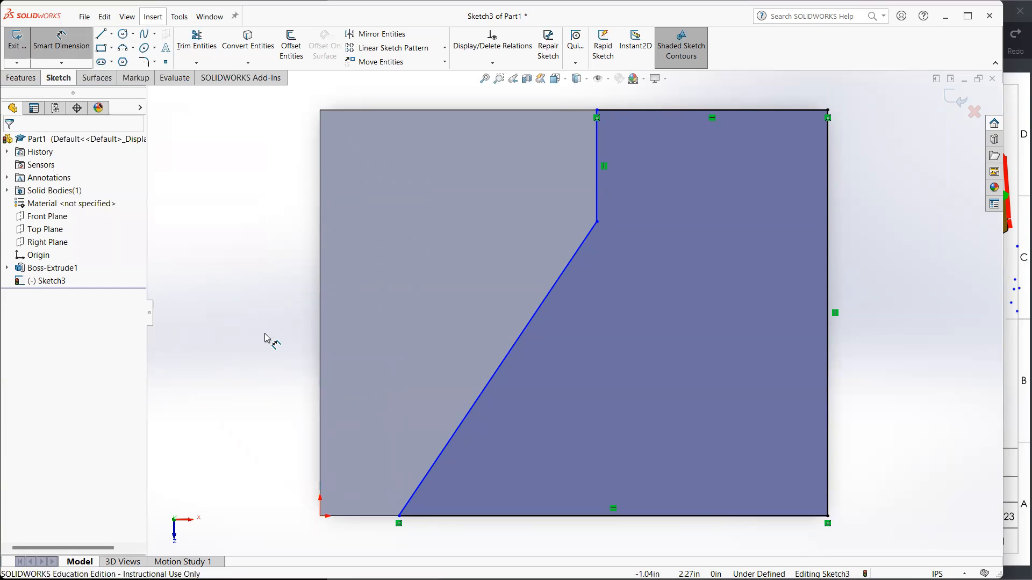
pyautogui.click(508, 517)
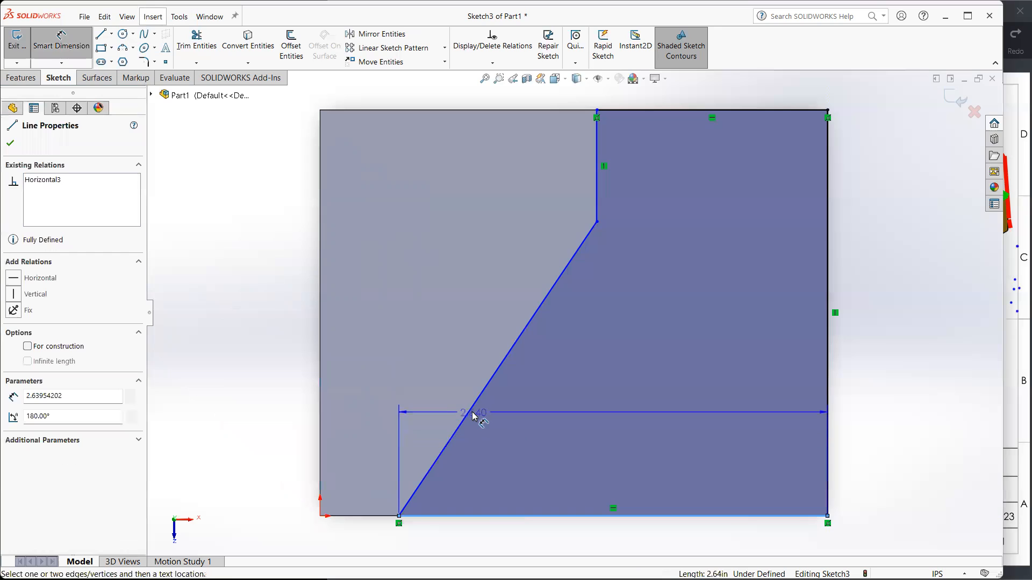
pyautogui.click(473, 417)
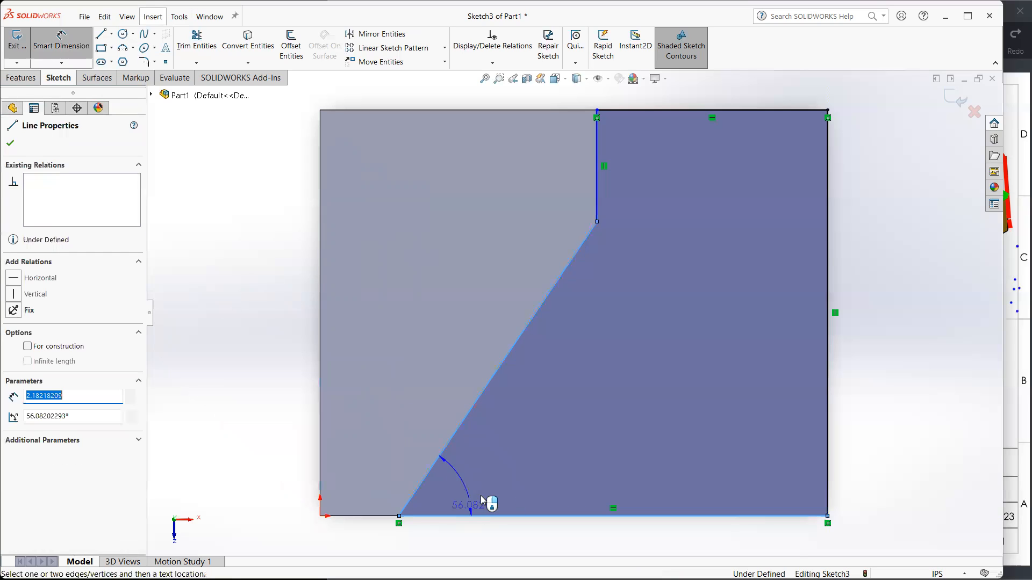
pyautogui.click(509, 458)
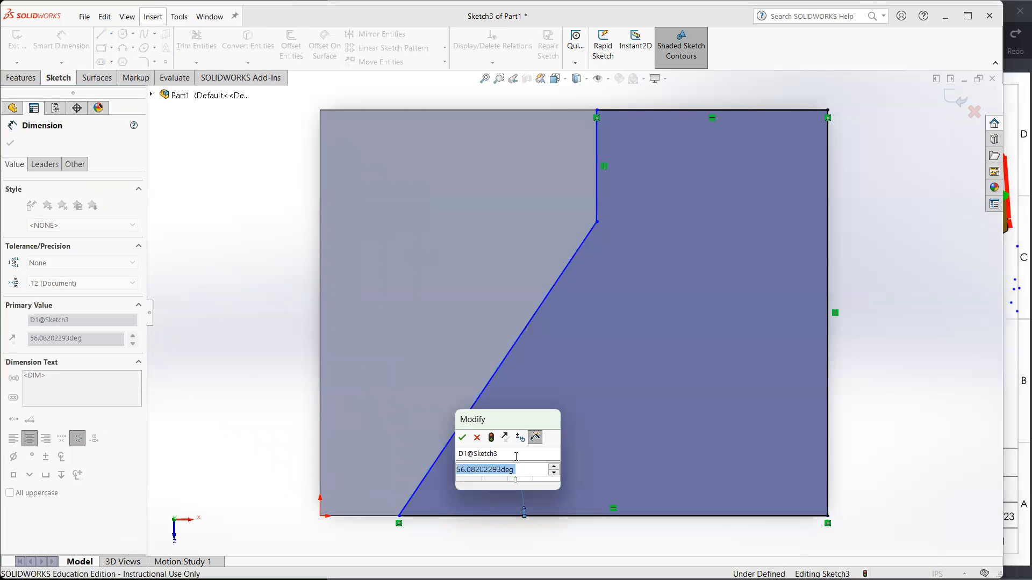
pyautogui.write('50')
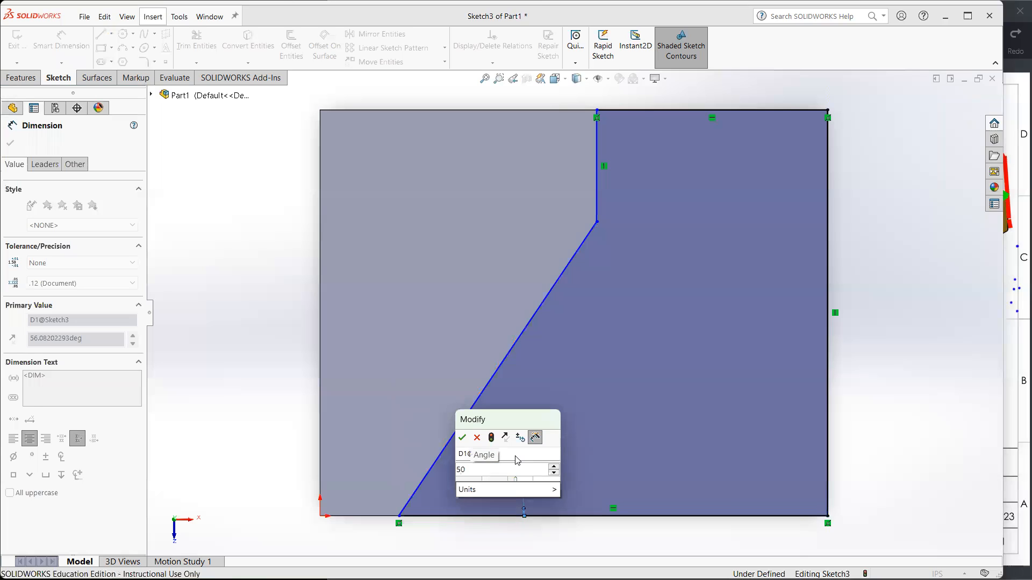
pyautogui.press('Return')
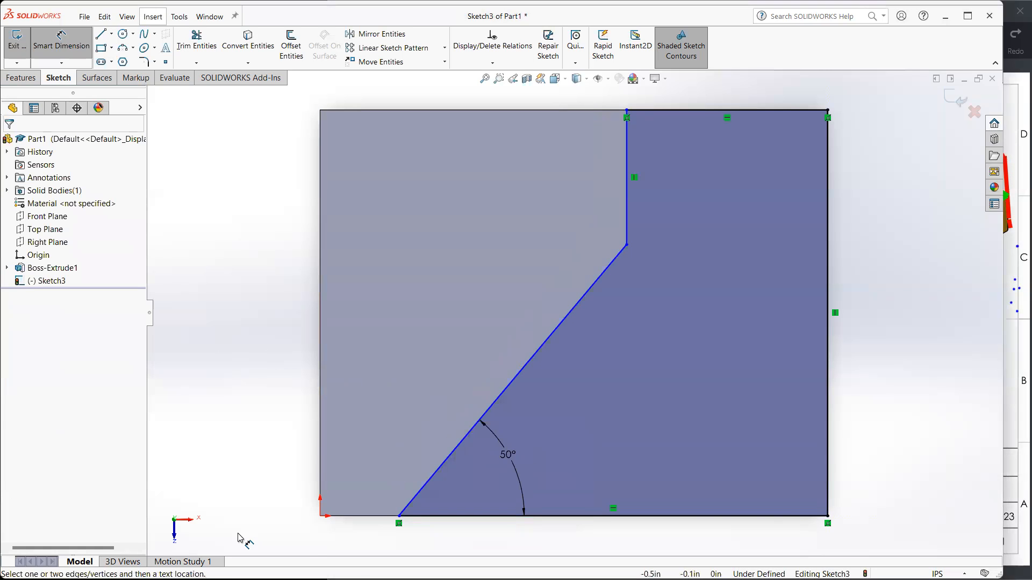
# Dimension the horizontal distance from the block's origin corner to the angled line's lower endpoint as 0.25 in.
pyautogui.hotkey('alt', 'Tab')
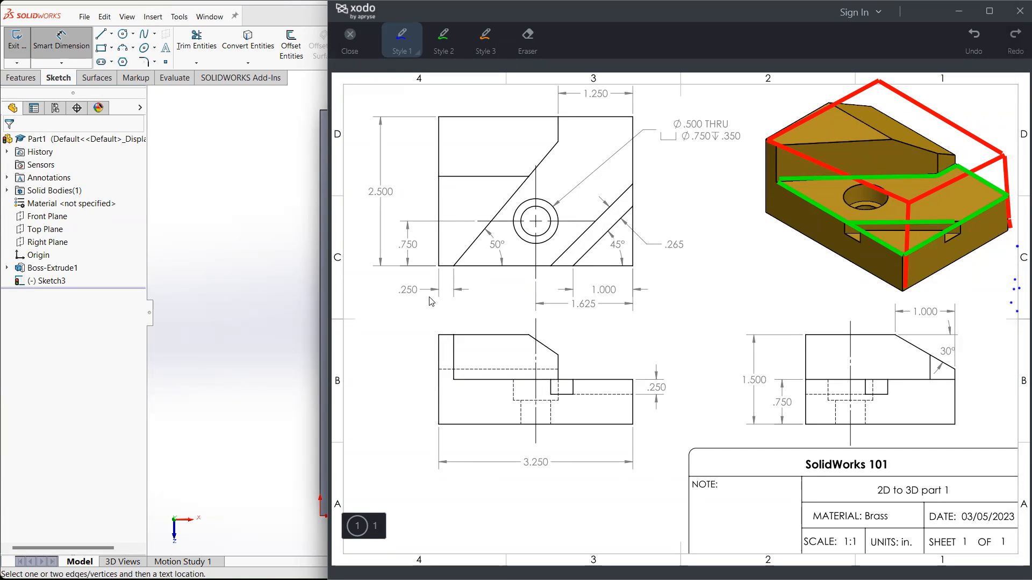
pyautogui.click(276, 231)
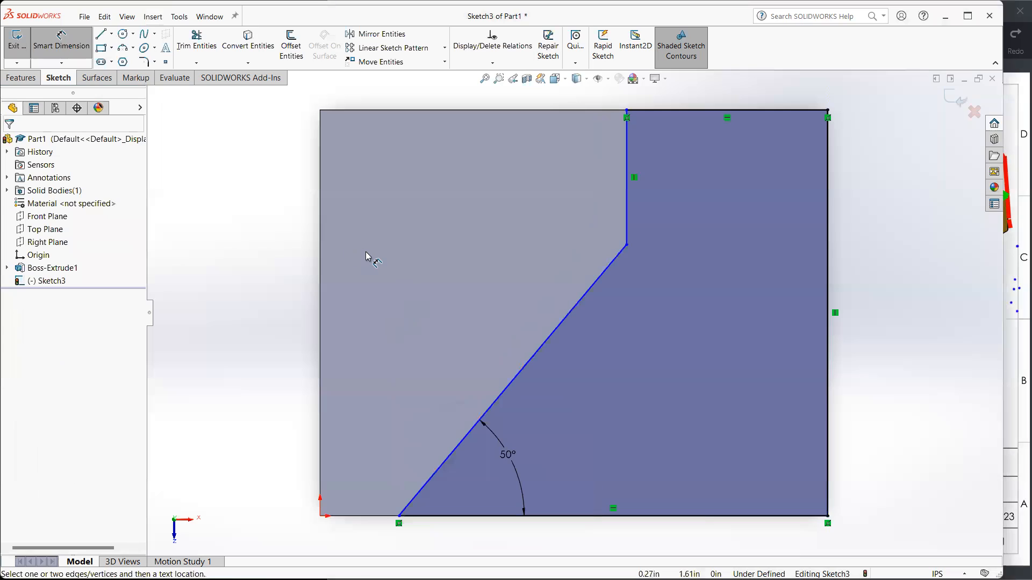
pyautogui.click(399, 517)
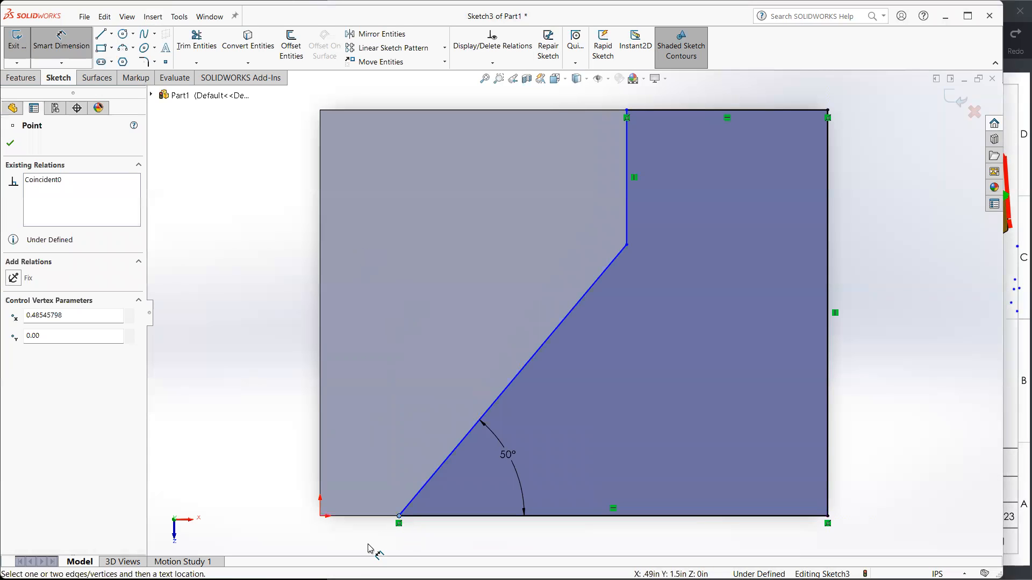
pyautogui.click(320, 516)
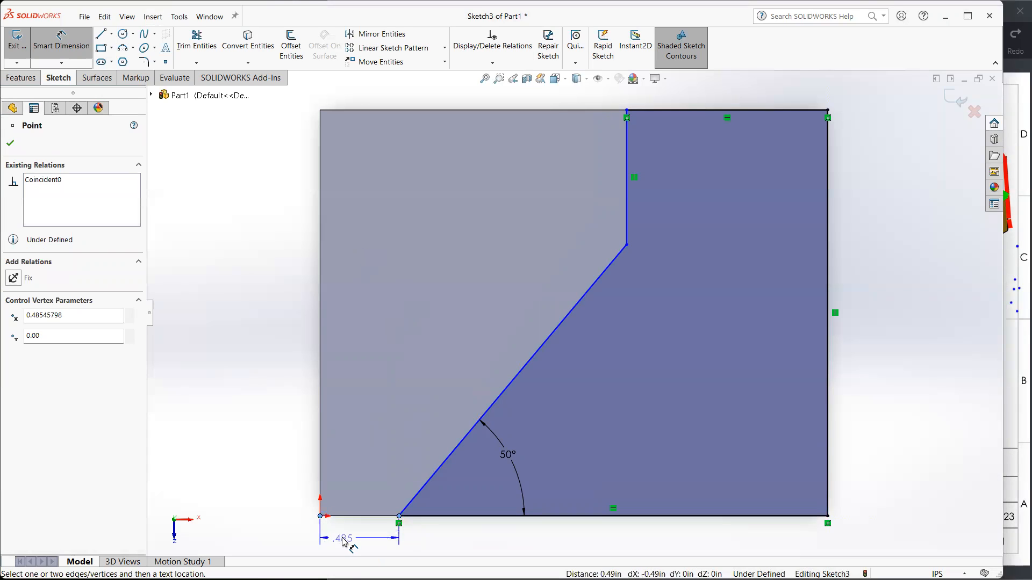
pyautogui.click(354, 544)
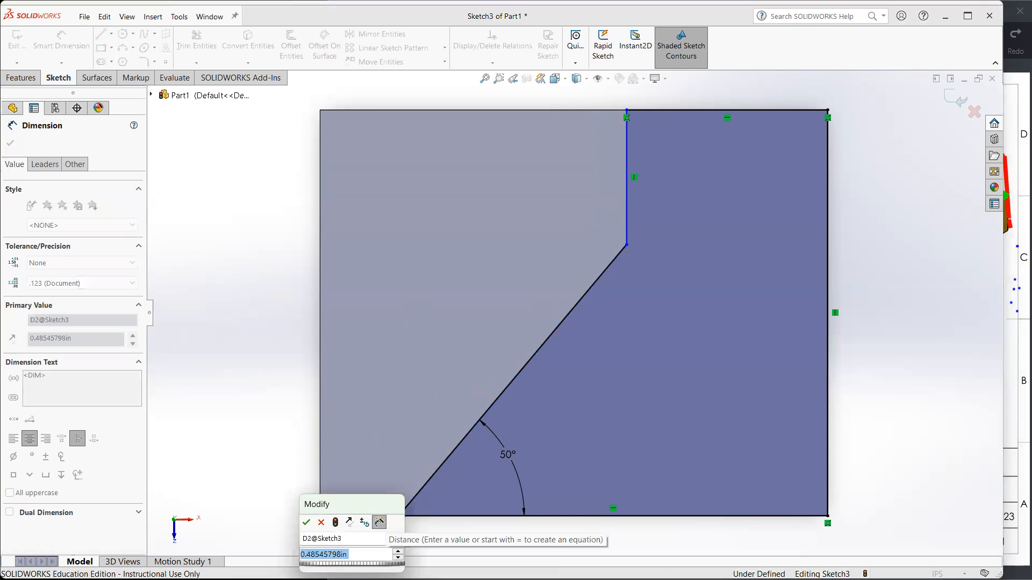
pyautogui.write('.25')
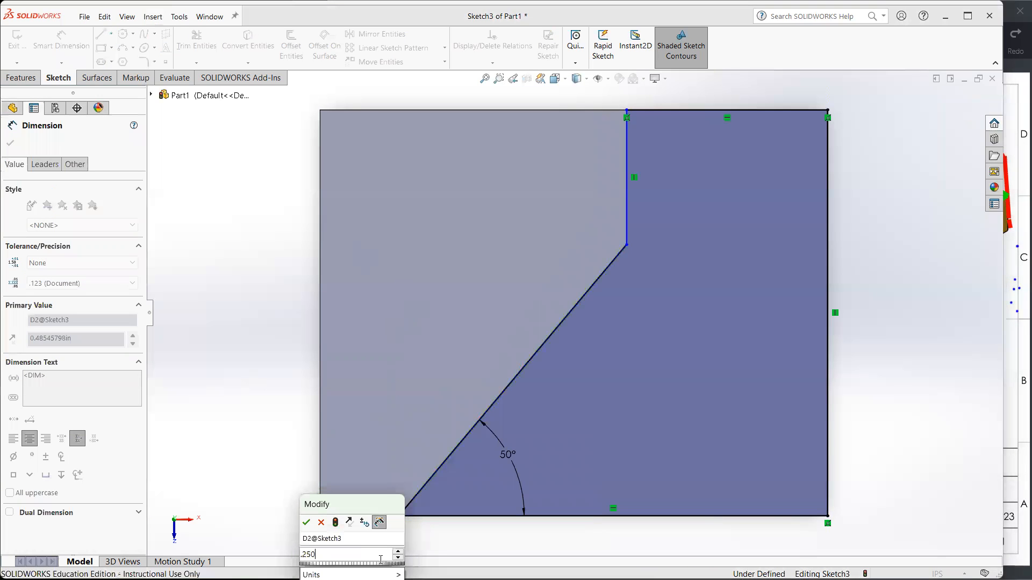
pyautogui.press('Return')
pyautogui.click(284, 304)
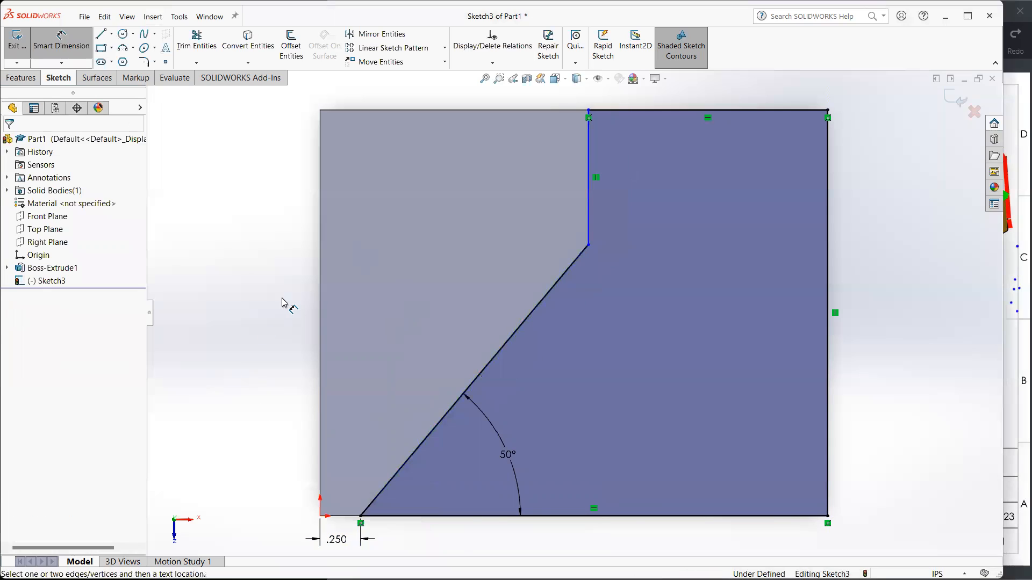
# Dimension the distance between the profile's short vertical line and the block's opposite vertical edge as 1.25 in.
pyautogui.click(589, 135)
pyautogui.click(827, 156)
pyautogui.click(712, 89)
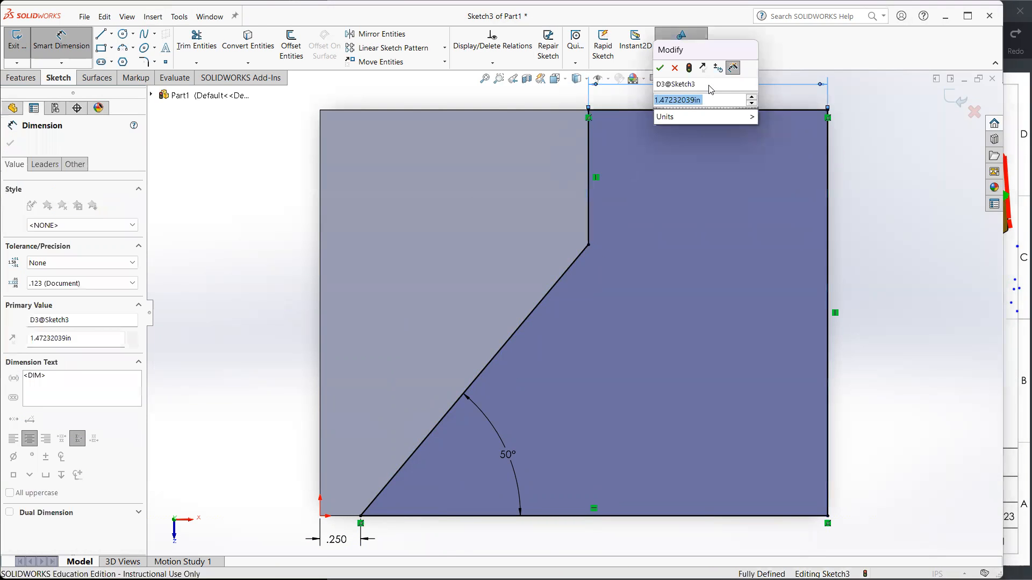
pyautogui.write('1.25')
pyautogui.press('Return')
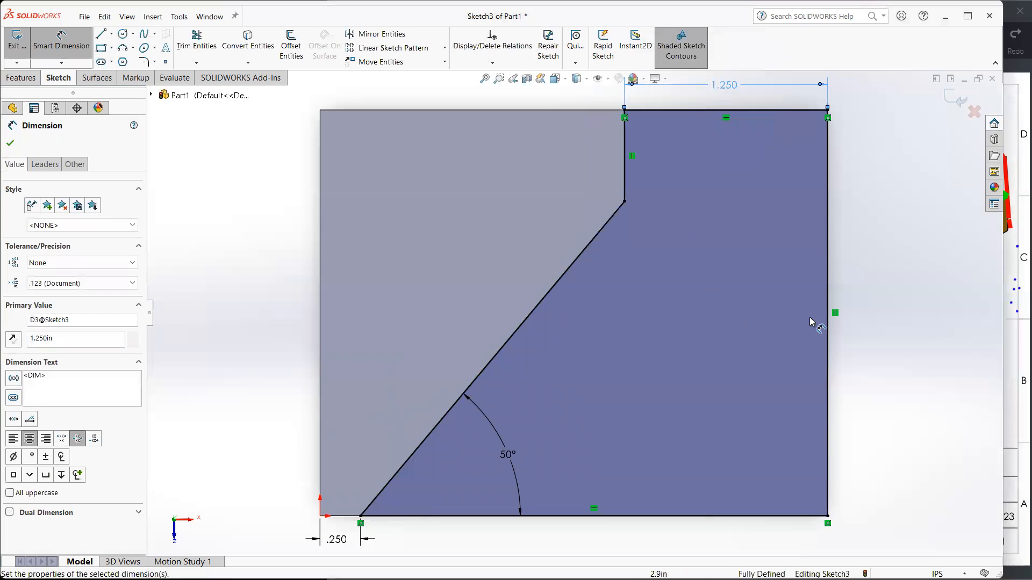
pyautogui.click(875, 295)
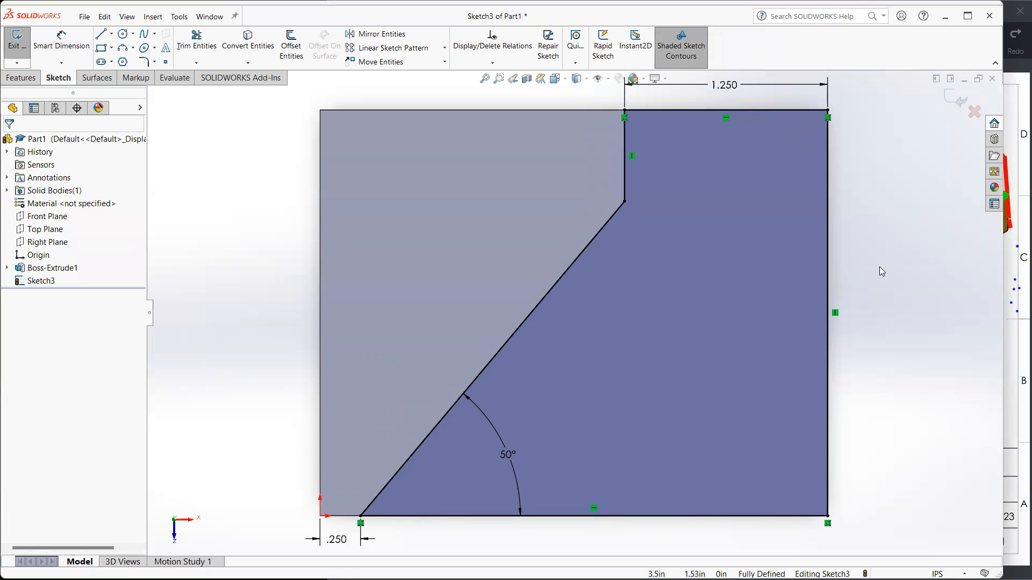
pyautogui.press('f')
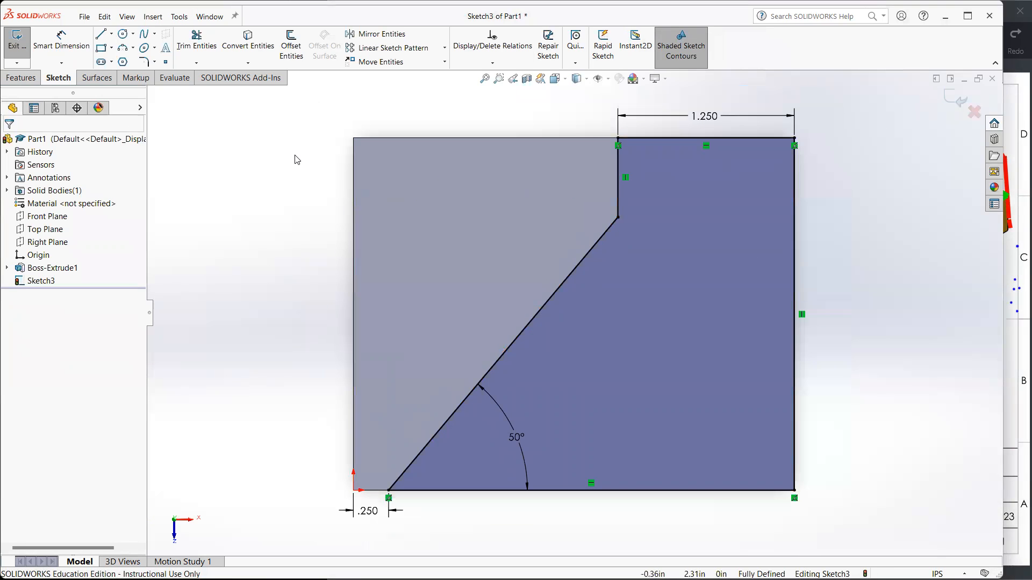
# Cut the dimensioned step profile into the block as a blind Extruded Cut 0.75 in deep.
pyautogui.click(25, 80)
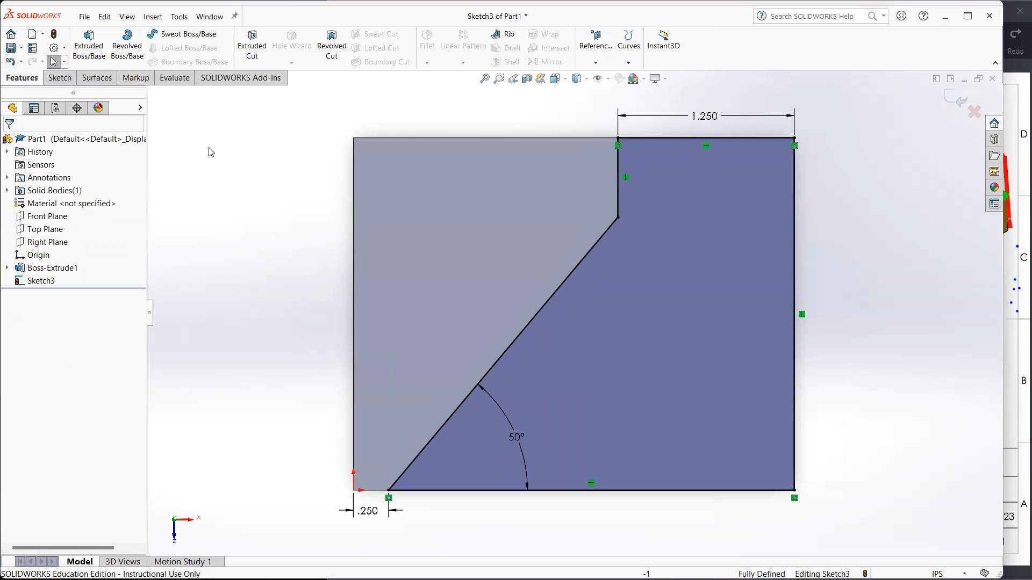
pyautogui.click(253, 51)
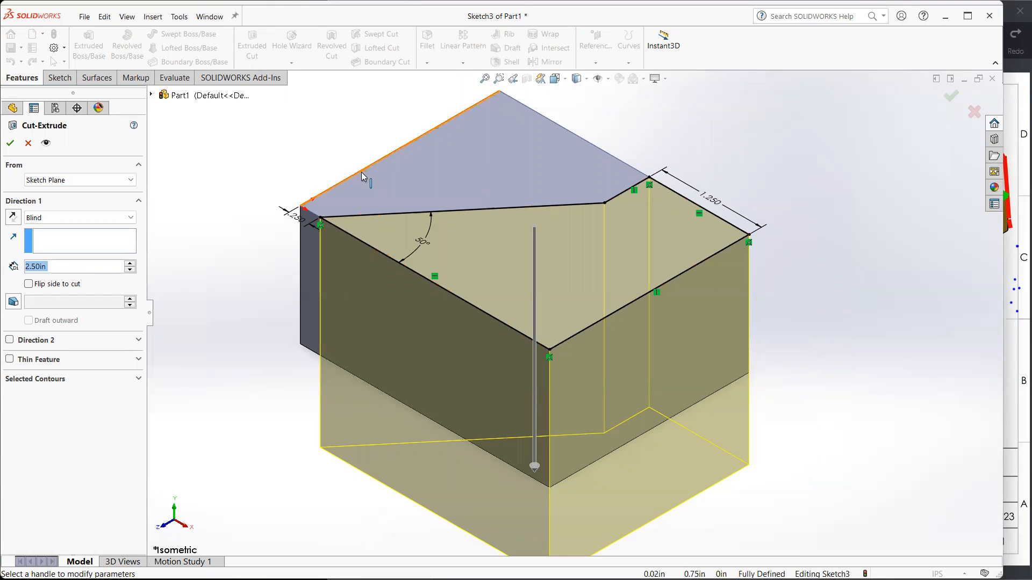
pyautogui.click(1016, 314)
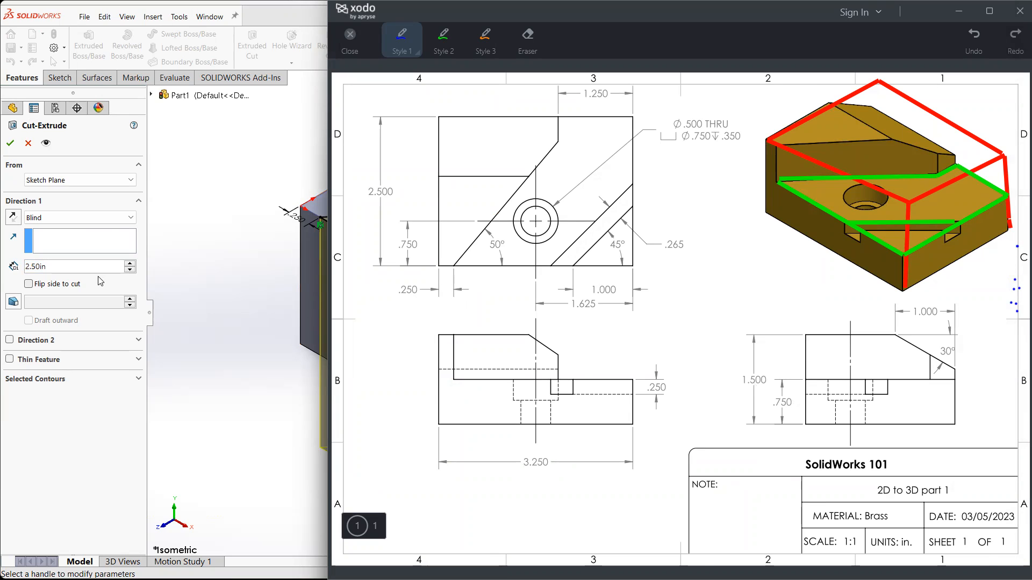
pyautogui.click(115, 269)
pyautogui.write('1.5')
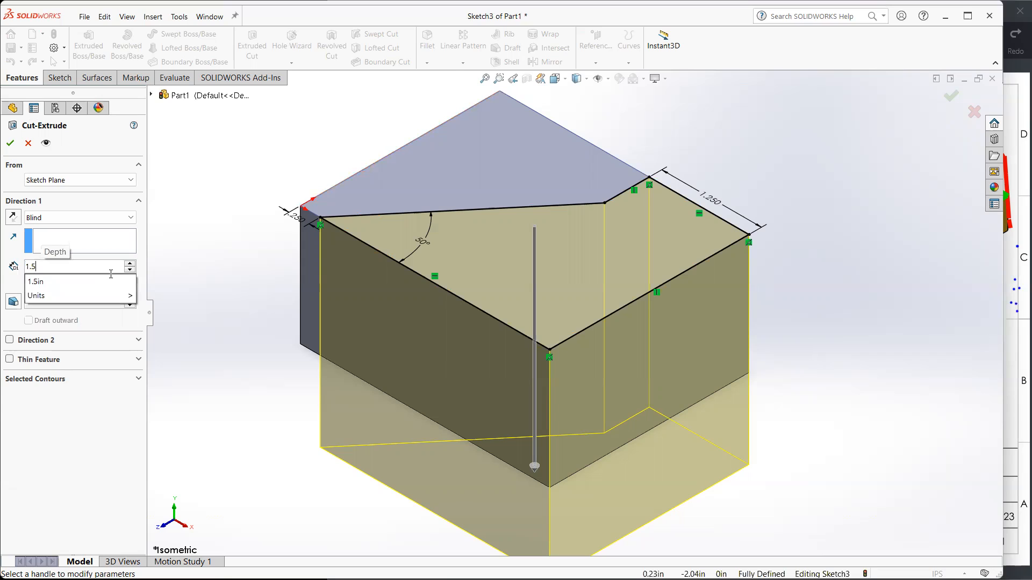
pyautogui.write('-')
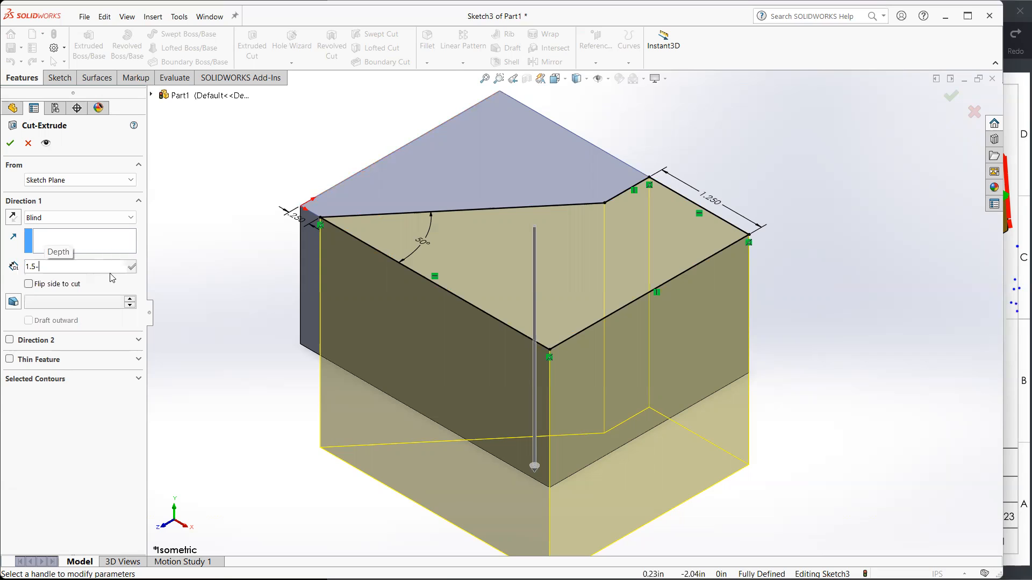
pyautogui.write('.75')
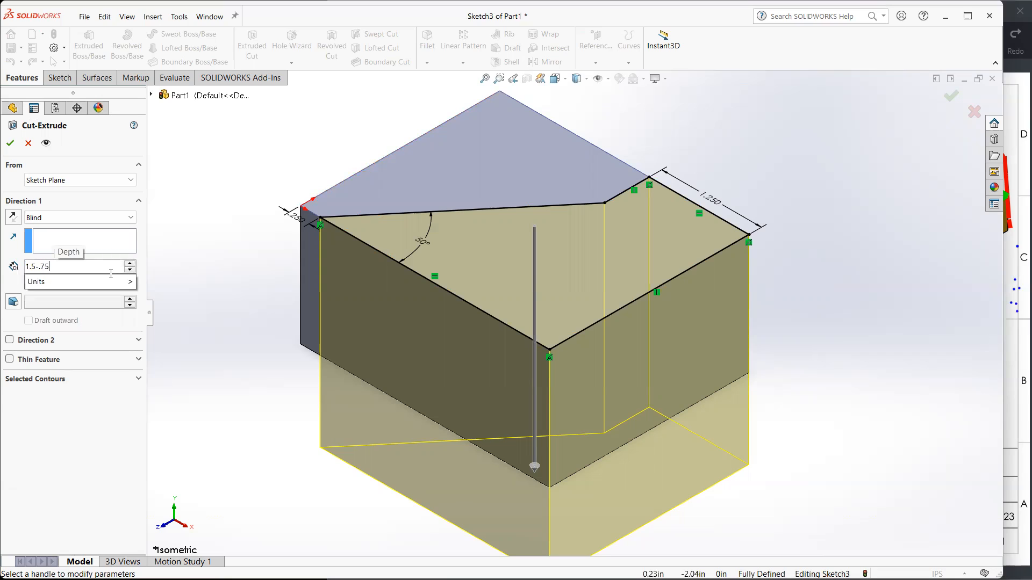
pyautogui.press('Return')
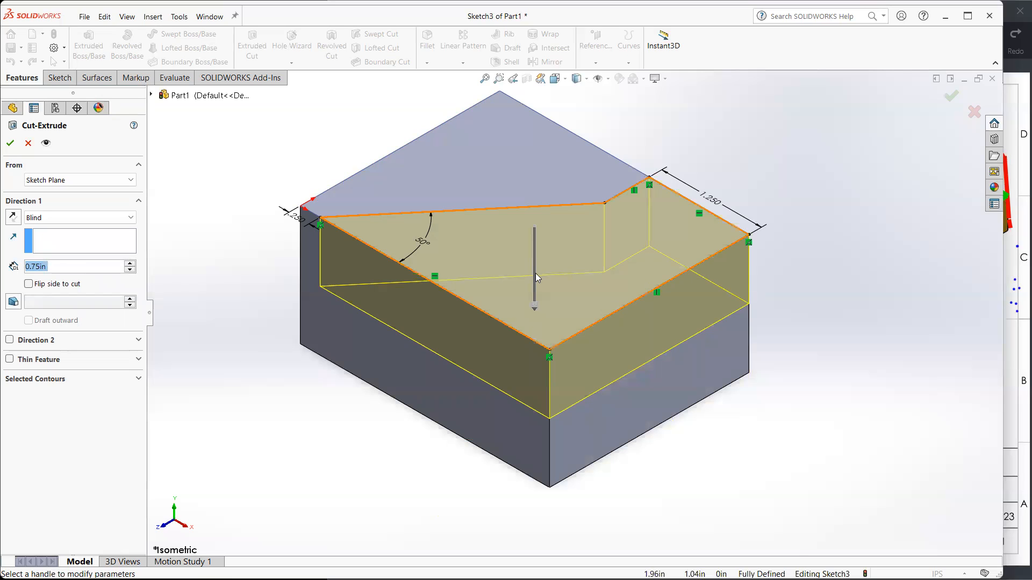
pyautogui.moveTo(535, 273); pyautogui.dragTo(479, 355, button='middle')
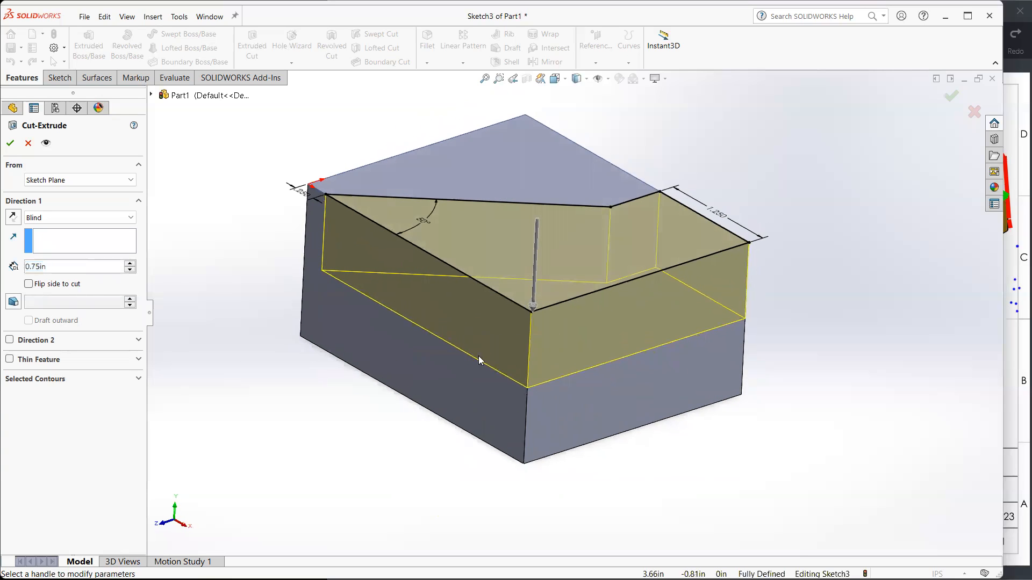
pyautogui.click(11, 142)
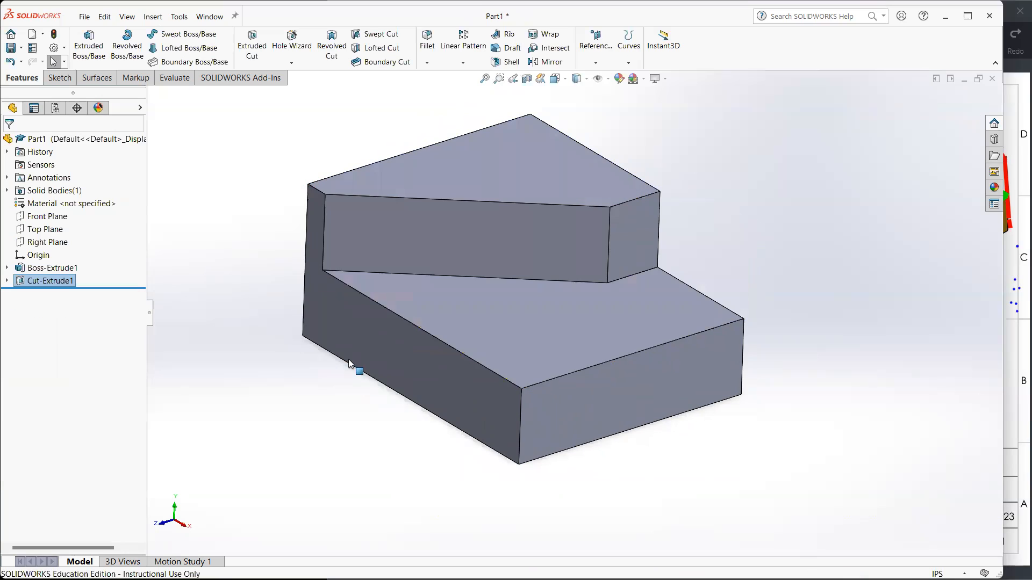
pyautogui.moveTo(495, 263); pyautogui.dragTo(497, 294, button='middle')
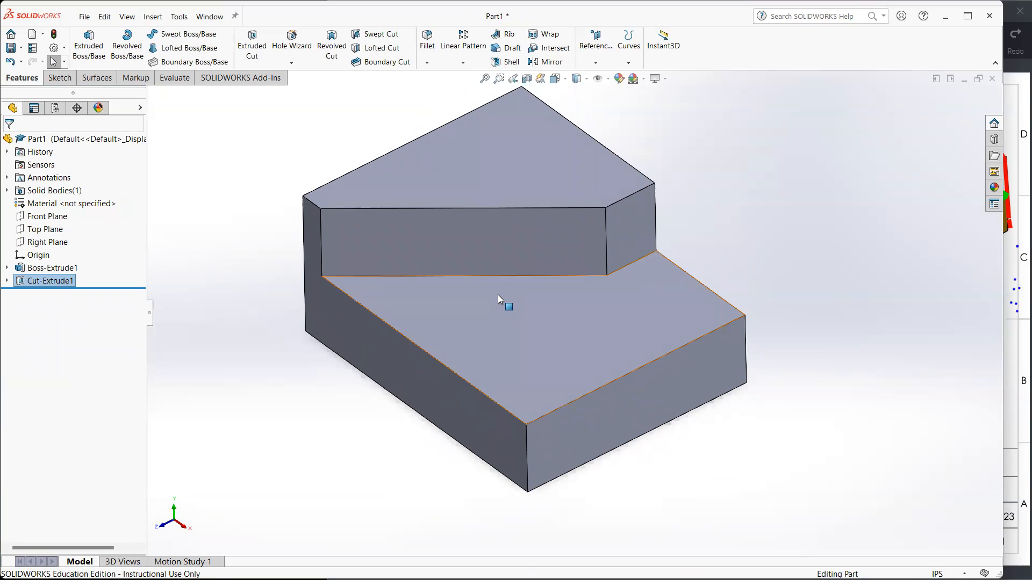
pyautogui.hotkey('ctrl', '7')
pyautogui.click(277, 235)
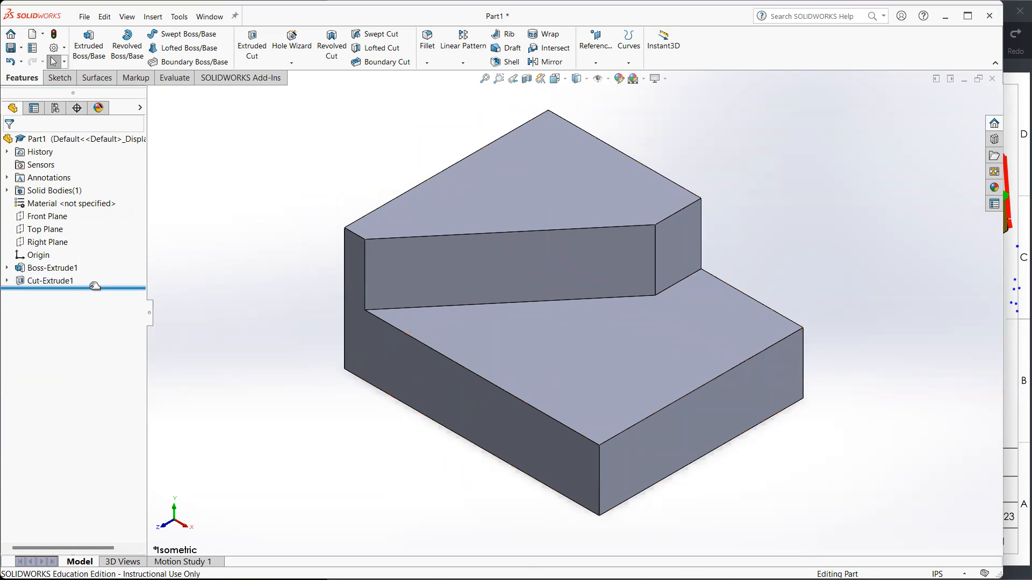
# Reopen the step cut's feature definition to review its depth settings and accept it.
pyautogui.moveTo(94, 286); pyautogui.dragTo(68, 398)
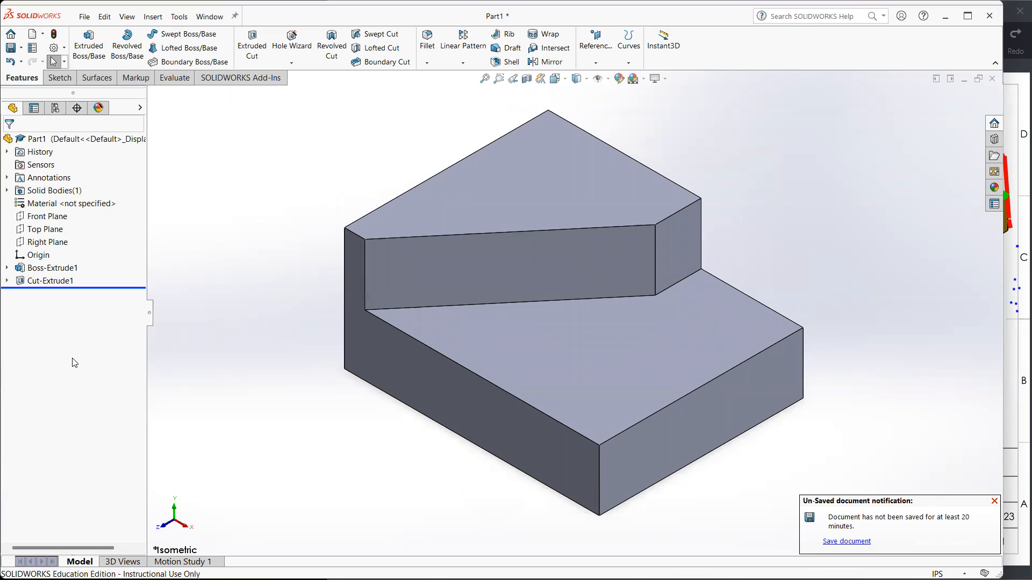
pyautogui.click(36, 285)
pyautogui.rightClick(38, 282)
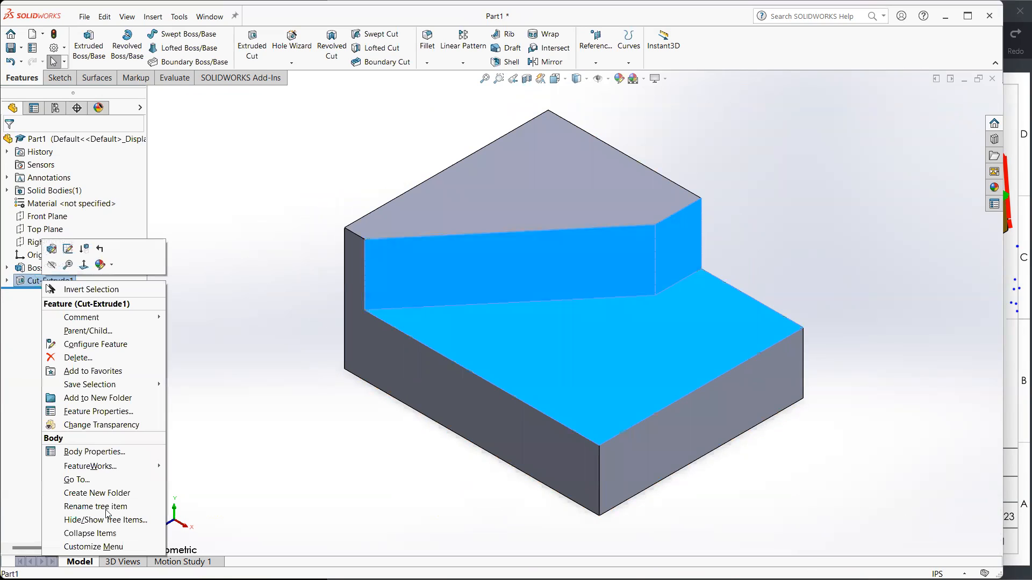
pyautogui.click(51, 248)
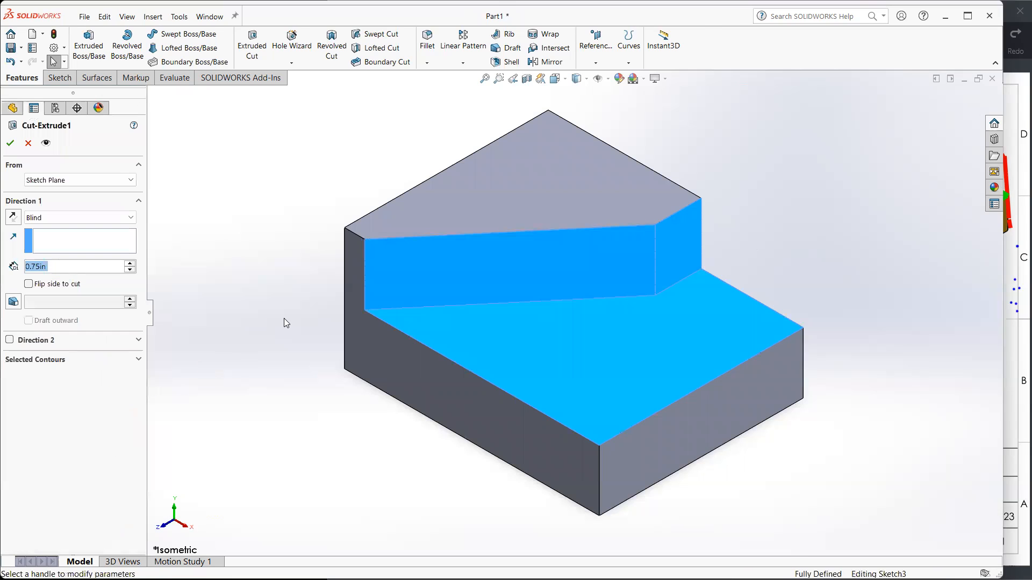
pyautogui.click(80, 267)
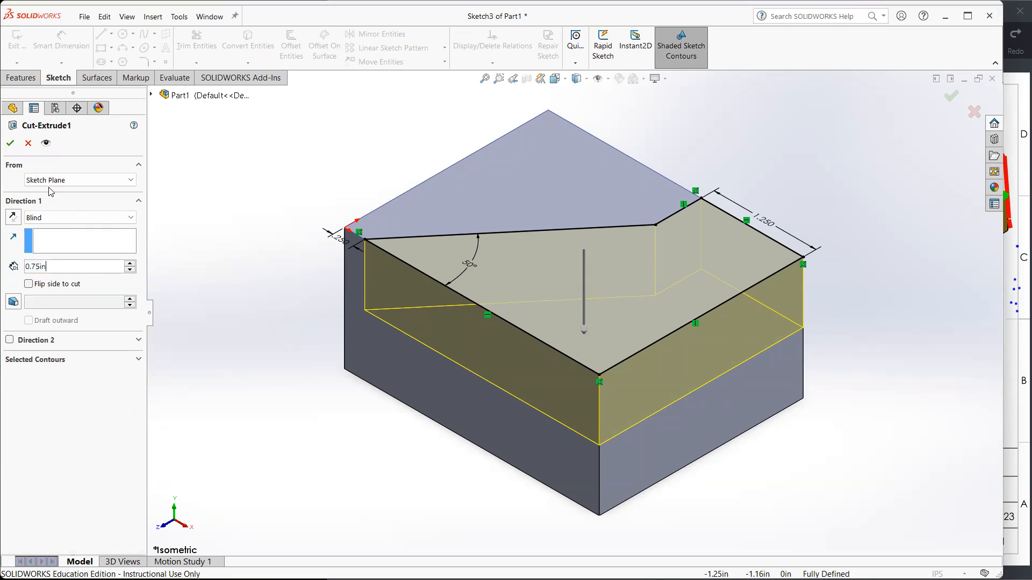
pyautogui.click(9, 143)
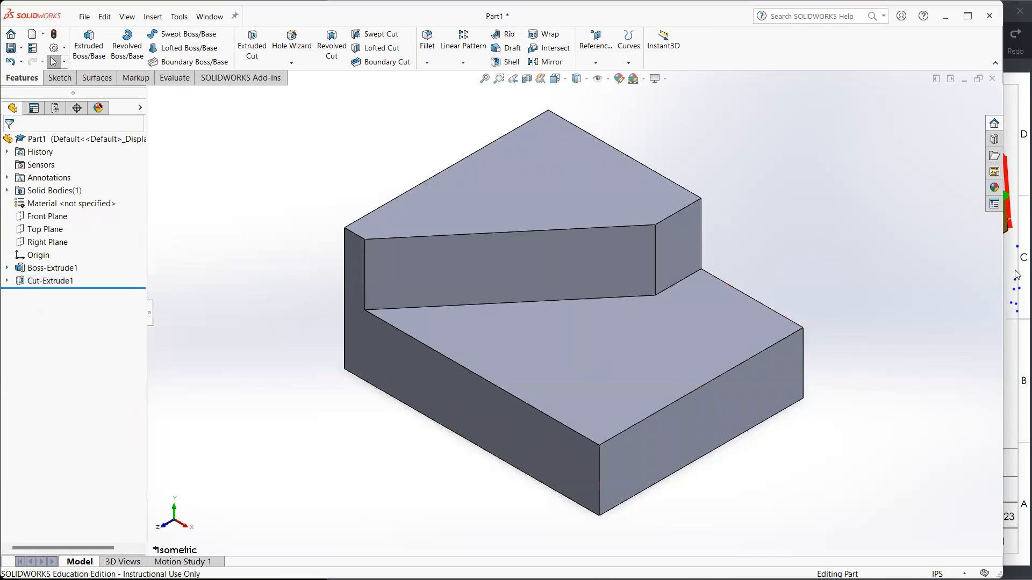
# Check the drawing for the slot geometry and start a sketch on the lower horizontal face of the step.
pyautogui.click(1017, 275)
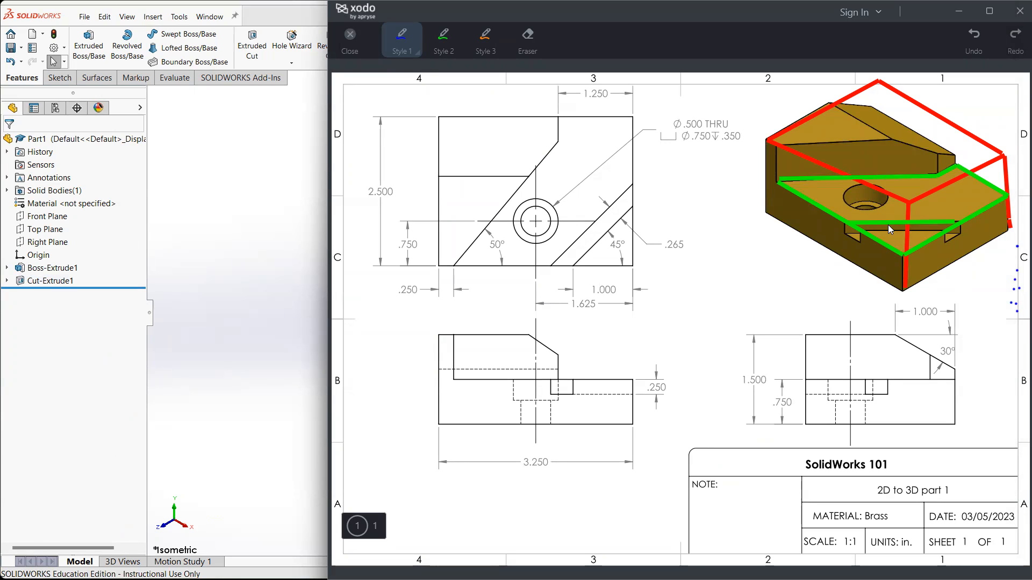
pyautogui.click(322, 329)
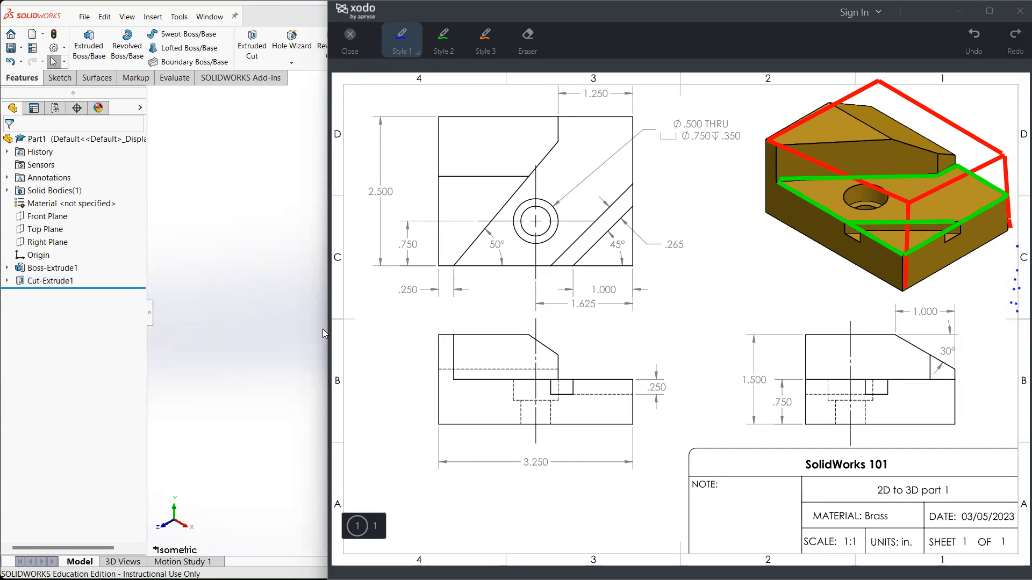
pyautogui.click(607, 348)
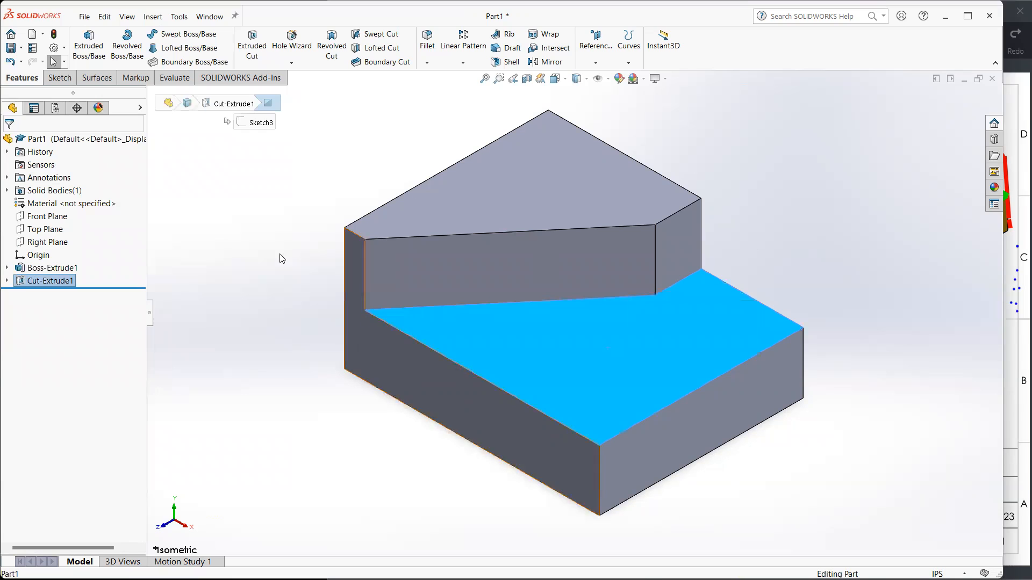
pyautogui.click(60, 77)
pyautogui.click(17, 39)
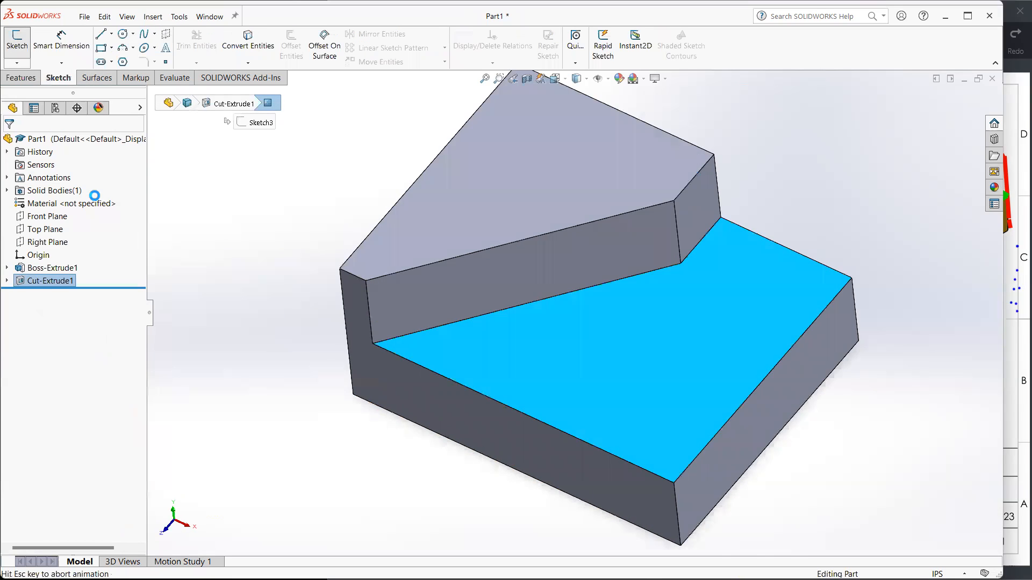
# Sketch a slanted line across the face's corner near the 3.25 in side's end, with both endpoints coincident with the adjoining outer edges.
pyautogui.click(101, 34)
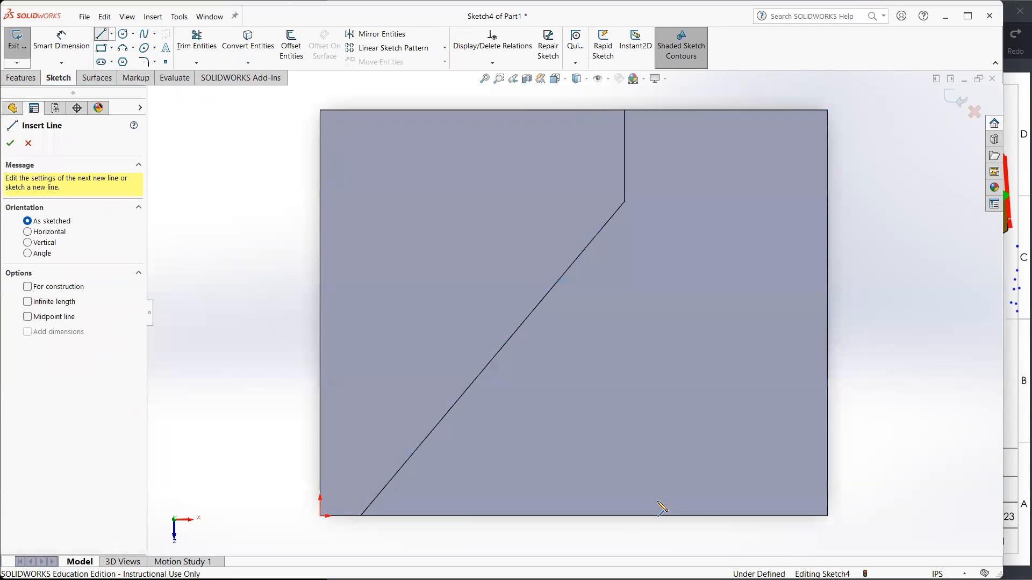
pyautogui.click(723, 515)
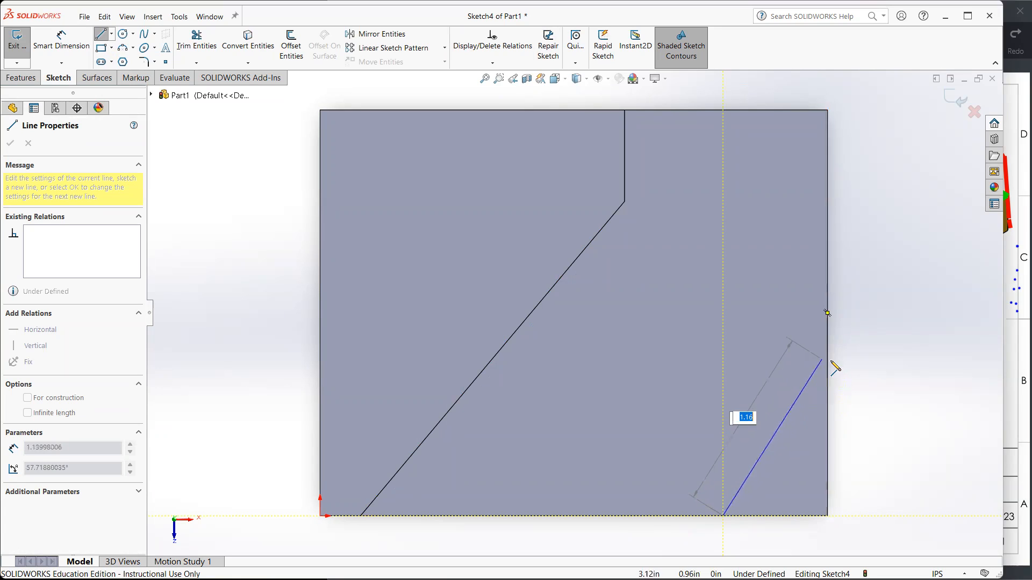
pyautogui.click(810, 357)
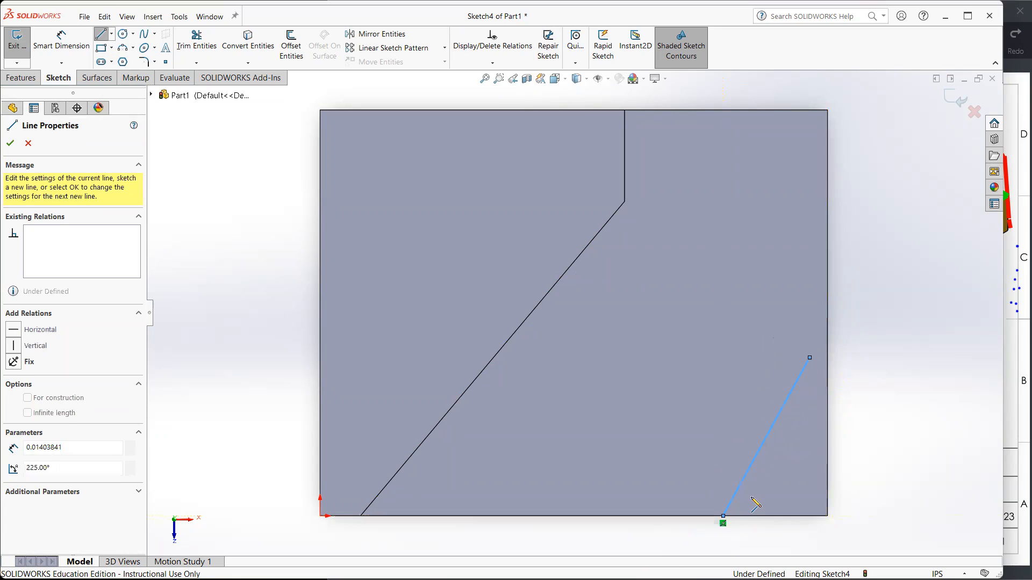
pyautogui.press('Escape')
pyautogui.moveTo(810, 358)
pyautogui.mouseDown()
pyautogui.moveTo(756, 336)
pyautogui.moveTo(807, 360)
pyautogui.moveTo(811, 351)
pyautogui.moveTo(828, 372)
pyautogui.moveTo(825, 354)
pyautogui.mouseUp()
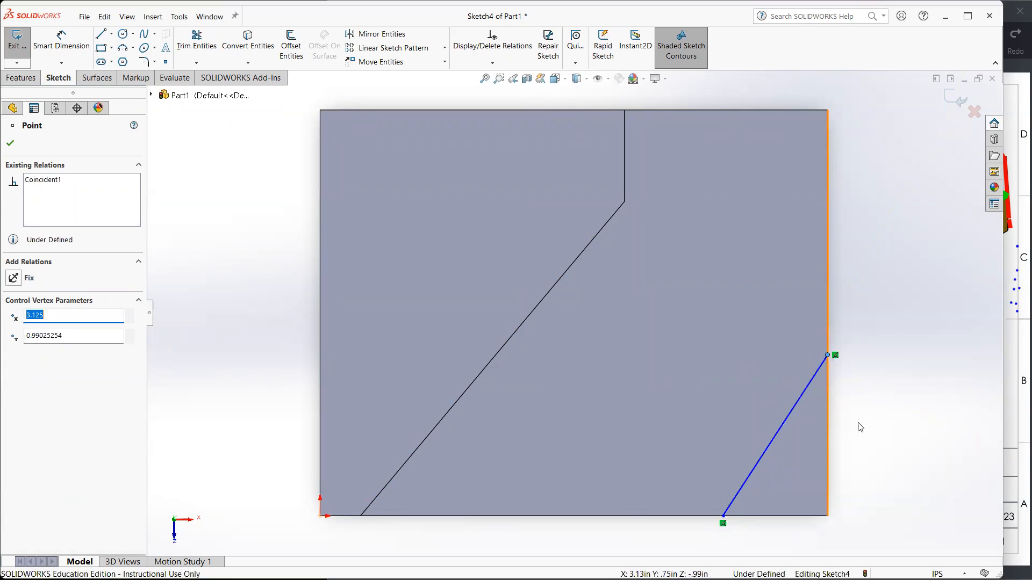
# Move the slanted line's upper endpoint farther along the outer edge and sketch a second slanted line beside it, ending on the same two edges.
pyautogui.click(864, 404)
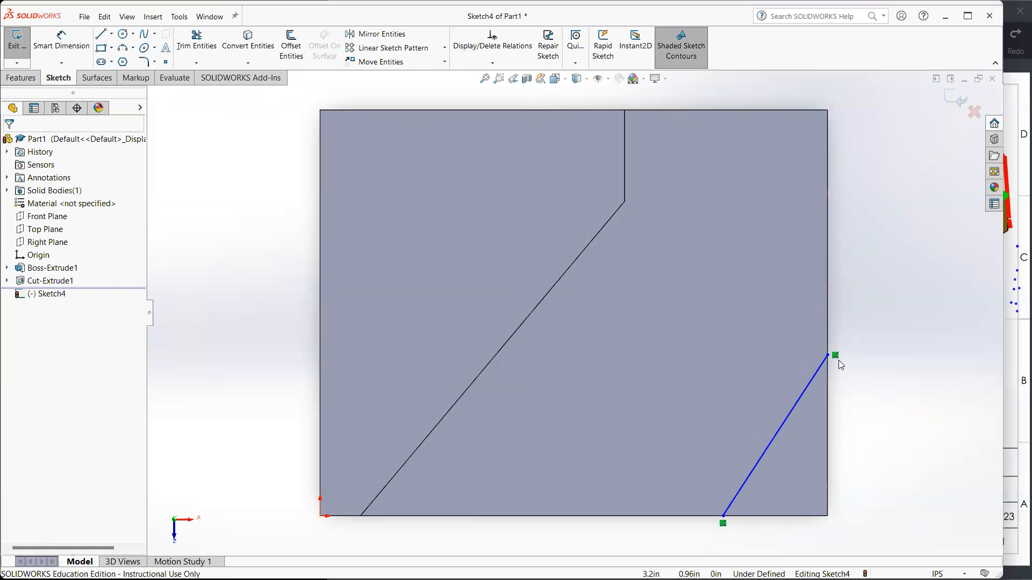
pyautogui.moveTo(828, 356); pyautogui.dragTo(838, 336)
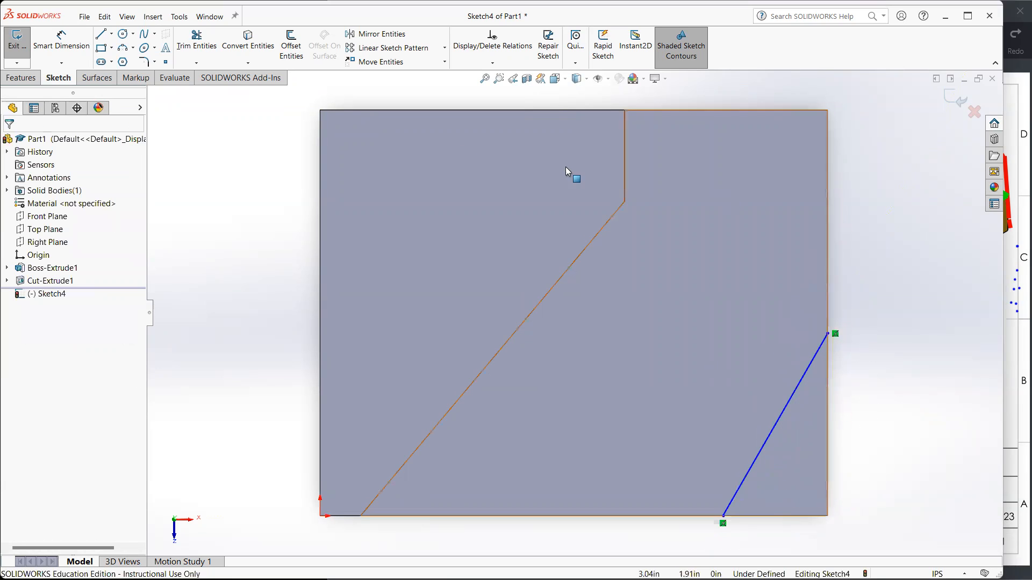
pyautogui.click(100, 34)
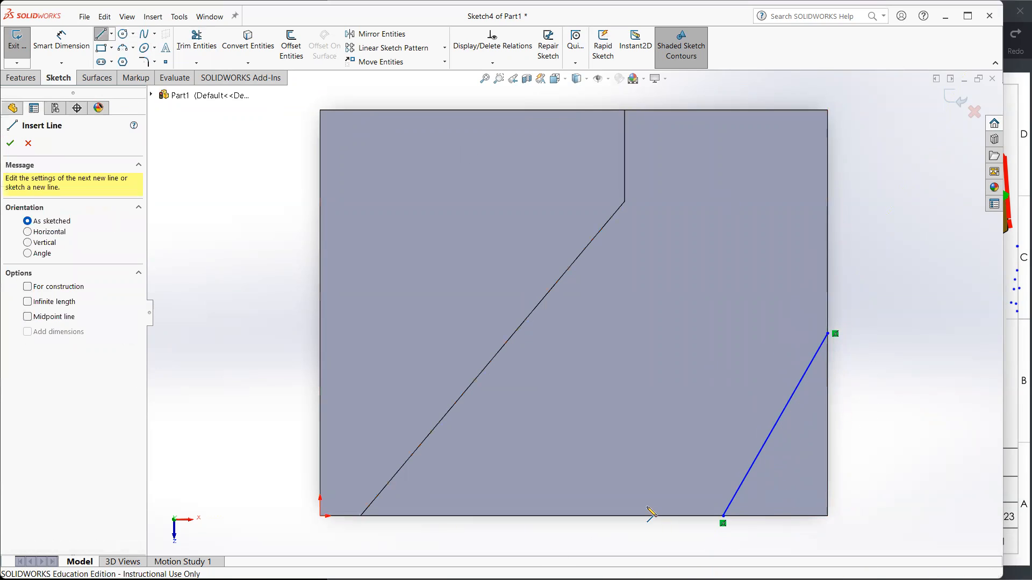
pyautogui.click(682, 516)
pyautogui.click(828, 254)
pyautogui.press('Escape')
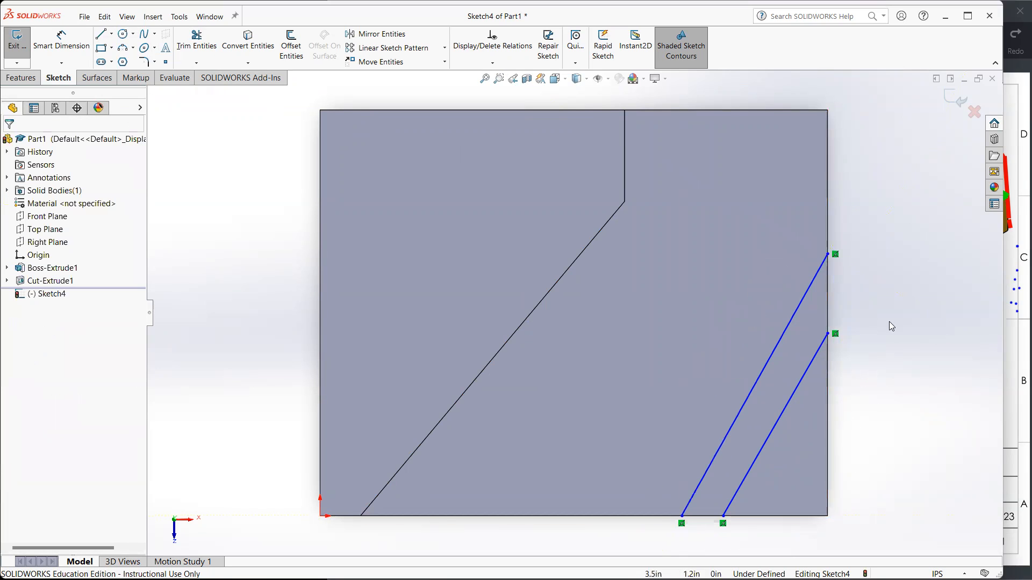
# Check the drawing for the slot's angle and dimension the angle between the line nearer the corner and the block's long edge as 45°.
pyautogui.click(1017, 355)
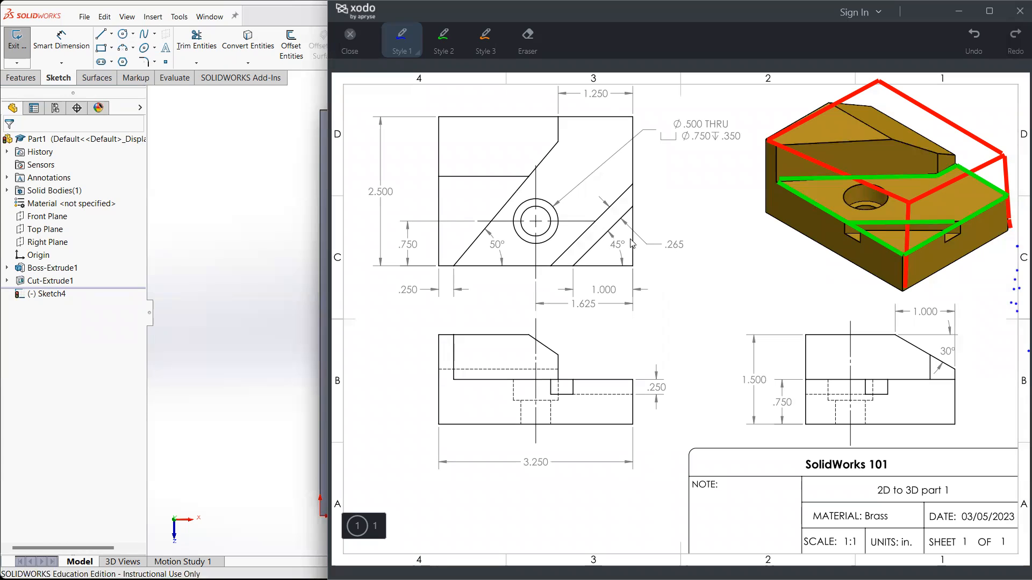
pyautogui.click(275, 293)
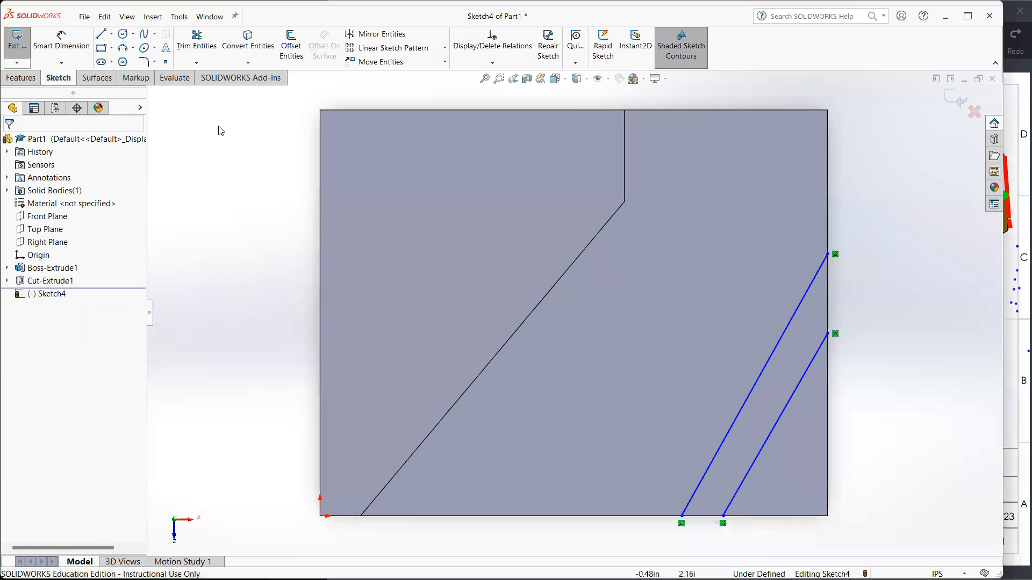
pyautogui.click(61, 40)
pyautogui.click(777, 517)
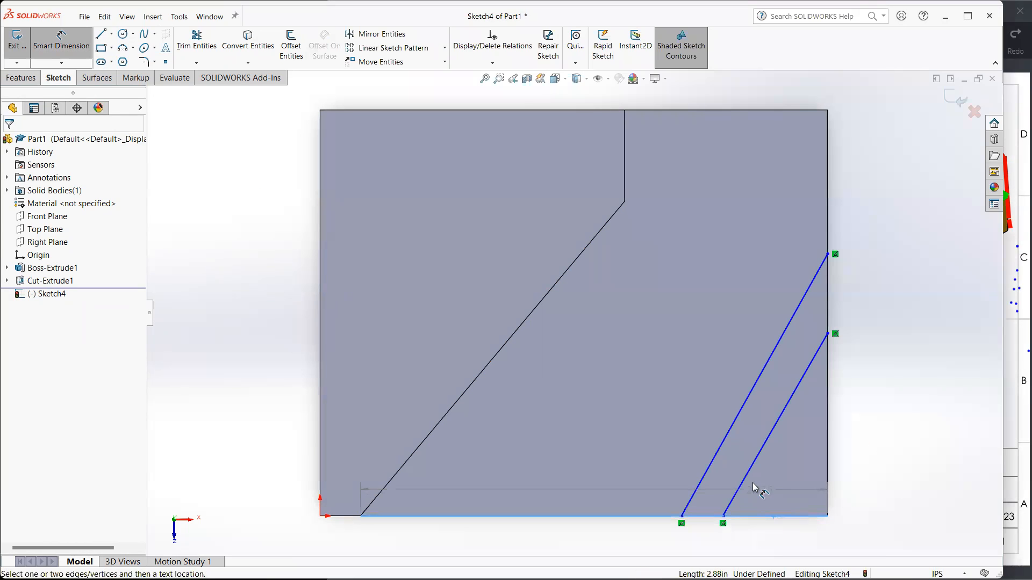
pyautogui.click(759, 486)
pyautogui.click(811, 483)
pyautogui.write('45')
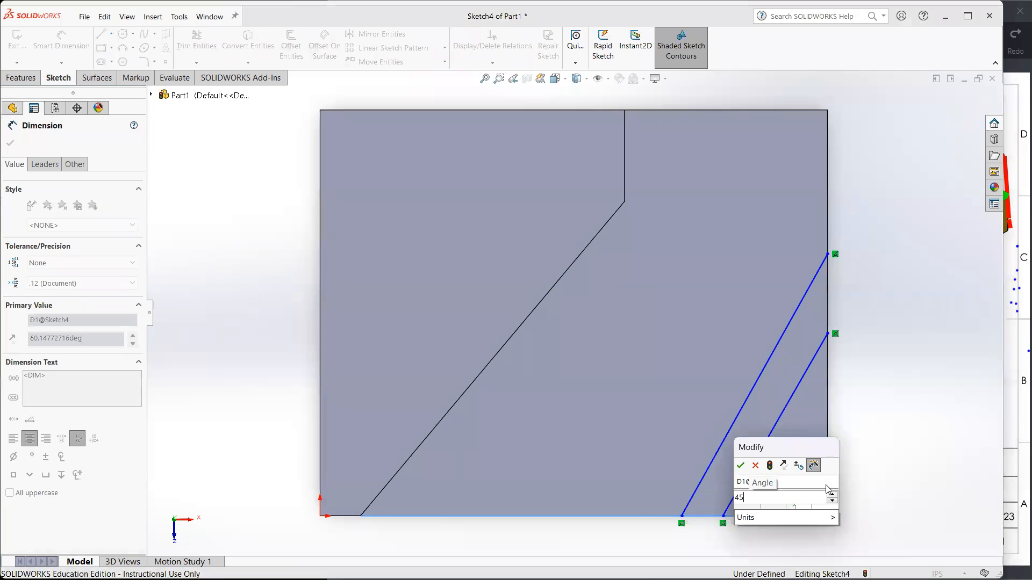
pyautogui.press('Return')
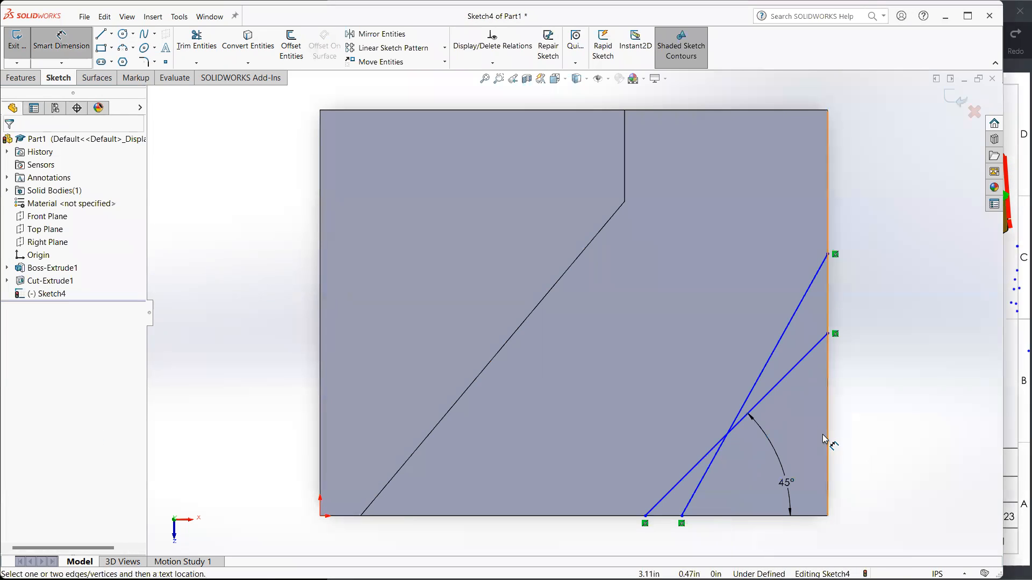
pyautogui.press('Escape')
# Move the second line's lower endpoint along the long edge and make the two slanted lines parallel.
pyautogui.moveTo(681, 516); pyautogui.dragTo(583, 516)
pyautogui.click(874, 443)
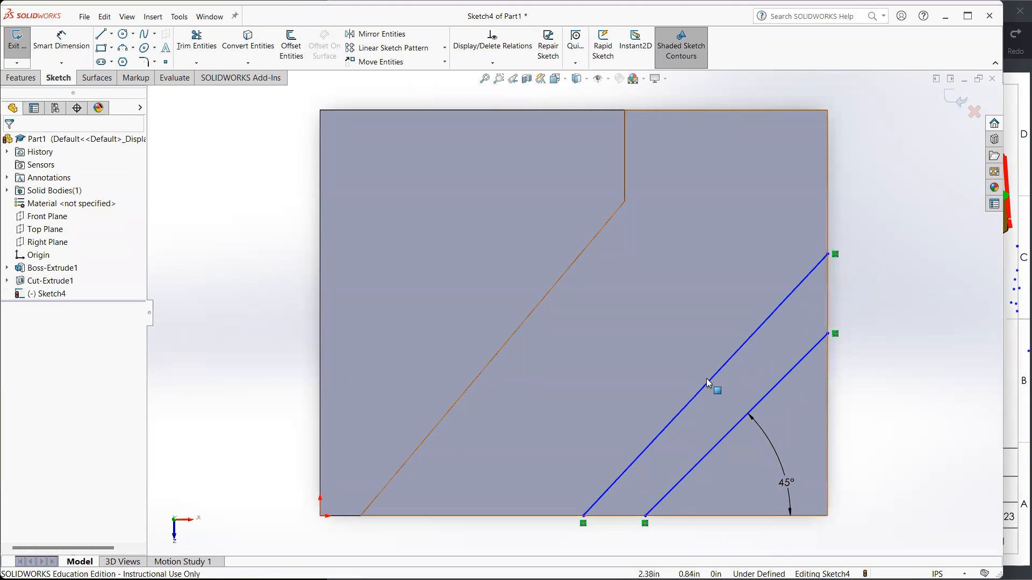
pyautogui.hotkey('alt', 'Tab')
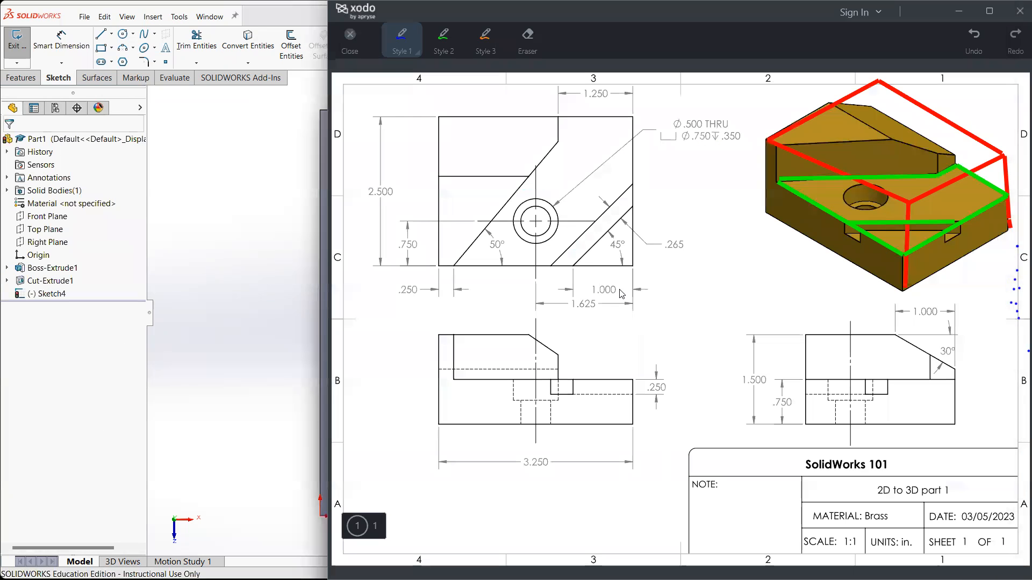
pyautogui.click(265, 157)
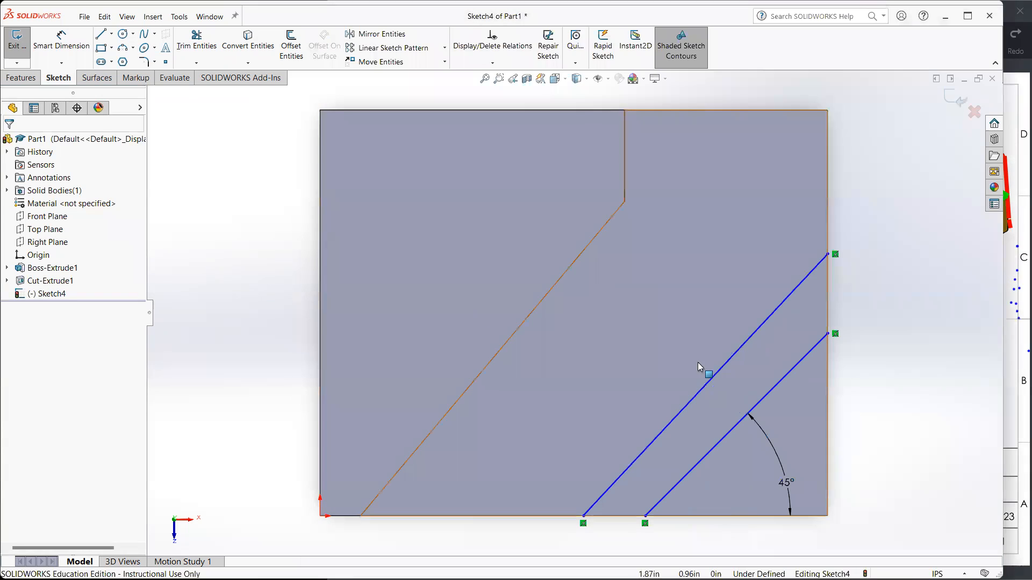
pyautogui.click(786, 374)
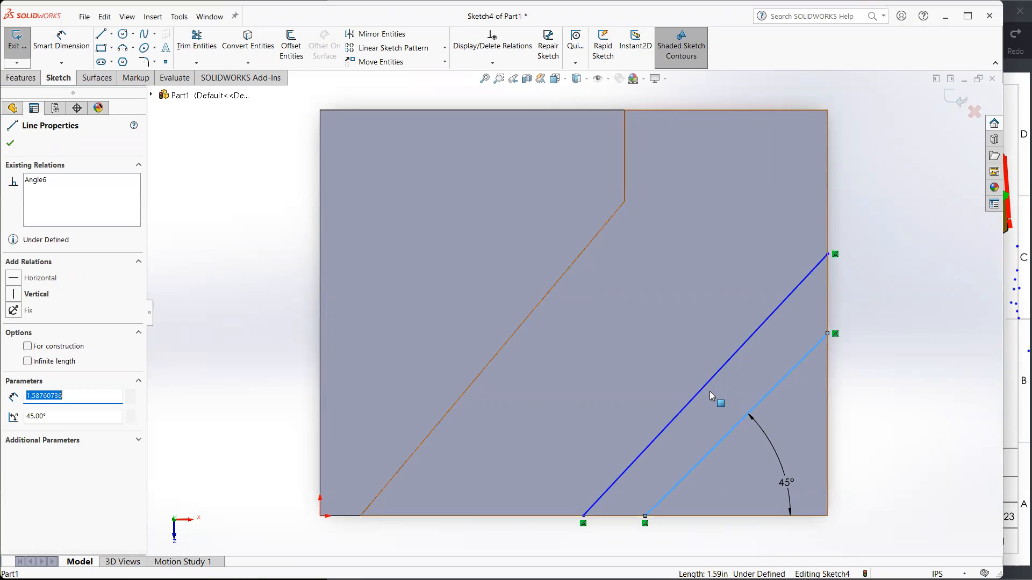
pyautogui.keyDown('ctrl'); pyautogui.click(735, 355); pyautogui.keyUp('ctrl')
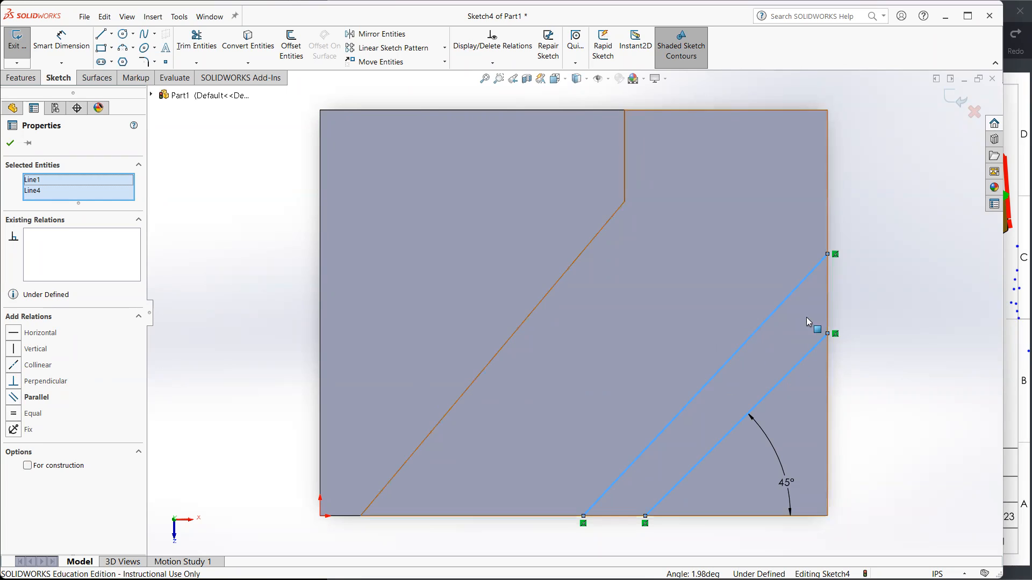
pyautogui.click(46, 398)
pyautogui.click(718, 428)
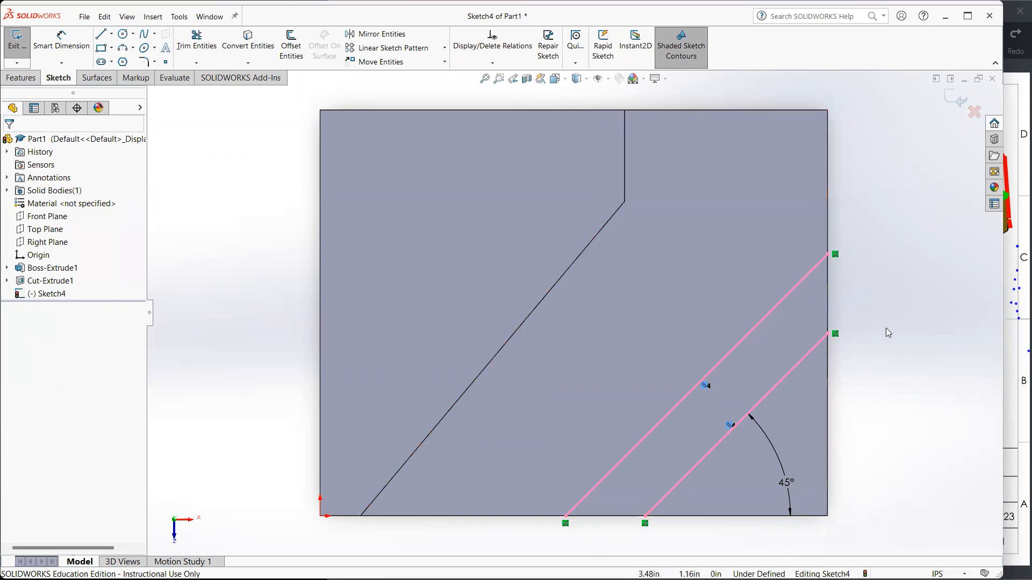
# Bring the farther slanted line closer to the other and dimension the distance between the two parallel lines as 0.265 in.
pyautogui.moveTo(746, 336)
pyautogui.mouseDown()
pyautogui.moveTo(780, 369)
pyautogui.moveTo(725, 306)
pyautogui.moveTo(797, 373)
pyautogui.moveTo(813, 272)
pyautogui.mouseUp()
pyautogui.moveTo(827, 221); pyautogui.dragTo(854, 301)
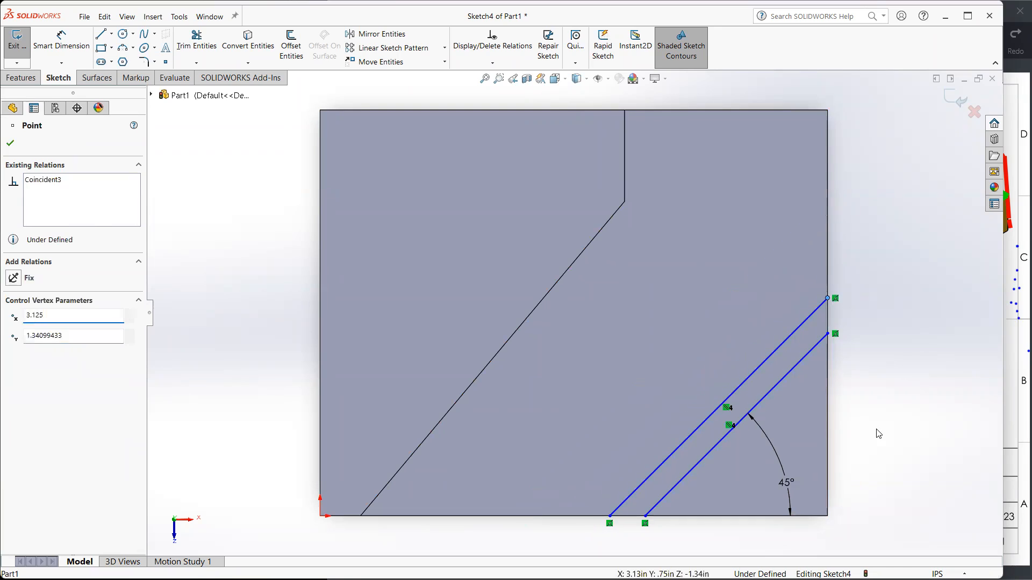
pyautogui.click(875, 429)
pyautogui.moveTo(896, 425); pyautogui.dragTo(918, 315, button='right')
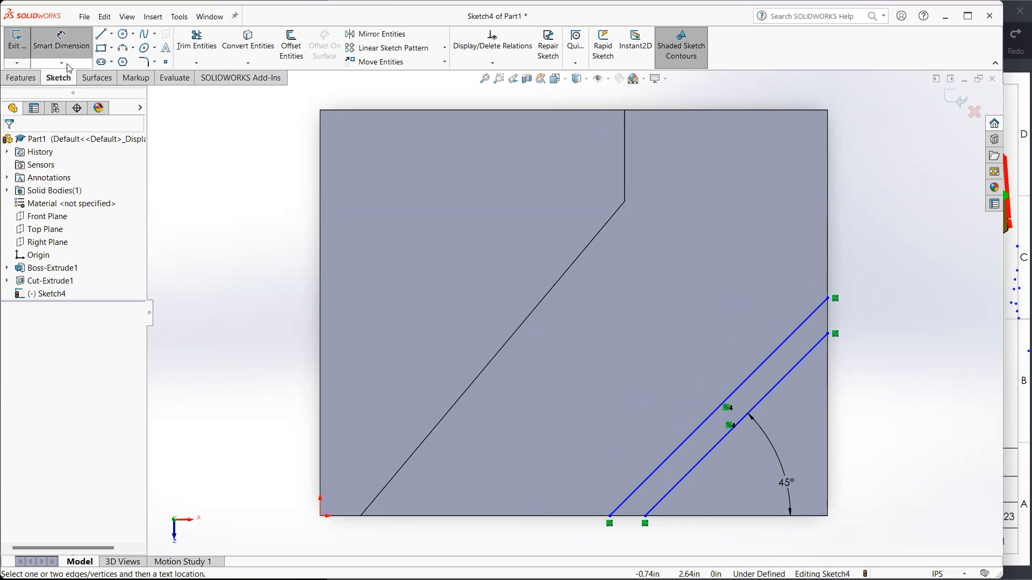
pyautogui.click(808, 363)
pyautogui.click(799, 326)
pyautogui.click(883, 272)
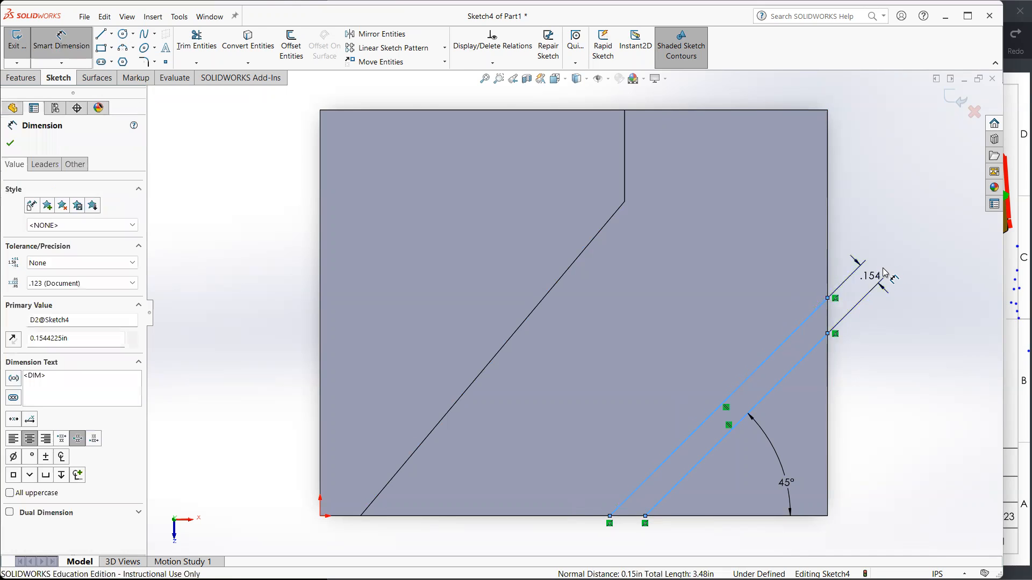
pyautogui.write('.265')
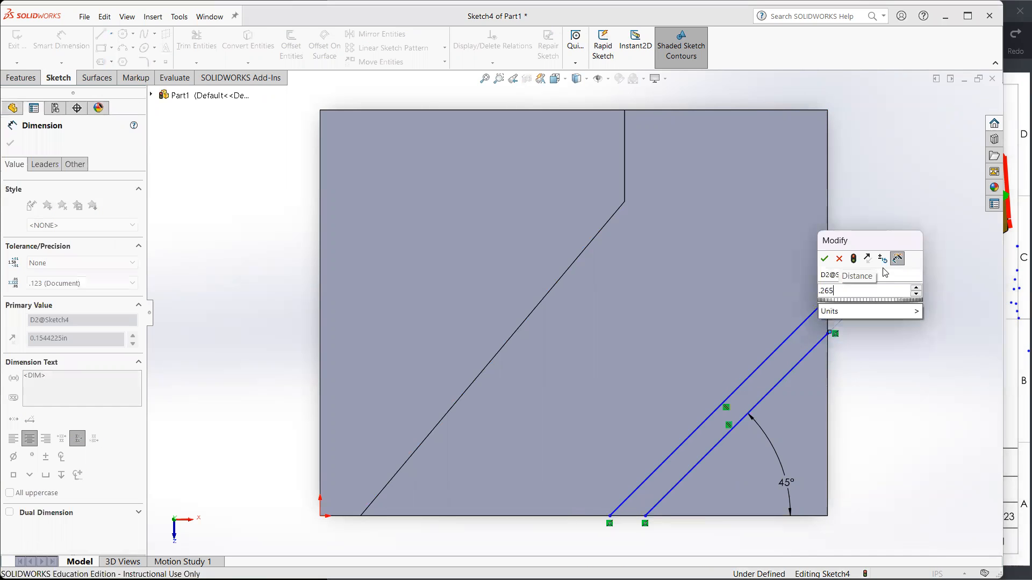
pyautogui.press('Return')
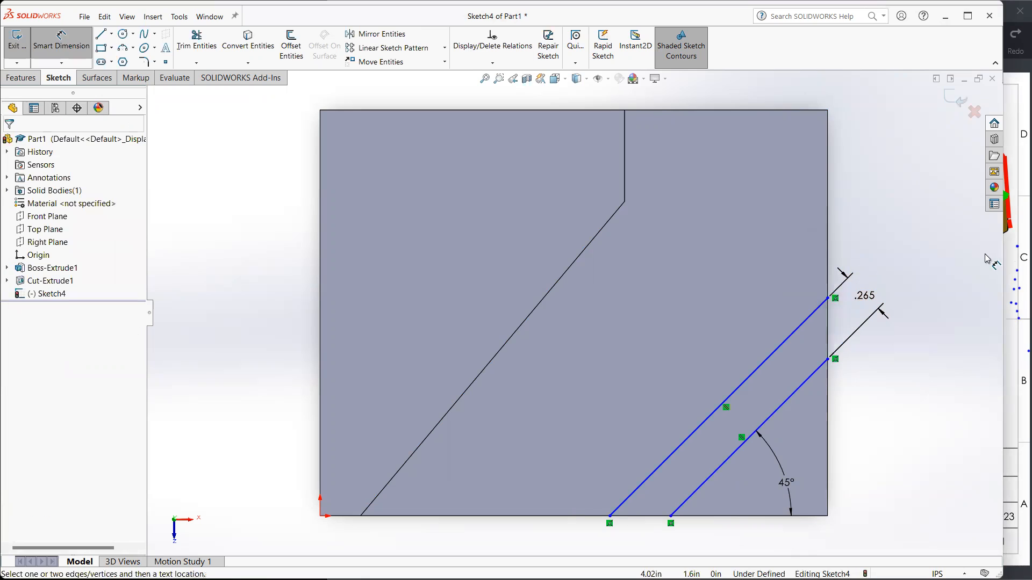
# Check the drawing and dimension the nearer line's lower endpoint 1 in from the block's short outer edge.
pyautogui.click(1010, 264)
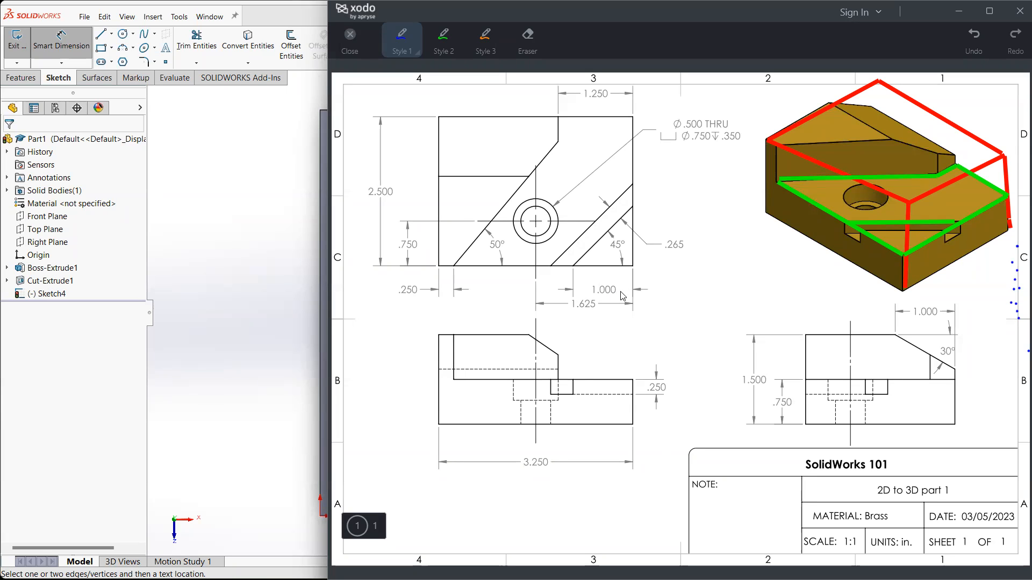
pyautogui.click(277, 310)
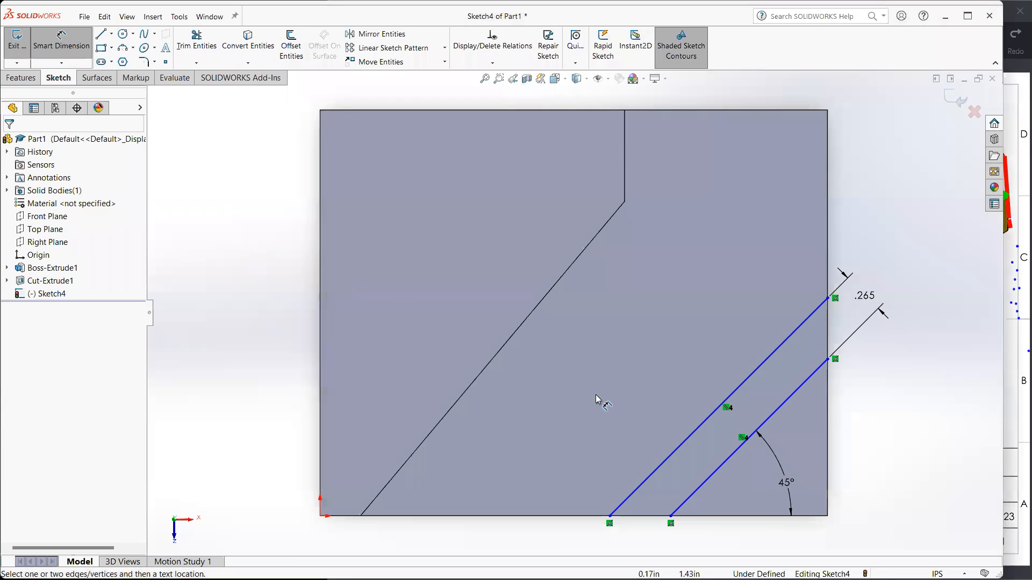
pyautogui.click(828, 462)
pyautogui.click(671, 517)
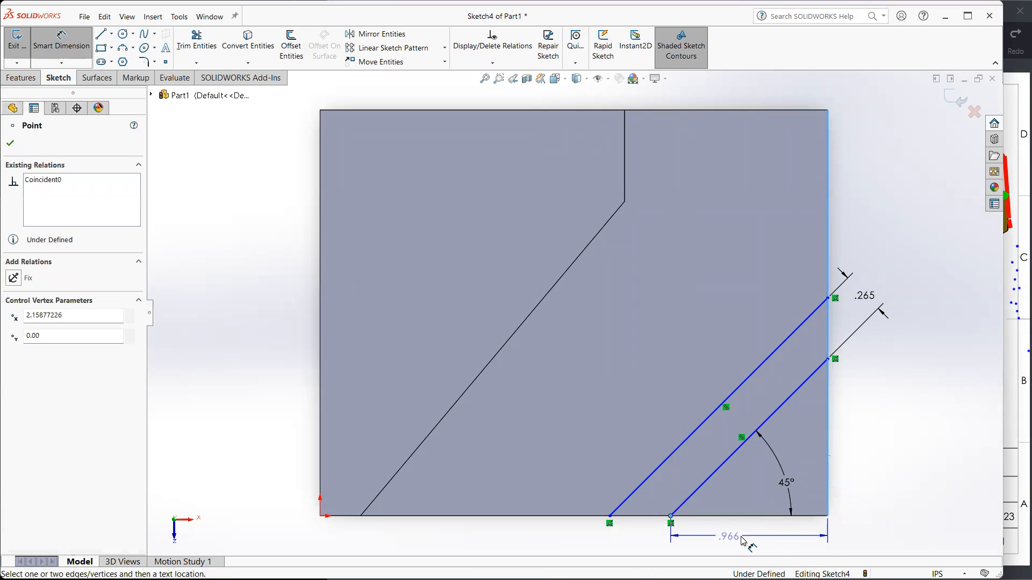
pyautogui.click(752, 538)
pyautogui.write('1')
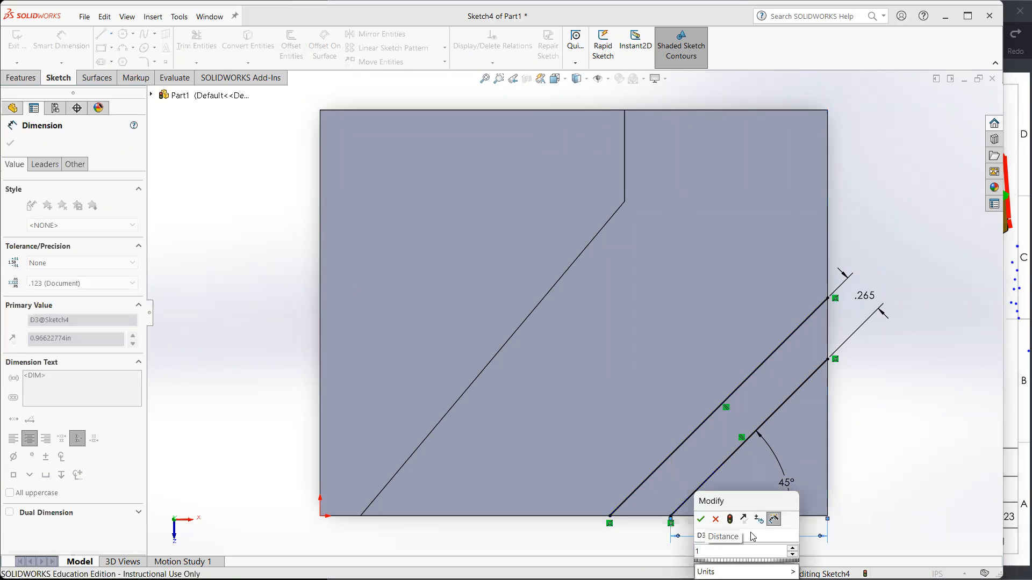
pyautogui.press('Return')
pyautogui.press('Escape')
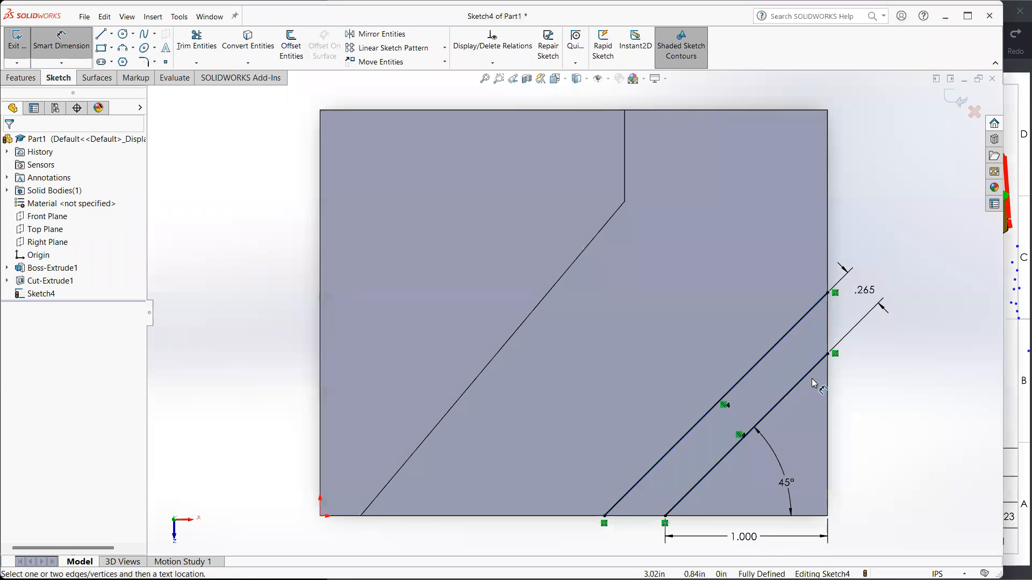
pyautogui.press('Escape')
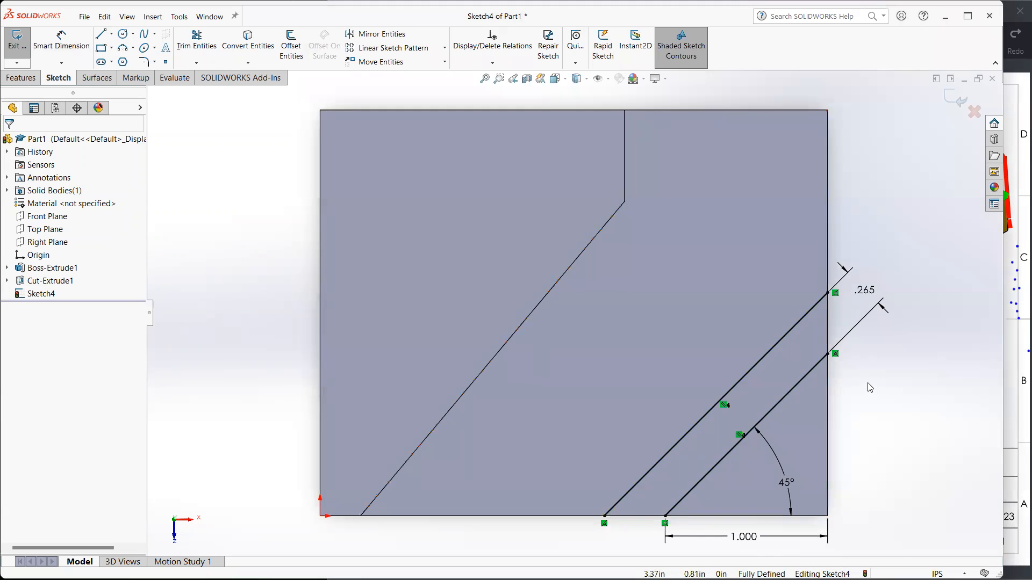
pyautogui.scroll(1, 868, 382)
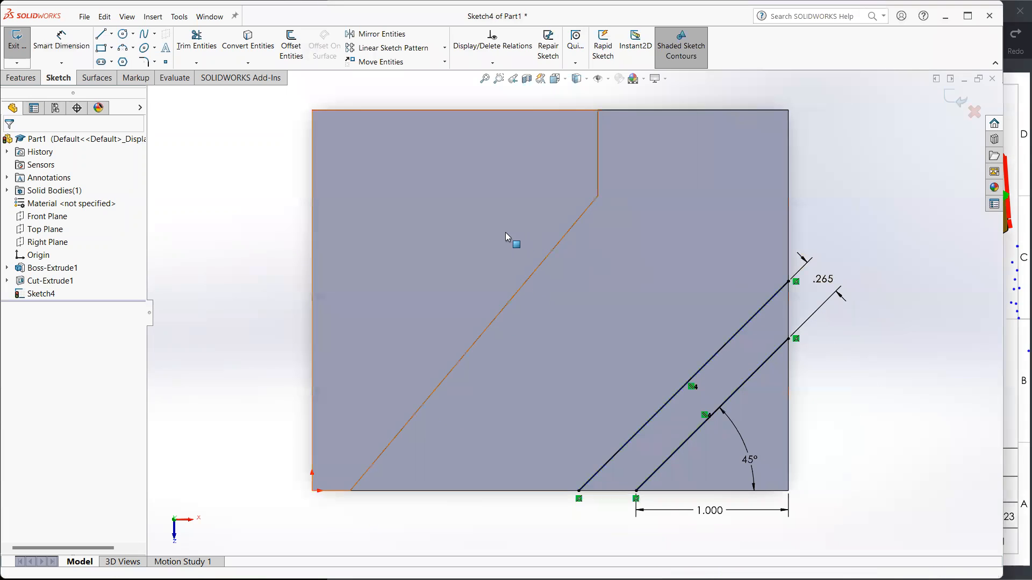
pyautogui.click(954, 100)
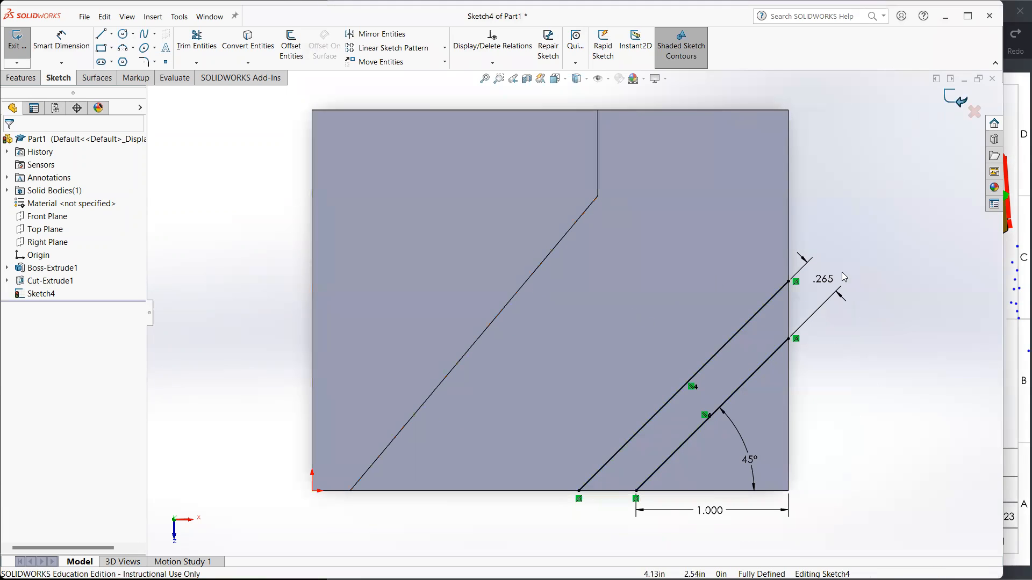
pyautogui.click(22, 77)
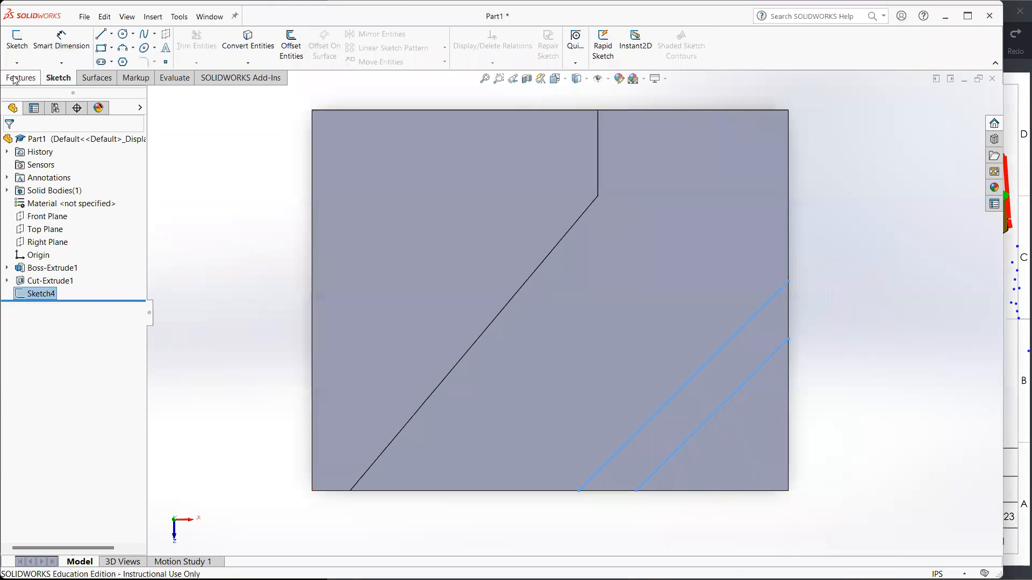
pyautogui.click(252, 46)
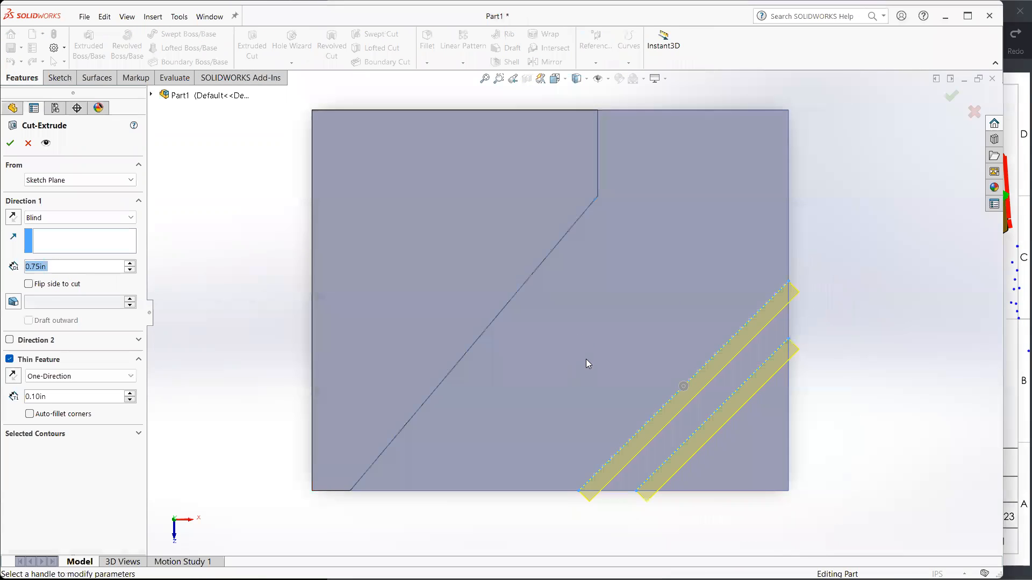
pyautogui.click(10, 360)
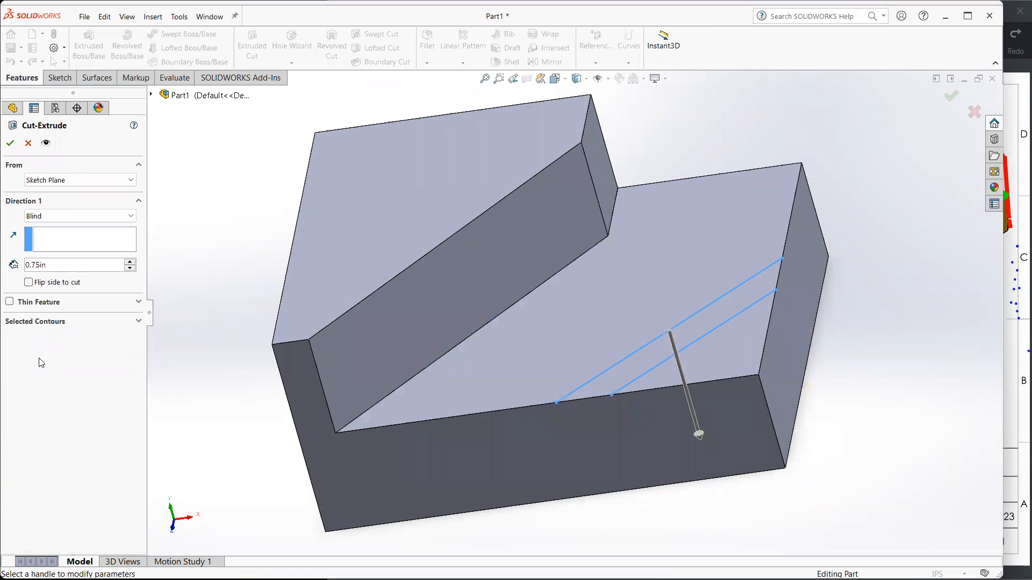
pyautogui.click(9, 303)
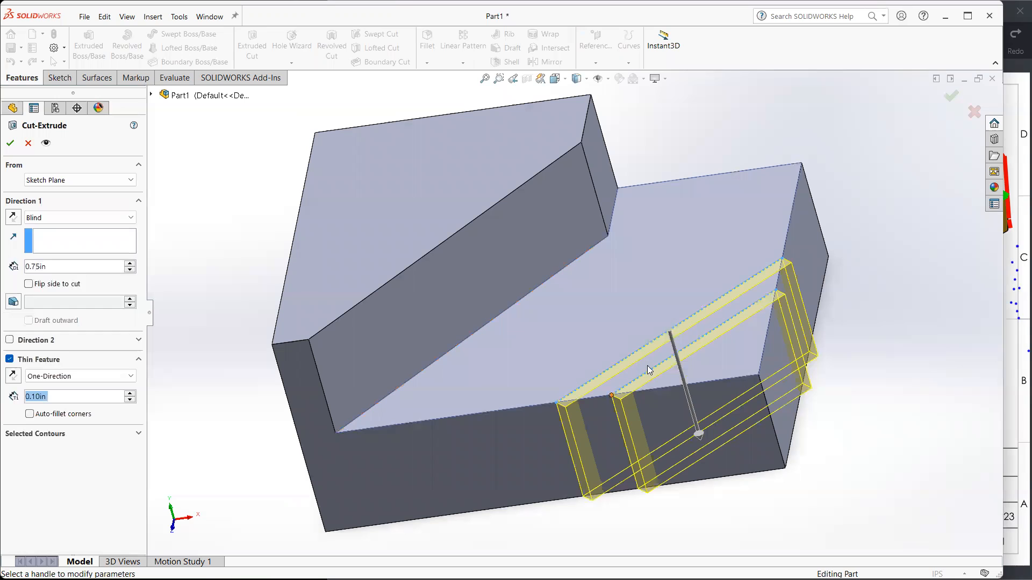
pyautogui.click(973, 112)
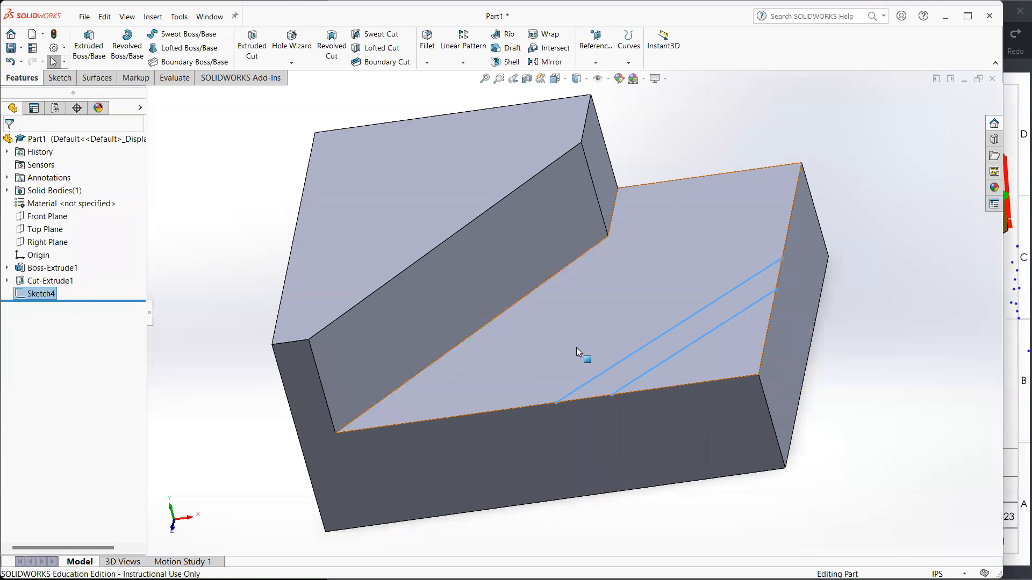
# Reopen the slot sketch for editing and close both open ends of the slot with lines along the block's edges.
pyautogui.rightClick(42, 296)
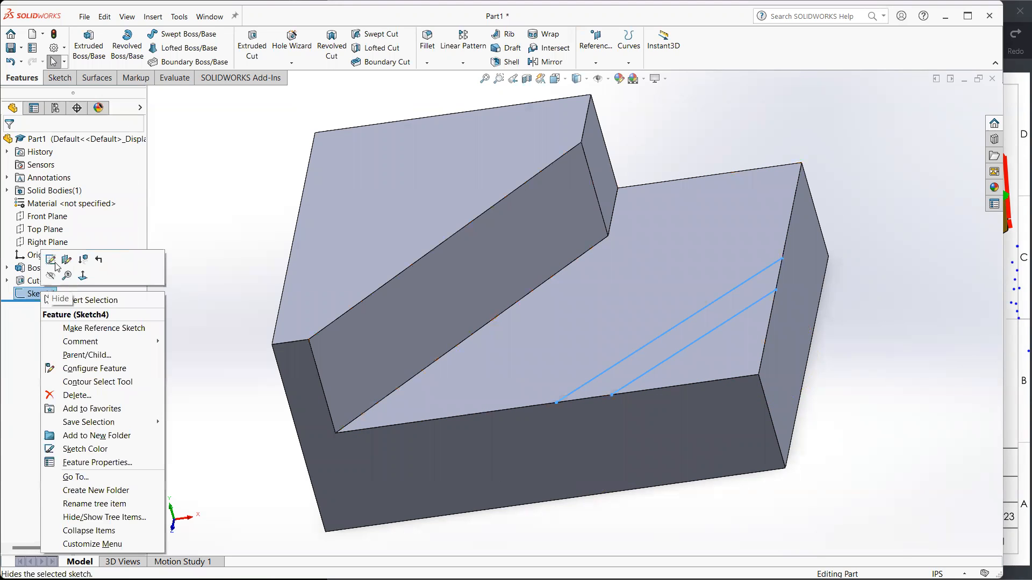
pyautogui.click(57, 261)
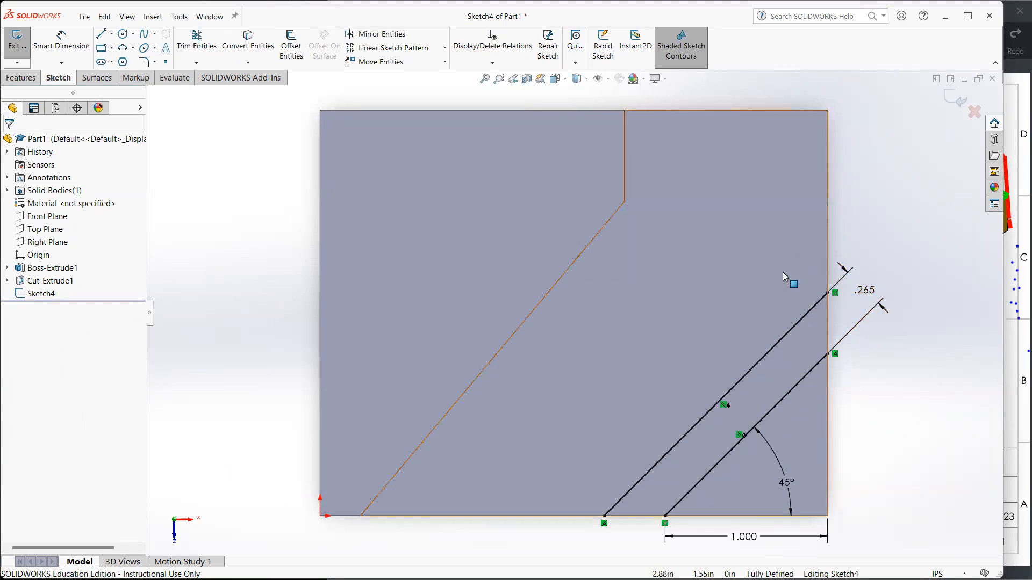
pyautogui.click(101, 34)
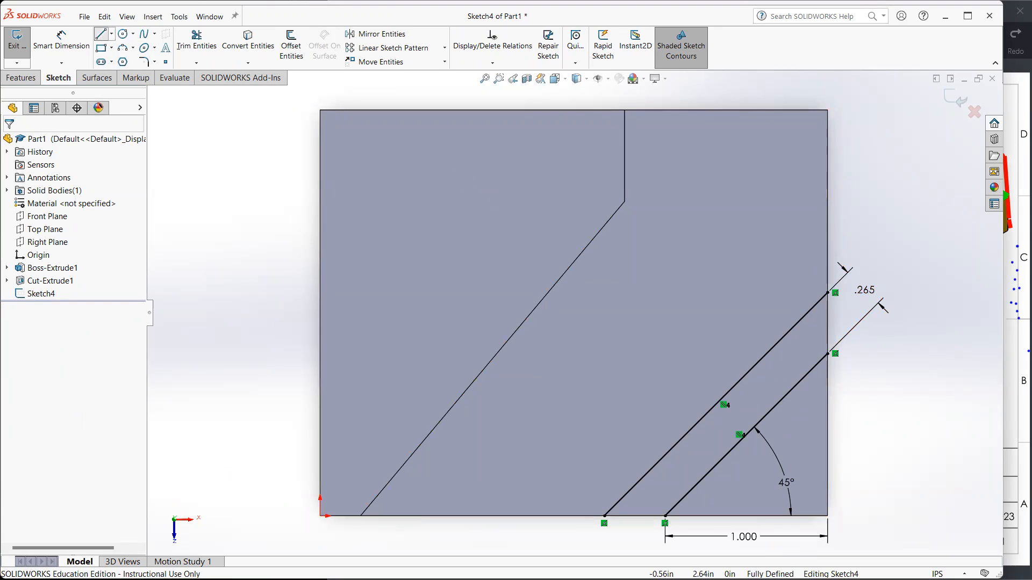
pyautogui.click(828, 293)
pyautogui.doubleClick(828, 355)
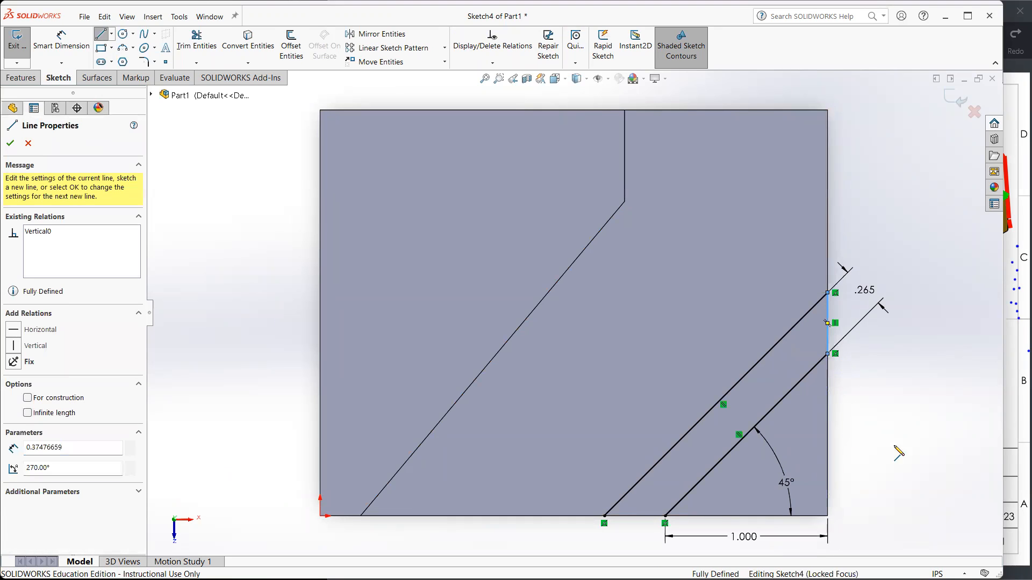
pyautogui.press('Escape')
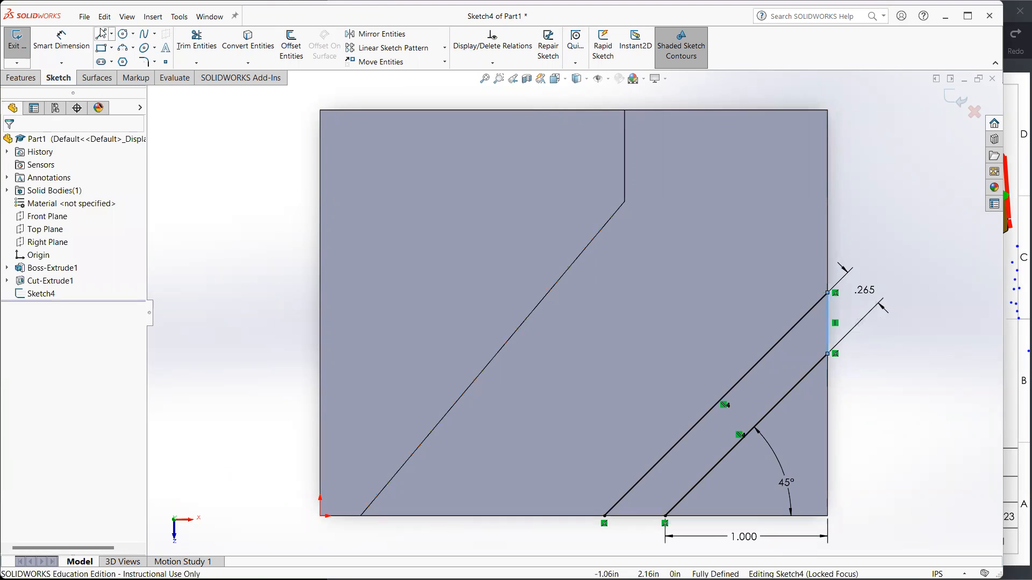
pyautogui.click(102, 33)
pyautogui.click(604, 516)
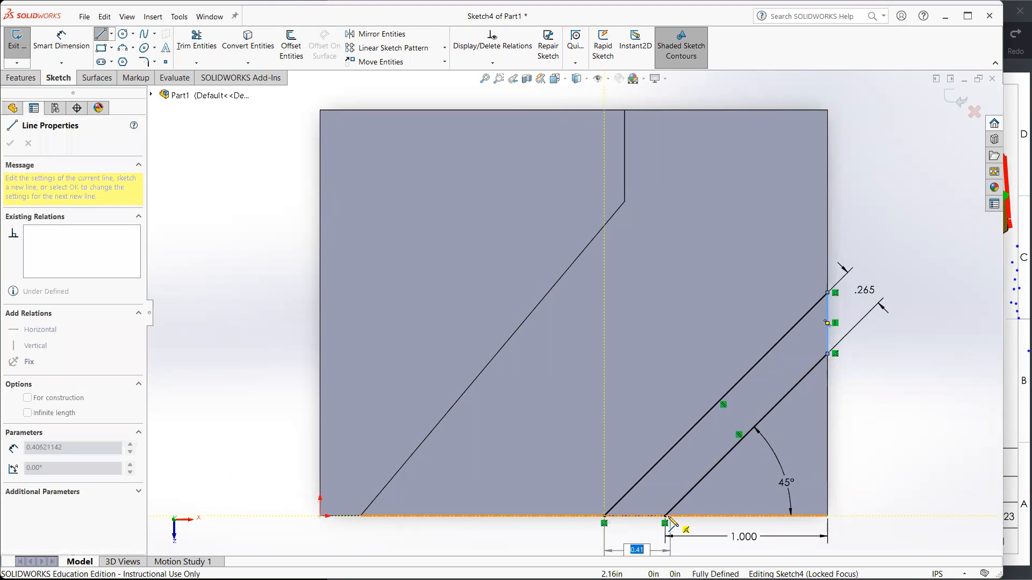
pyautogui.click(665, 517)
pyautogui.press('Escape')
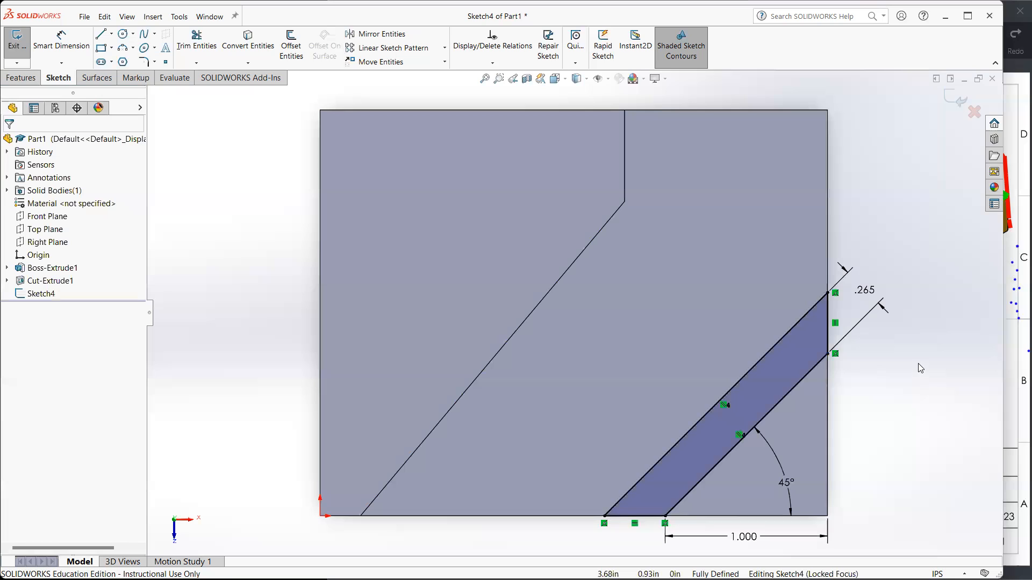
# Check the drawing's hole callout and draw a circle about 0.70 in in diameter between the slanted wall and the slot.
pyautogui.click(1015, 319)
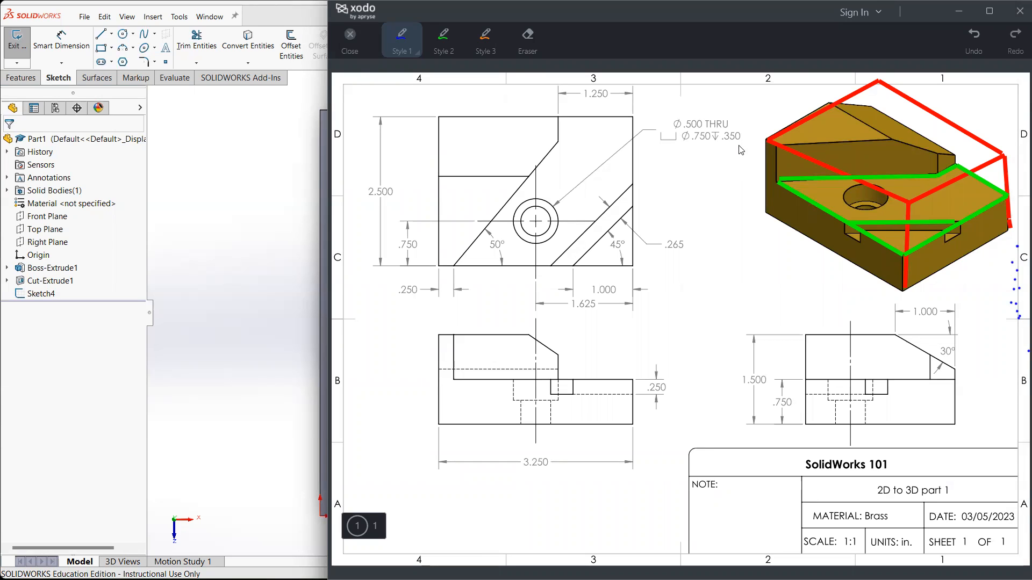
pyautogui.click(301, 247)
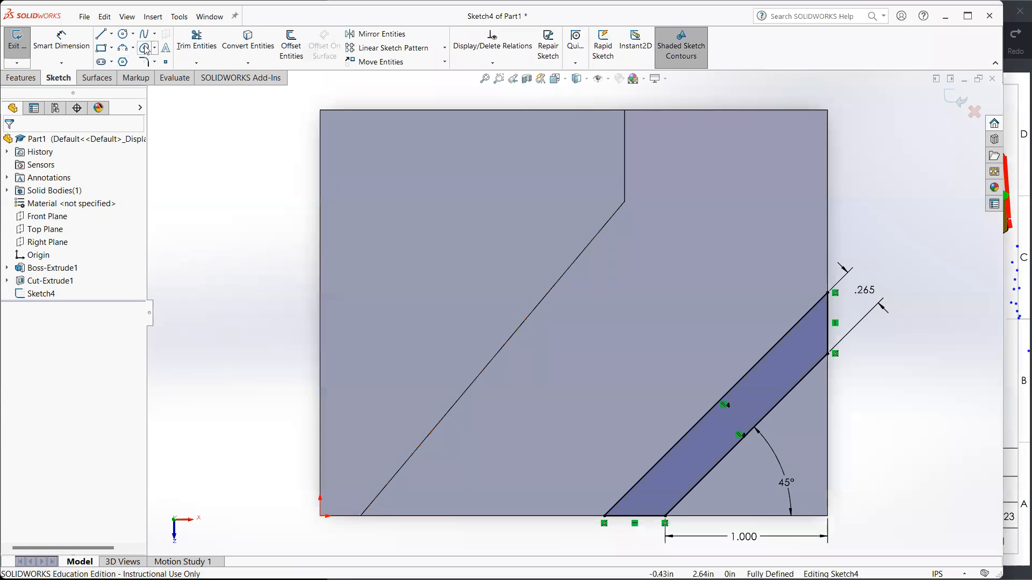
pyautogui.click(123, 35)
pyautogui.click(572, 373)
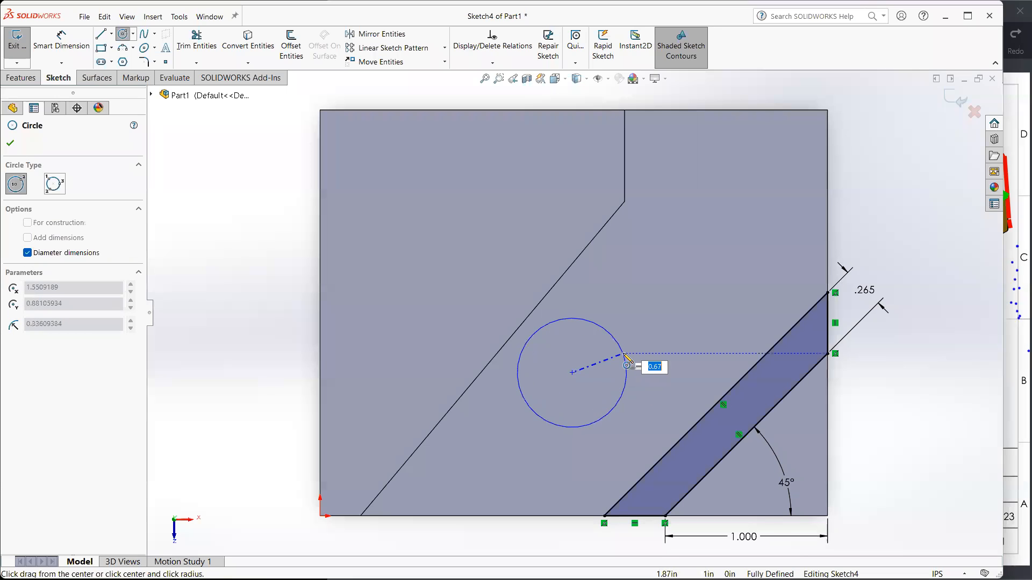
pyautogui.click(613, 412)
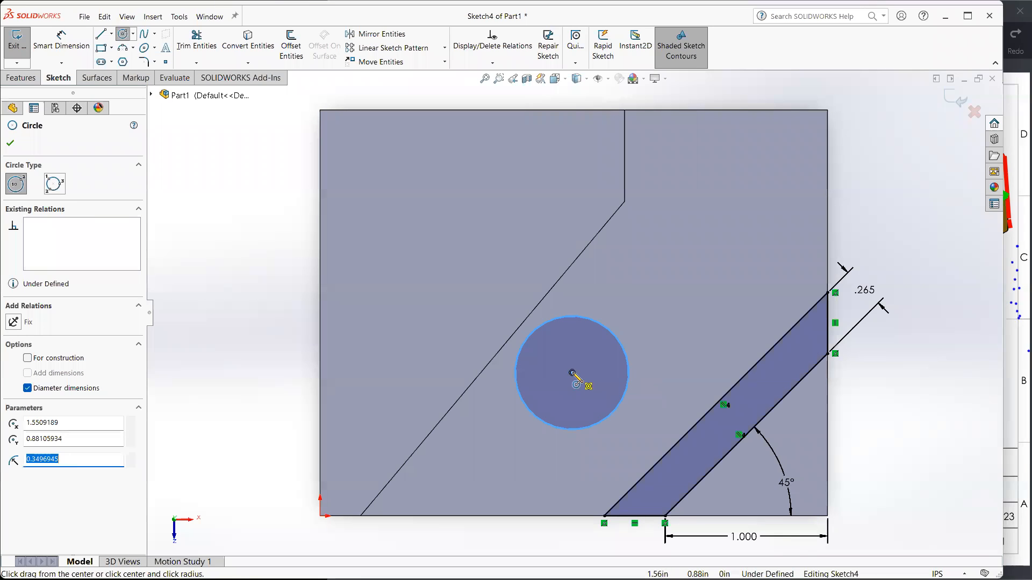
# Draw a smaller circle about 0.49 in in diameter from the first circle's centre and delete it.
pyautogui.click(573, 372)
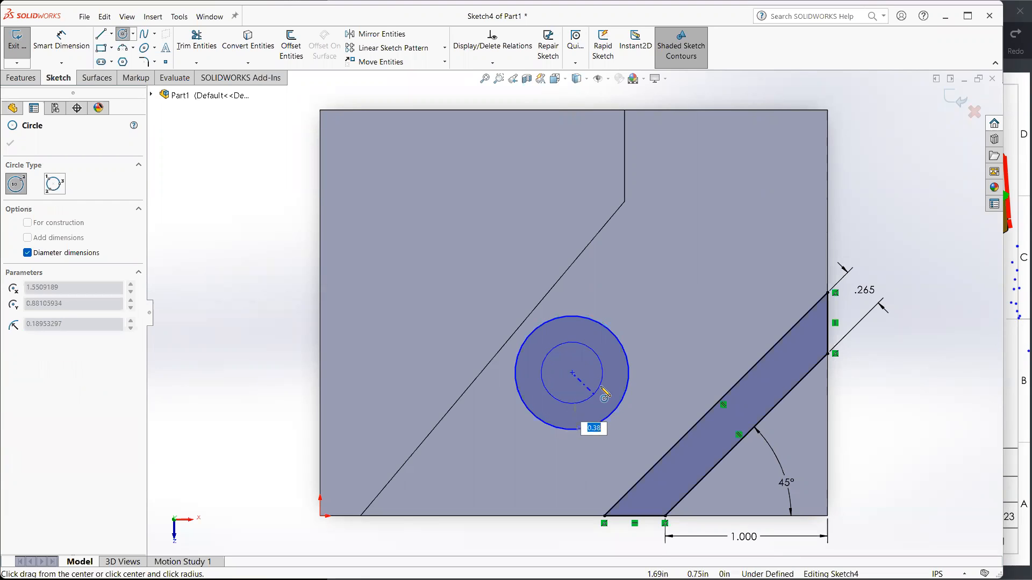
pyautogui.click(612, 364)
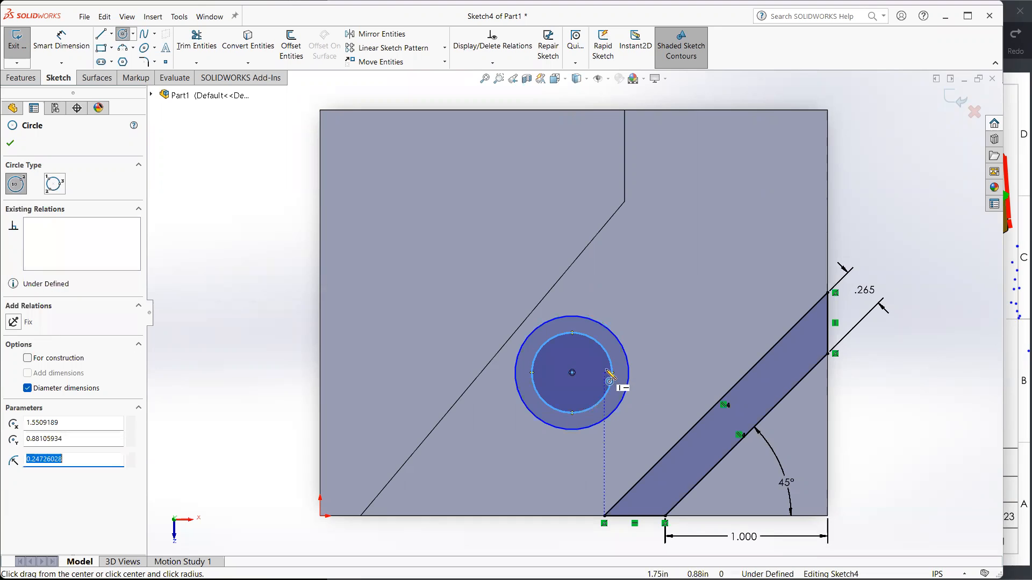
pyautogui.press('Escape')
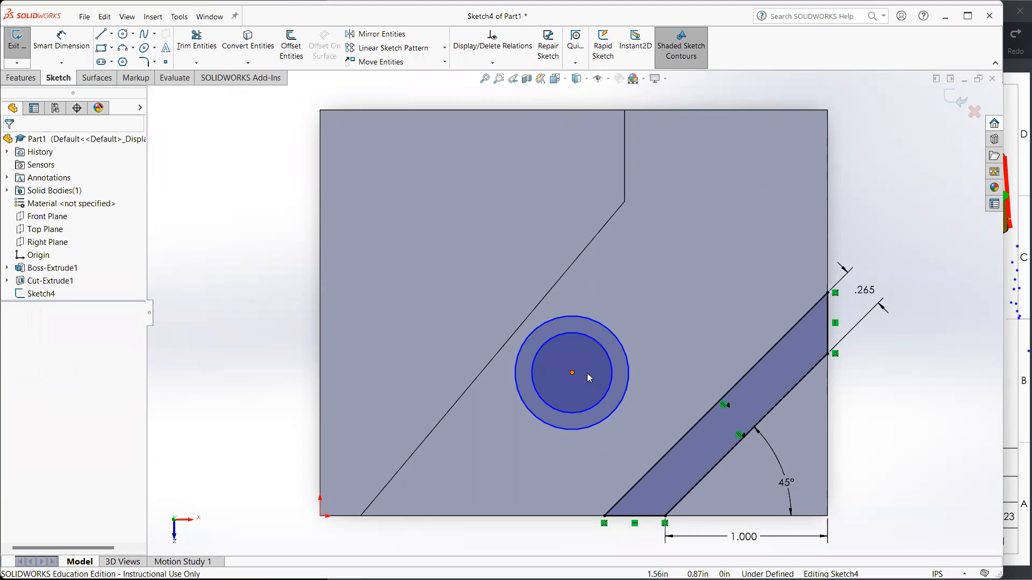
pyautogui.click(609, 357)
pyautogui.press('Delete')
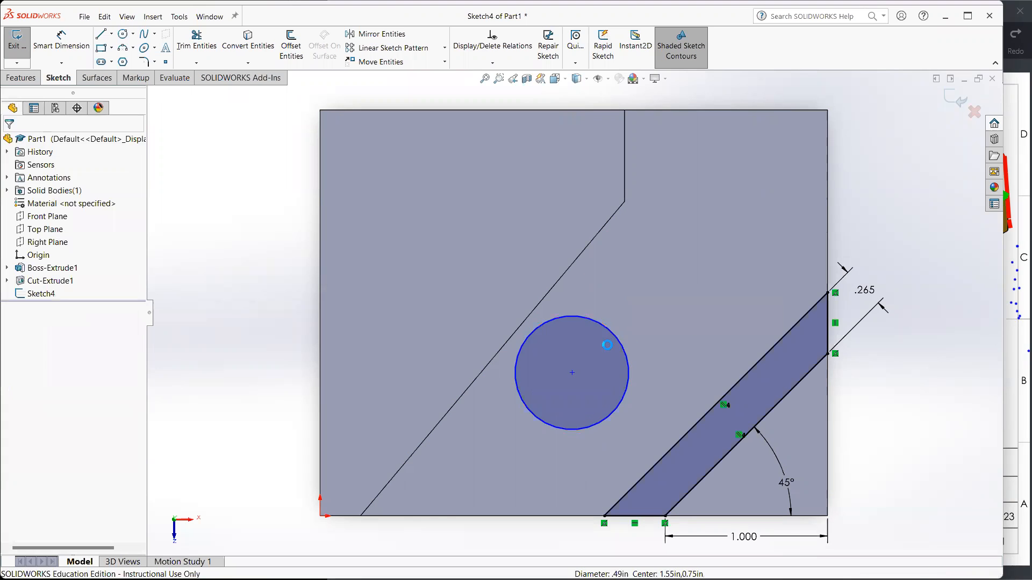
# Draw a second circle about 0.63 in in diameter overlapping the first and move it clear towards the step's far corner.
pyautogui.click(127, 35)
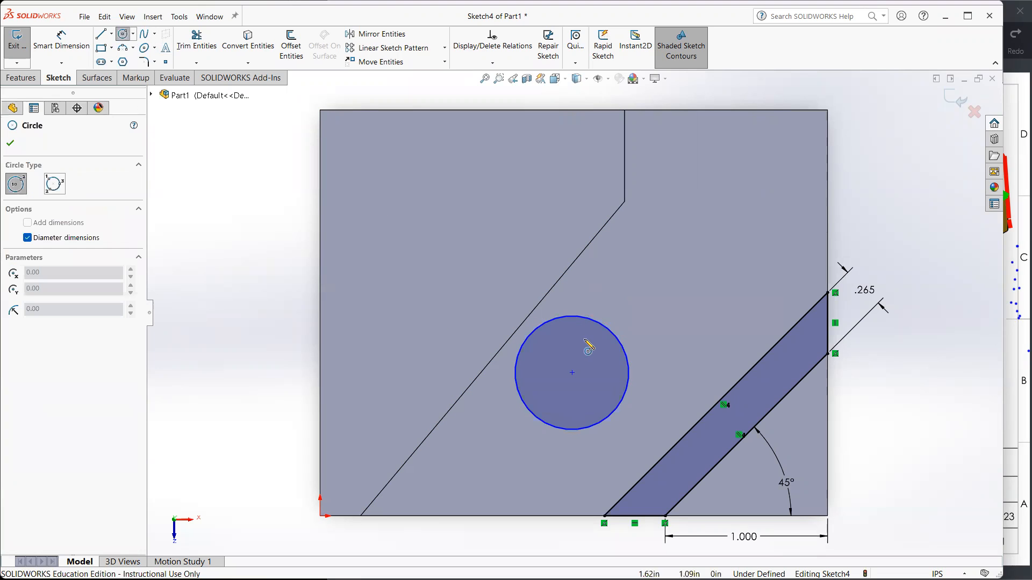
pyautogui.click(585, 338)
pyautogui.click(637, 331)
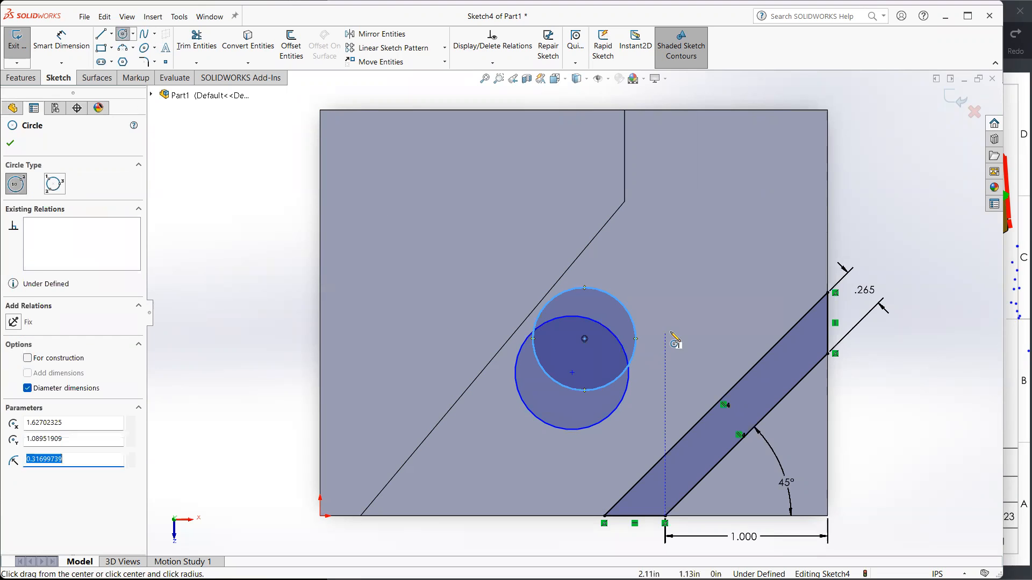
pyautogui.press('Escape')
pyautogui.moveTo(585, 340); pyautogui.dragTo(657, 288)
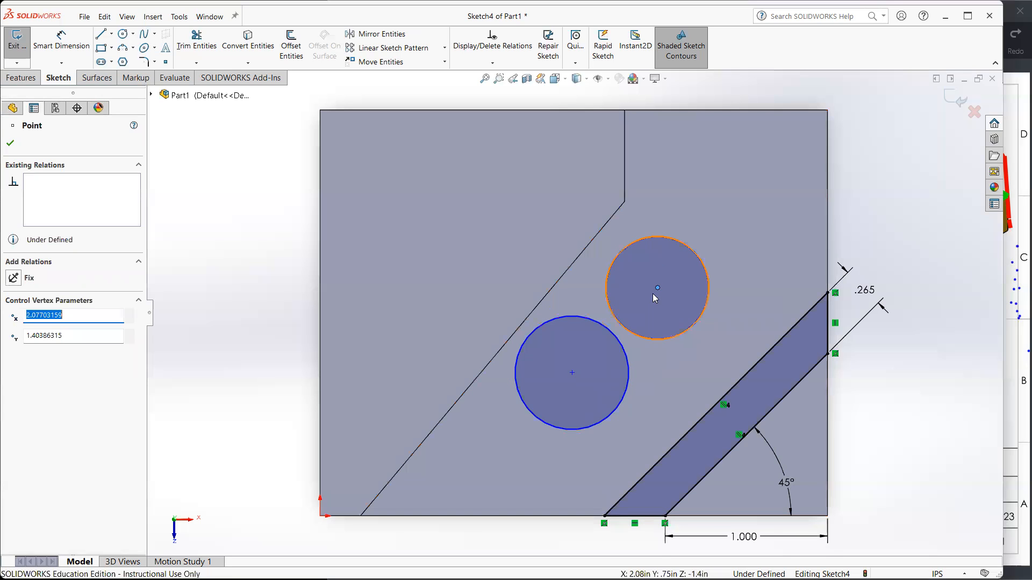
# Make the two circles concentric and shrink the inner one to about 0.38 in in diameter.
pyautogui.keyDown('ctrl'); pyautogui.click(571, 373); pyautogui.keyUp('ctrl')
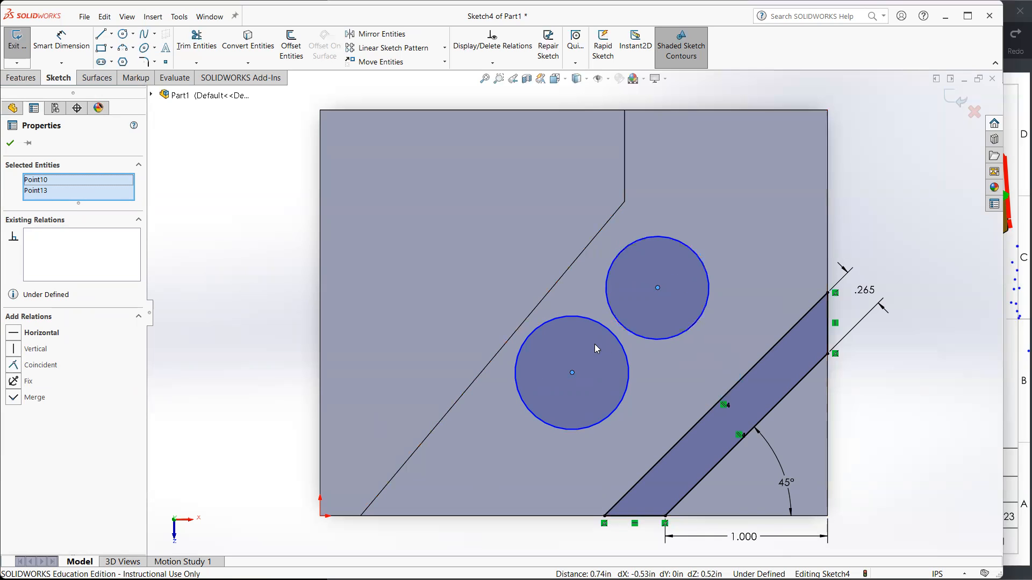
pyautogui.click(876, 192)
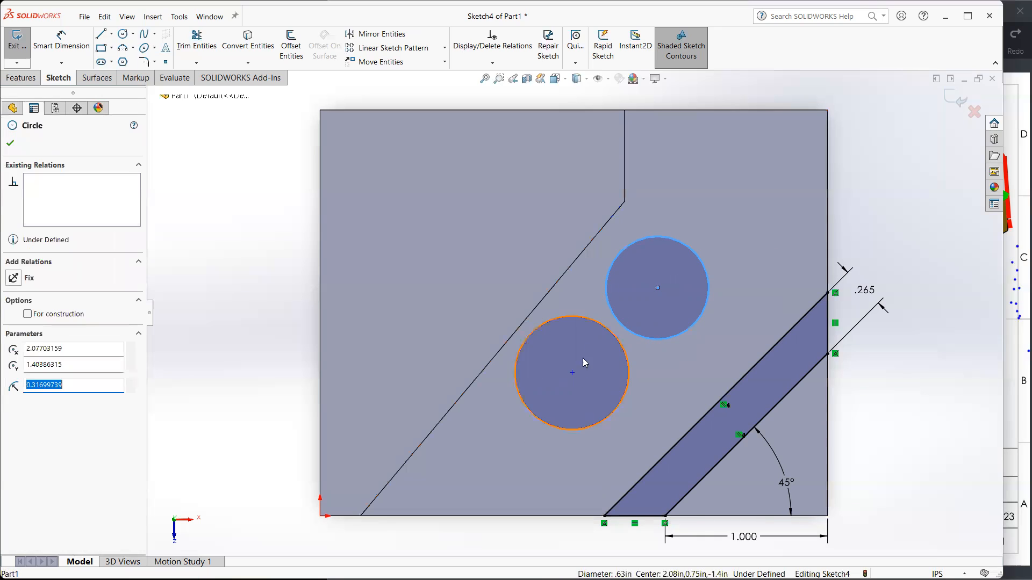
pyautogui.keyDown('ctrl'); pyautogui.click(585, 325); pyautogui.keyUp('ctrl')
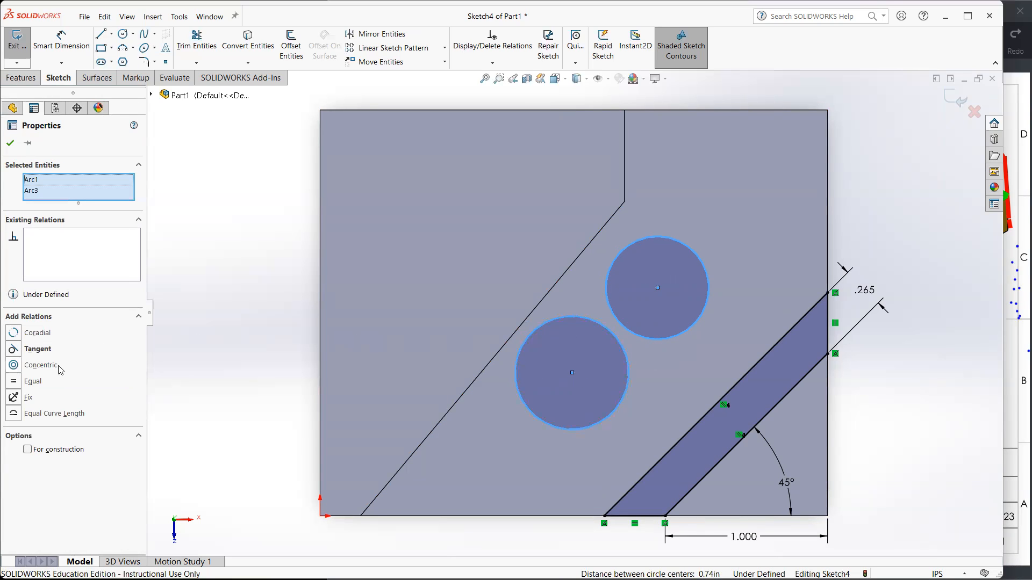
pyautogui.click(40, 365)
pyautogui.click(240, 415)
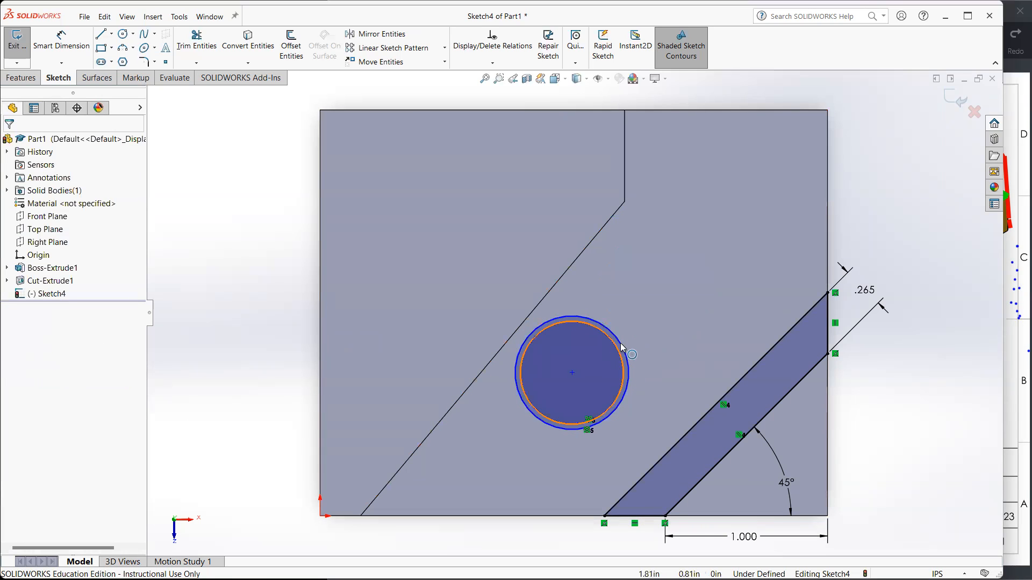
pyautogui.moveTo(606, 337); pyautogui.dragTo(589, 348)
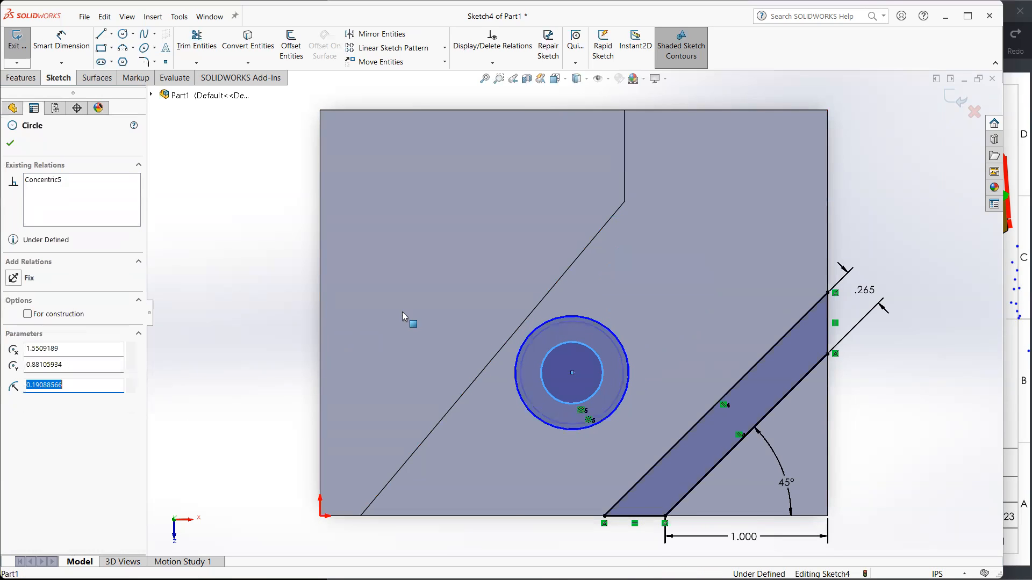
pyautogui.click(276, 264)
# Dimension the diameter of the outer circle as 0.5 in.
pyautogui.click(70, 41)
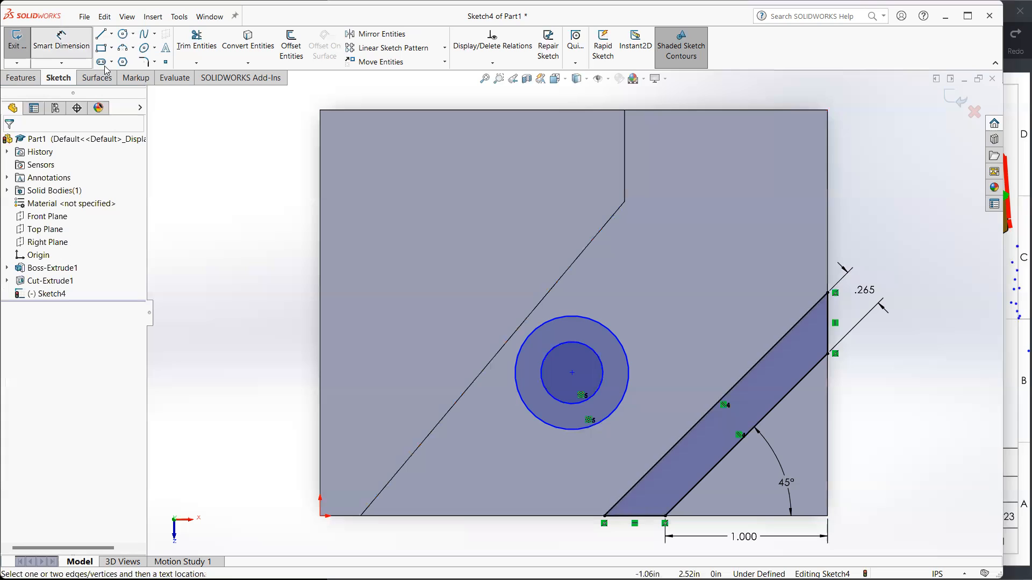
pyautogui.click(611, 337)
pyautogui.click(720, 220)
pyautogui.write('.5')
pyautogui.press('Return')
# Check the counterbore diameter in the drawing and dimension the inner circle's diameter as 0.75 in, making it the larger circle.
pyautogui.hotkey('alt', 'Tab')
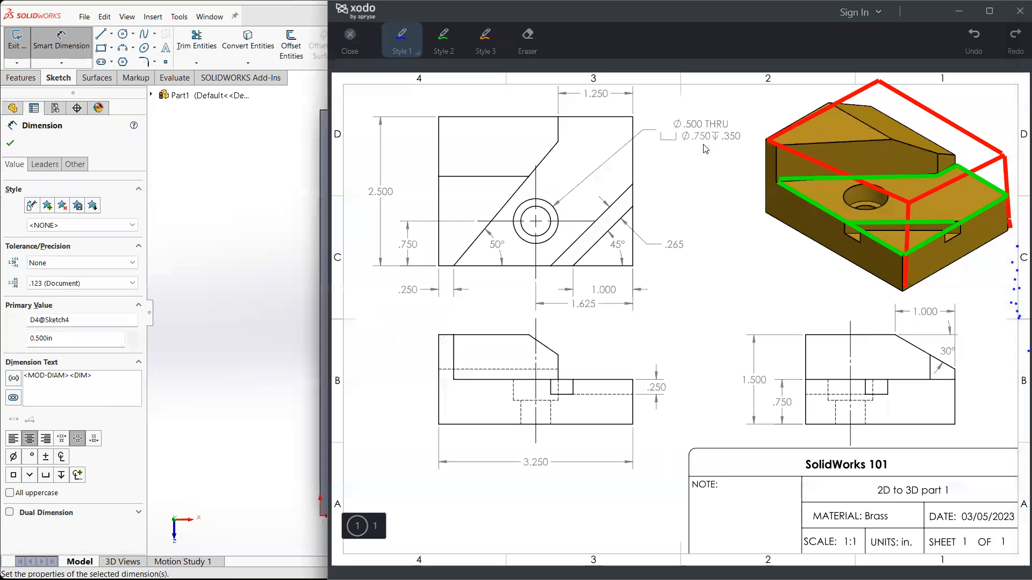
pyautogui.hotkey('alt', 'Tab')
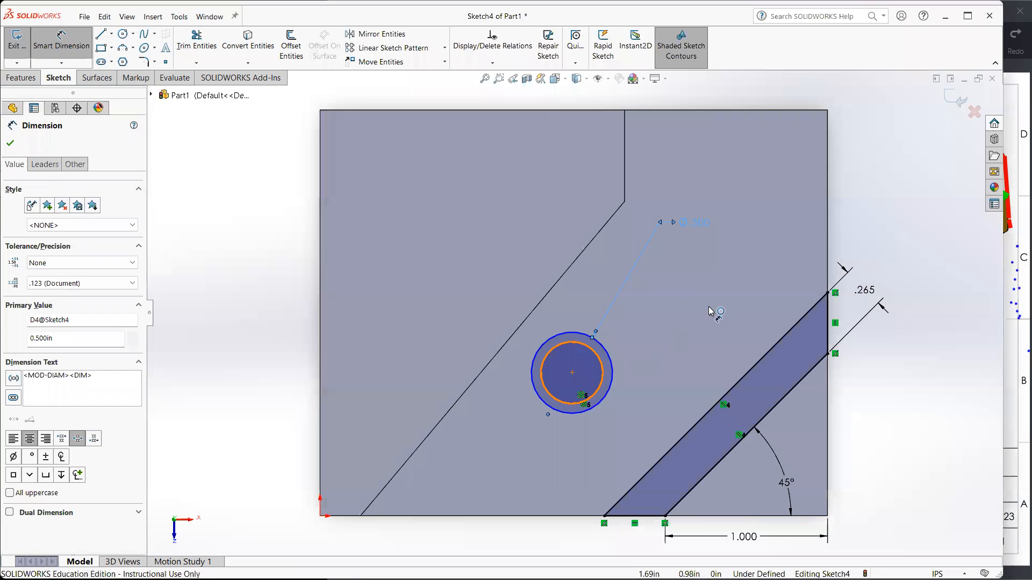
pyautogui.click(594, 350)
pyautogui.click(686, 291)
pyautogui.write('.')
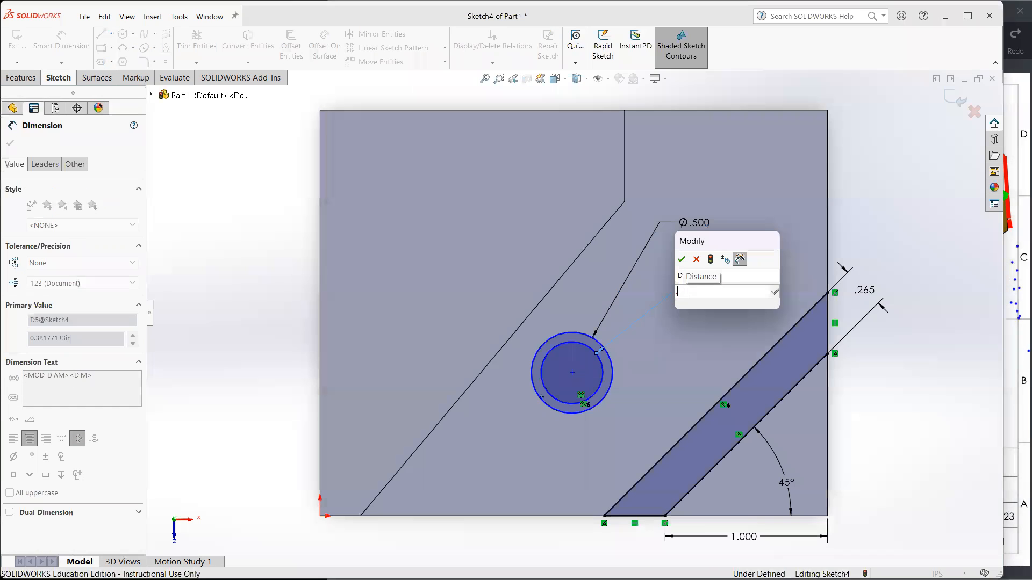
pyautogui.write('78')
pyautogui.press('BackSpace')
pyautogui.write('50')
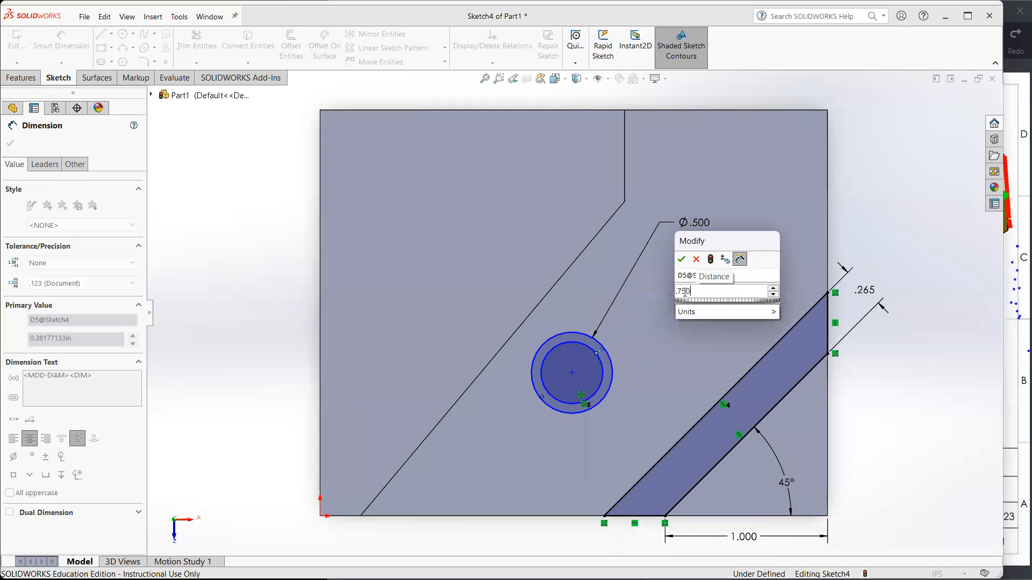
pyautogui.press('Return')
pyautogui.press('Escape')
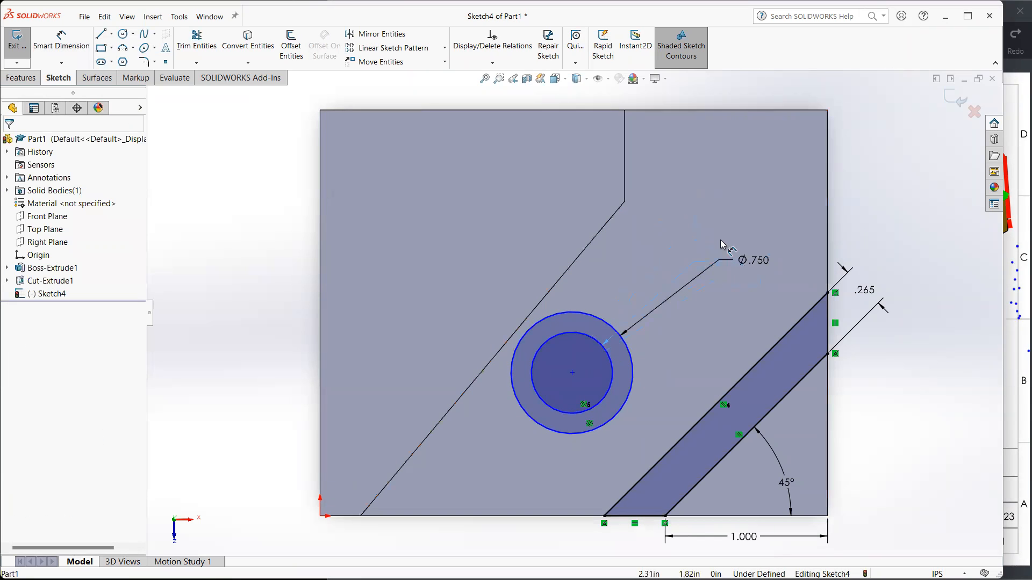
# Move the shared centre of the two circles slightly away from the slanted wall.
pyautogui.click(694, 222)
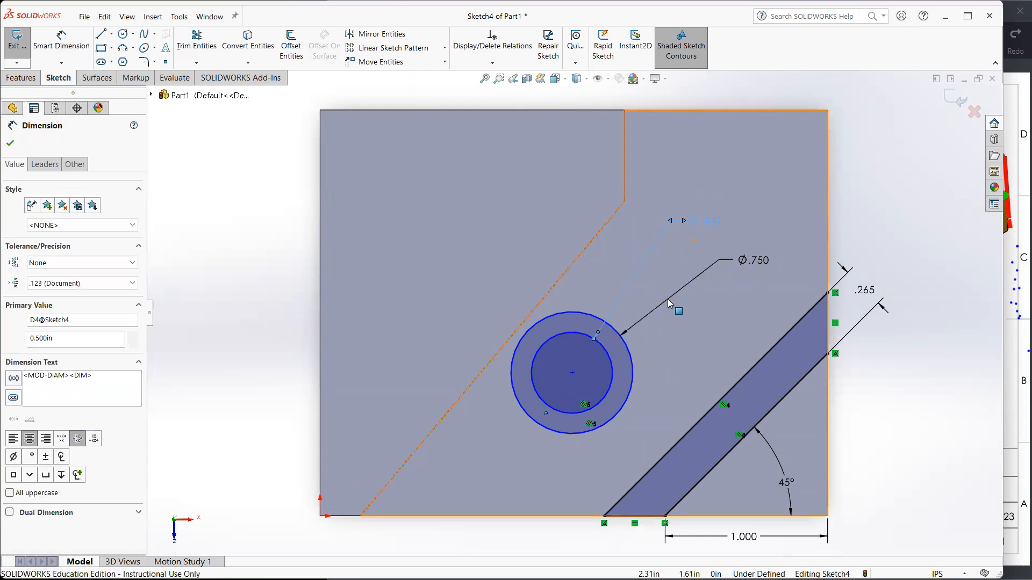
pyautogui.click(607, 352)
pyautogui.click(896, 319)
pyautogui.moveTo(574, 370)
pyautogui.mouseDown()
pyautogui.moveTo(611, 362)
pyautogui.moveTo(570, 338)
pyautogui.moveTo(592, 301)
pyautogui.moveTo(561, 379)
pyautogui.moveTo(604, 329)
pyautogui.moveTo(605, 361)
pyautogui.moveTo(581, 352)
pyautogui.moveTo(574, 368)
pyautogui.moveTo(582, 350)
pyautogui.moveTo(579, 382)
pyautogui.moveTo(589, 368)
pyautogui.mouseUp()
# Switch to the Xodo drawing and mark the hole's .750 and 1.625 location dimensions, then return to SOLIDWORKS.
pyautogui.click(1025, 309)
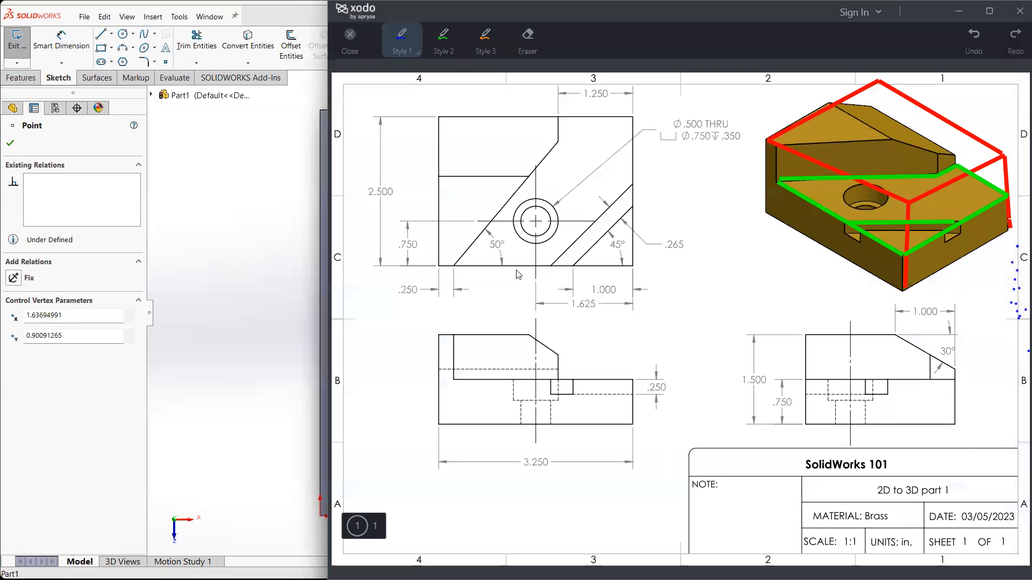
pyautogui.moveTo(536, 305); pyautogui.dragTo(601, 318)
pyautogui.moveTo(392, 238)
pyautogui.mouseDown()
pyautogui.moveTo(427, 269)
pyautogui.moveTo(419, 222)
pyautogui.mouseUp()
pyautogui.click(279, 289)
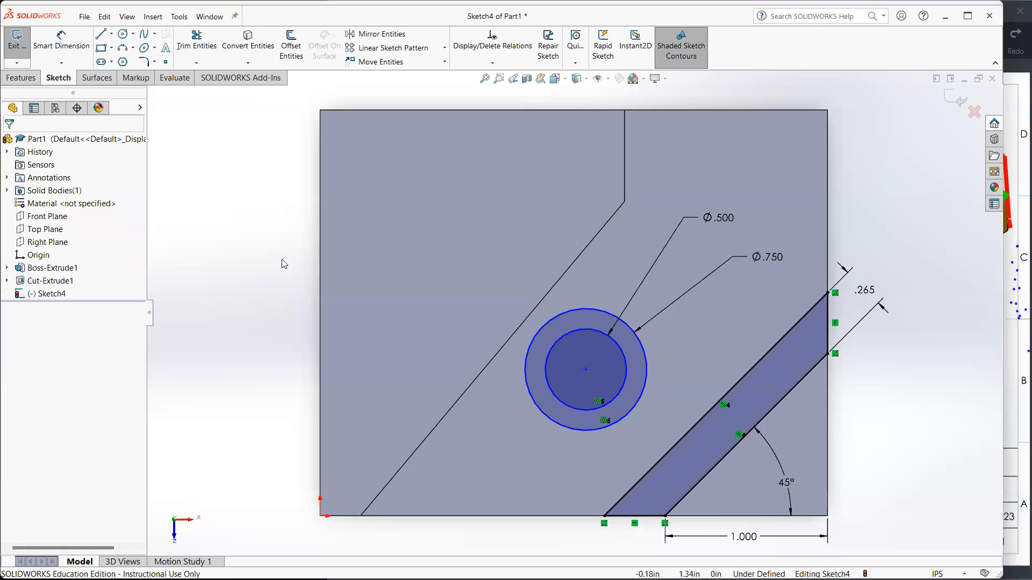
# Dimension the shared centre of the two circles 0.75 in from the block's front edge.
pyautogui.click(62, 39)
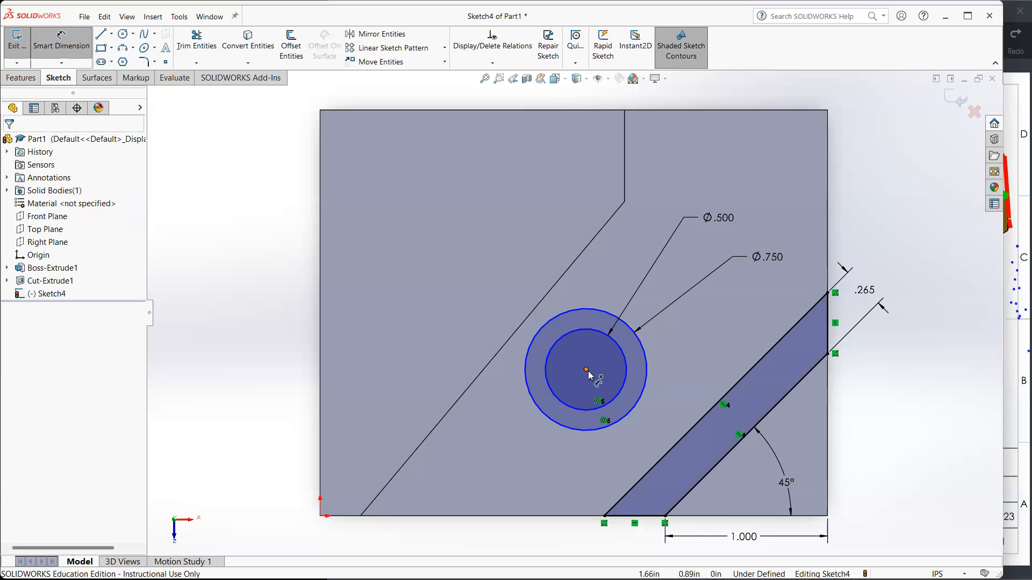
pyautogui.click(586, 371)
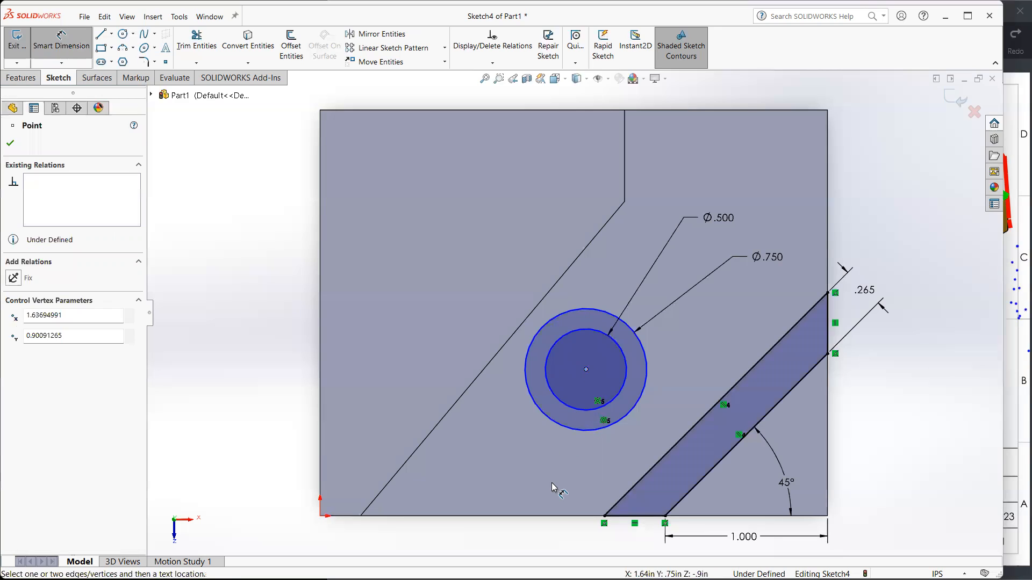
pyautogui.click(554, 515)
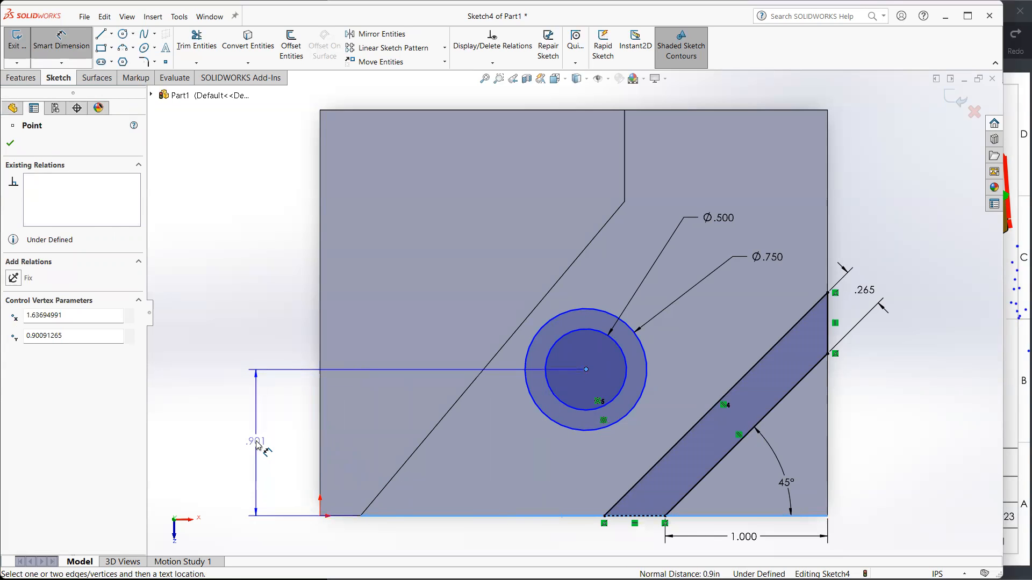
pyautogui.click(263, 440)
pyautogui.write('.75')
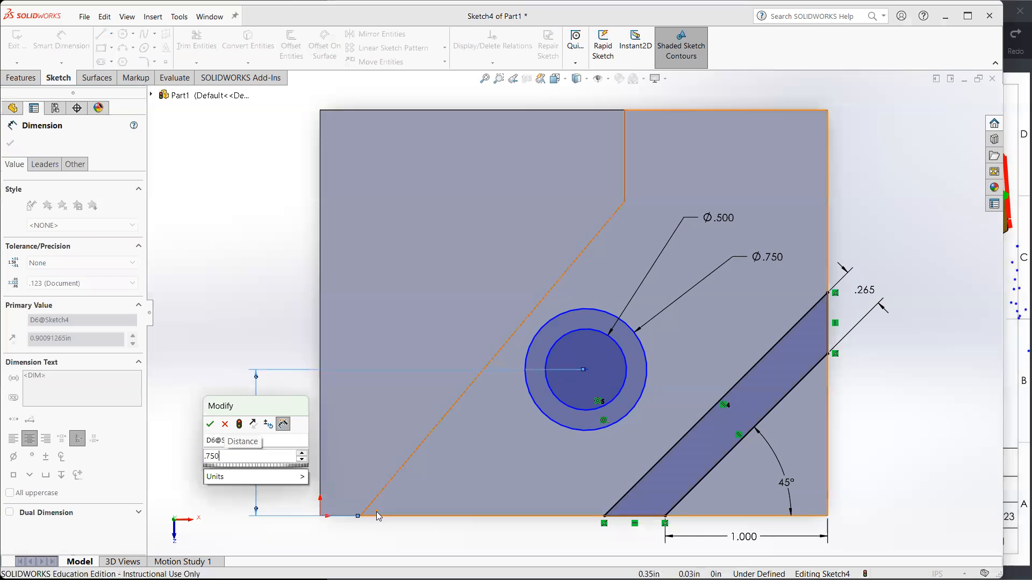
pyautogui.press('Return')
pyautogui.click(257, 298)
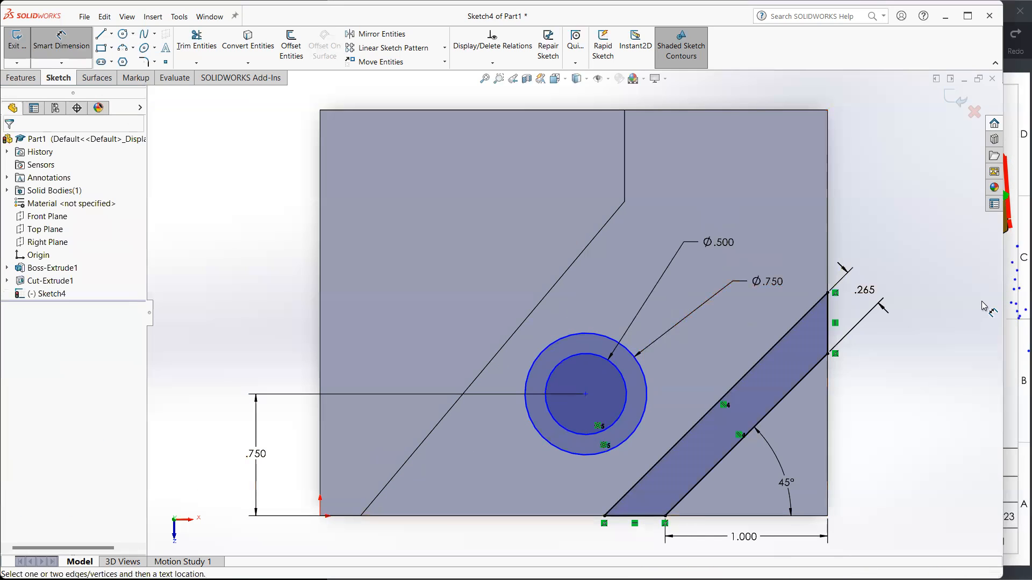
# Check the drawing and dimension the circles' centre 1.625 in from the block's right edge.
pyautogui.click(1010, 299)
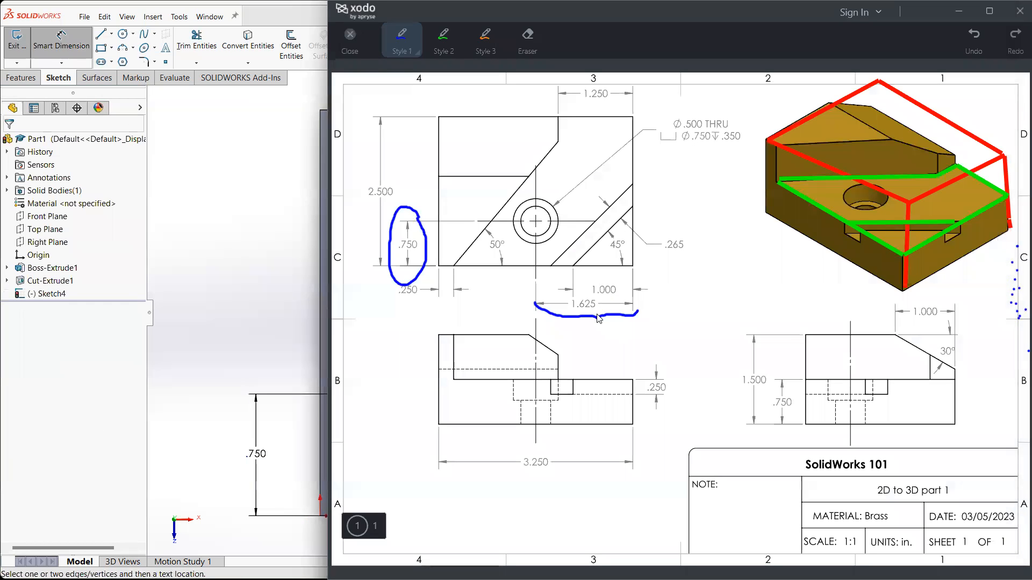
pyautogui.click(243, 174)
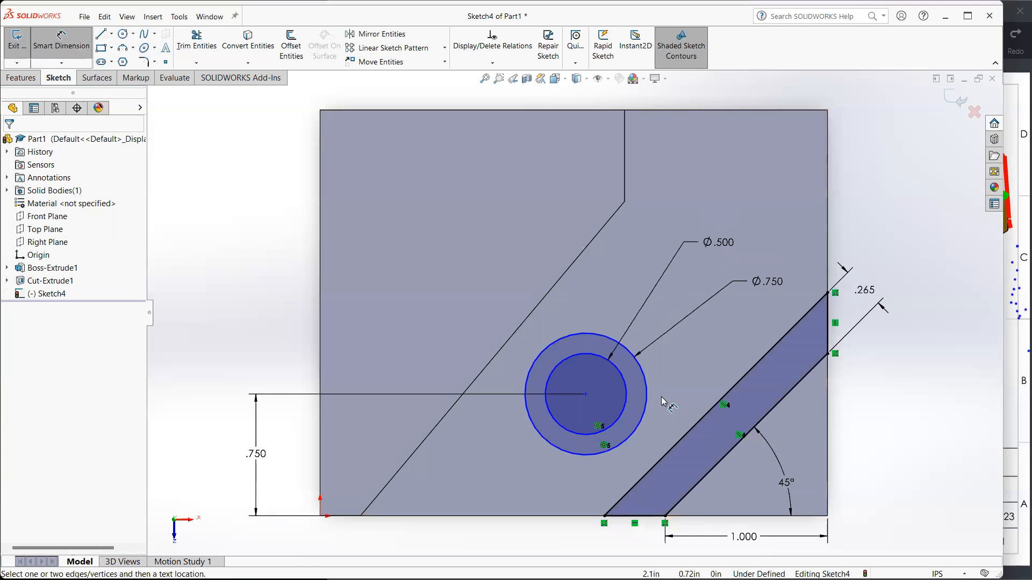
pyautogui.click(828, 486)
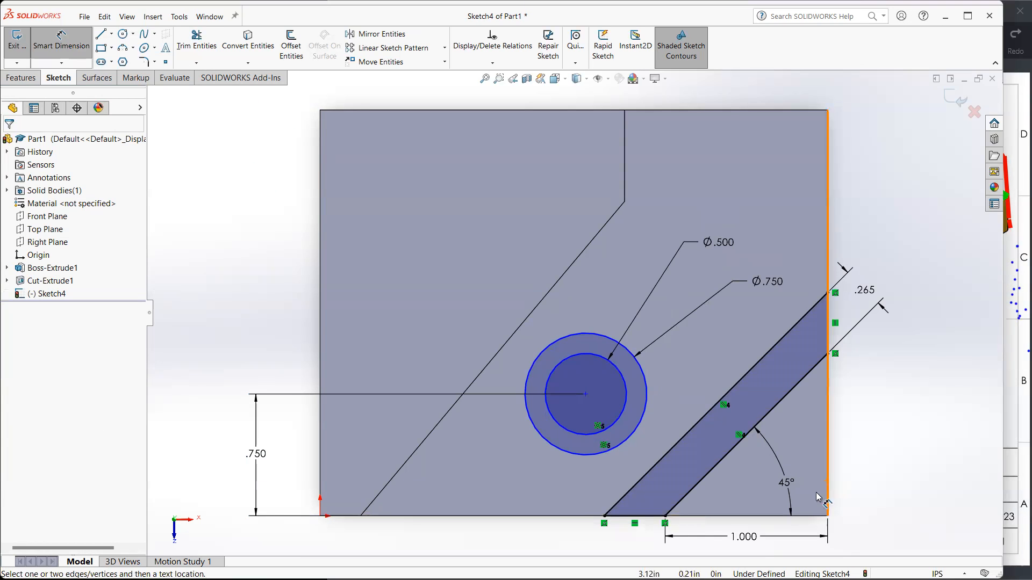
pyautogui.click(647, 398)
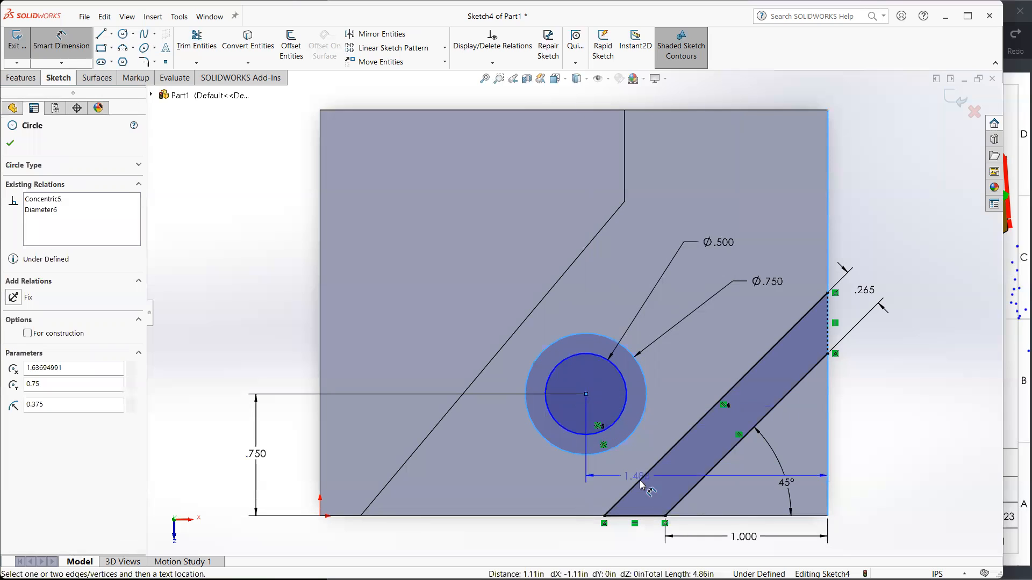
pyautogui.click(649, 543)
pyautogui.write('1.625')
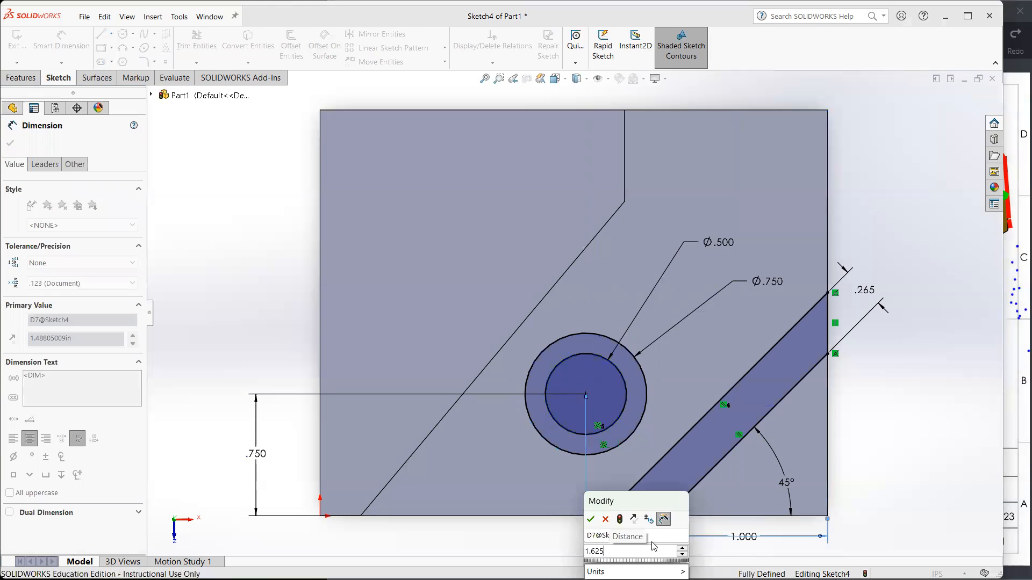
pyautogui.press('Return')
# Compare the sketch with the drawing, exit the sketch and show the block in isometric view.
pyautogui.click(1017, 333)
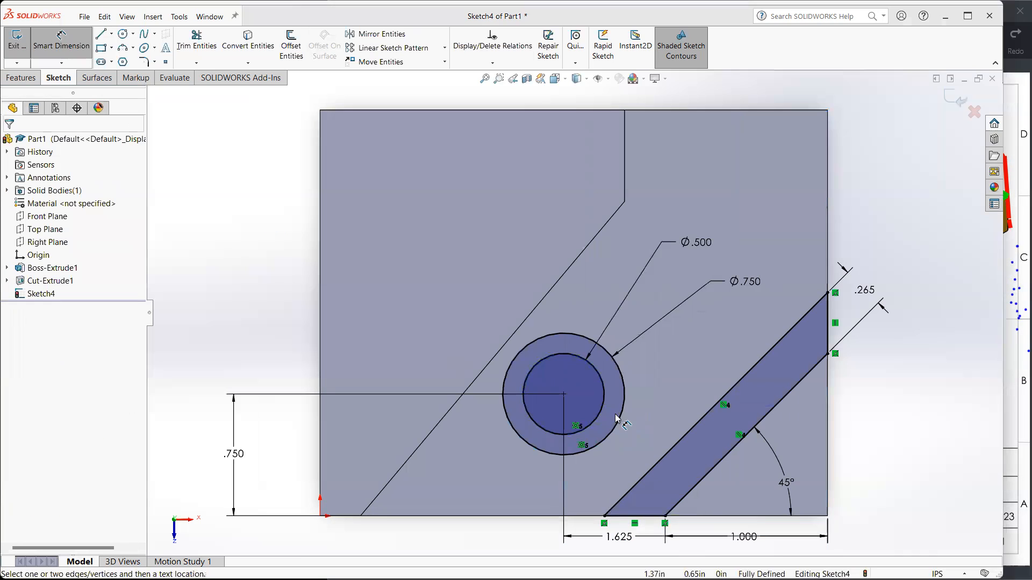
pyautogui.click(270, 226)
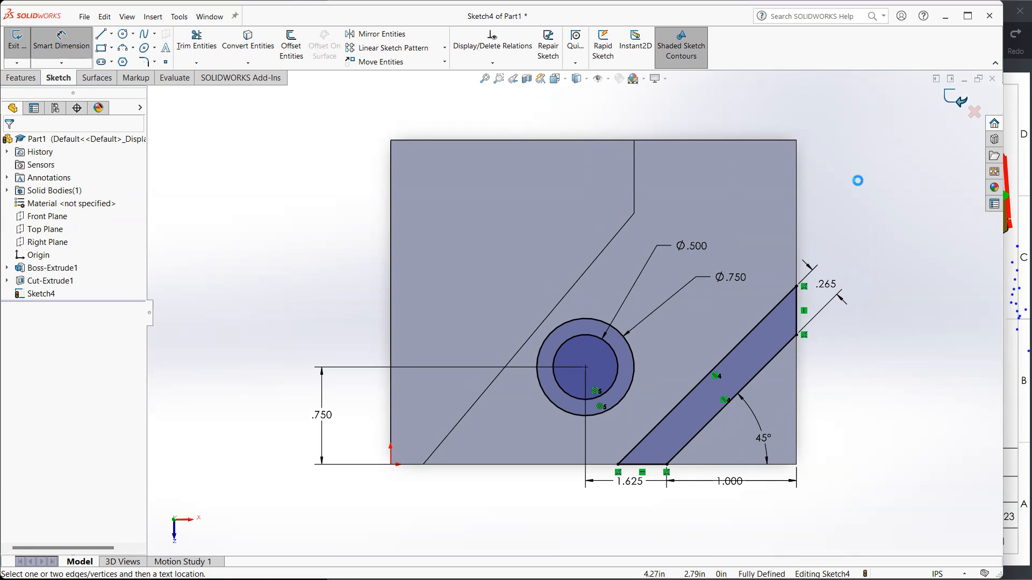
pyautogui.click(954, 100)
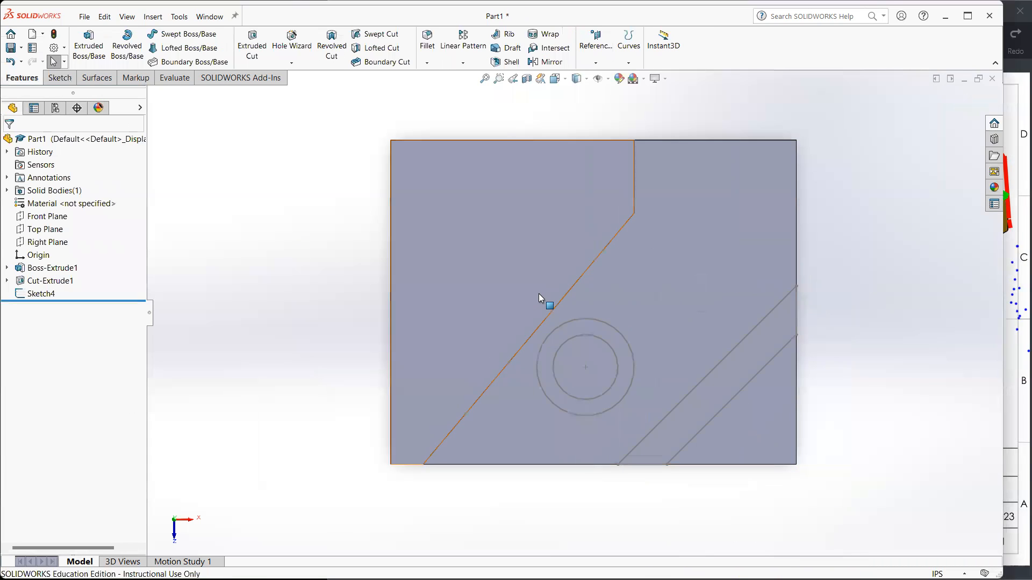
pyautogui.hotkey('ctrl', '7')
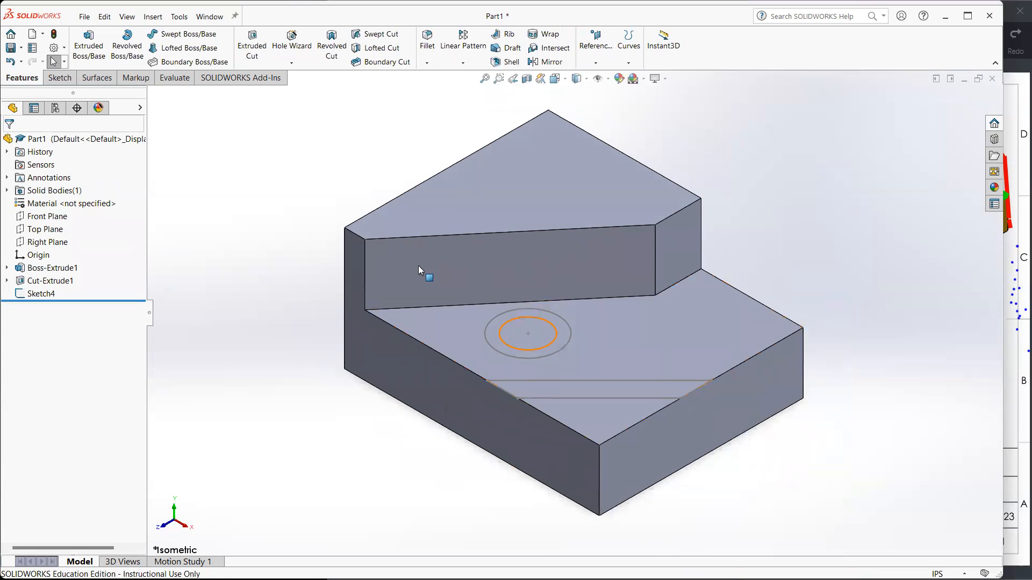
pyautogui.click(253, 47)
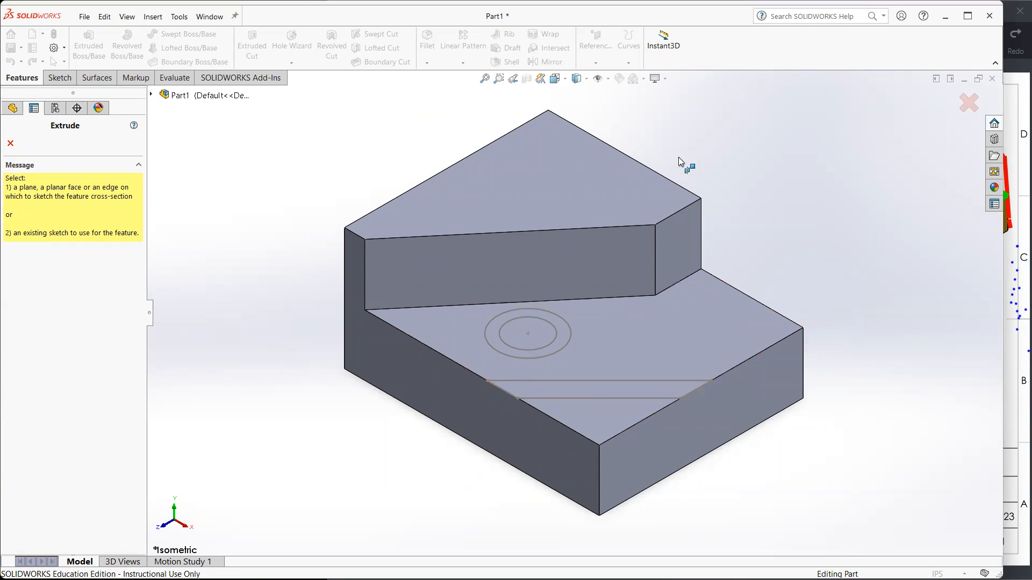
pyautogui.click(980, 115)
pyautogui.click(527, 358)
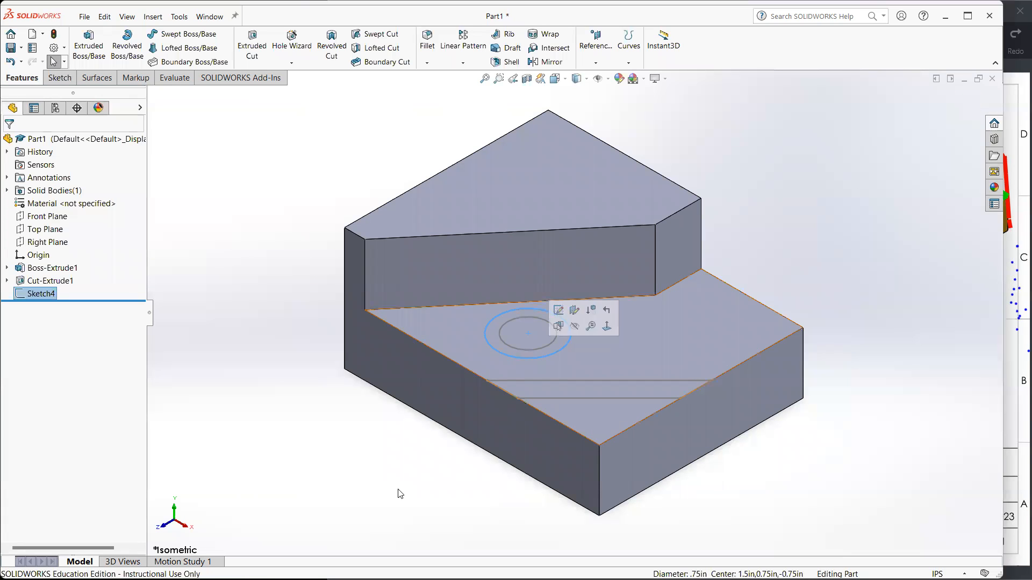
pyautogui.click(250, 47)
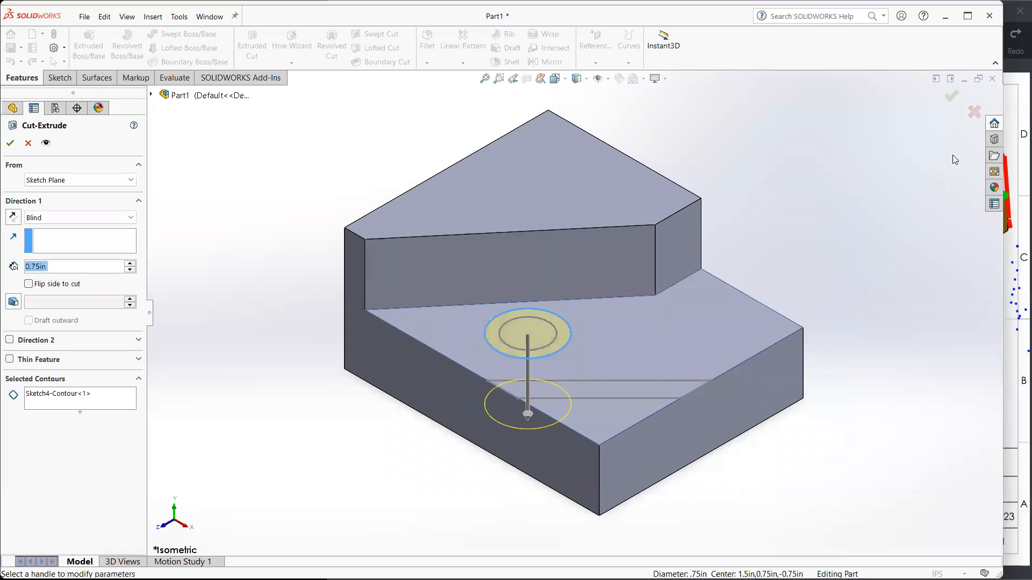
pyautogui.click(973, 112)
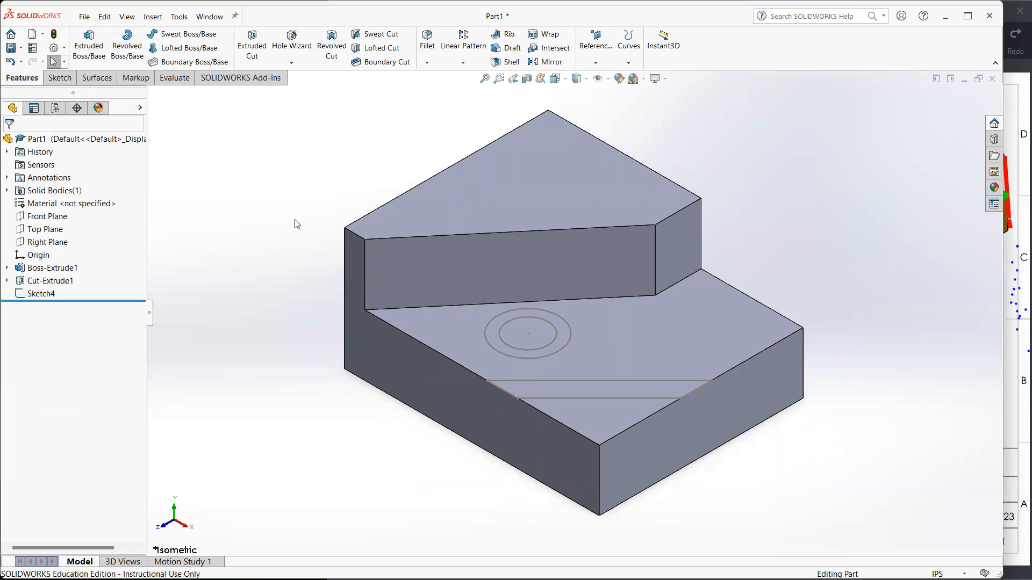
# Check the slot depth in the drawing and make a blind extruded cut of the diagonal slot contour, 0.25 in deep.
pyautogui.click(253, 43)
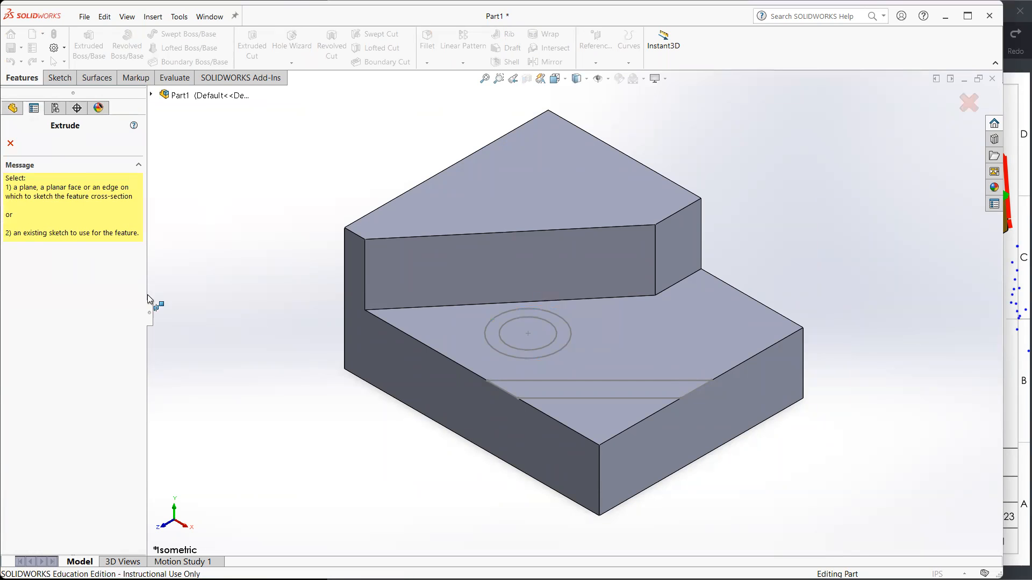
pyautogui.click(590, 398)
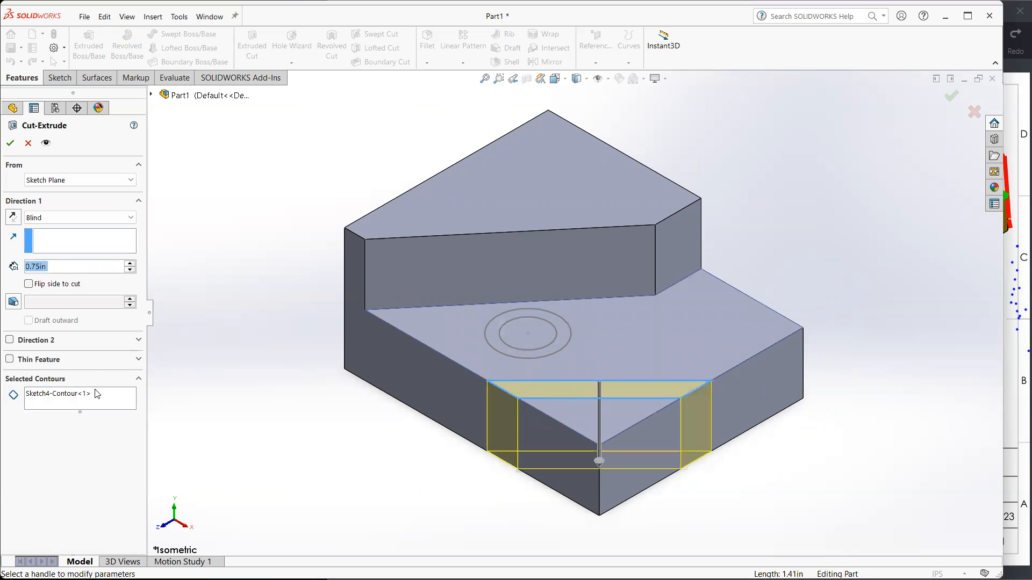
pyautogui.click(1017, 380)
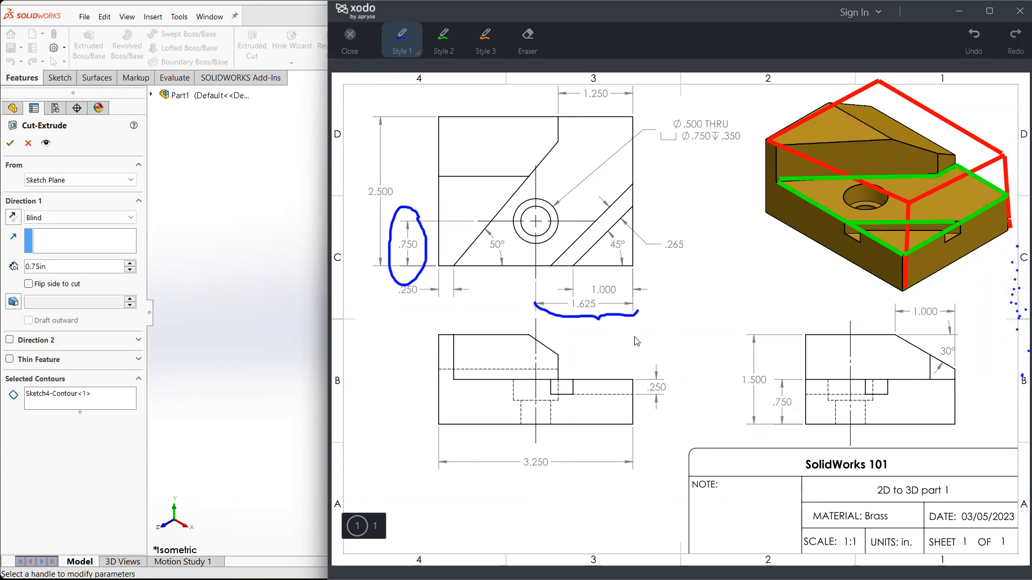
pyautogui.click(317, 311)
pyautogui.doubleClick(67, 267)
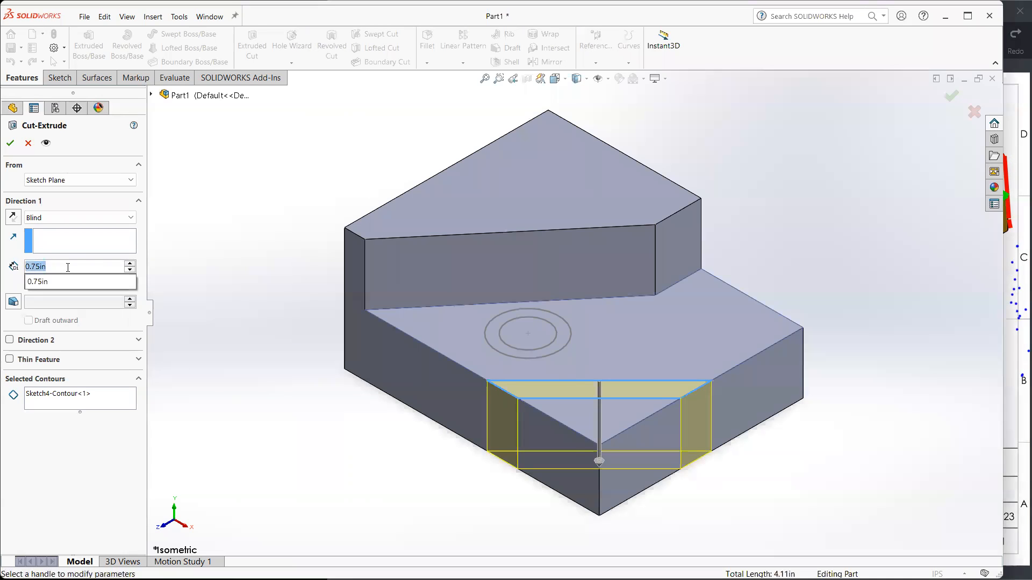
pyautogui.write('0.25')
pyautogui.press('Return')
pyautogui.moveTo(516, 419); pyautogui.dragTo(576, 355, button='middle')
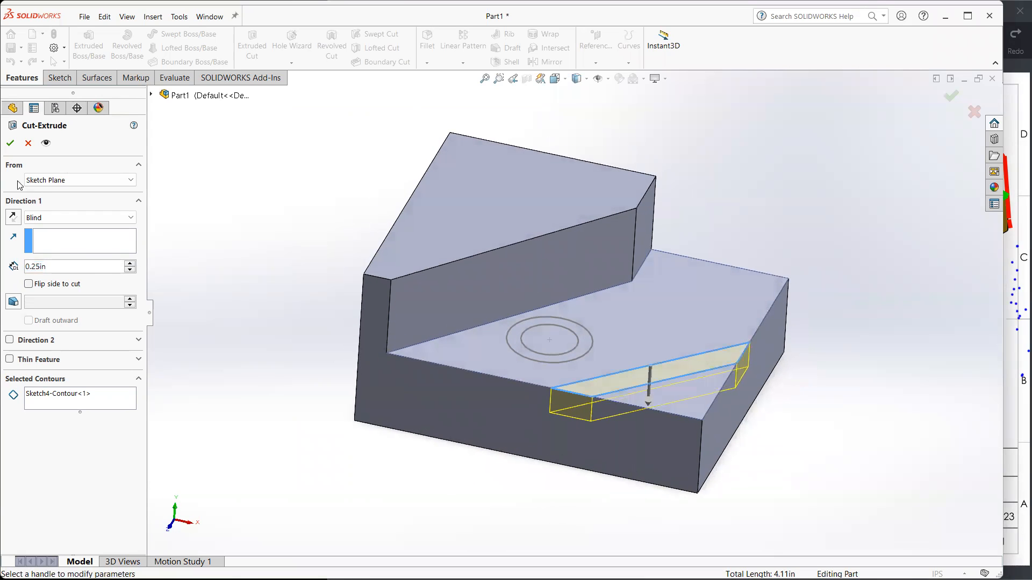
pyautogui.click(11, 144)
pyautogui.moveTo(323, 369); pyautogui.dragTo(306, 366, button='middle')
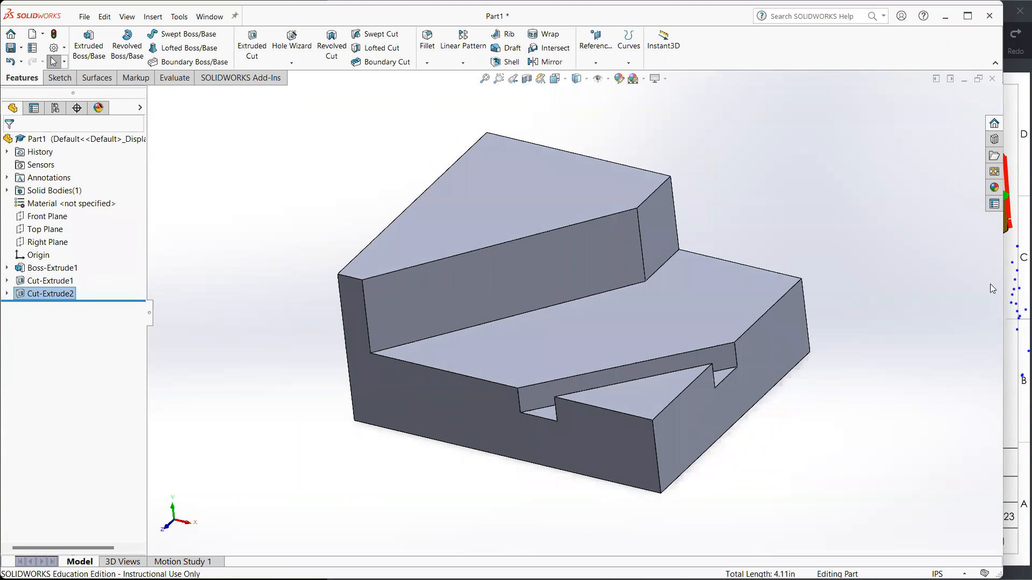
# Consult the drawing's hole, then expand the slot cut feature and make its Sketch4 visible on the part.
pyautogui.click(1016, 287)
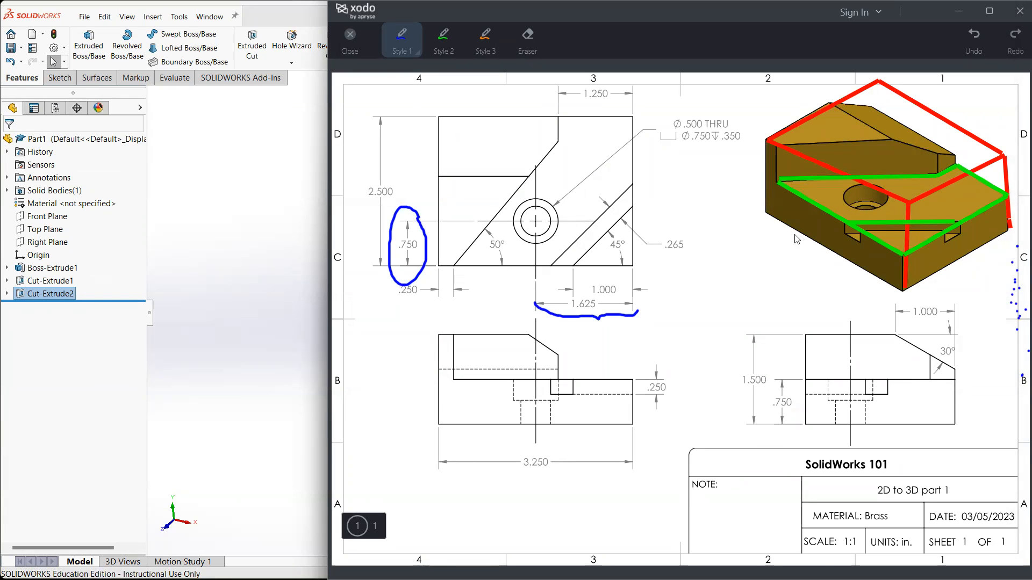
pyautogui.click(205, 310)
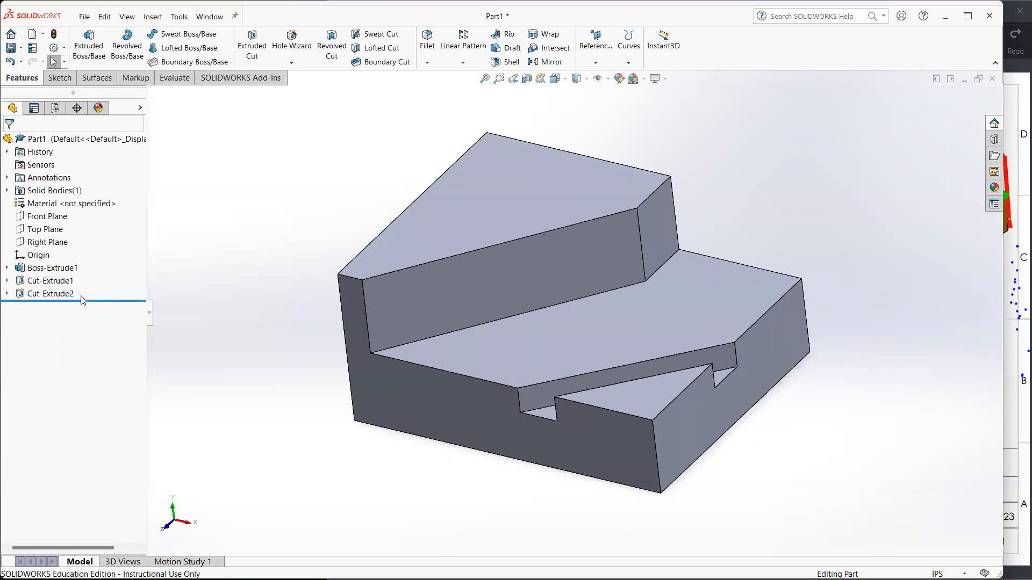
pyautogui.click(43, 293)
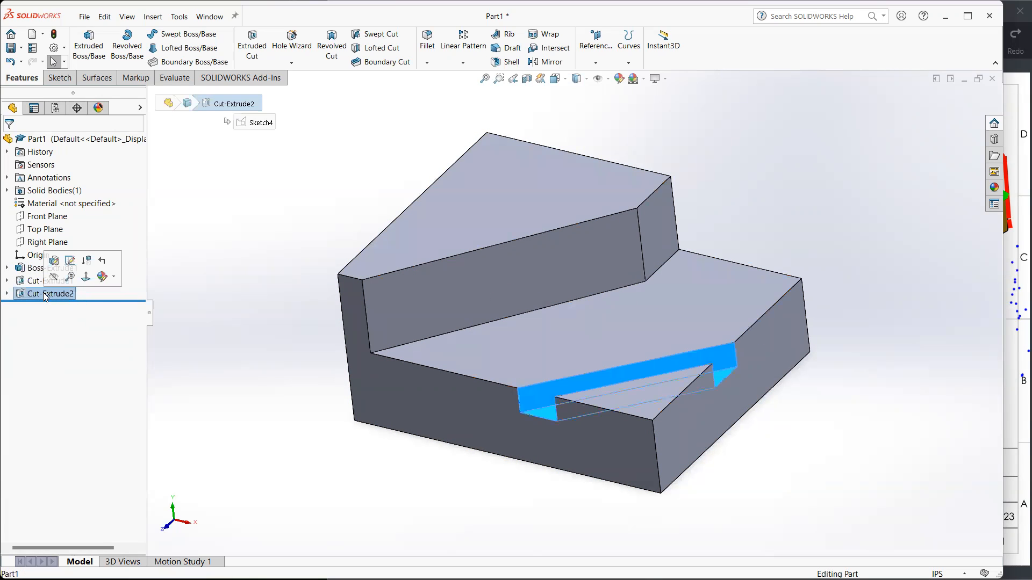
pyautogui.click(8, 294)
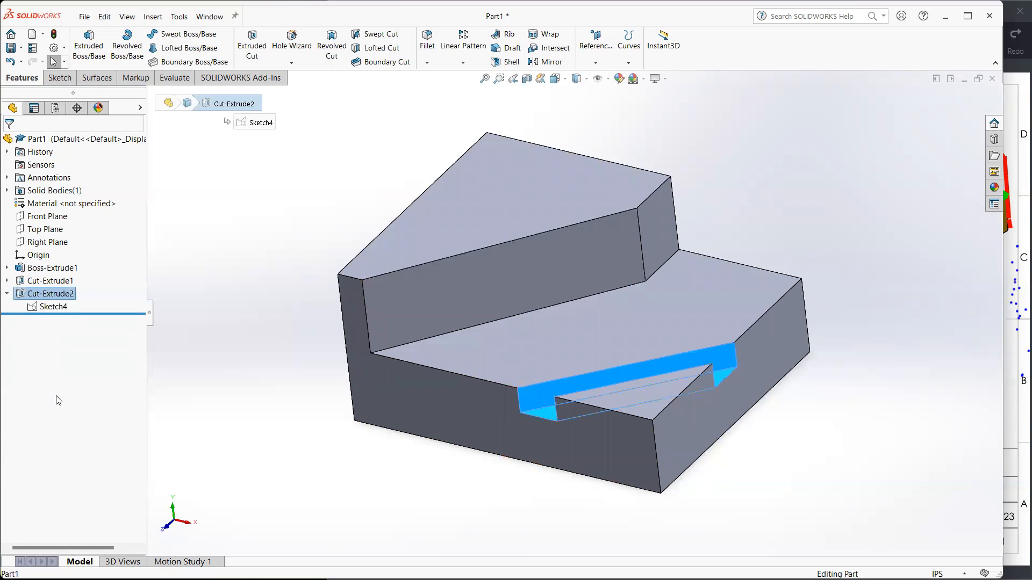
pyautogui.click(56, 308)
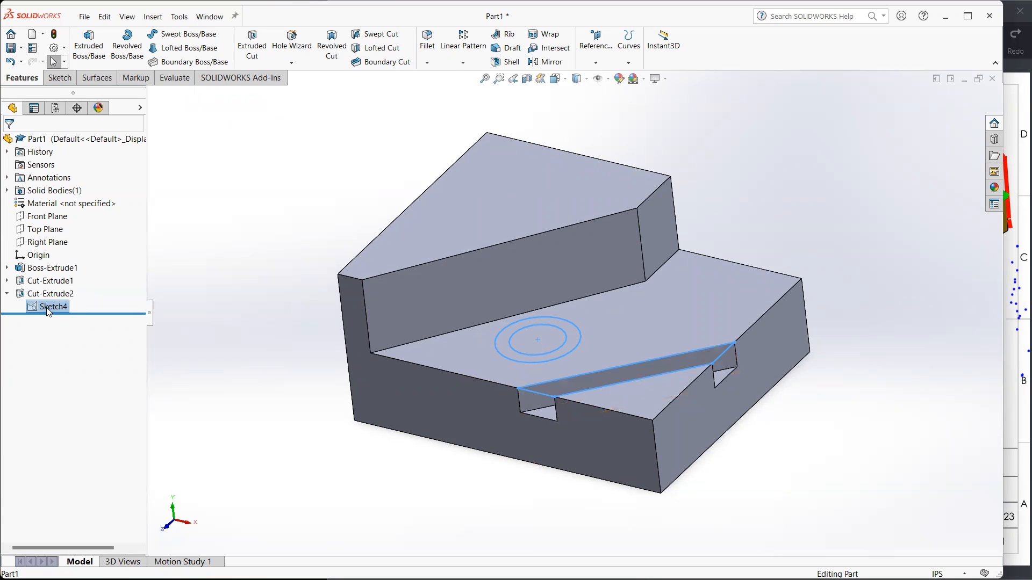
pyautogui.rightClick(49, 311)
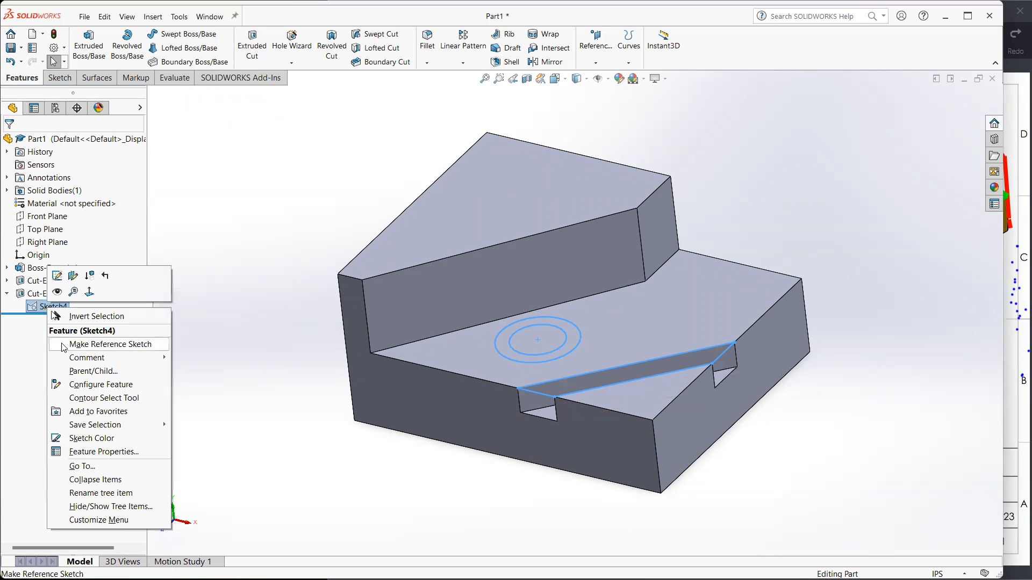
pyautogui.click(57, 293)
pyautogui.click(215, 380)
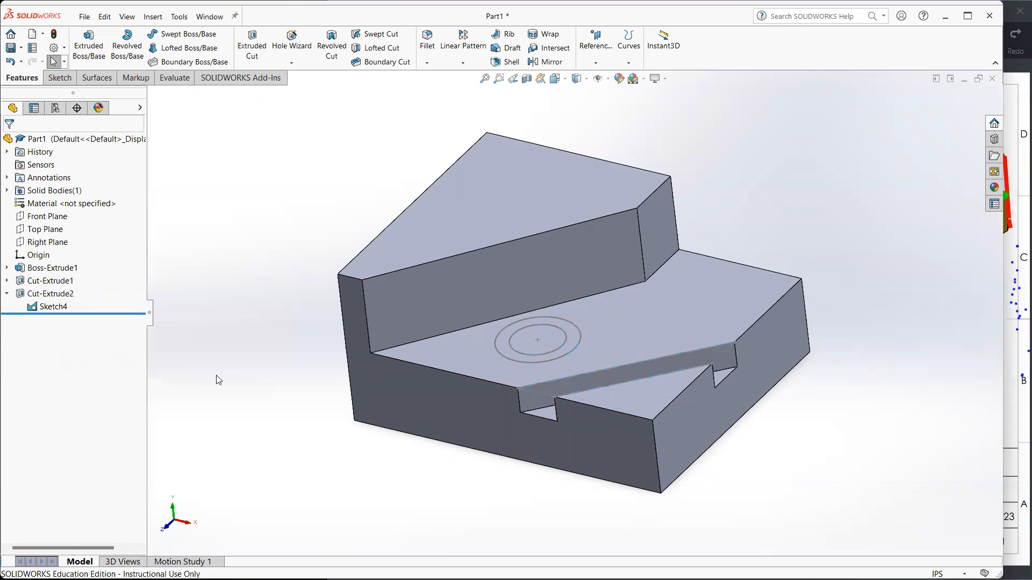
# Start an extruded cut of the inner circle of Sketch4 and set its blind depth to 0.75 in.
pyautogui.moveTo(502, 444)
pyautogui.mouseDown(button='middle')
pyautogui.moveTo(481, 434)
pyautogui.moveTo(472, 400)
pyautogui.moveTo(461, 402)
pyautogui.mouseUp(button='middle')
pyautogui.hotkey('ctrl', '7')
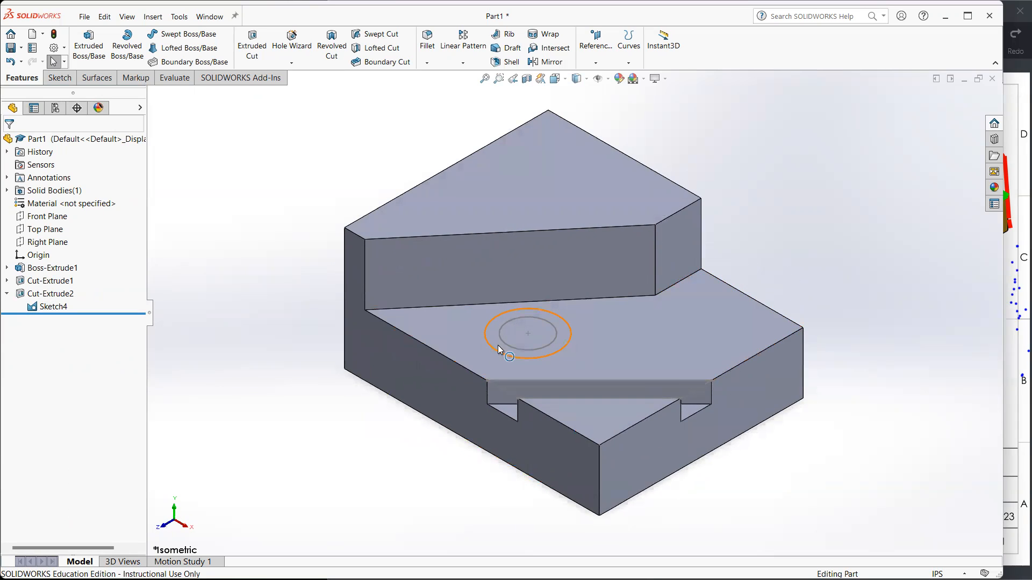
pyautogui.click(519, 355)
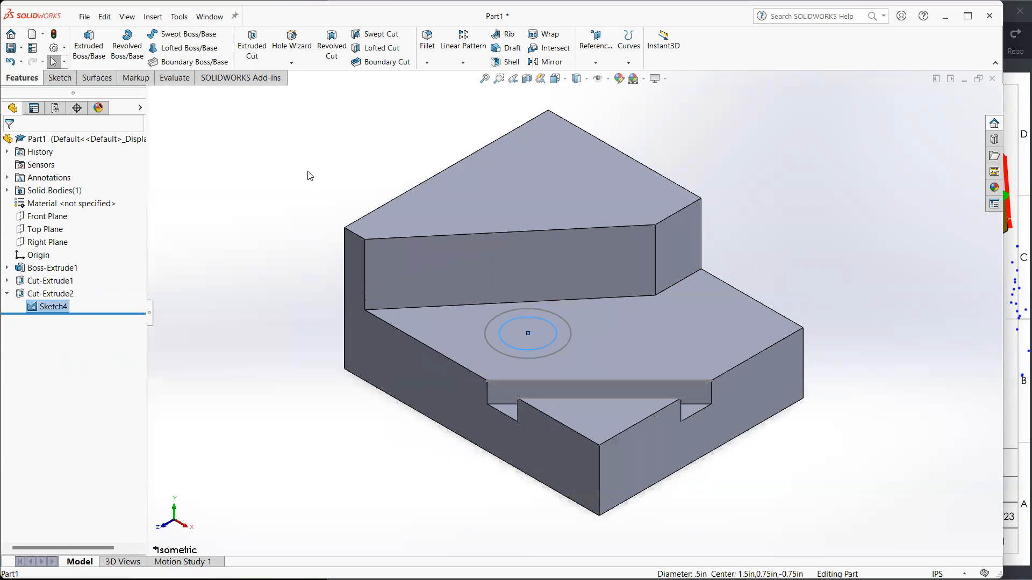
pyautogui.click(252, 48)
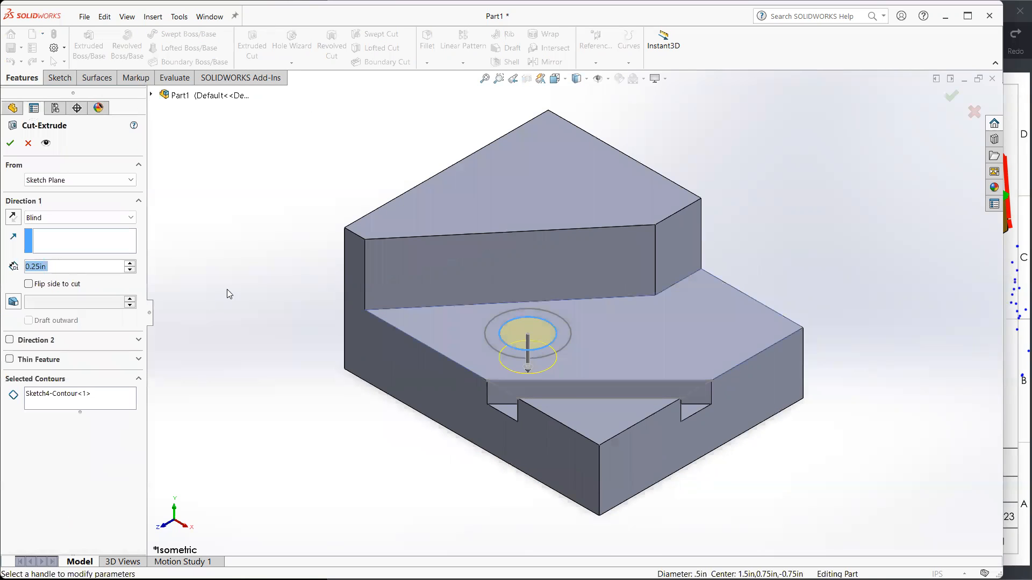
pyautogui.doubleClick(63, 265)
pyautogui.write('0.75')
pyautogui.press('Return')
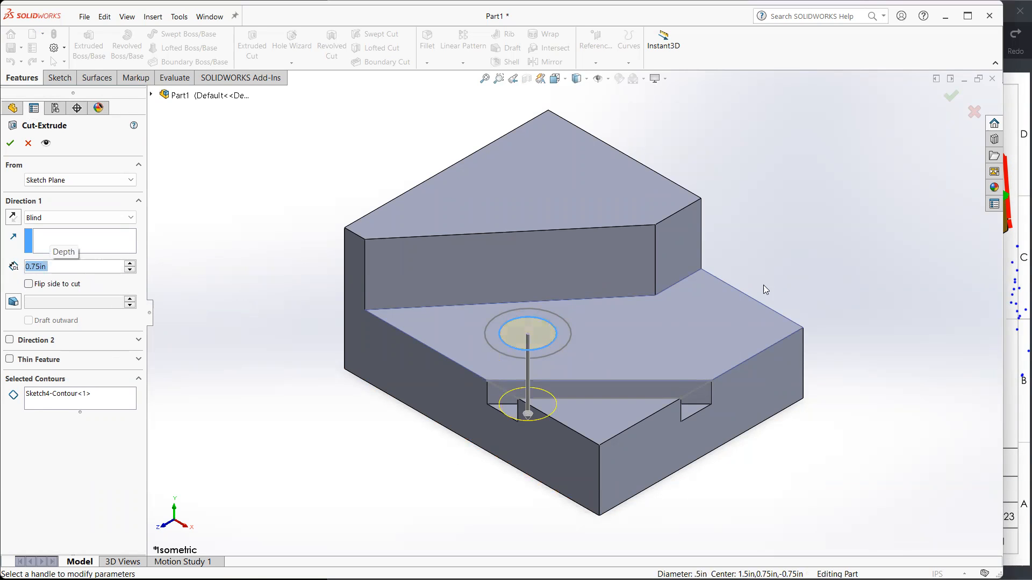
# Check the drawing's hole callout, change the inner circle's cut to Through All and finish it.
pyautogui.click(1009, 280)
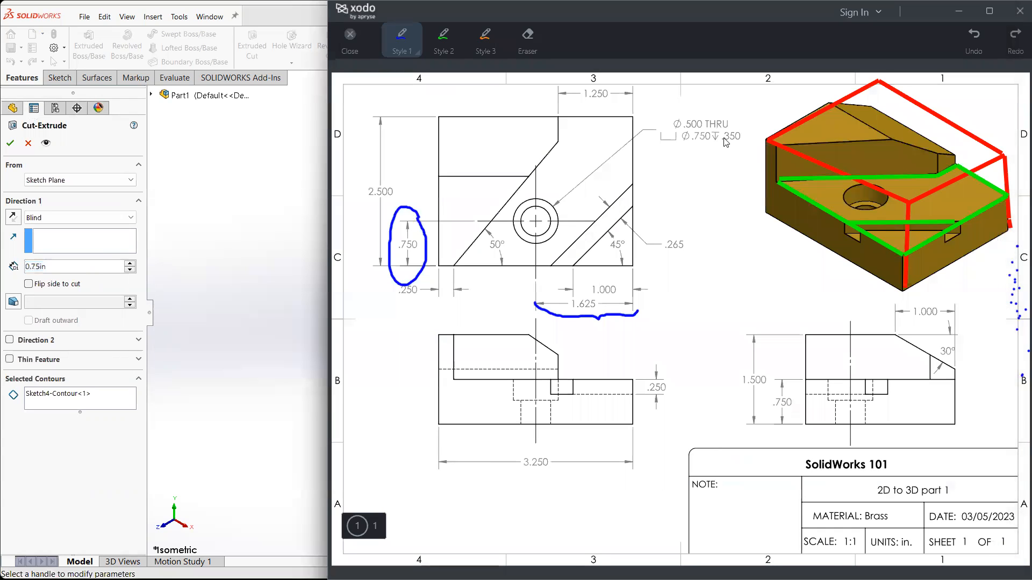
pyautogui.click(271, 201)
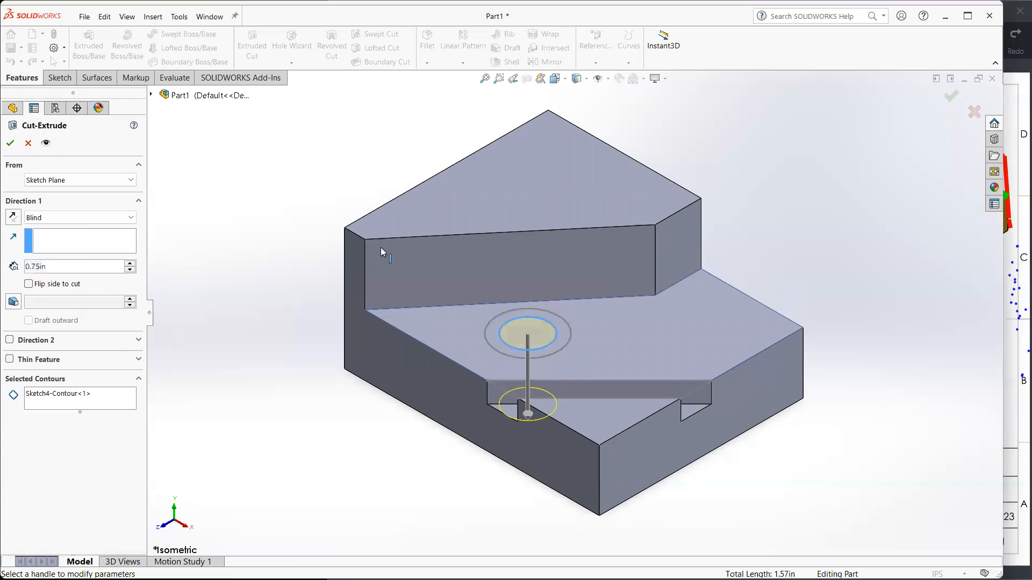
pyautogui.click(77, 218)
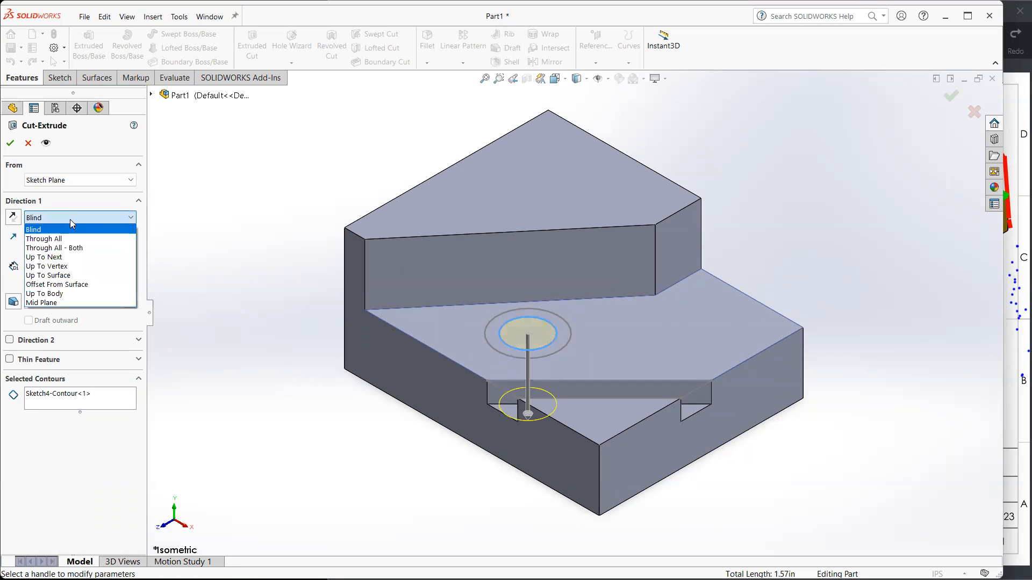
pyautogui.click(76, 240)
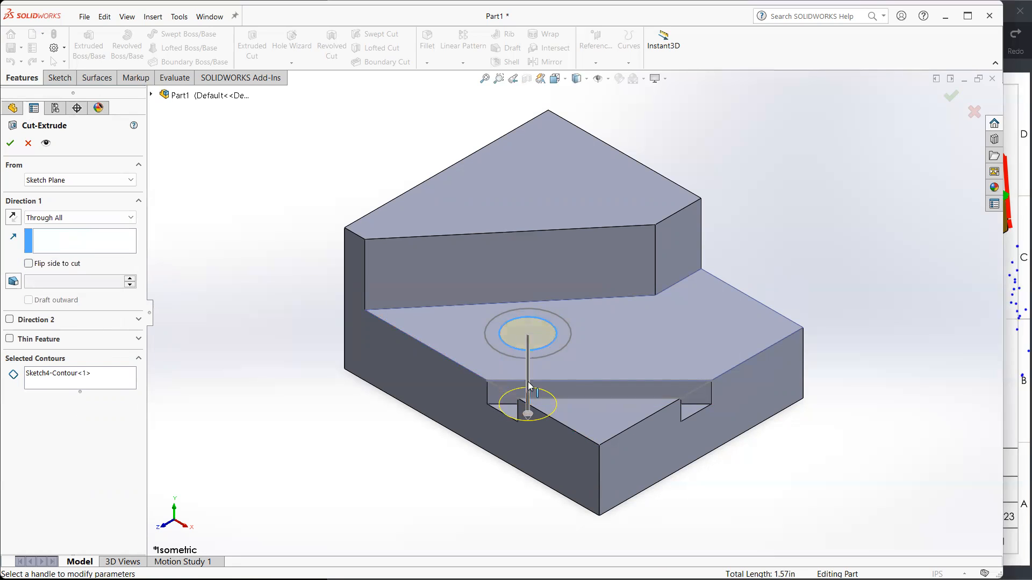
pyautogui.moveTo(555, 357); pyautogui.dragTo(536, 404, button='middle')
pyautogui.click(12, 144)
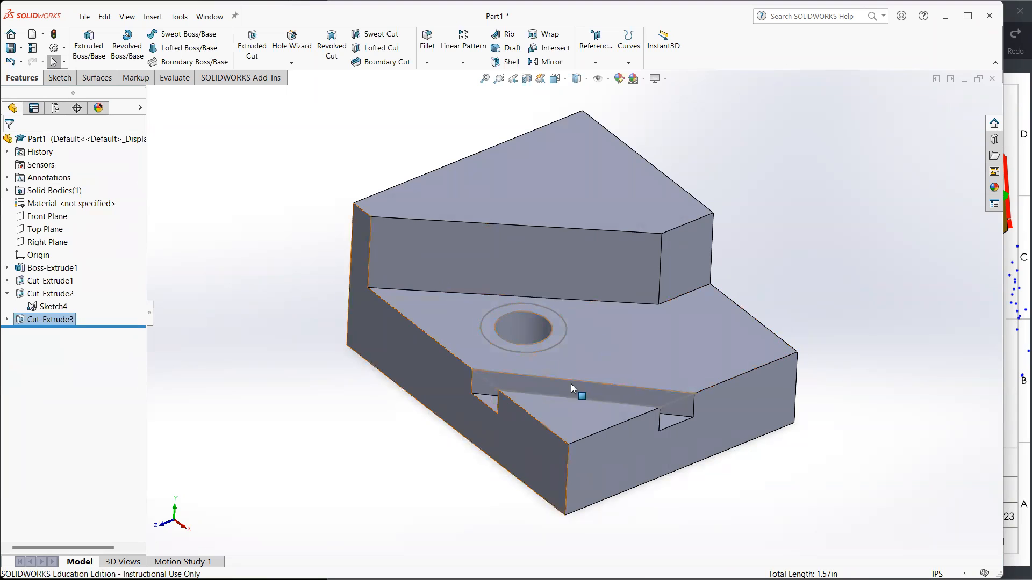
pyautogui.moveTo(524, 322); pyautogui.dragTo(543, 373, button='middle')
pyautogui.hotkey('ctrl', '7')
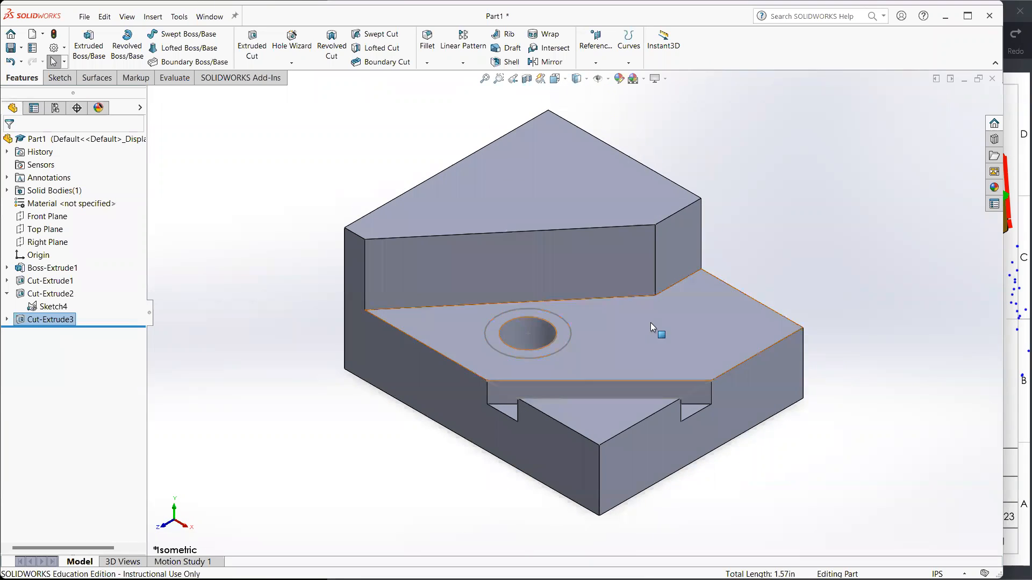
# Check the counterbore depth in the drawing and try a blind cut of the outer circle contour, 0.35 in deep.
pyautogui.click(542, 356)
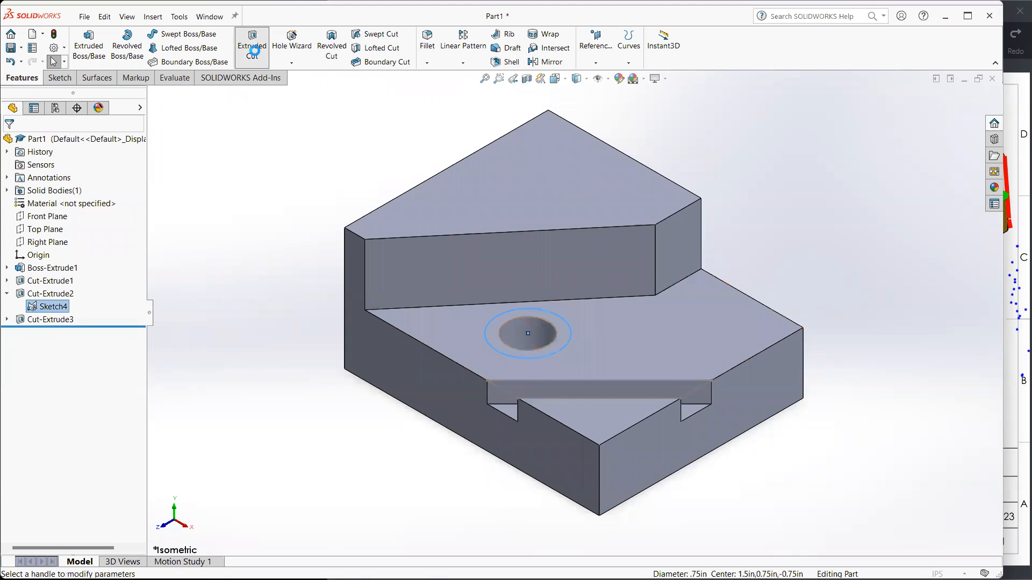
pyautogui.click(252, 48)
pyautogui.click(1016, 278)
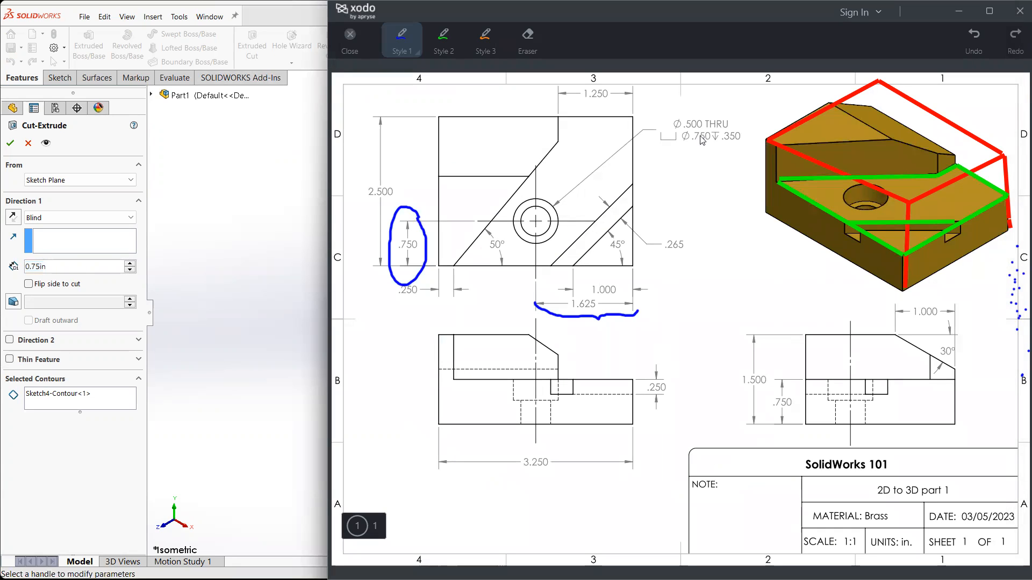
pyautogui.moveTo(714, 150)
pyautogui.mouseDown()
pyautogui.moveTo(744, 130)
pyautogui.moveTo(717, 145)
pyautogui.moveTo(729, 147)
pyautogui.mouseUp()
pyautogui.click(254, 180)
pyautogui.click(102, 268)
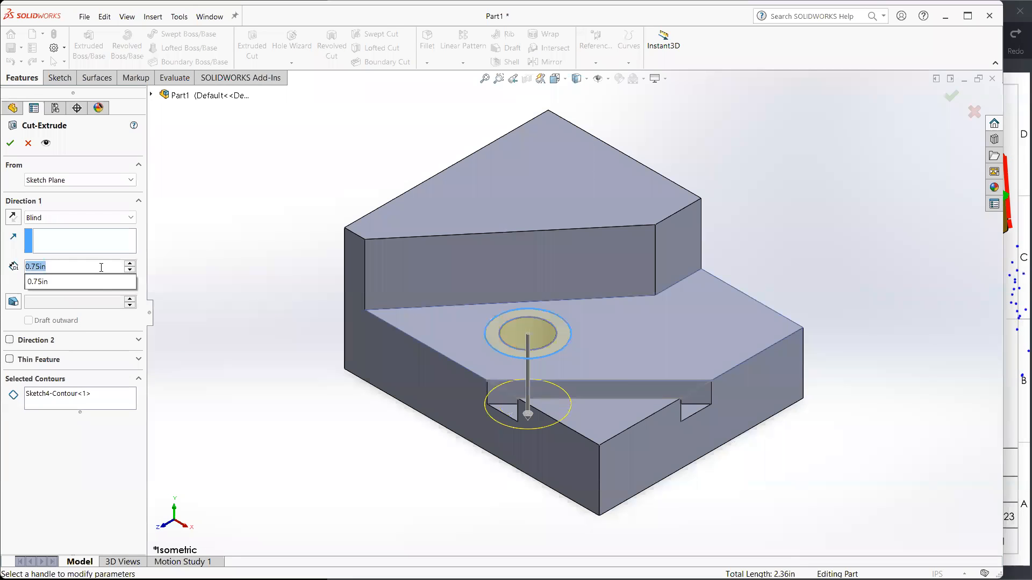
pyautogui.write('0.35')
pyautogui.press('Return')
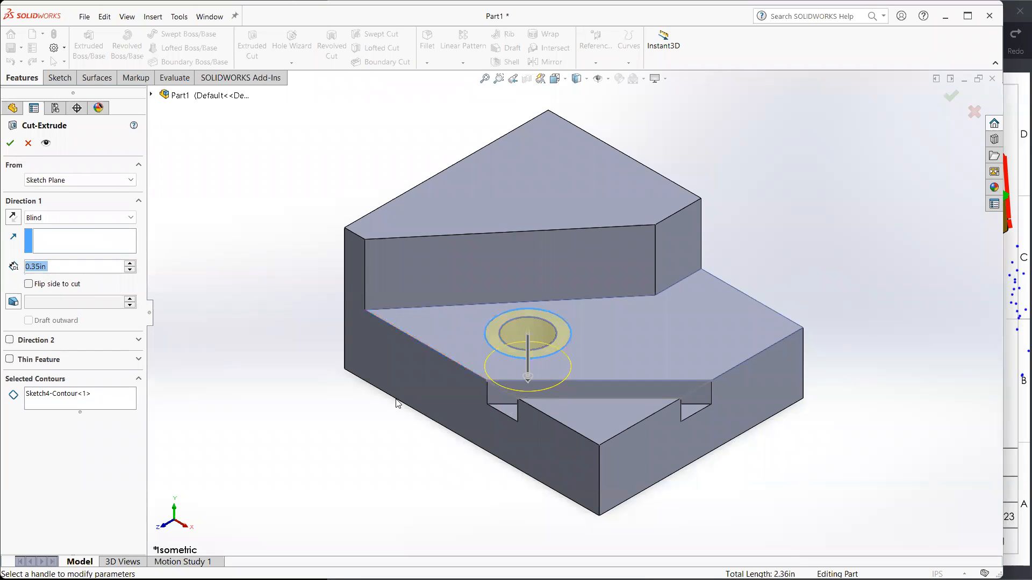
pyautogui.click(11, 143)
pyautogui.click(375, 360)
pyautogui.click(284, 419)
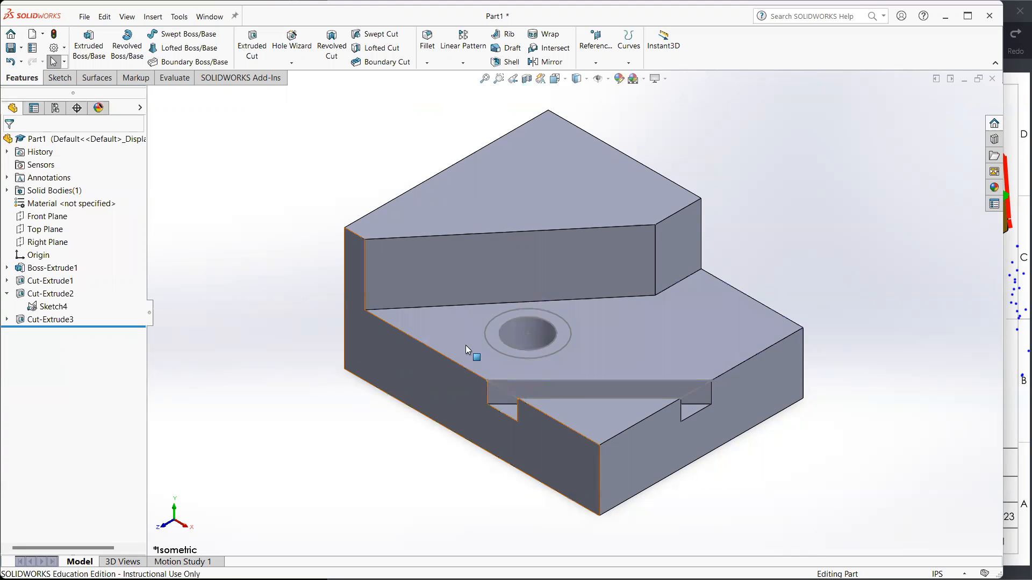
# Make a blind extruded cut 0.350 in deep, replacing the selected circle contour with the ring region between the two circles of Sketch4.
pyautogui.click(506, 345)
pyautogui.click(252, 46)
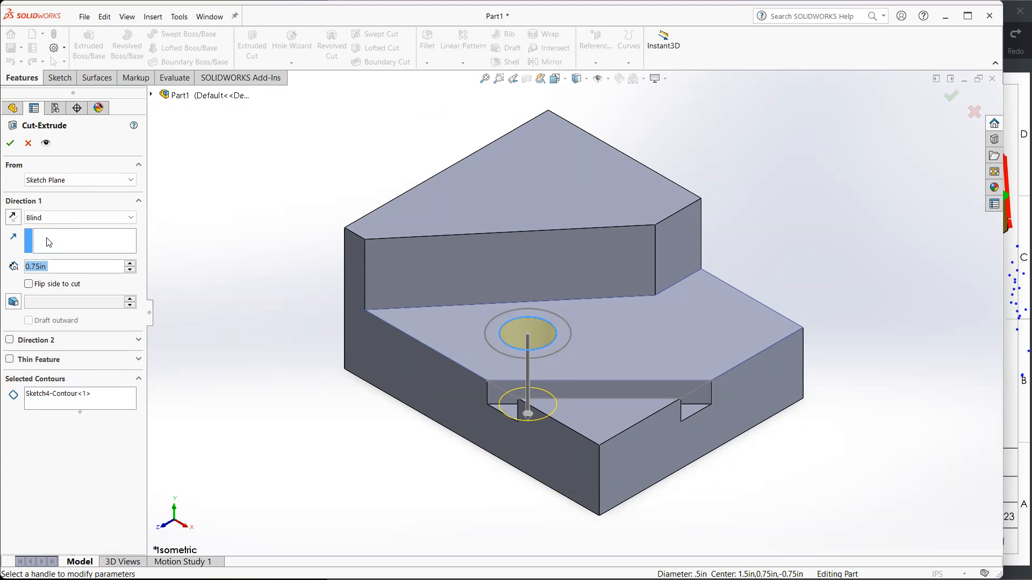
pyautogui.click(95, 404)
pyautogui.click(69, 399)
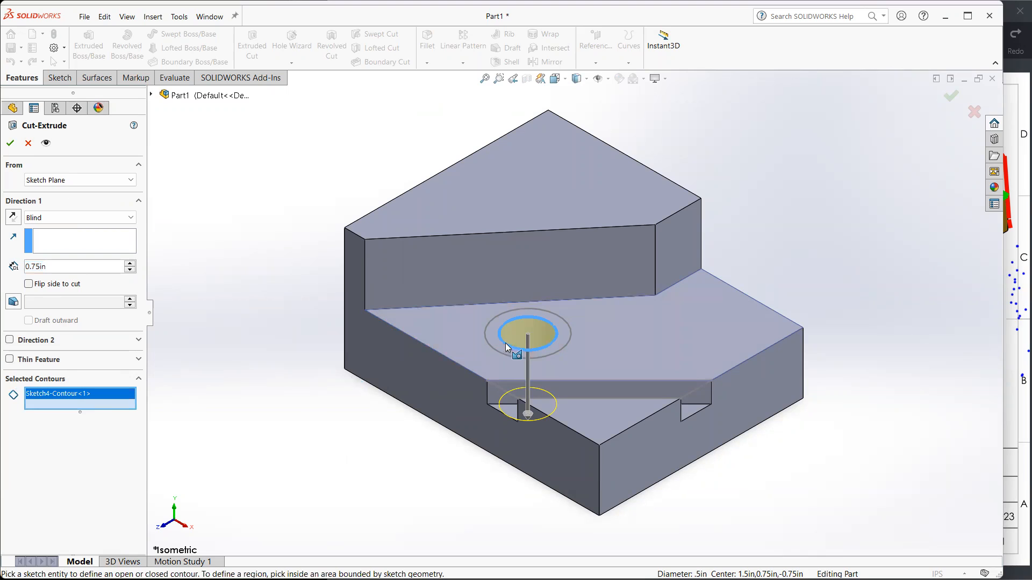
pyautogui.rightClick(56, 396)
pyautogui.click(95, 414)
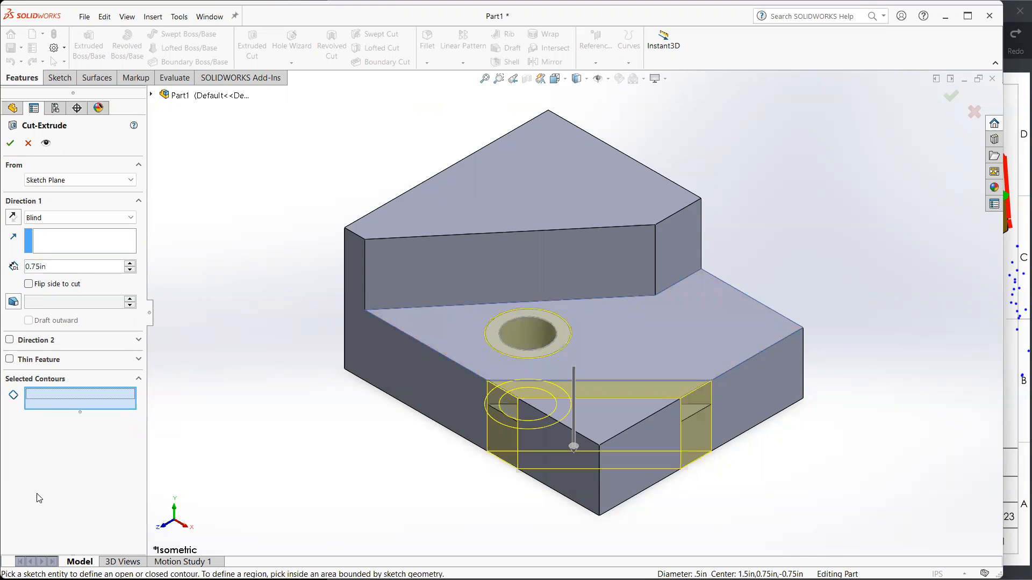
pyautogui.click(493, 339)
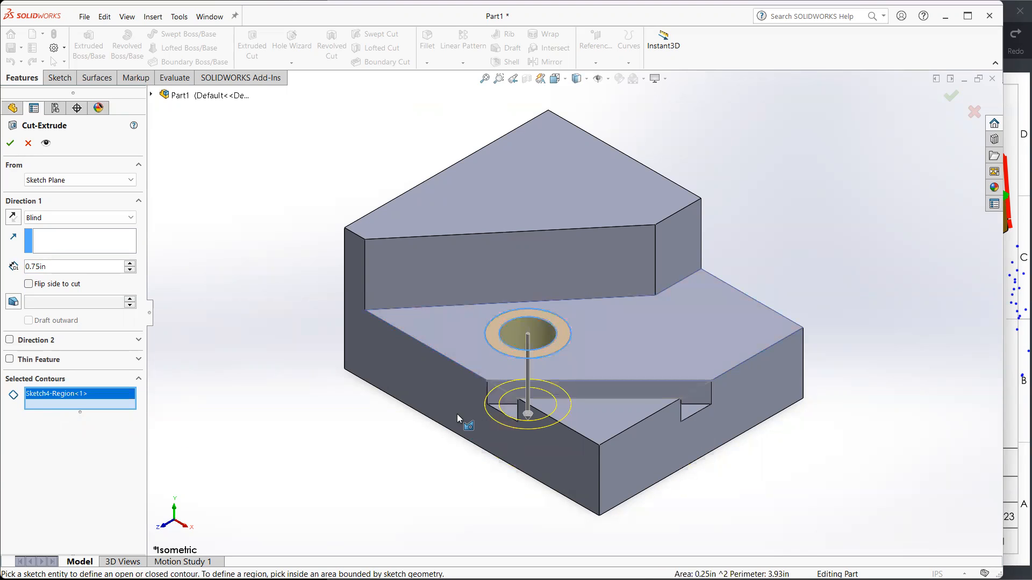
pyautogui.doubleClick(68, 269)
pyautogui.write('0.350')
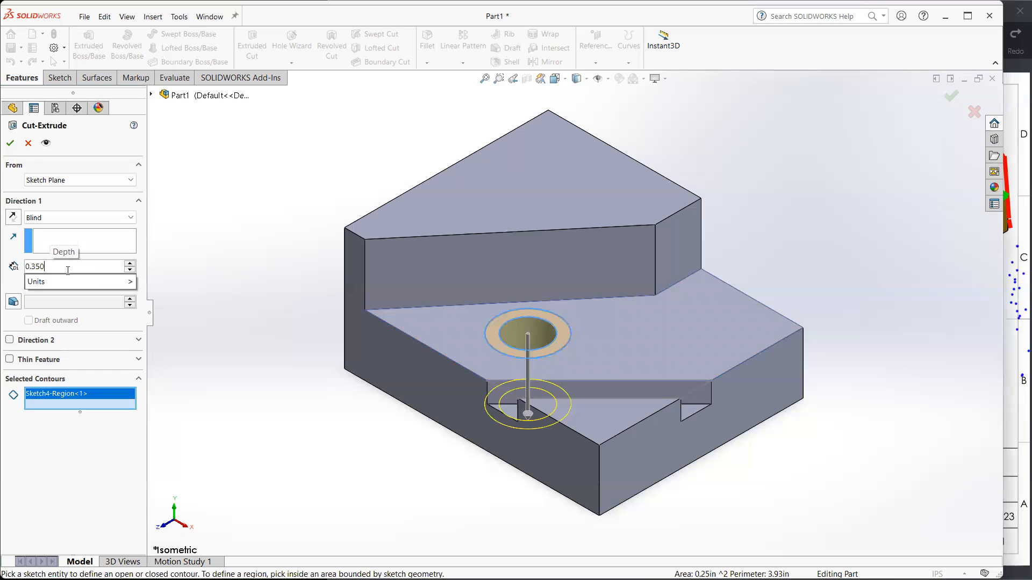
pyautogui.press('Return')
pyautogui.press('Return')
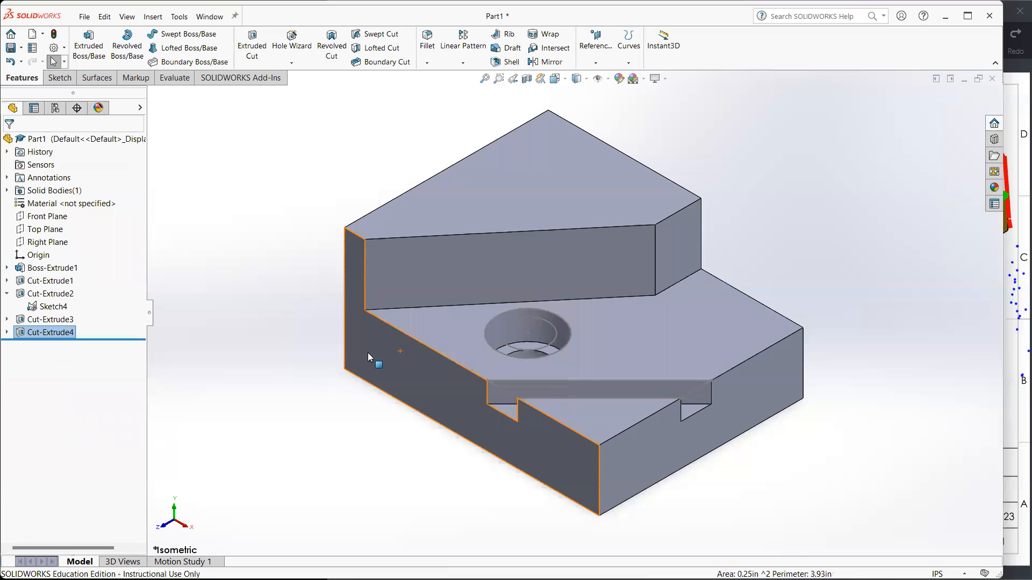
# Hide Sketch4 under the slot's cut feature and collapse the feature tree.
pyautogui.moveTo(344, 310); pyautogui.dragTo(422, 247, button='middle')
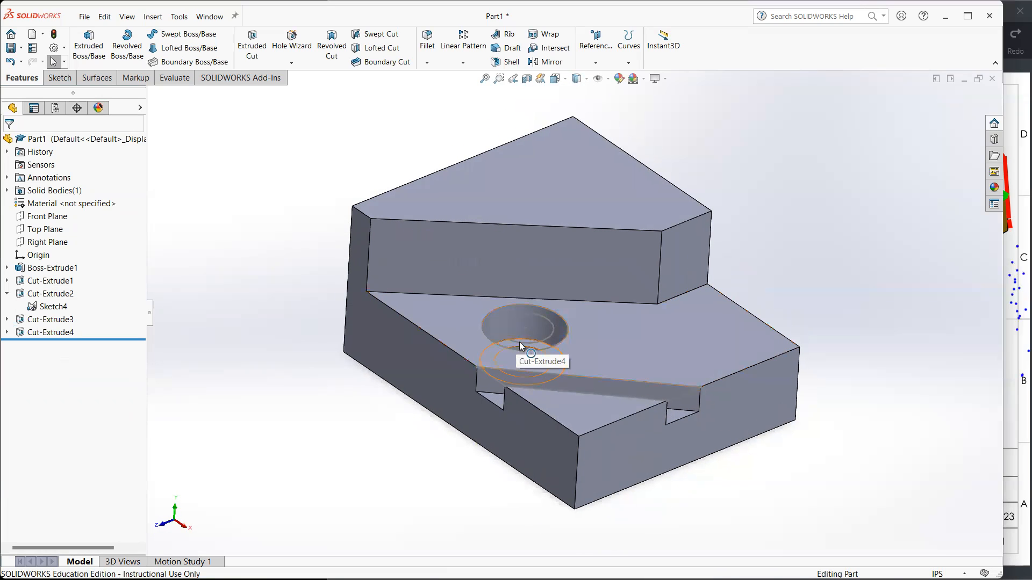
pyautogui.click(529, 342)
pyautogui.click(498, 380)
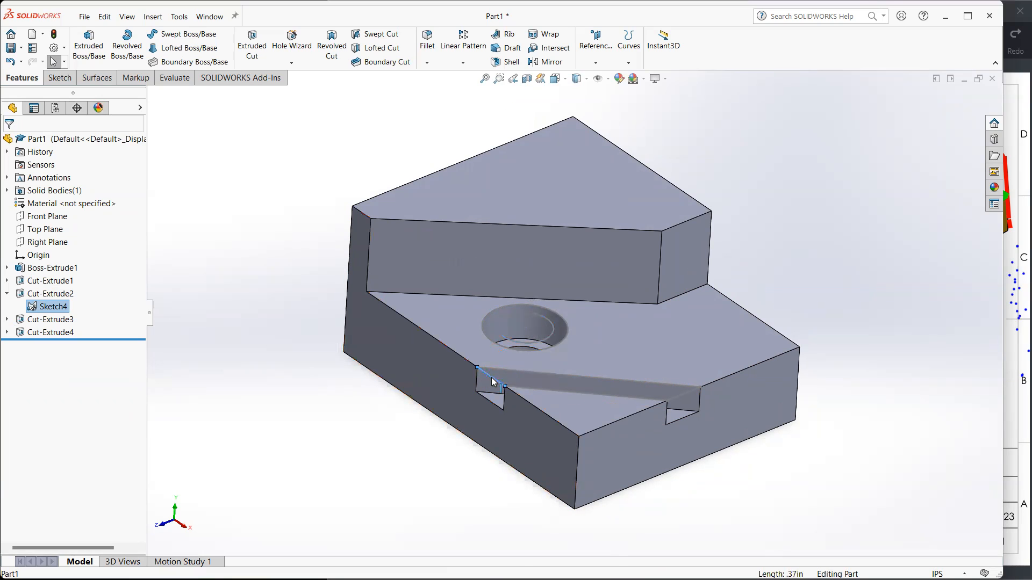
pyautogui.rightClick(491, 377)
pyautogui.click(272, 385)
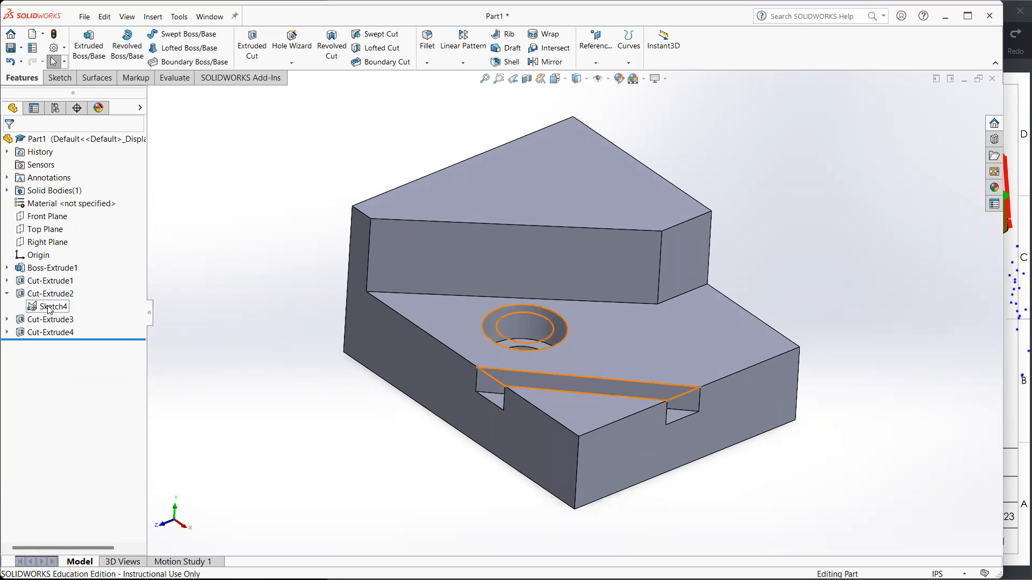
pyautogui.rightClick(47, 306)
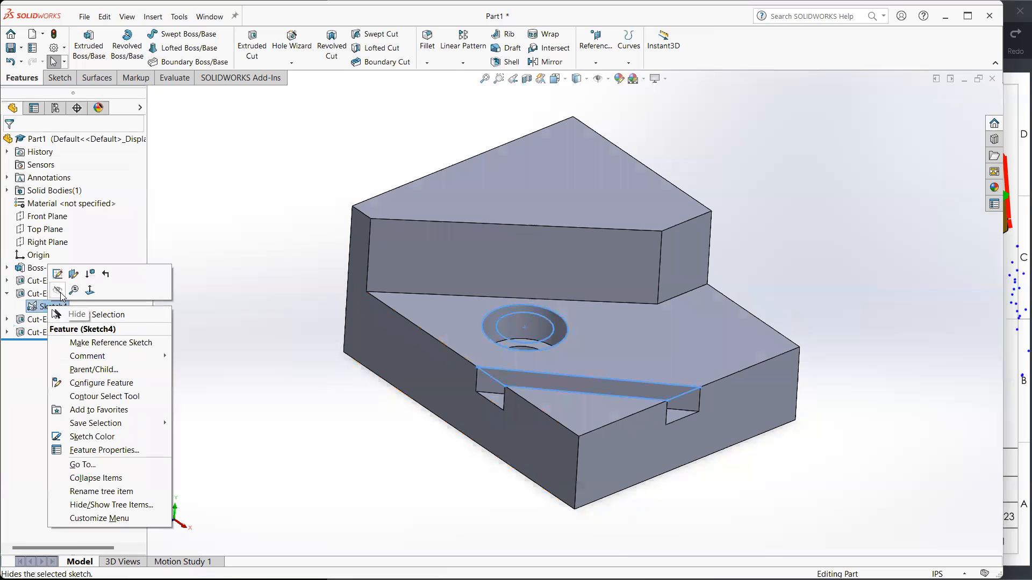
pyautogui.click(57, 293)
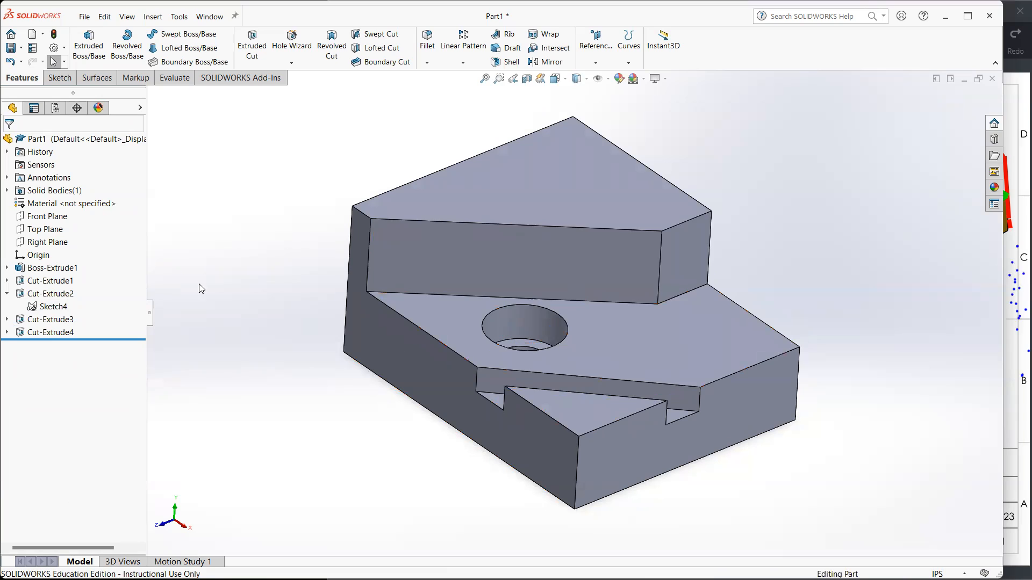
pyautogui.hotkey('shift', 'c')
# Circle the sloped cut's 1.000 and 30° dimensions in the drawing's side view.
pyautogui.click(1013, 252)
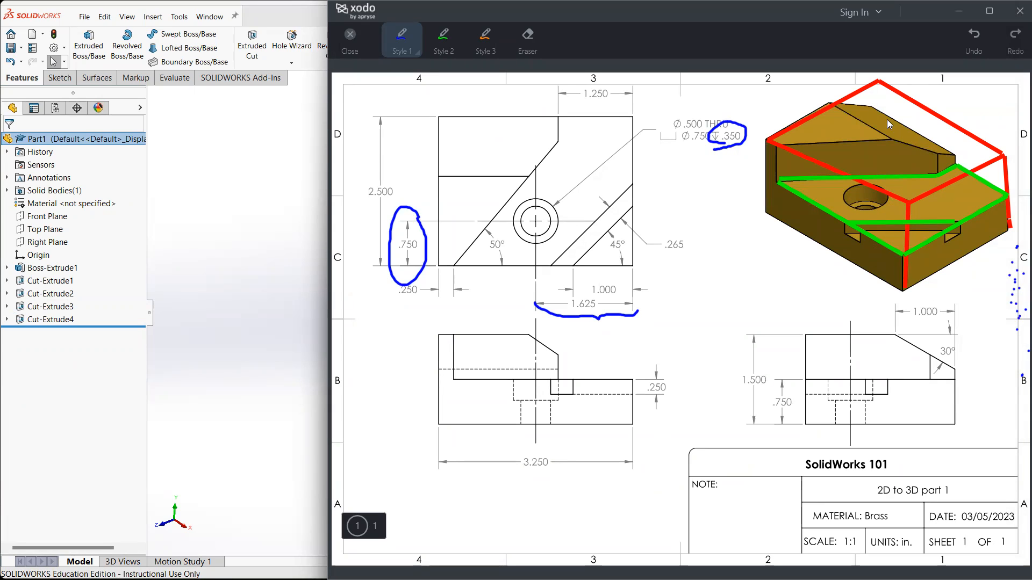
pyautogui.moveTo(913, 127); pyautogui.dragTo(870, 112)
pyautogui.hotkey('ctrl', 'z')
pyautogui.moveTo(967, 327)
pyautogui.mouseDown()
pyautogui.moveTo(884, 308)
pyautogui.moveTo(930, 380)
pyautogui.moveTo(967, 325)
pyautogui.moveTo(952, 318)
pyautogui.mouseUp()
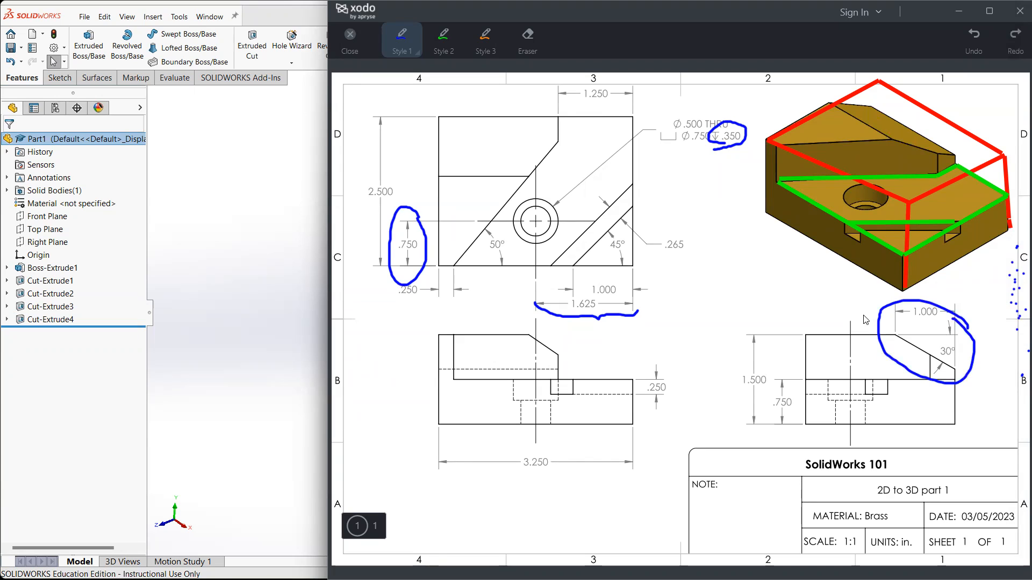
pyautogui.click(264, 212)
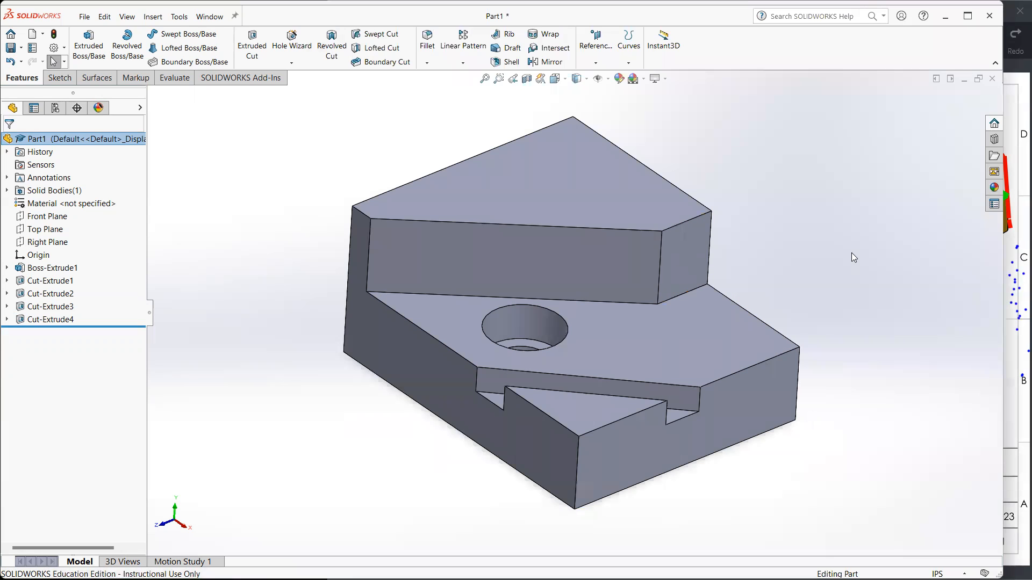
# Inspect the raised portion's narrow end face and compare it with the sloped edge in the drawing's side view.
pyautogui.click(689, 245)
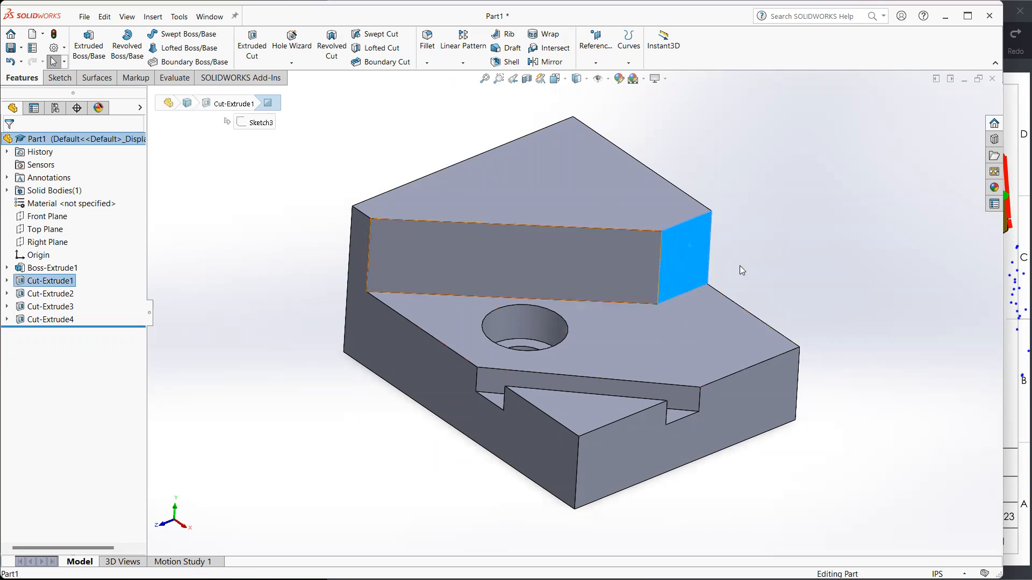
pyautogui.click(1013, 285)
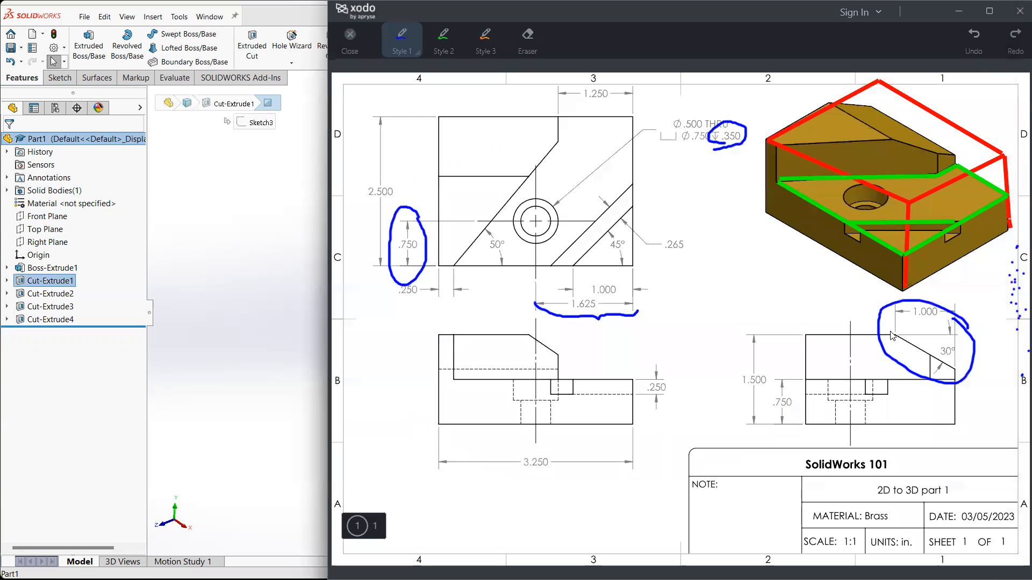
pyautogui.moveTo(895, 335)
pyautogui.mouseDown()
pyautogui.moveTo(949, 333)
pyautogui.moveTo(959, 370)
pyautogui.moveTo(895, 340)
pyautogui.mouseUp()
pyautogui.click(207, 215)
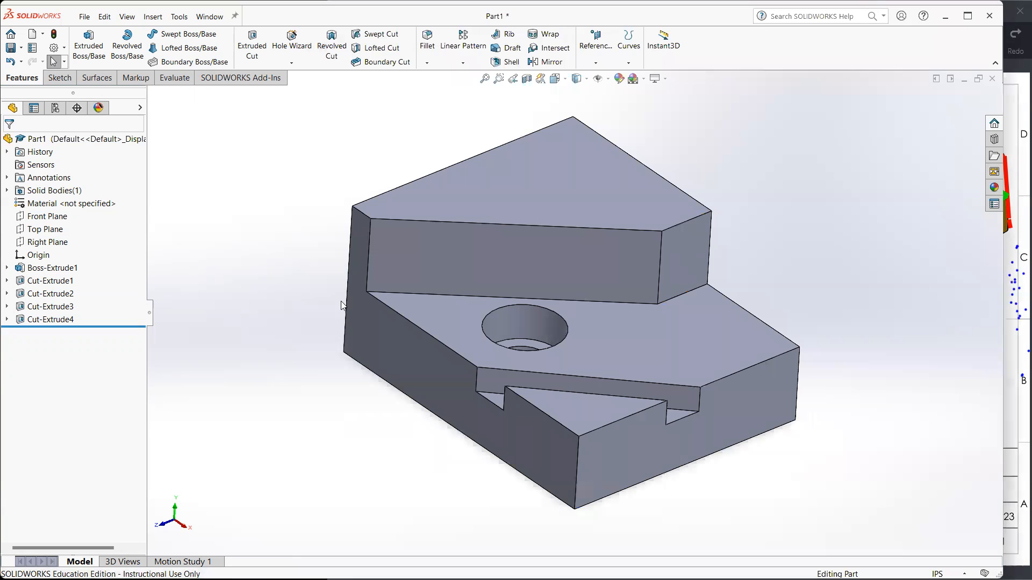
pyautogui.click(597, 57)
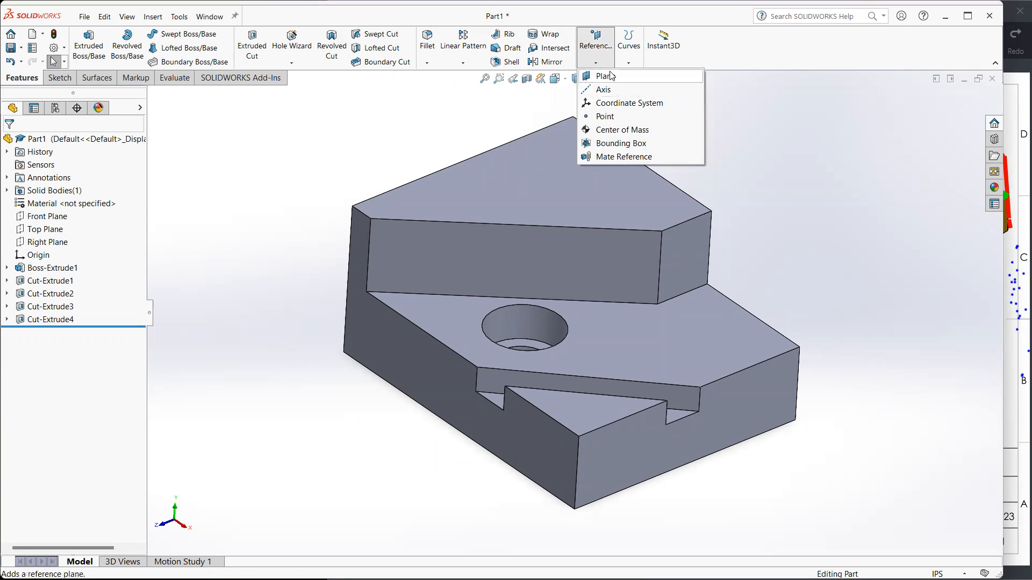
pyautogui.click(775, 200)
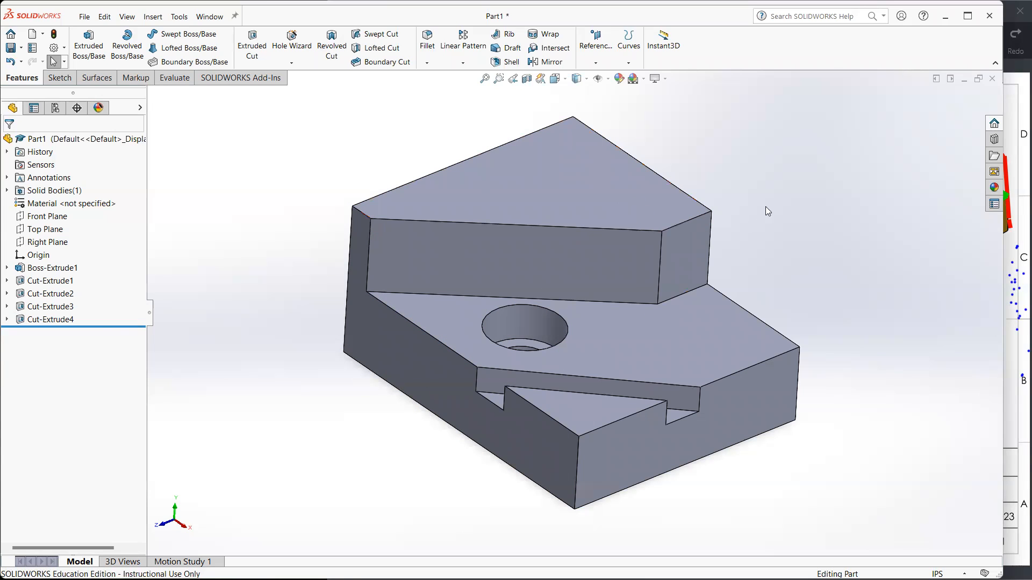
pyautogui.moveTo(542, 218); pyautogui.dragTo(493, 236, button='middle')
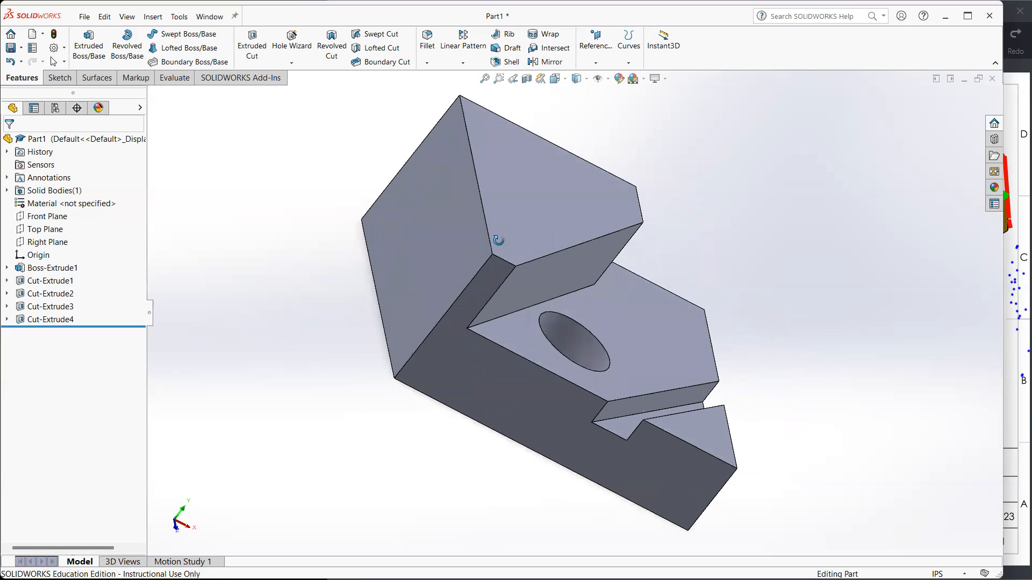
# Start a sketch on the raised portion's narrow end face and check the sloped cut in the drawing's side view.
pyautogui.moveTo(772, 318); pyautogui.dragTo(659, 253, button='middle')
pyautogui.click(659, 253)
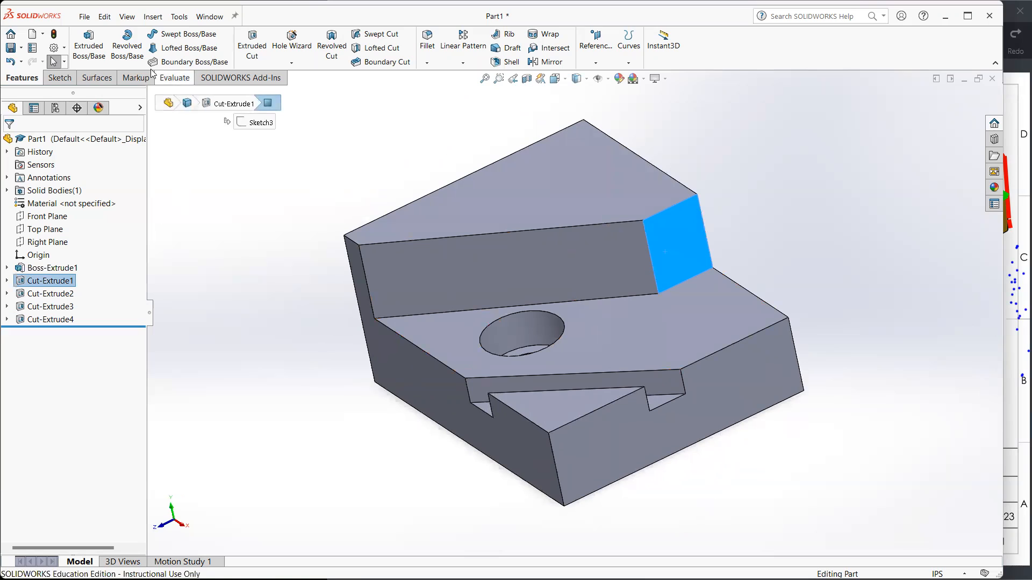
pyautogui.click(59, 78)
pyautogui.click(17, 43)
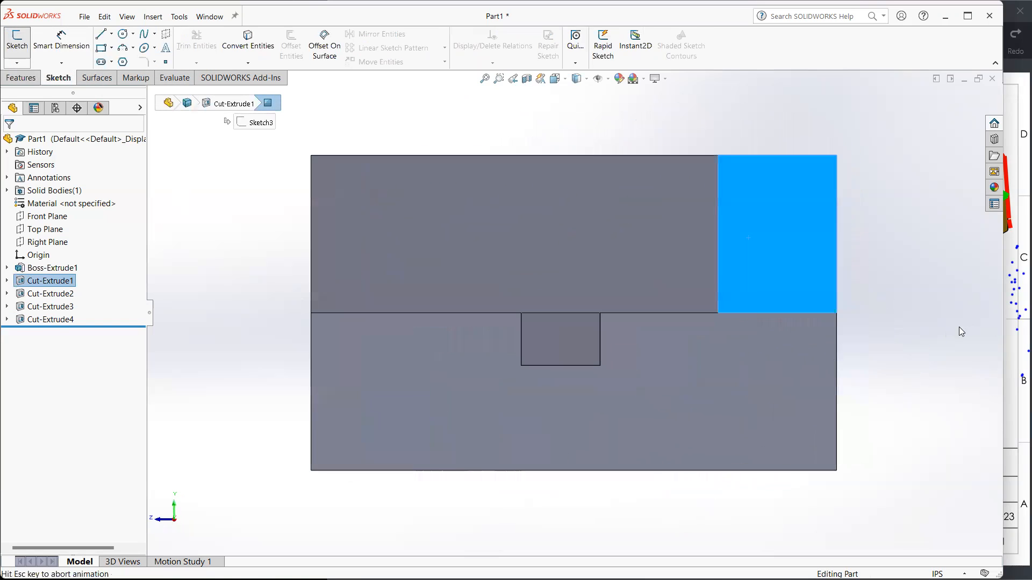
pyautogui.click(1014, 341)
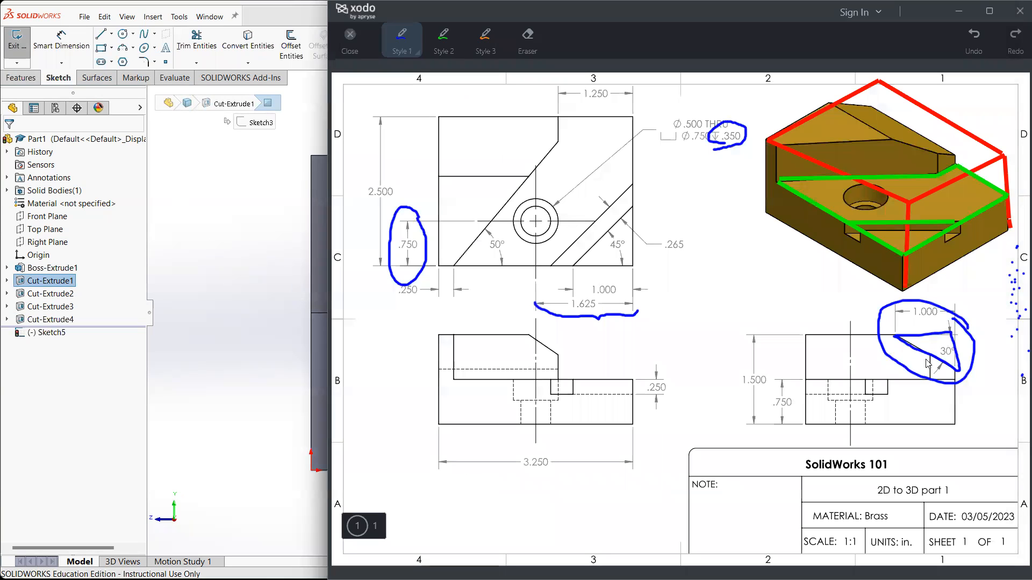
pyautogui.click(220, 217)
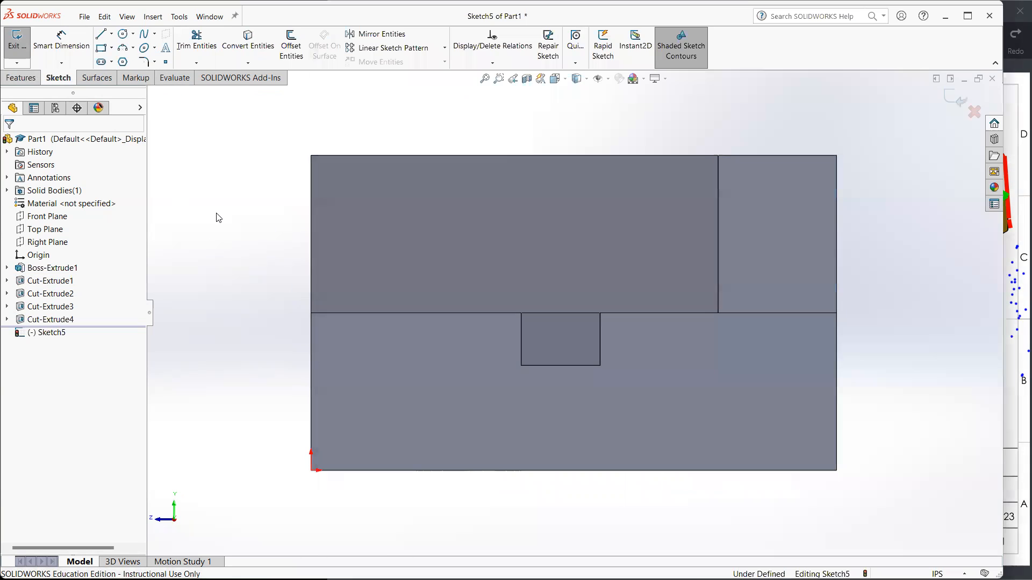
# Sketch a sloped line from the block's top edge down to its outer vertical edge, spanning about 0.68 in horizontally.
pyautogui.click(101, 33)
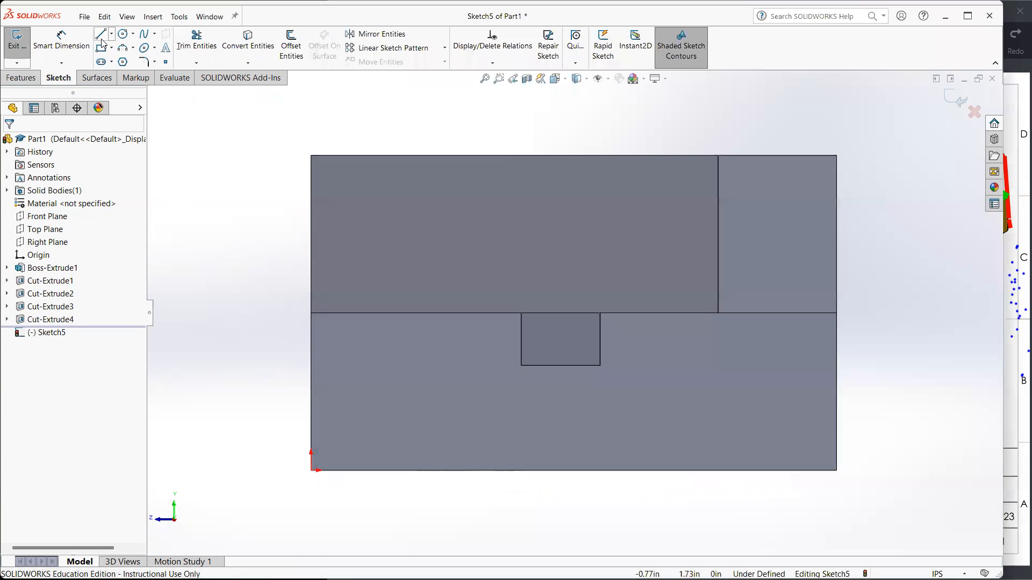
pyautogui.click(693, 156)
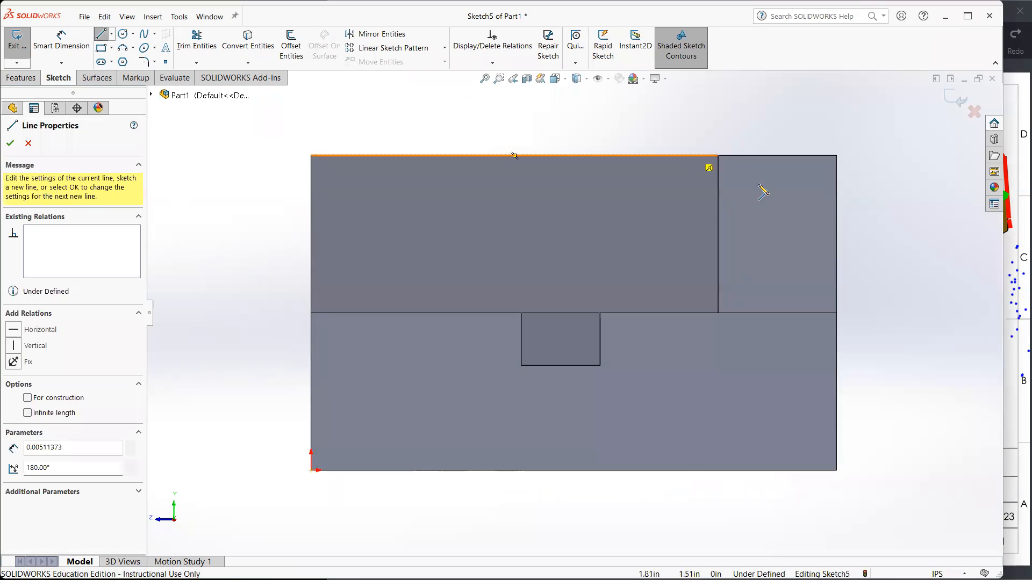
pyautogui.click(836, 239)
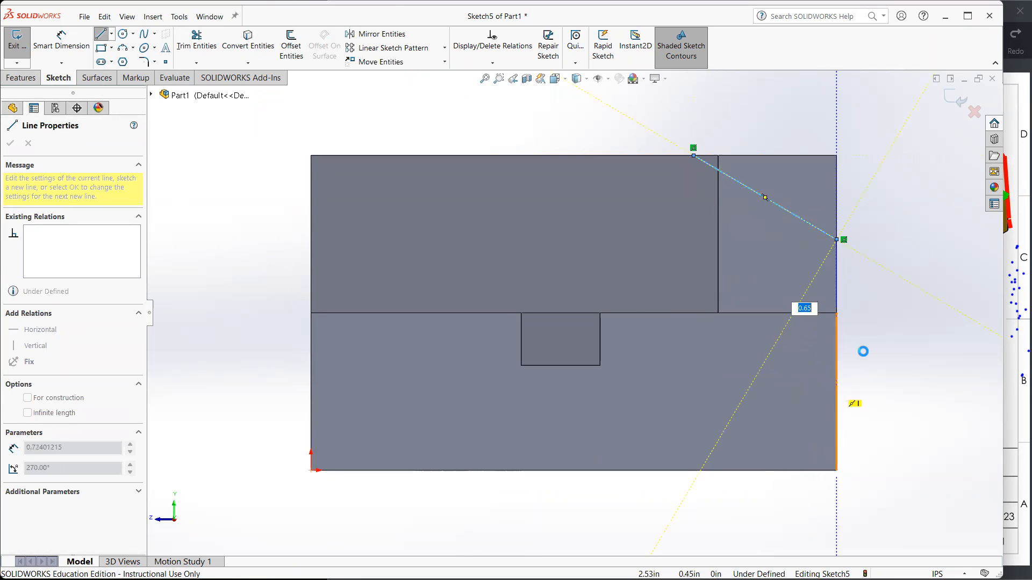
pyautogui.press('Escape')
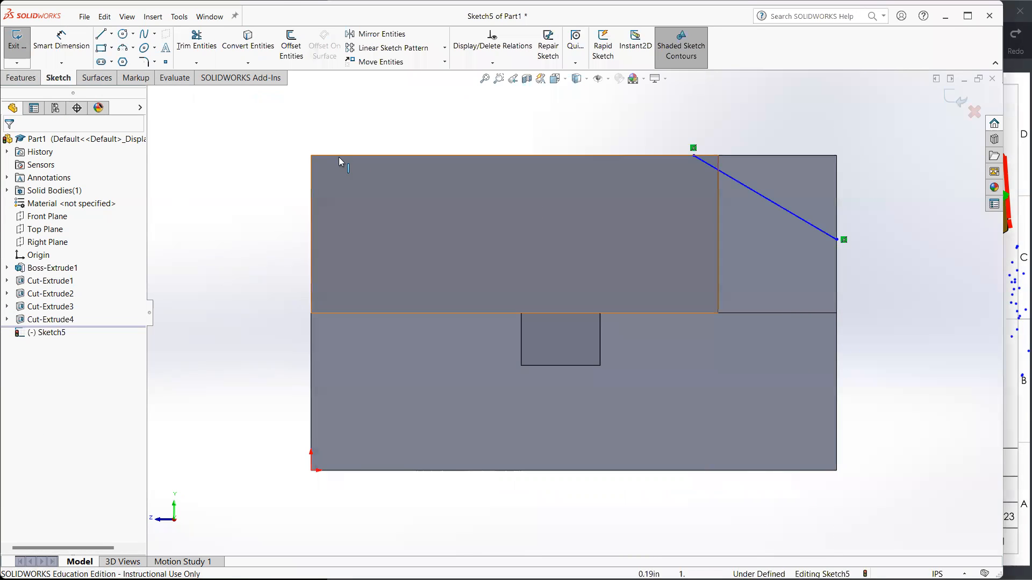
# Dimension the horizontal distance from the sloped line's upper endpoint to the outer vertical edge as 1.000 in.
pyautogui.click(68, 40)
pyautogui.click(694, 155)
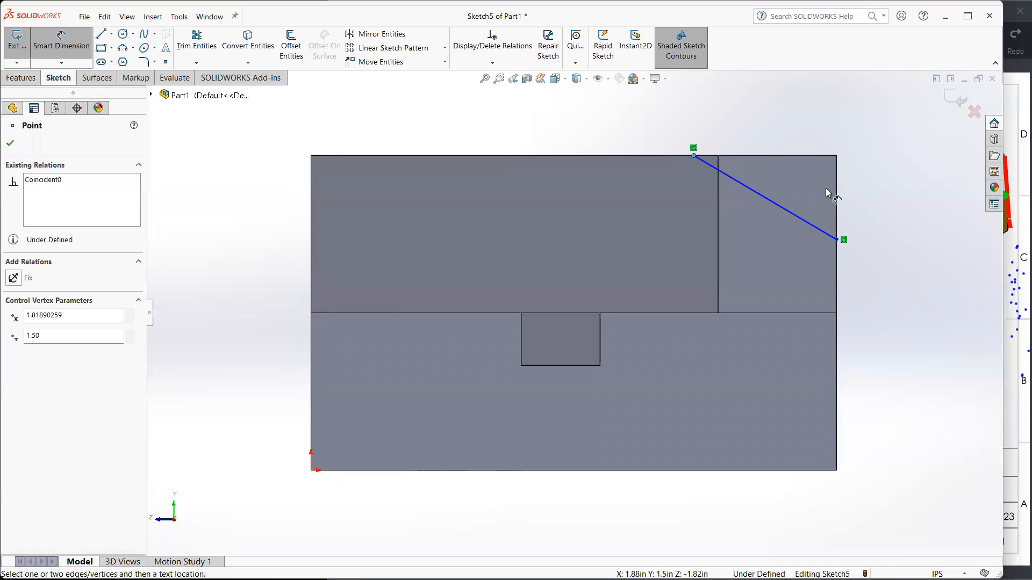
pyautogui.click(836, 194)
pyautogui.click(791, 127)
pyautogui.write('1')
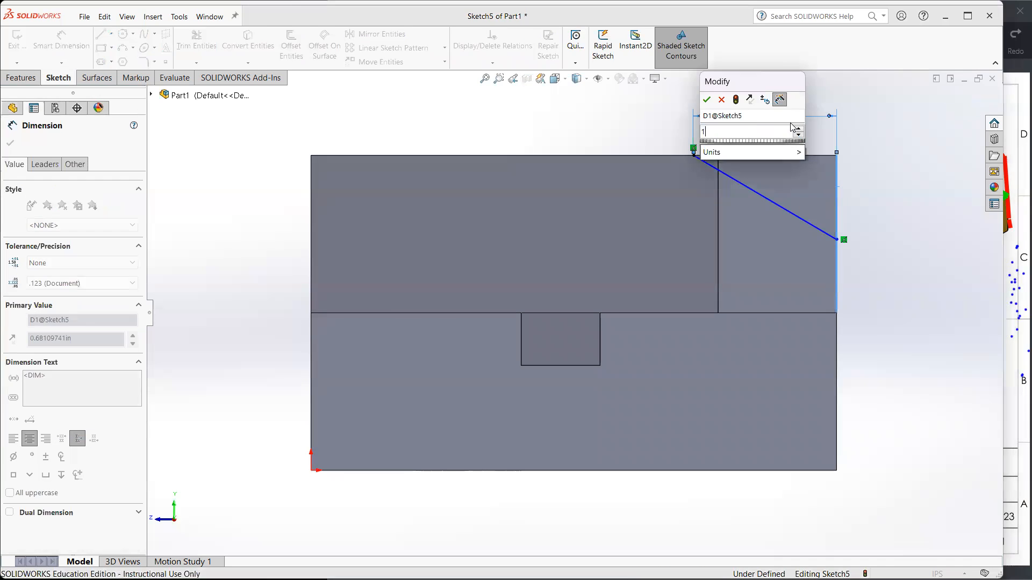
pyautogui.press('Return')
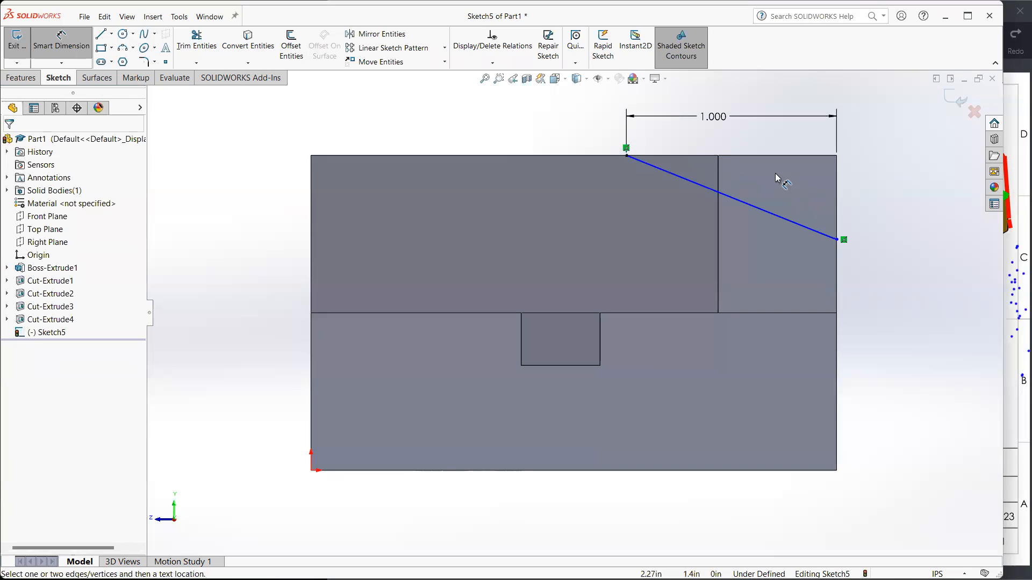
# Dimension the angle between the top edge and the sloped line as 30°, reposition its label and exit the sketch.
pyautogui.click(682, 156)
pyautogui.click(694, 185)
pyautogui.click(802, 213)
pyautogui.write('30')
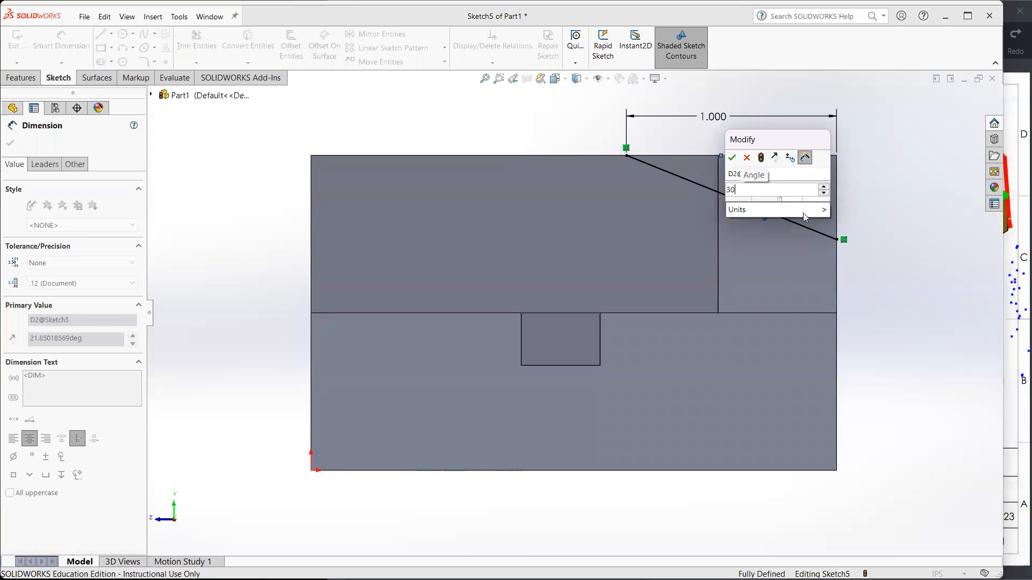
pyautogui.press('Return')
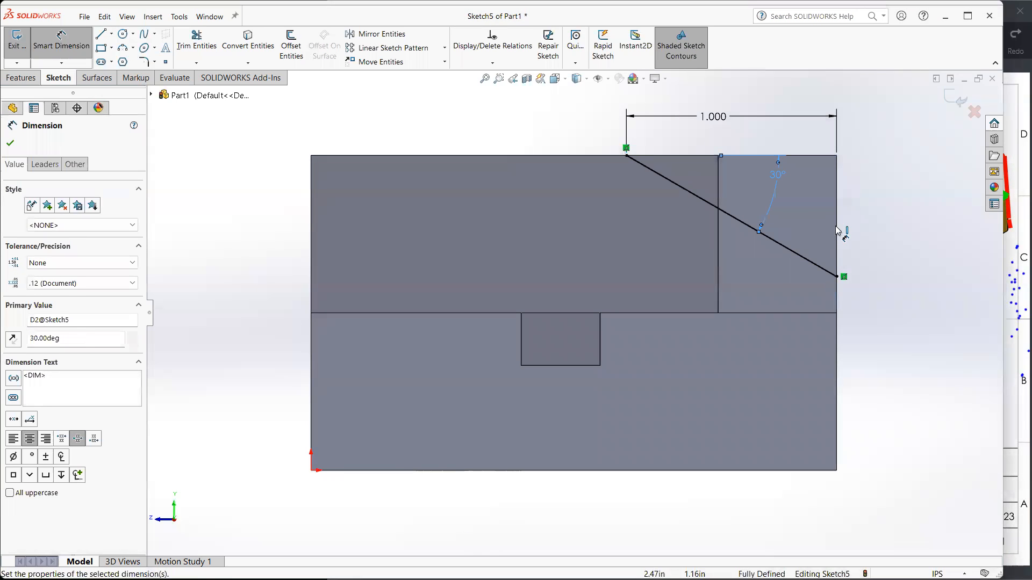
pyautogui.click(875, 239)
pyautogui.moveTo(773, 173); pyautogui.dragTo(777, 193)
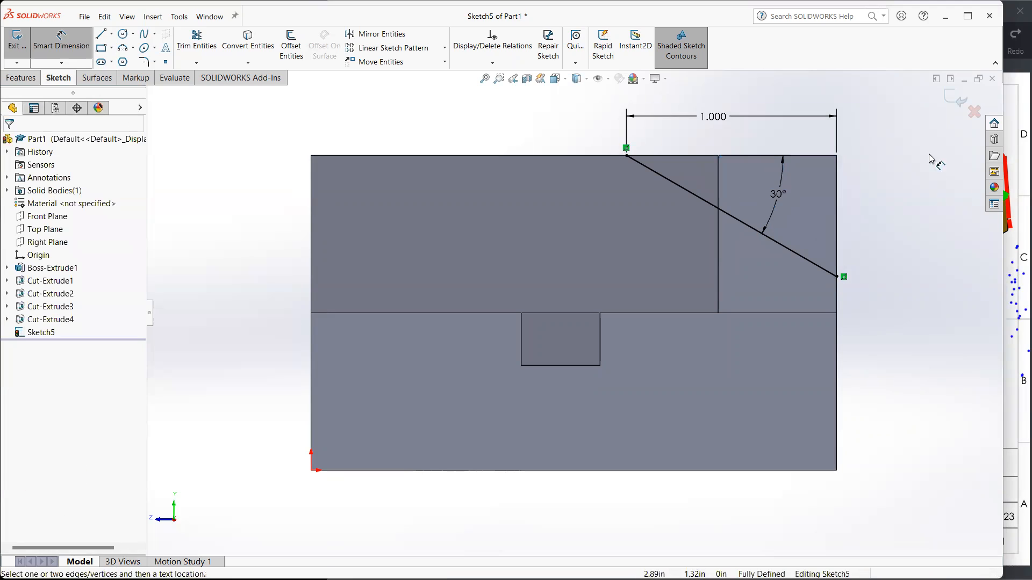
pyautogui.click(955, 100)
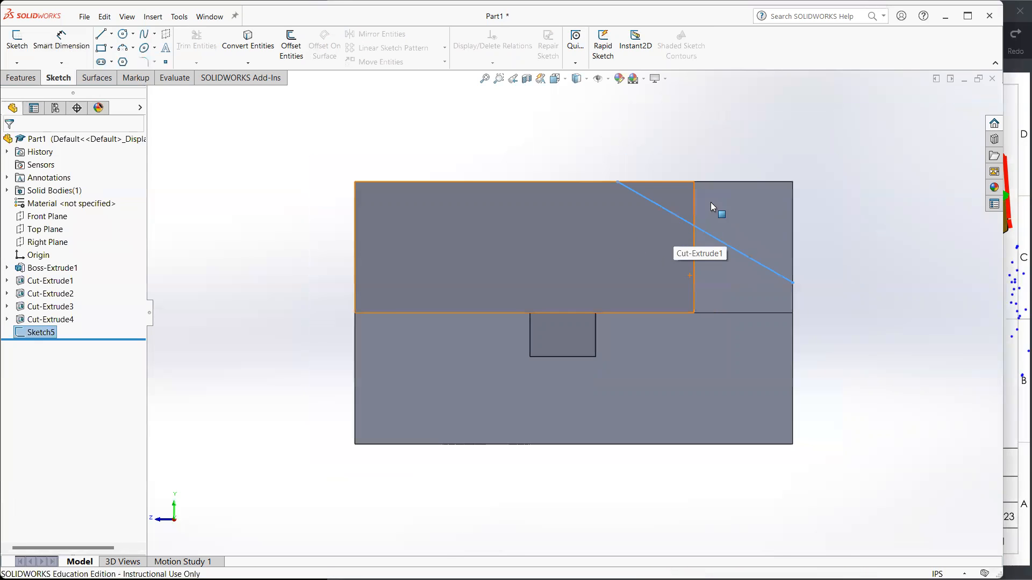
pyautogui.click(21, 78)
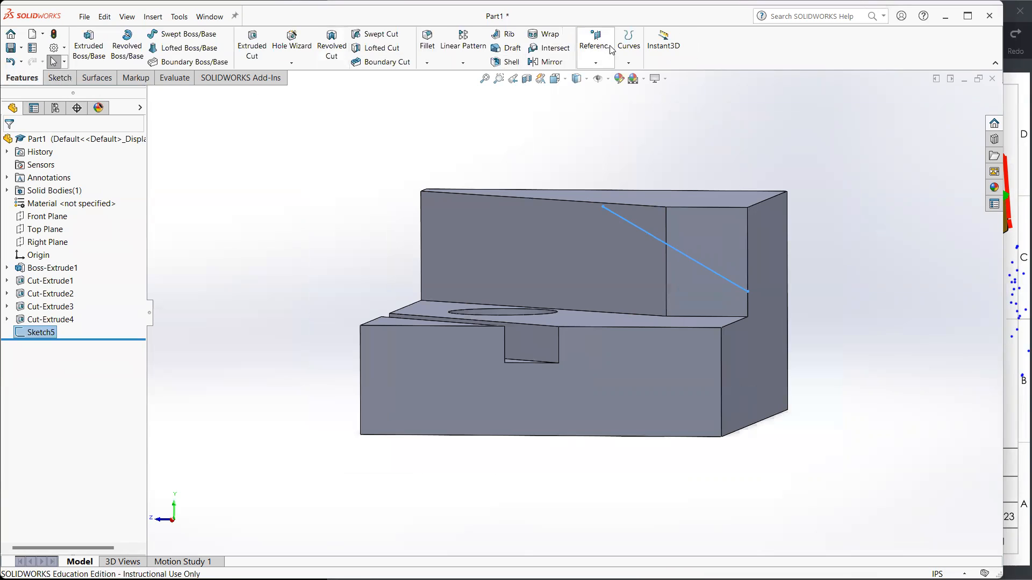
pyautogui.click(602, 48)
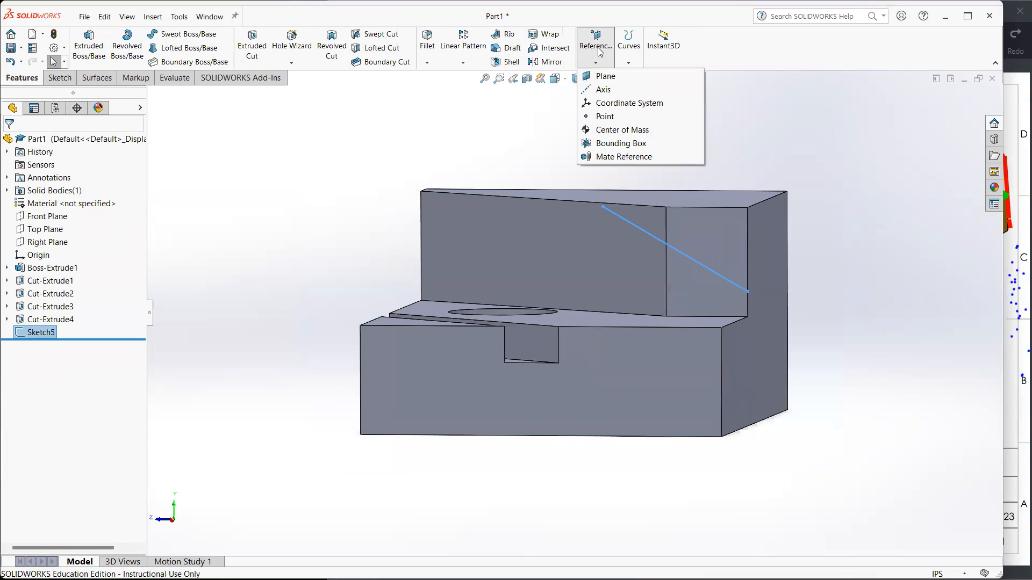
pyautogui.click(614, 81)
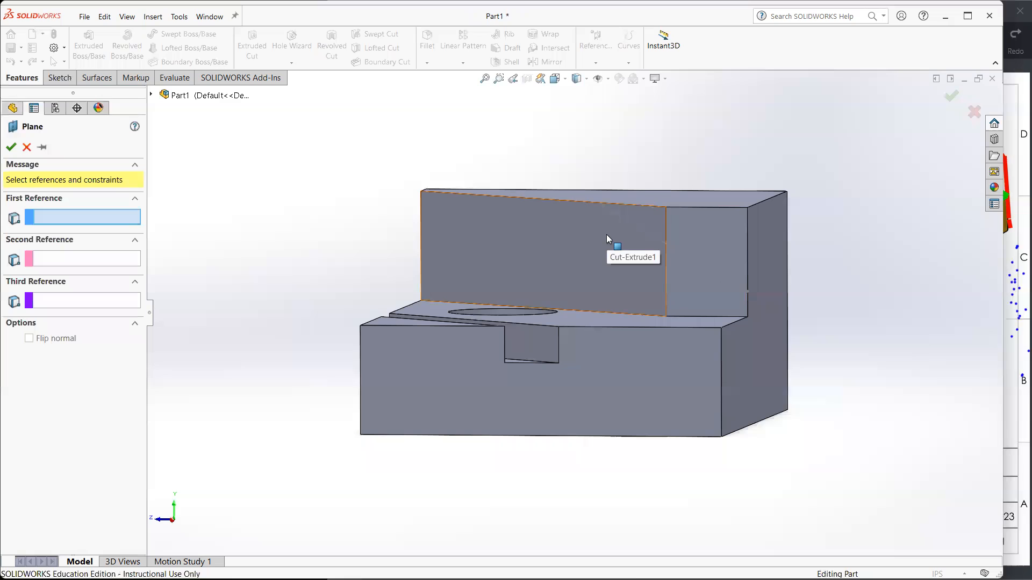
pyautogui.click(684, 257)
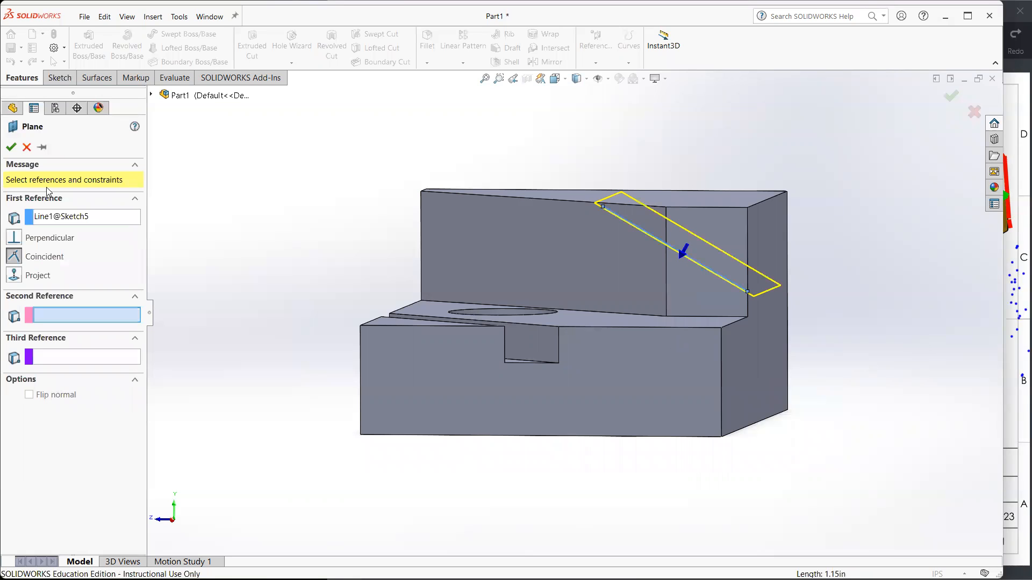
pyautogui.press('Left')
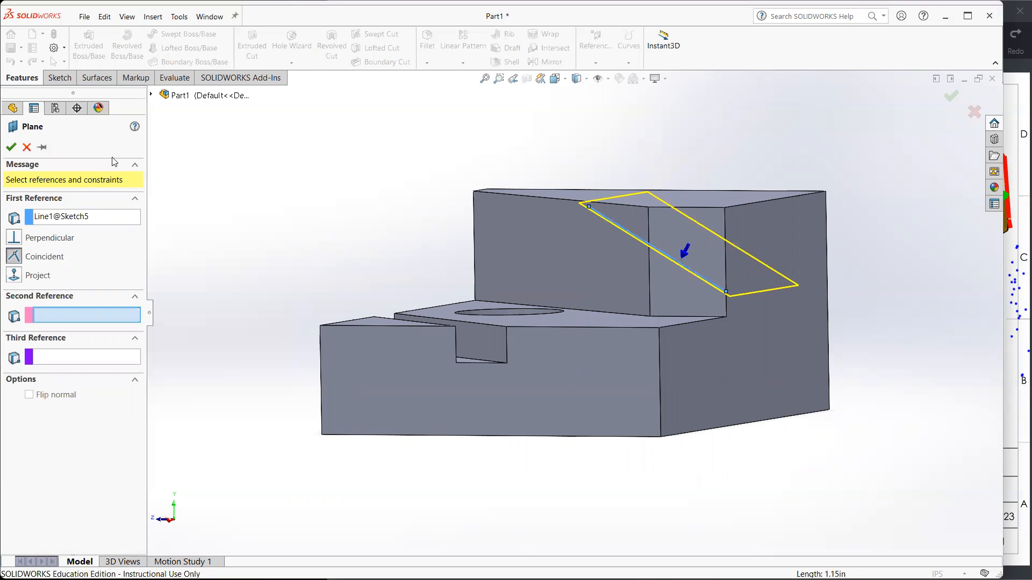
pyautogui.click(27, 147)
# Start a sketch on the block's full rectangular end face opposite the narrow end face.
pyautogui.moveTo(674, 282); pyautogui.dragTo(701, 300, button='middle')
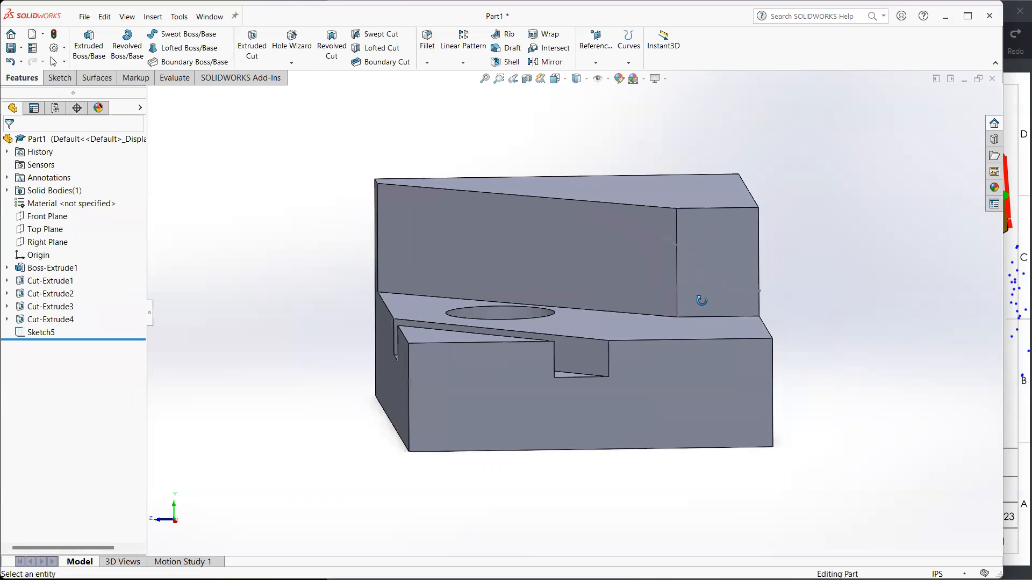
pyautogui.moveTo(700, 253); pyautogui.dragTo(562, 318, button='middle')
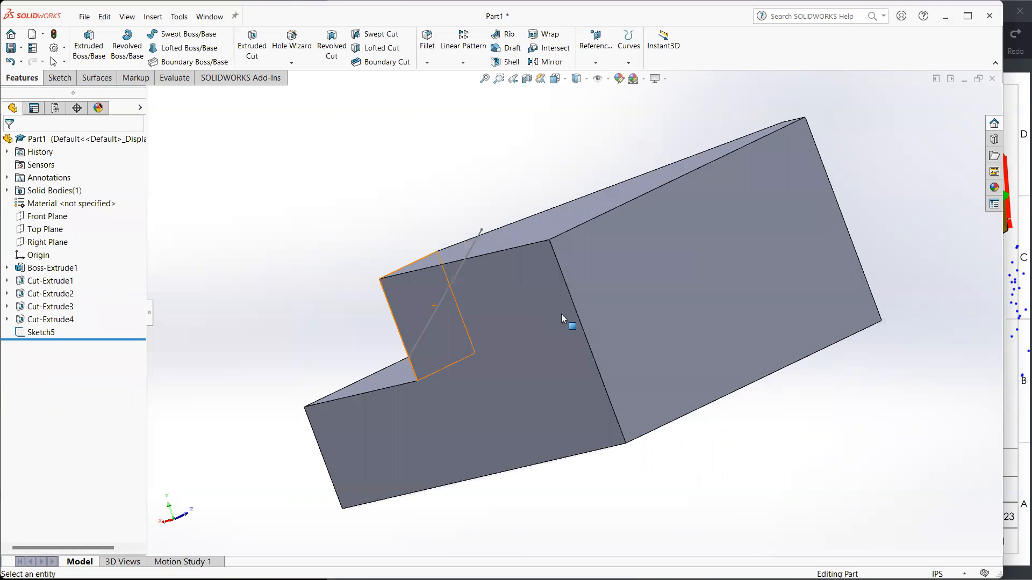
pyautogui.click(583, 322)
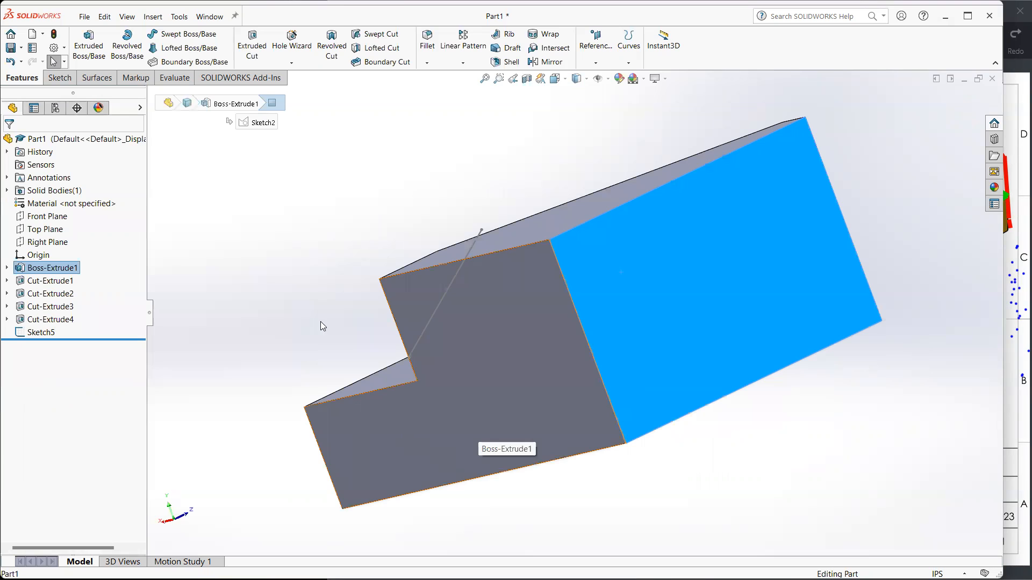
pyautogui.click(60, 77)
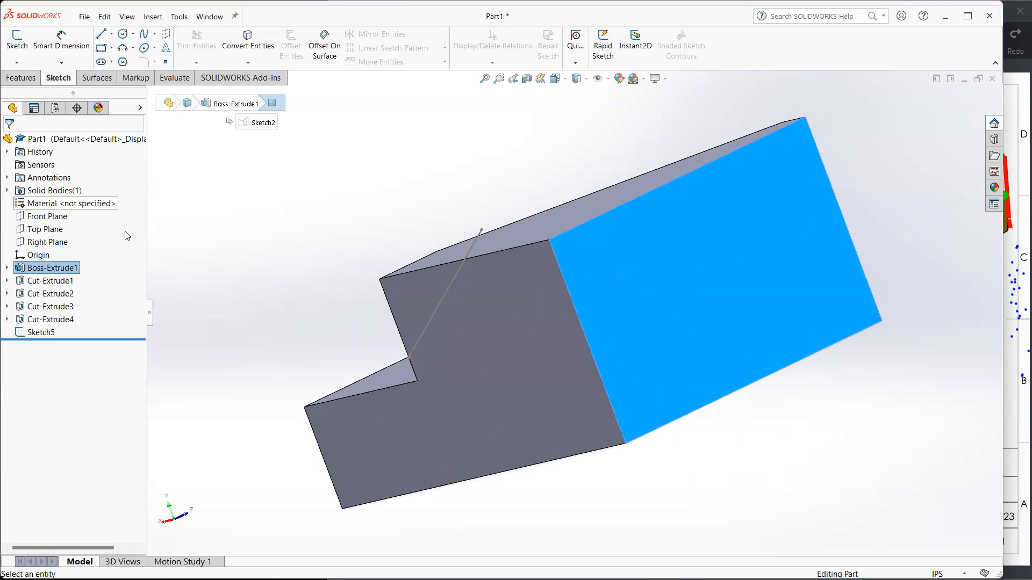
pyautogui.click(20, 55)
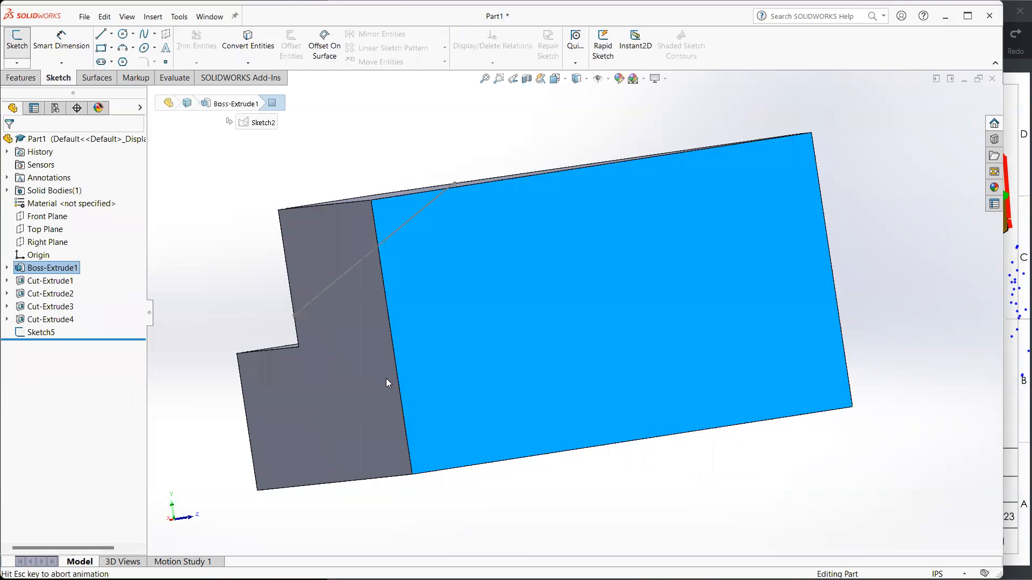
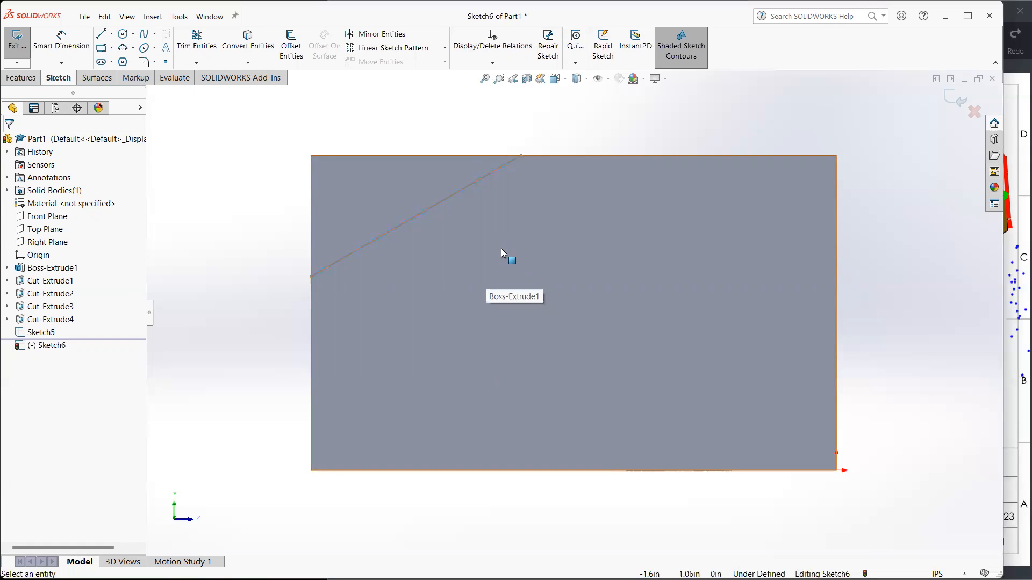
# Convert the sloped line of Sketch5 into the new sketch on the full rectangular end face.
pyautogui.moveTo(421, 246)
pyautogui.mouseDown(button='middle')
pyautogui.moveTo(589, 282)
pyautogui.moveTo(760, 290)
pyautogui.mouseUp(button='middle')
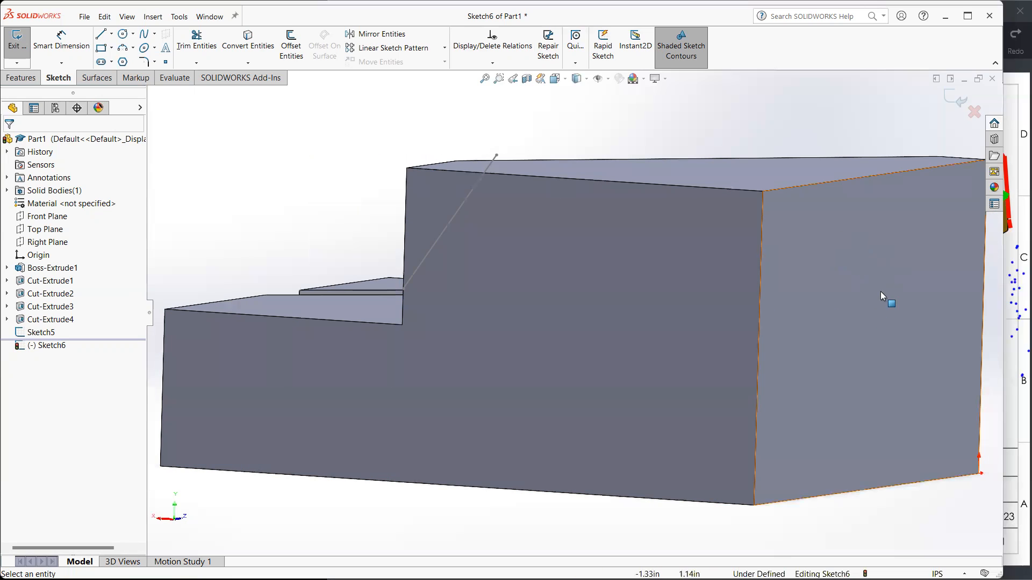
pyautogui.moveTo(796, 252); pyautogui.dragTo(654, 244, button='middle')
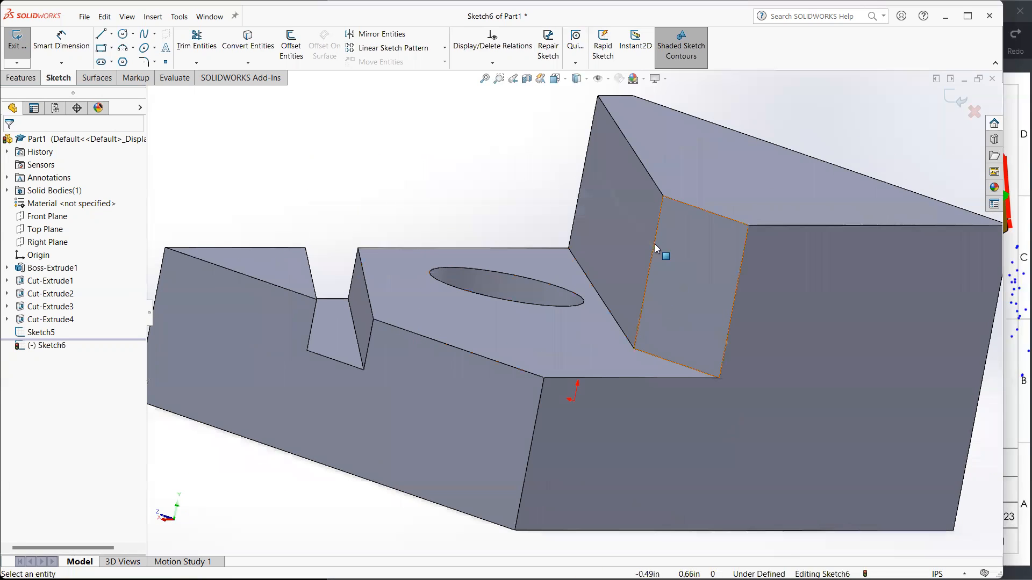
pyautogui.moveTo(759, 304); pyautogui.dragTo(654, 271, button='middle')
pyautogui.click(652, 264)
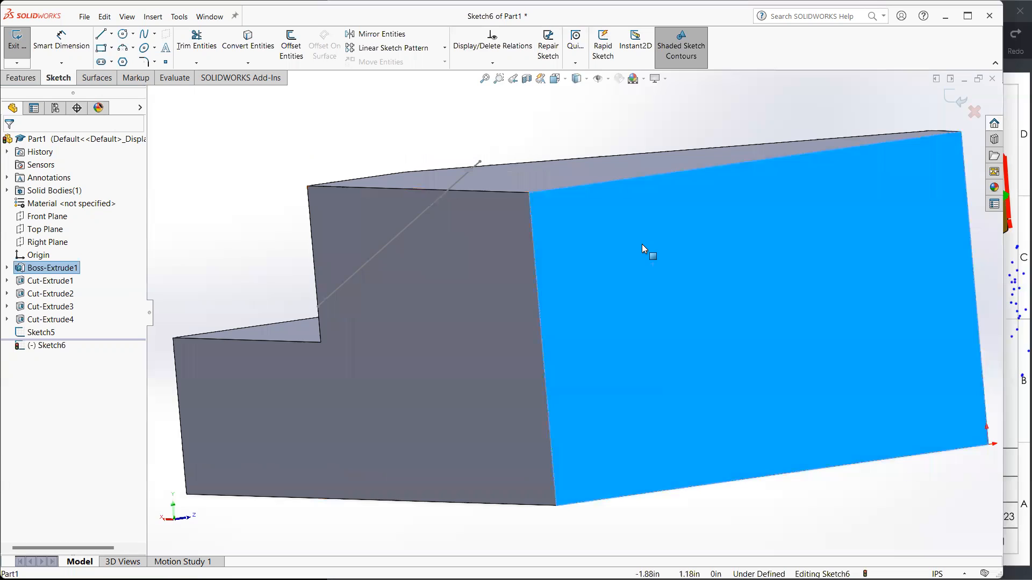
pyautogui.hotkey('ctrl', '8')
pyautogui.press('Escape')
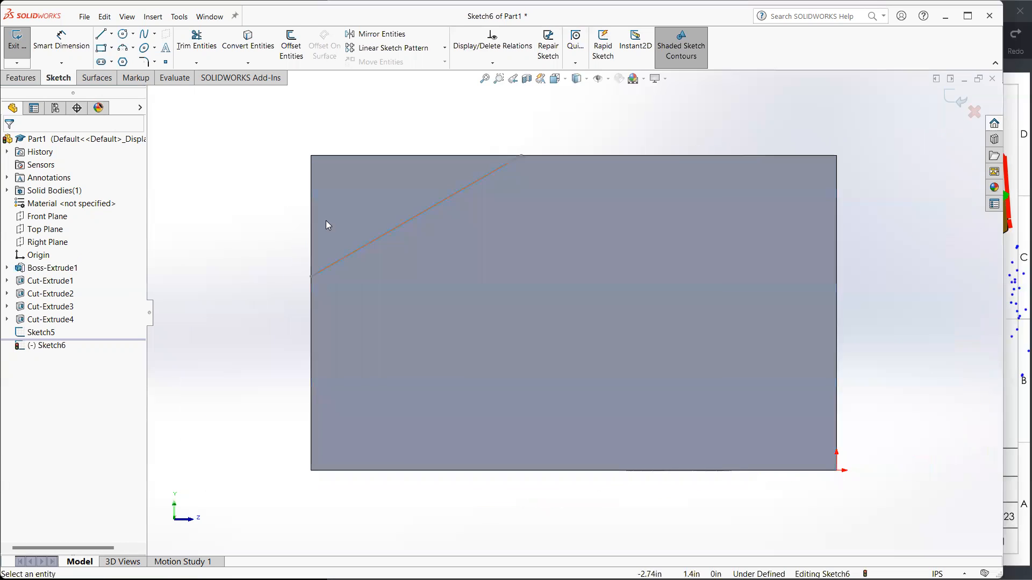
pyautogui.click(388, 233)
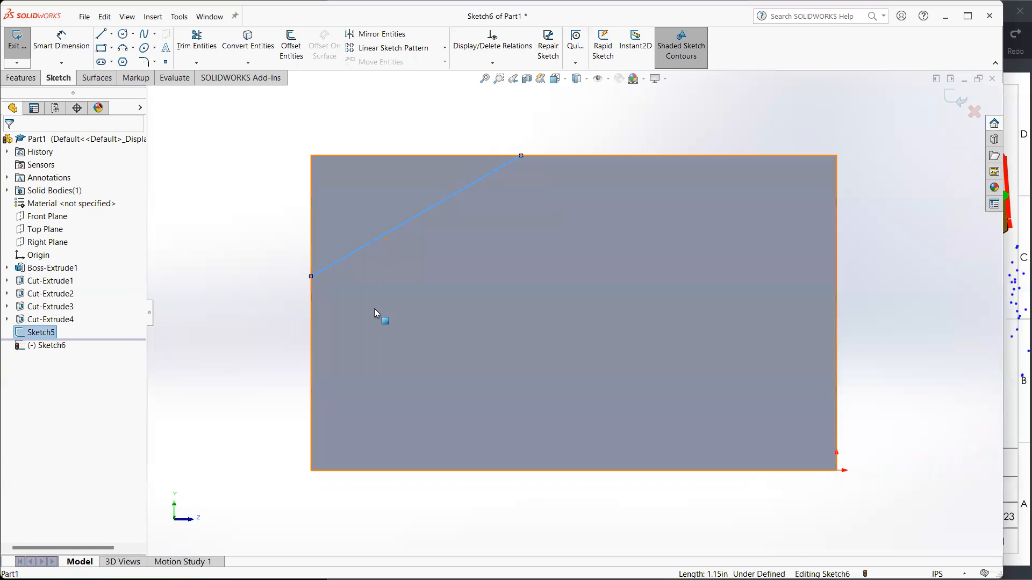
pyautogui.click(226, 305)
pyautogui.click(43, 333)
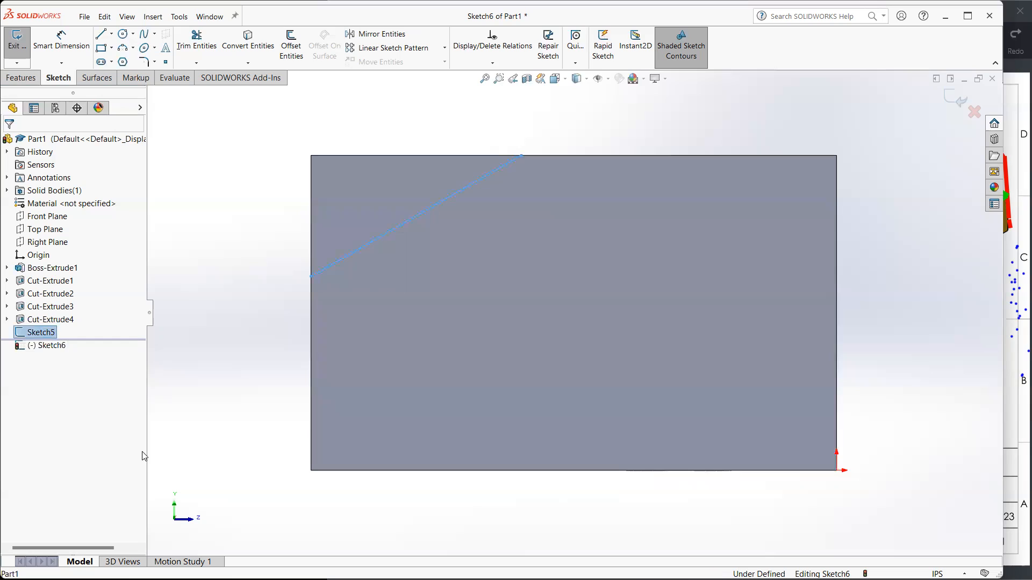
pyautogui.click(249, 43)
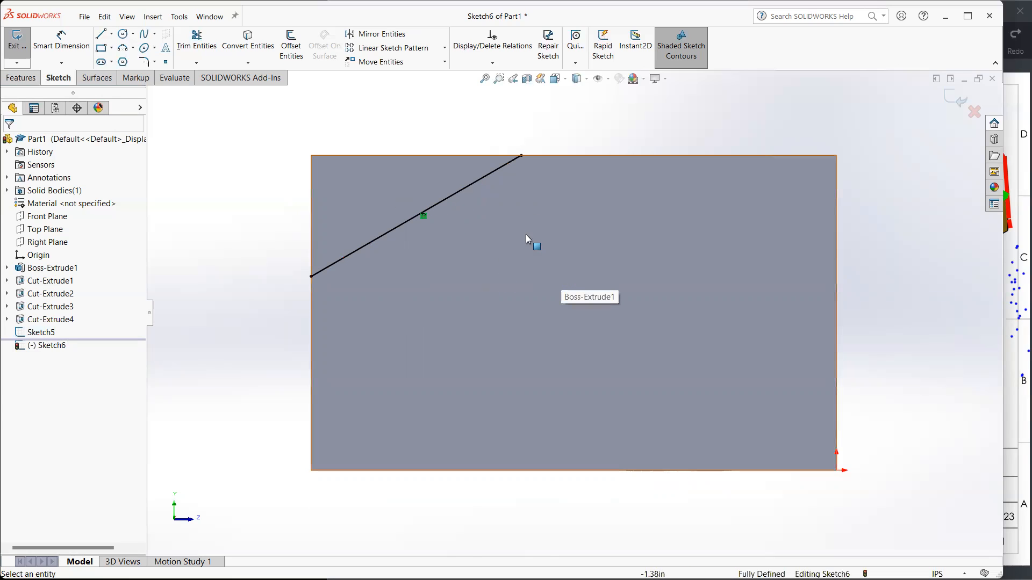
# Compare the converted line on the full end face with the sloped cut in the drawing's side view.
pyautogui.moveTo(444, 253); pyautogui.dragTo(672, 323, button='middle')
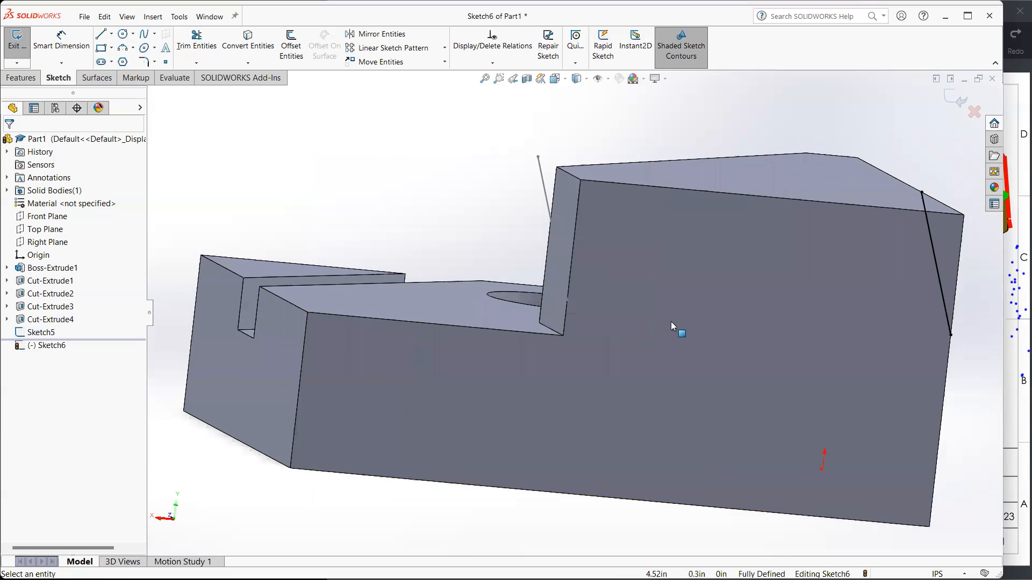
pyautogui.hotkey('alt', 'Tab')
pyautogui.moveTo(961, 352)
pyautogui.mouseDown()
pyautogui.moveTo(940, 347)
pyautogui.moveTo(962, 353)
pyautogui.mouseUp()
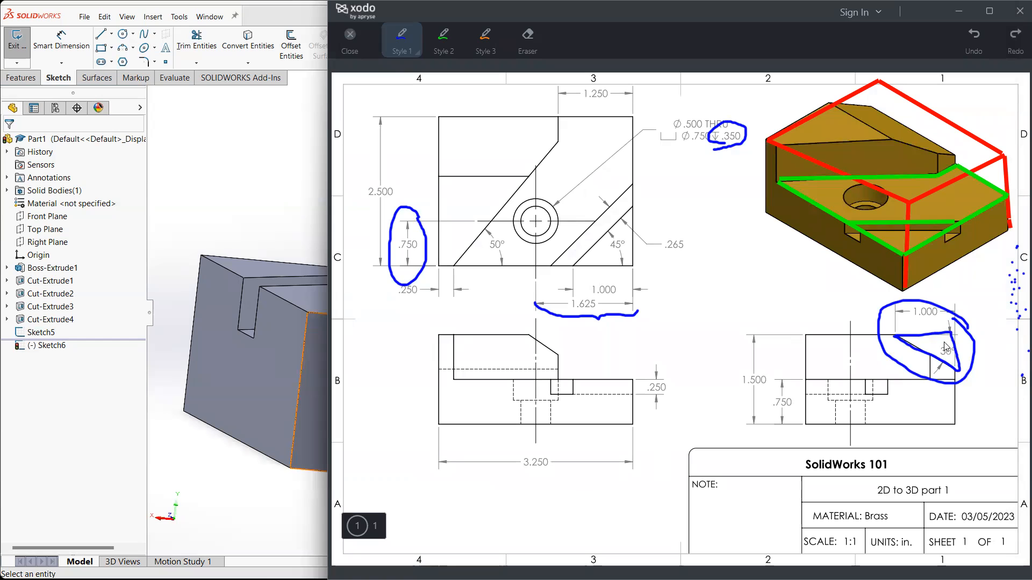
# Undo the last two ink marks around the sloped cut in the drawing and switch back to SOLIDWORKS.
pyautogui.hotkey('ctrl', 'z')
pyautogui.hotkey('ctrl', 'z')
pyautogui.click(266, 211)
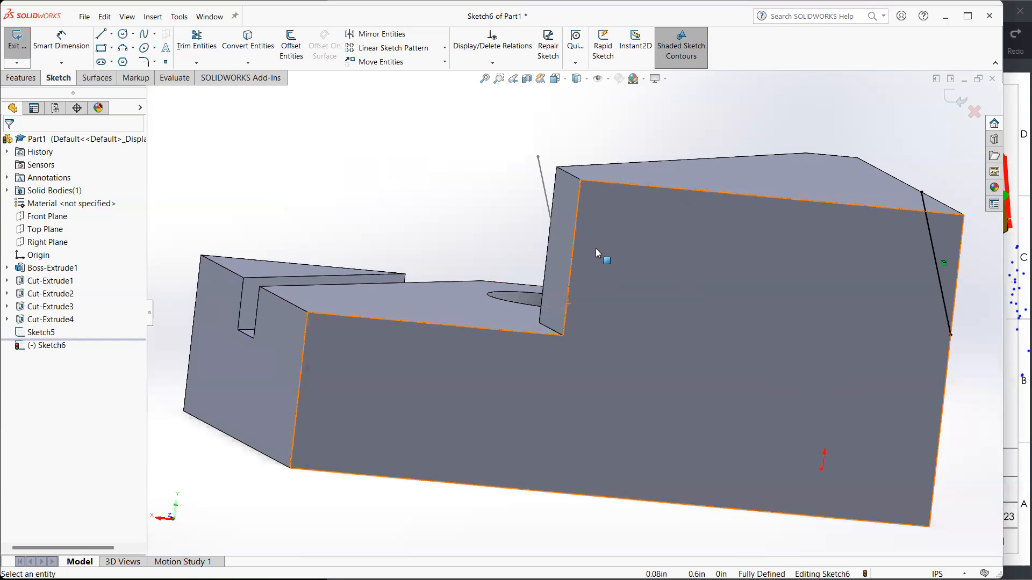
# Exit the sketch with the converted sloped line on the full end face and clear the selection.
pyautogui.moveTo(596, 248); pyautogui.dragTo(689, 227, button='middle')
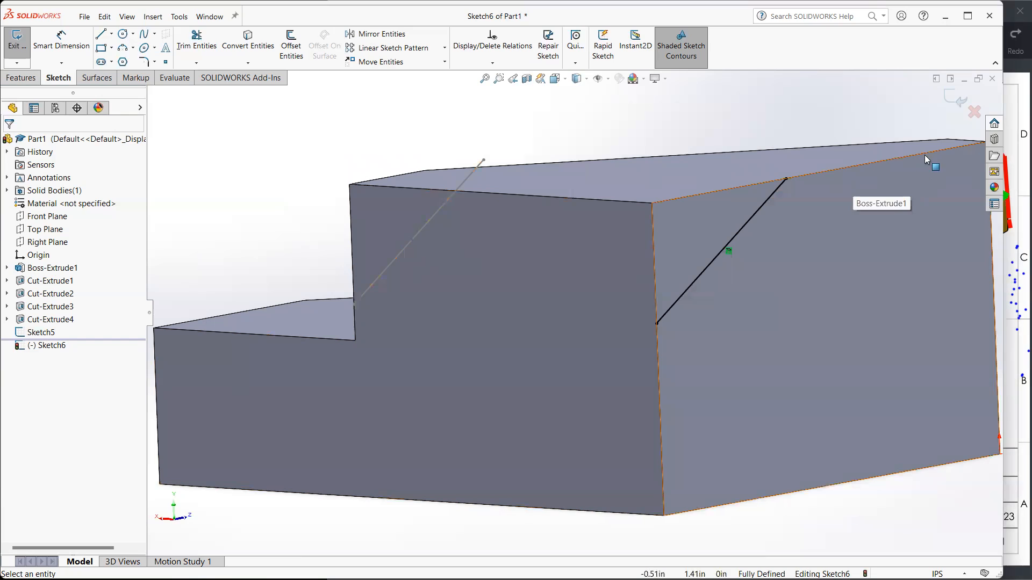
pyautogui.click(956, 99)
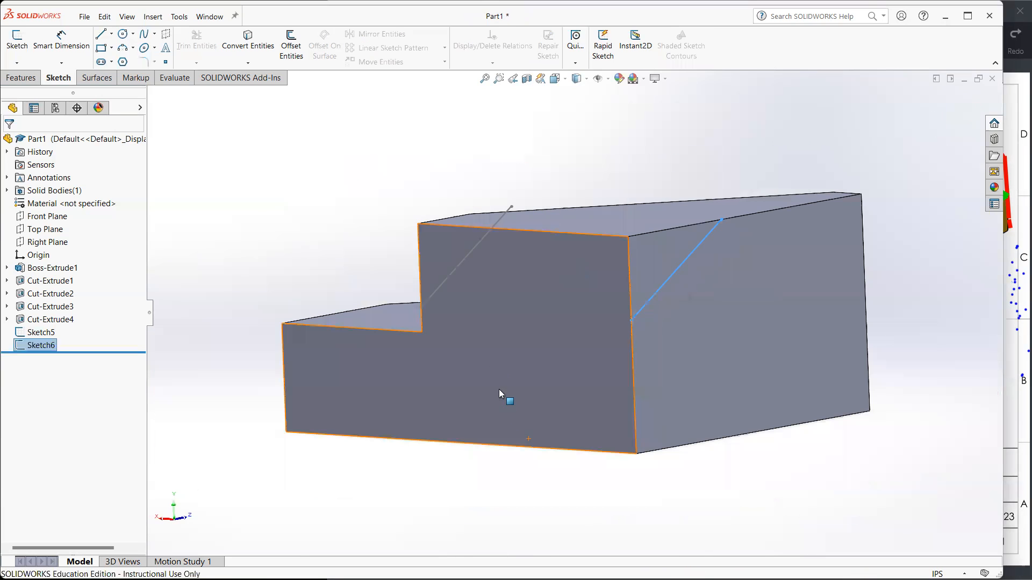
pyautogui.moveTo(380, 219); pyautogui.dragTo(698, 299, button='middle')
pyautogui.click(646, 291)
pyautogui.press('Escape')
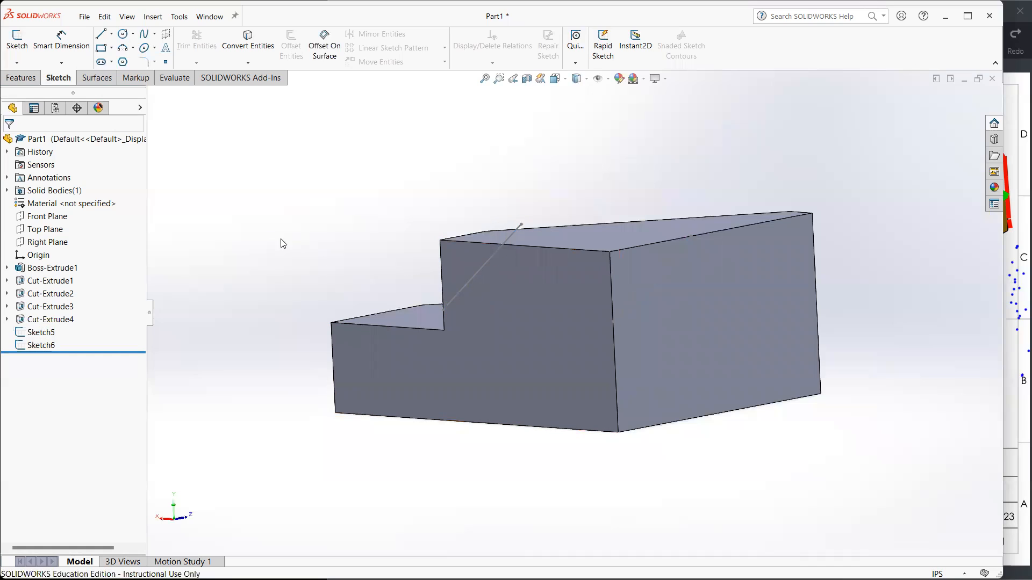
# Define a reference plane coincident with the sloped line of Sketch6 and the sloped line of Sketch5.
pyautogui.click(32, 80)
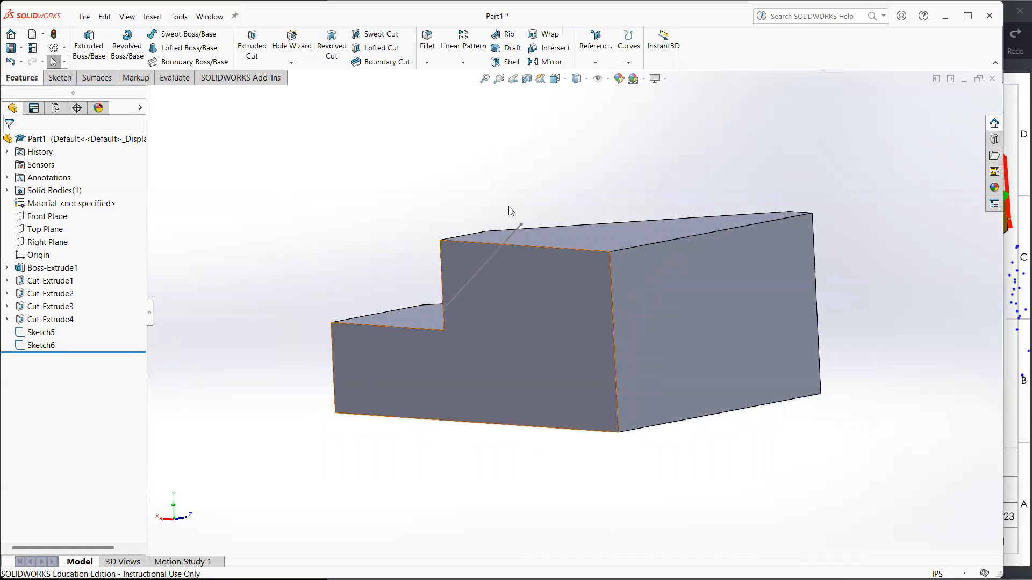
pyautogui.click(597, 53)
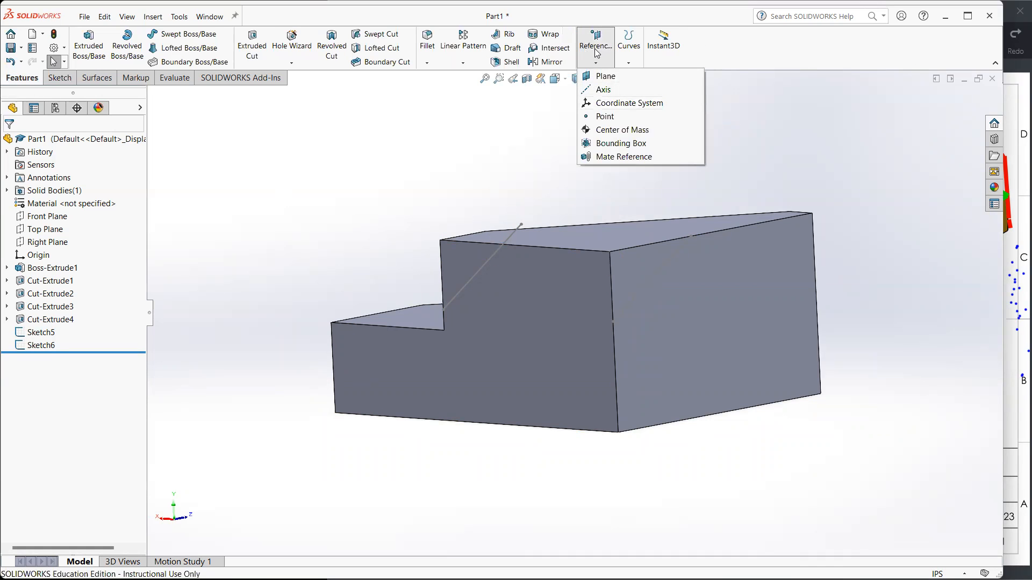
pyautogui.click(606, 76)
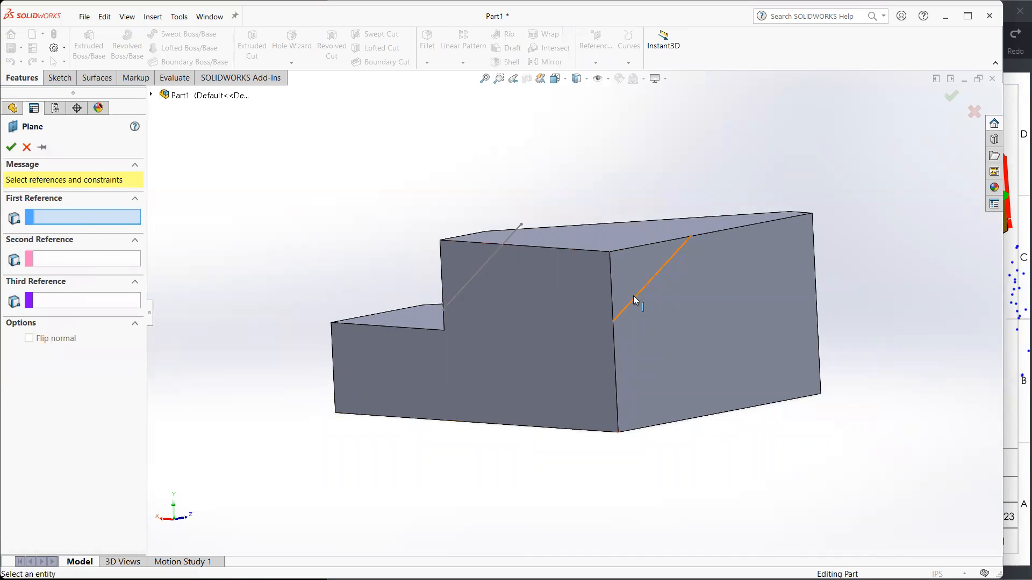
pyautogui.click(635, 299)
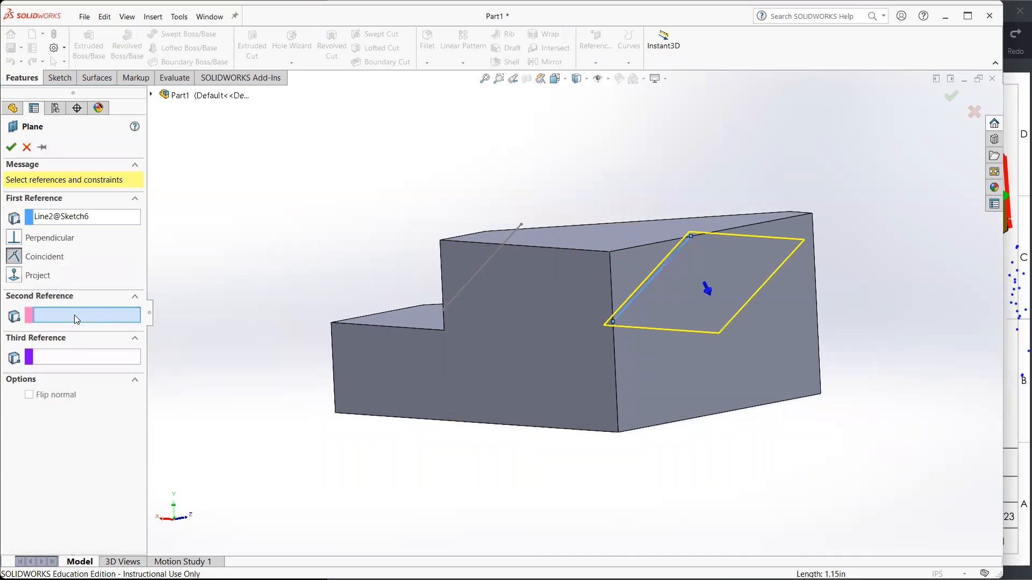
pyautogui.click(470, 278)
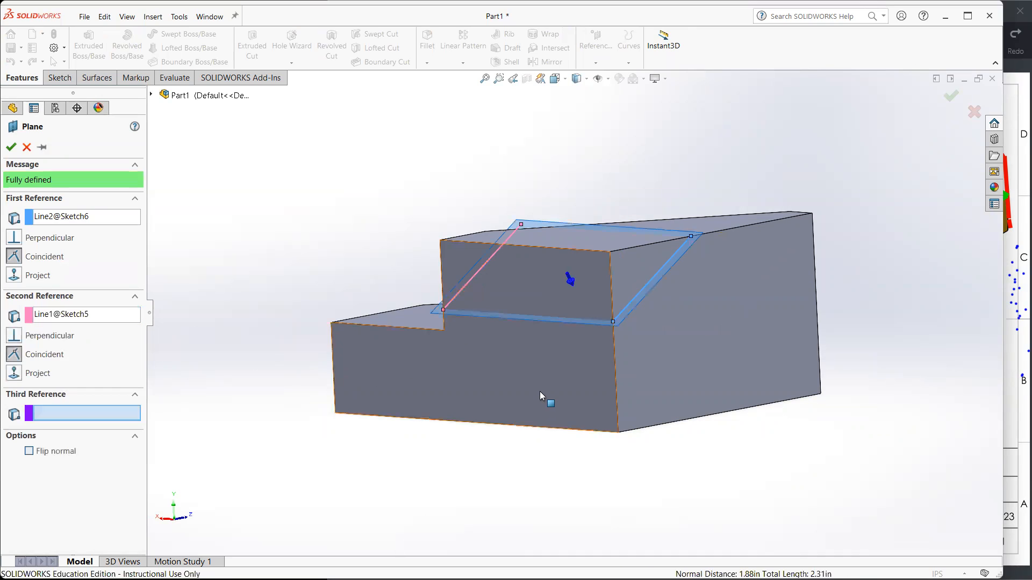
# Inspect the plane preview across the block's raised corner, flip its normal and accept the plane.
pyautogui.moveTo(540, 392); pyautogui.dragTo(504, 383, button='middle')
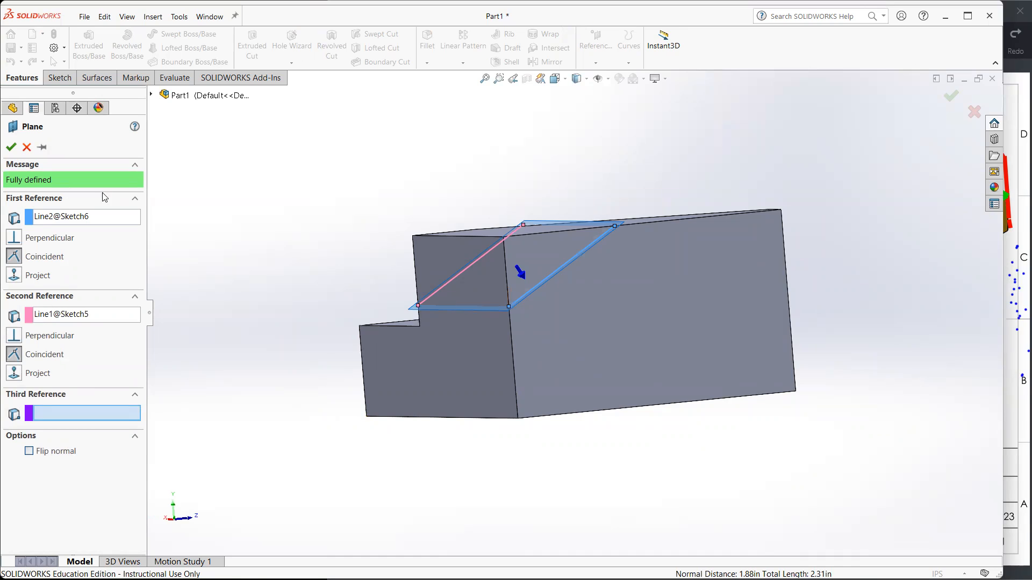
pyautogui.moveTo(561, 294); pyautogui.dragTo(588, 371, button='middle')
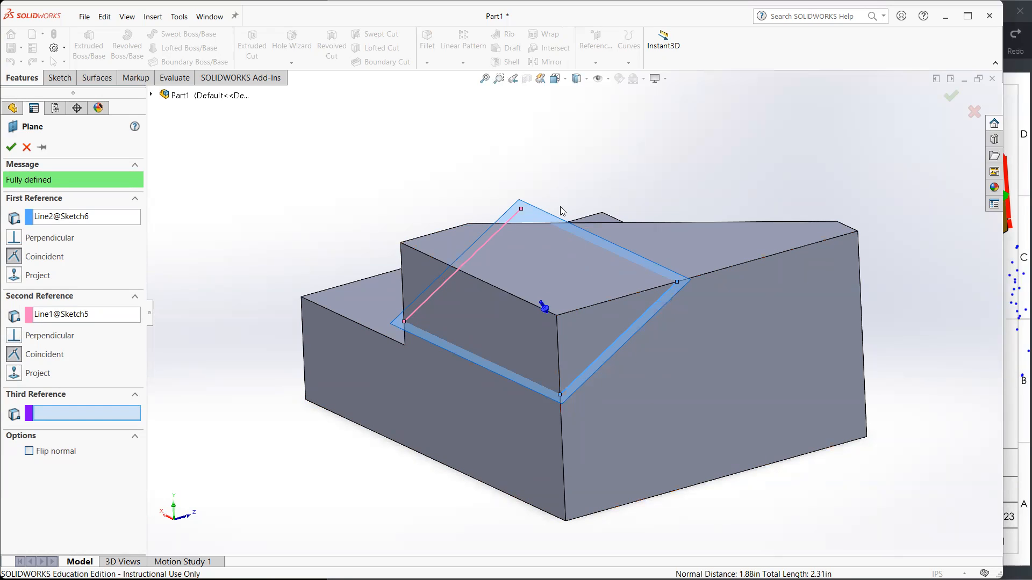
pyautogui.moveTo(720, 372); pyautogui.dragTo(555, 265, button='middle')
pyautogui.moveTo(428, 266); pyautogui.dragTo(604, 324, button='middle')
pyautogui.moveTo(750, 375); pyautogui.dragTo(454, 393, button='middle')
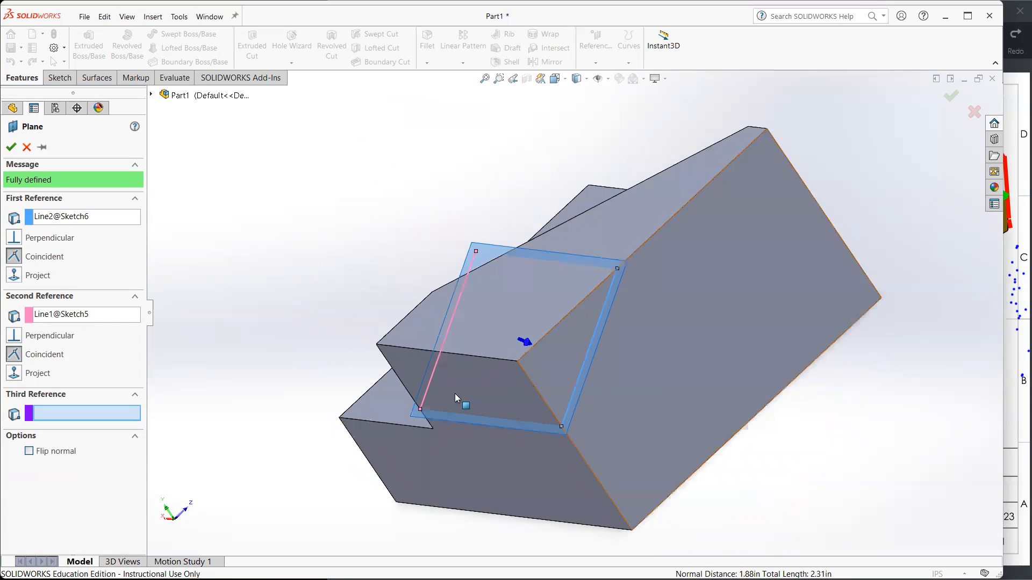
pyautogui.click(30, 452)
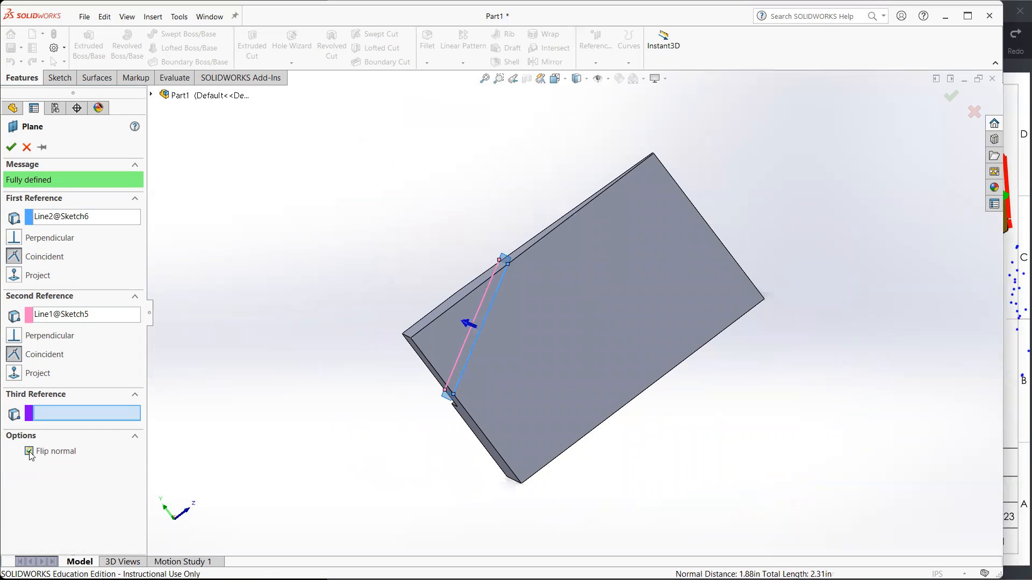
pyautogui.click(16, 150)
# Start a sketch on the sloped reference plane and orient the view normal to it, facing the block's upper side.
pyautogui.moveTo(467, 355); pyautogui.dragTo(751, 397, button='middle')
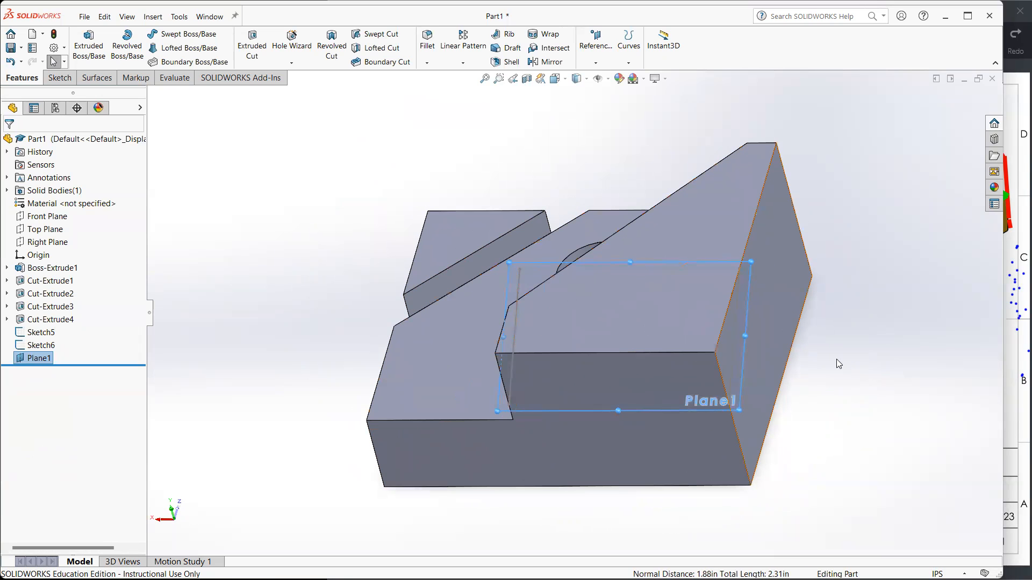
pyautogui.click(740, 407)
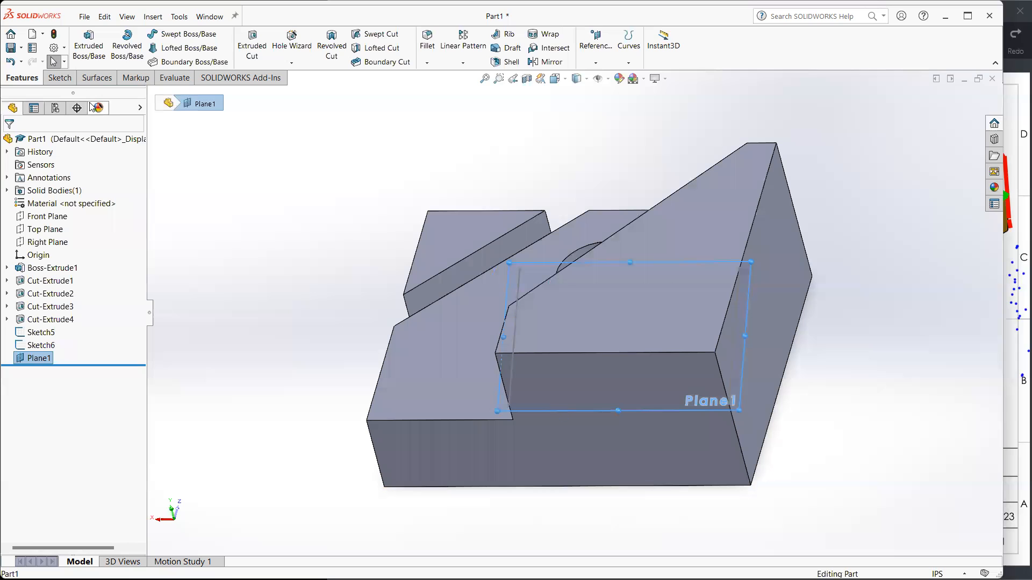
pyautogui.click(60, 77)
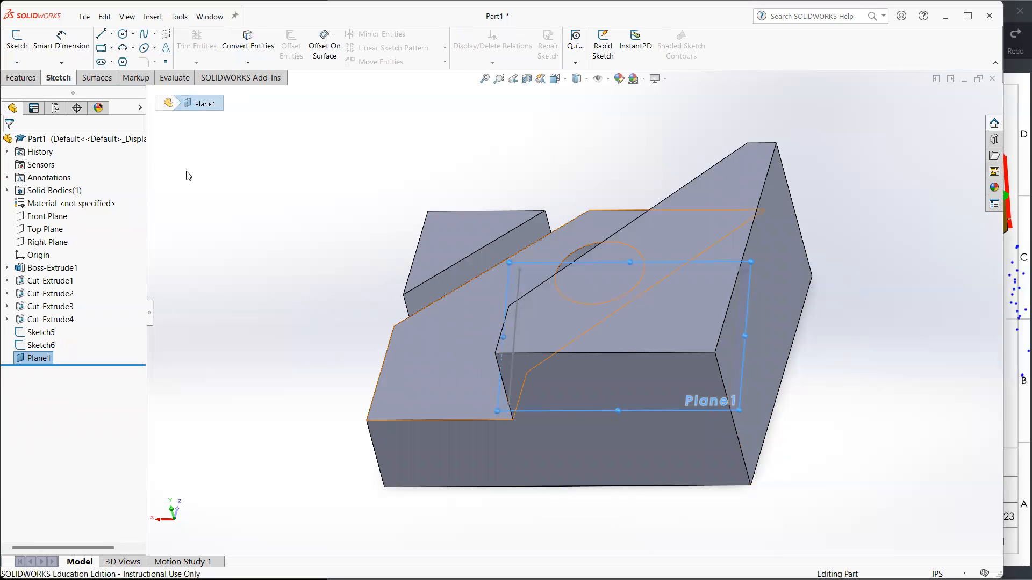
pyautogui.click(17, 40)
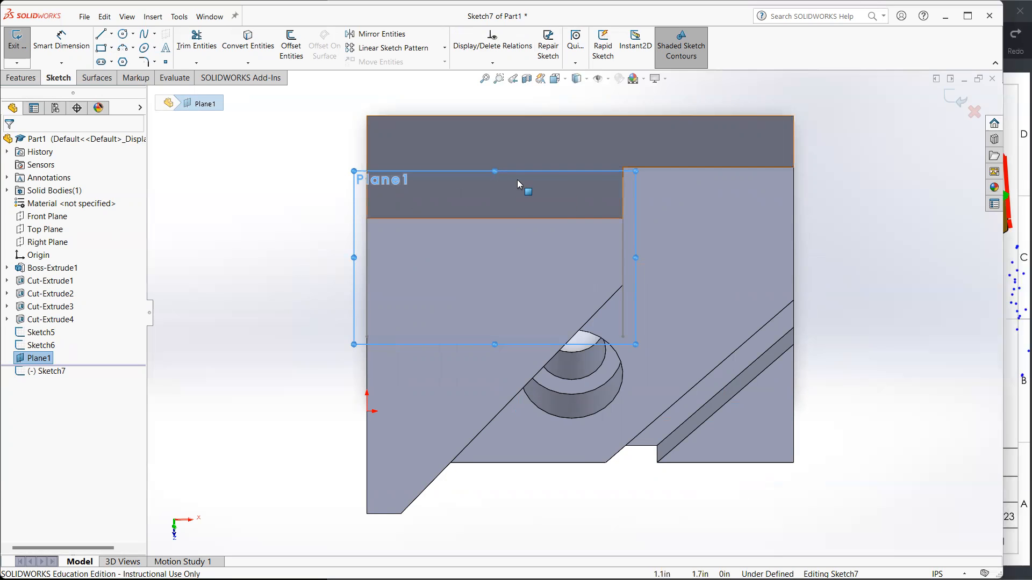
pyautogui.hotkey('ctrl', '8')
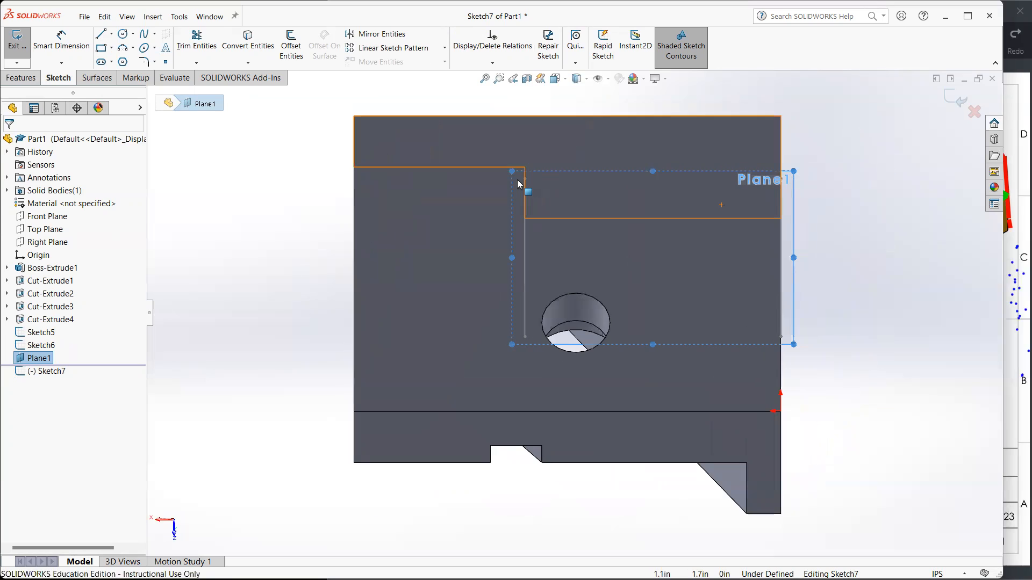
pyautogui.click(555, 78)
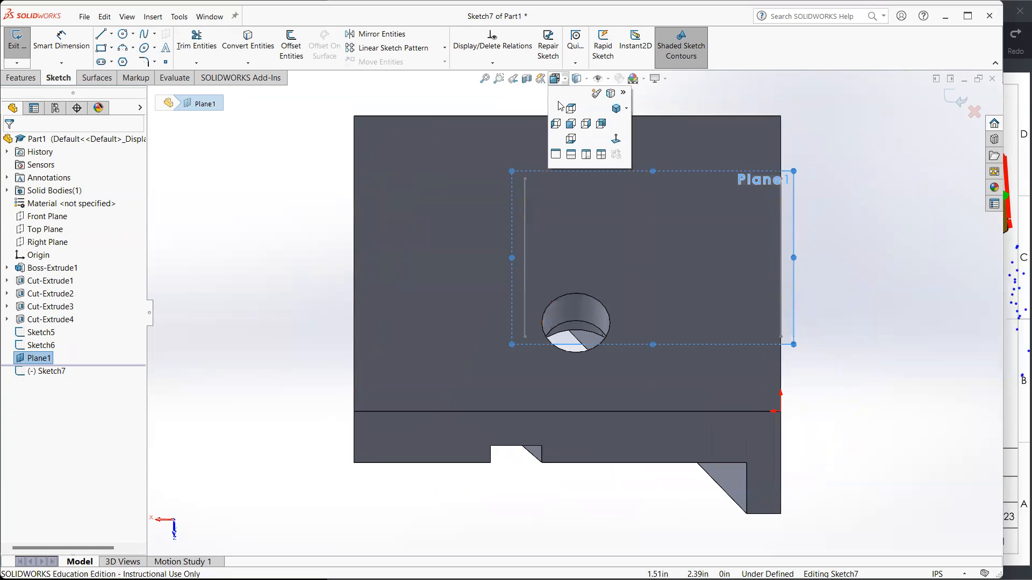
pyautogui.click(616, 140)
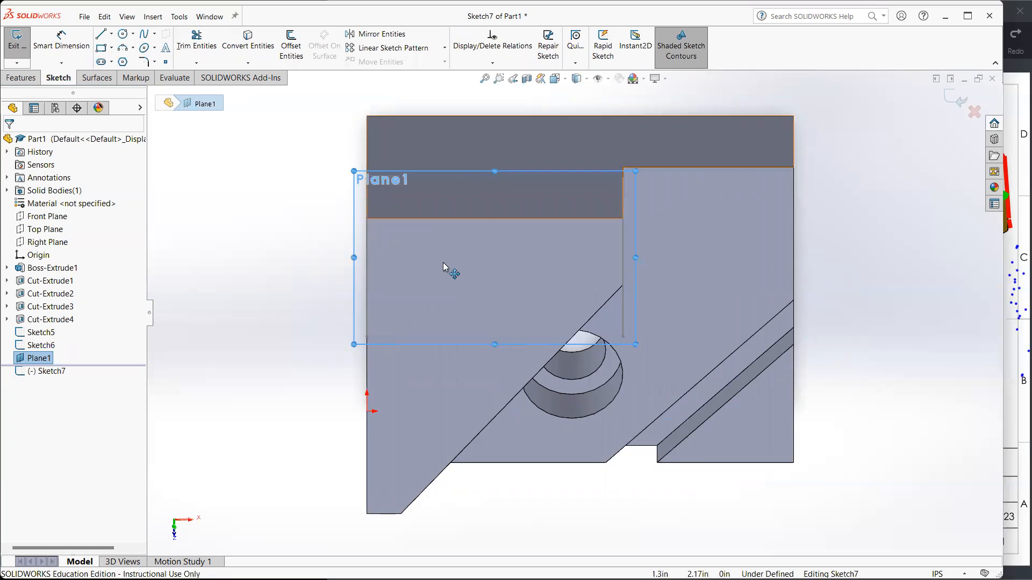
pyautogui.hotkey('ctrl', '8')
pyautogui.hotkey('ctrl', '8')
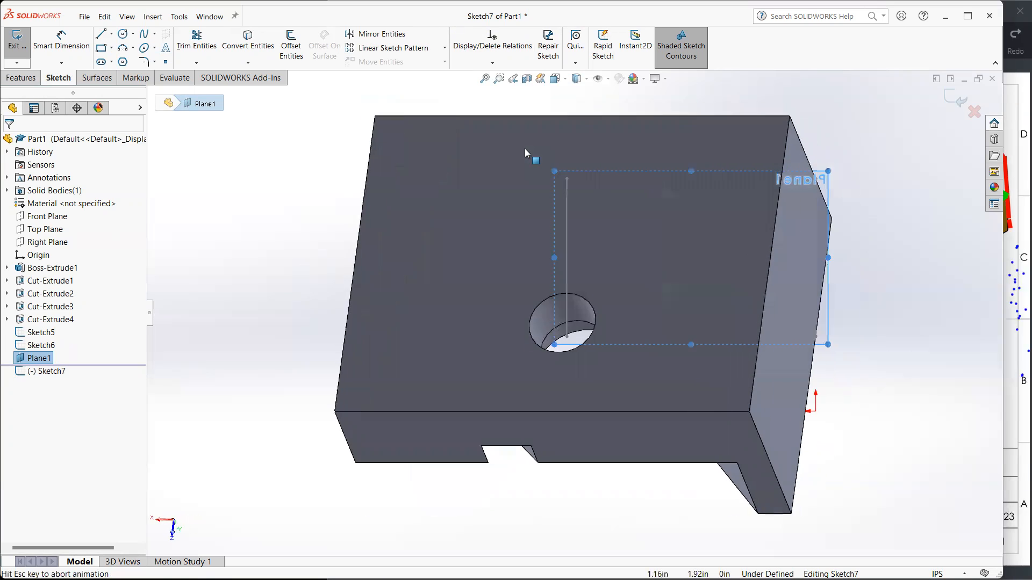
pyautogui.hotkey('ctrl', '8')
pyautogui.hotkey('ctrl', '8')
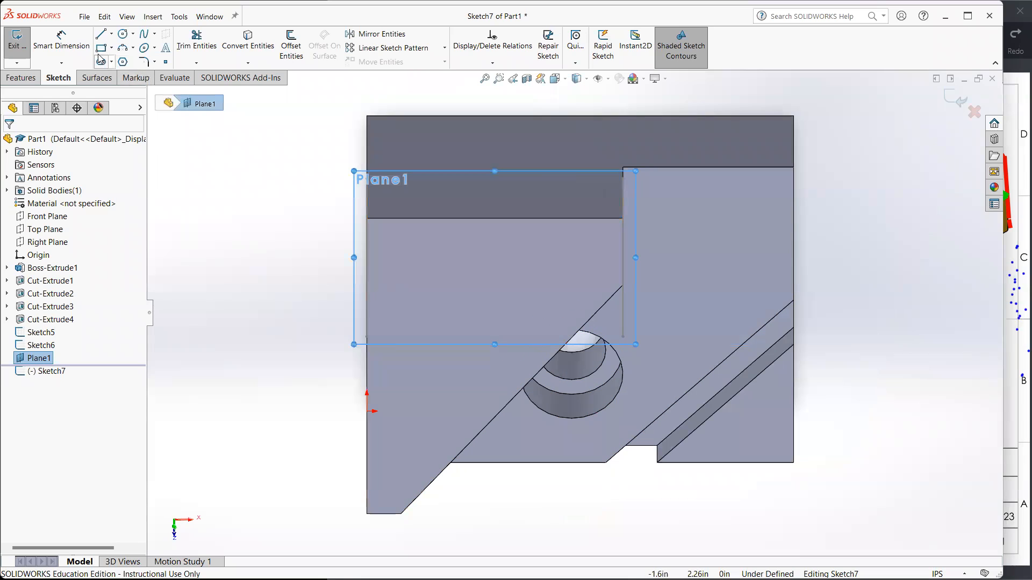
# Sketch a corner rectangle about 3.19 in by 1.82 in covering the sloped-cut area, check it against the drawing and exit the sketch.
pyautogui.click(274, 124)
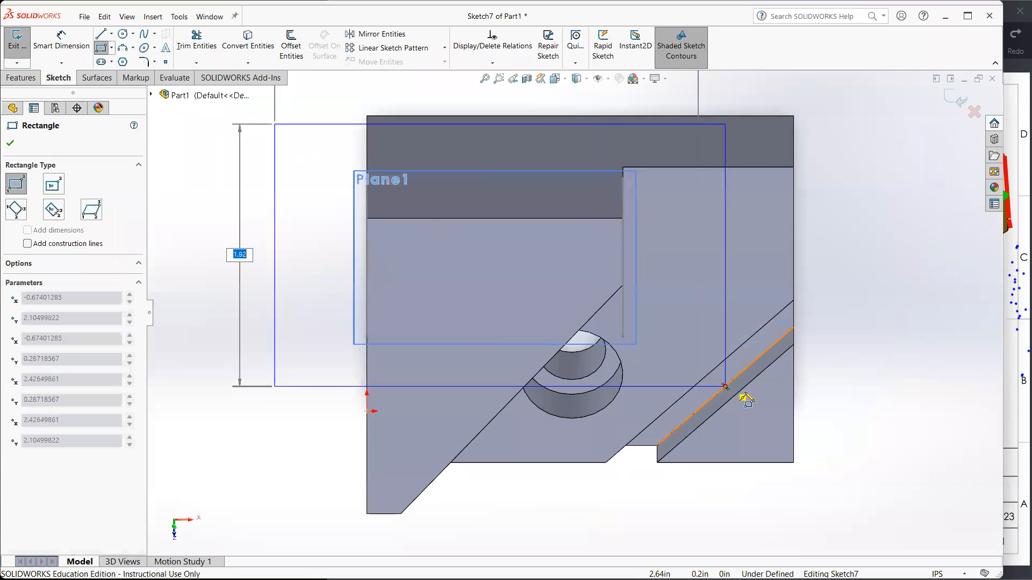
pyautogui.click(709, 372)
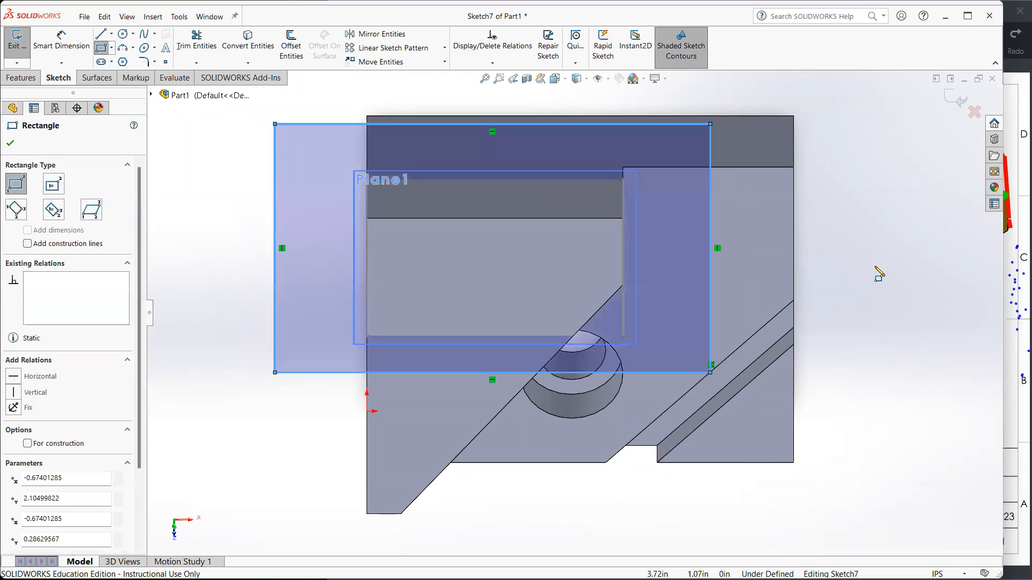
pyautogui.press('Escape')
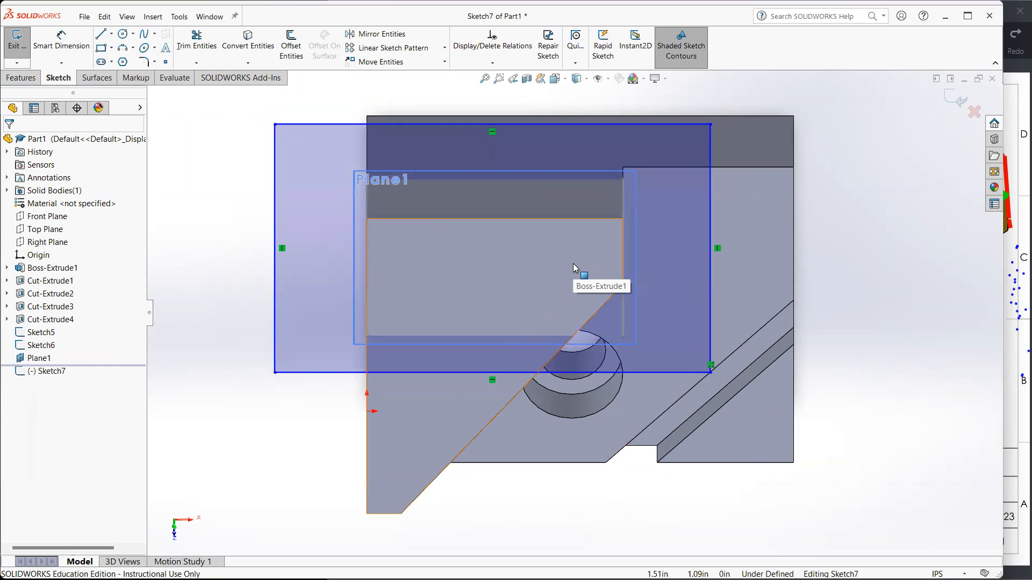
pyautogui.click(1017, 308)
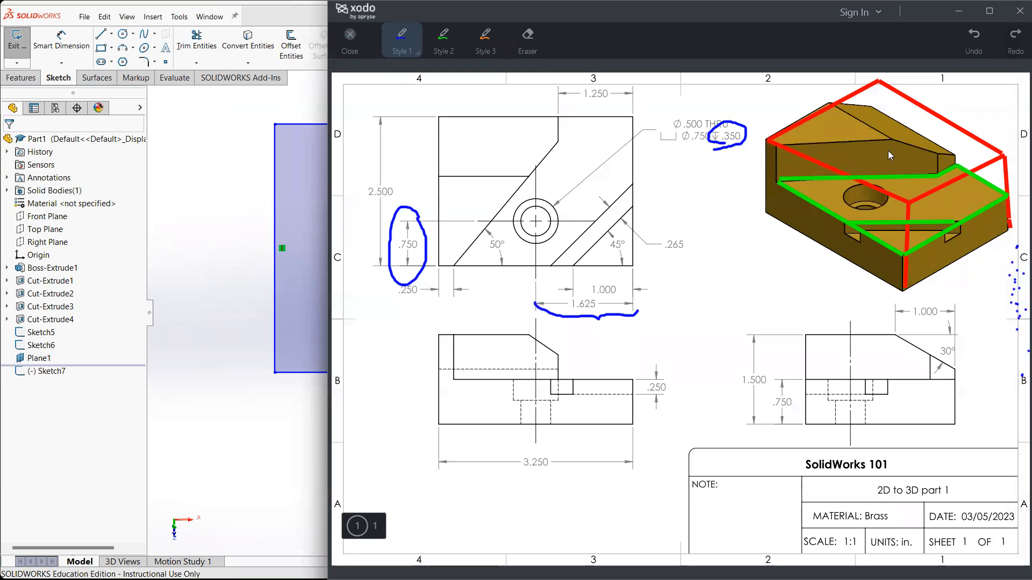
pyautogui.click(216, 171)
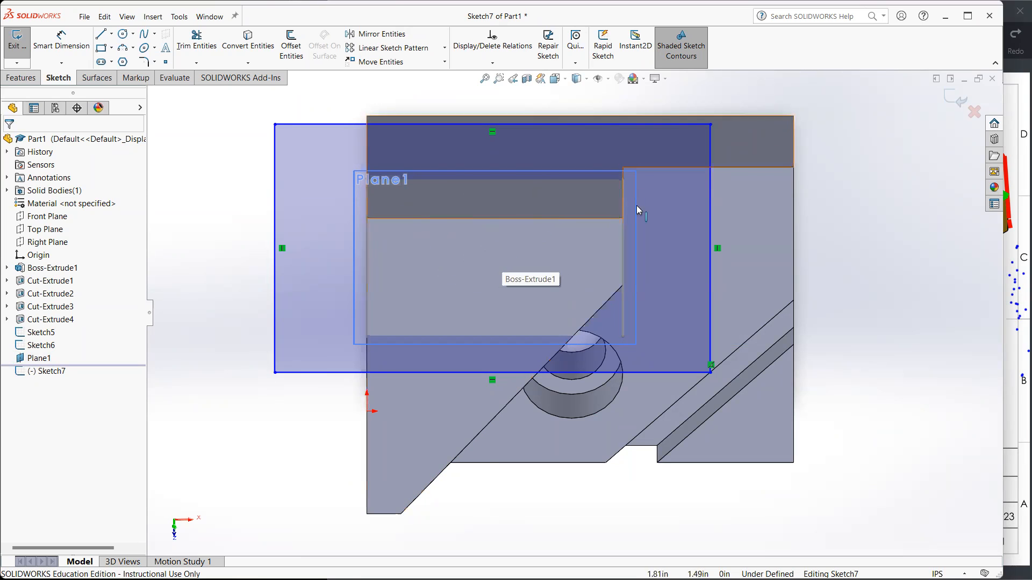
pyautogui.click(952, 101)
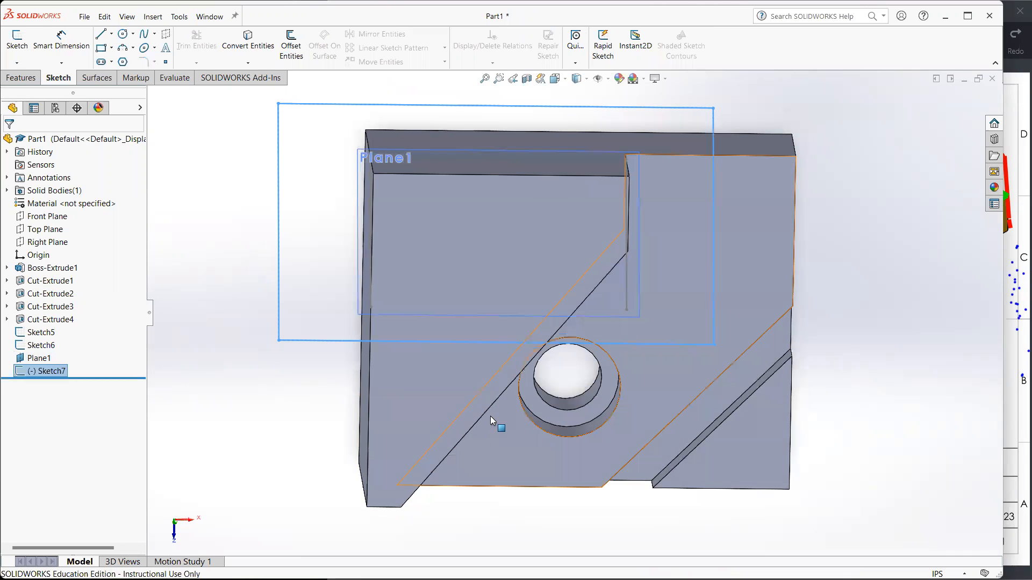
# Extrude-cut the rectangle on the sloped plane Through All, with the direction reversed to remove the material above the plane.
pyautogui.hotkey('ctrl', '7')
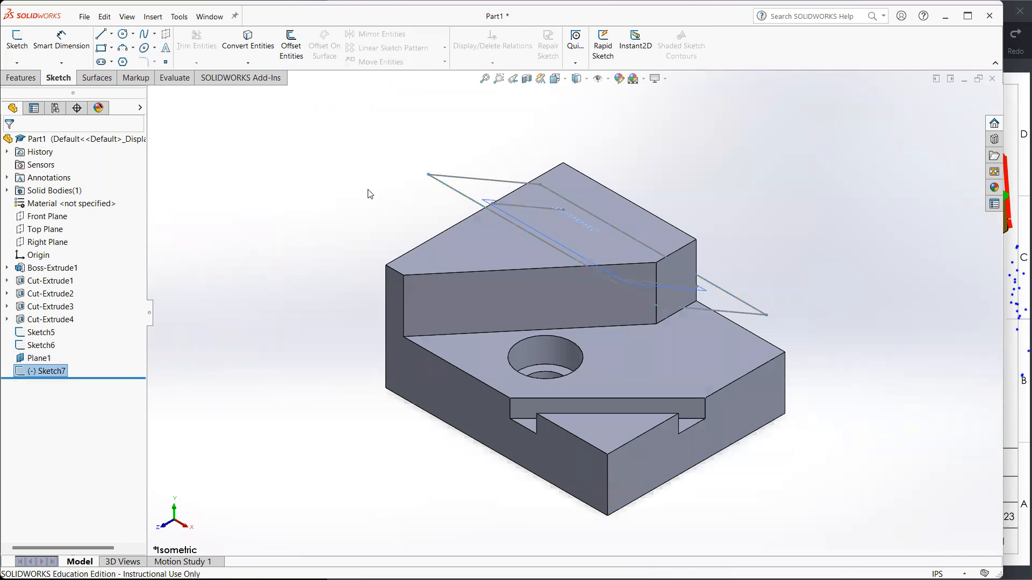
pyautogui.click(369, 194)
pyautogui.click(22, 78)
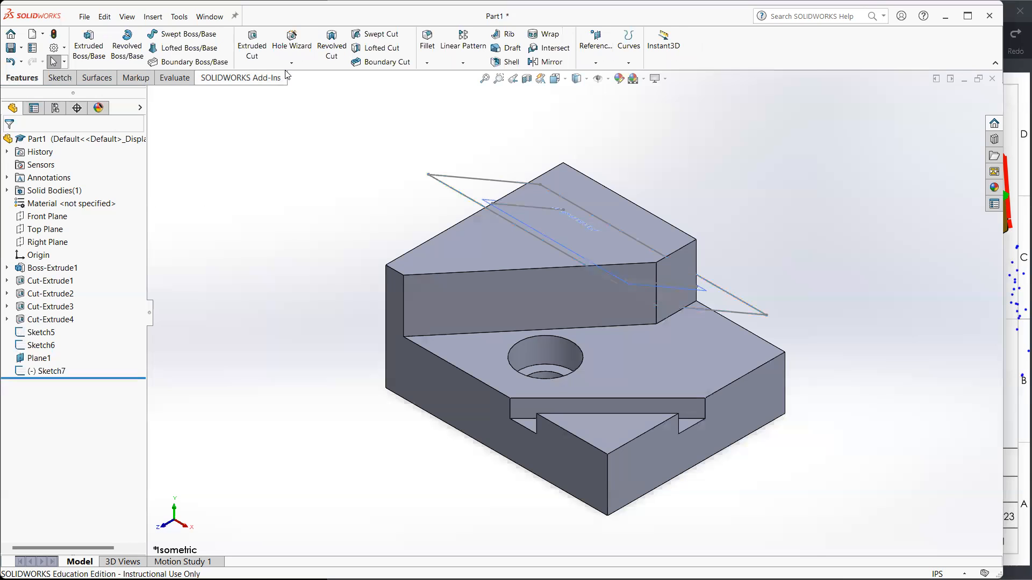
pyautogui.click(252, 49)
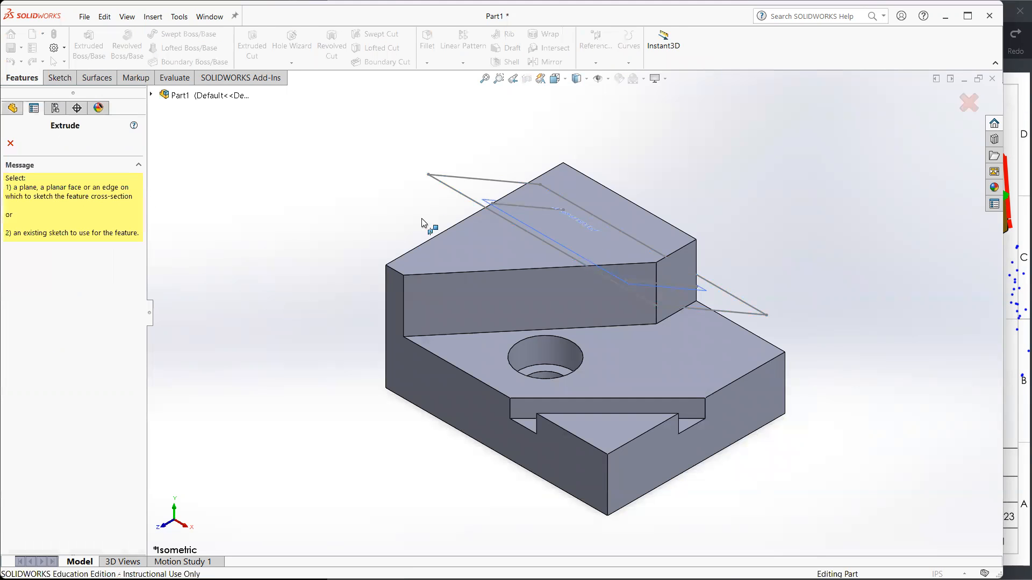
pyautogui.click(449, 186)
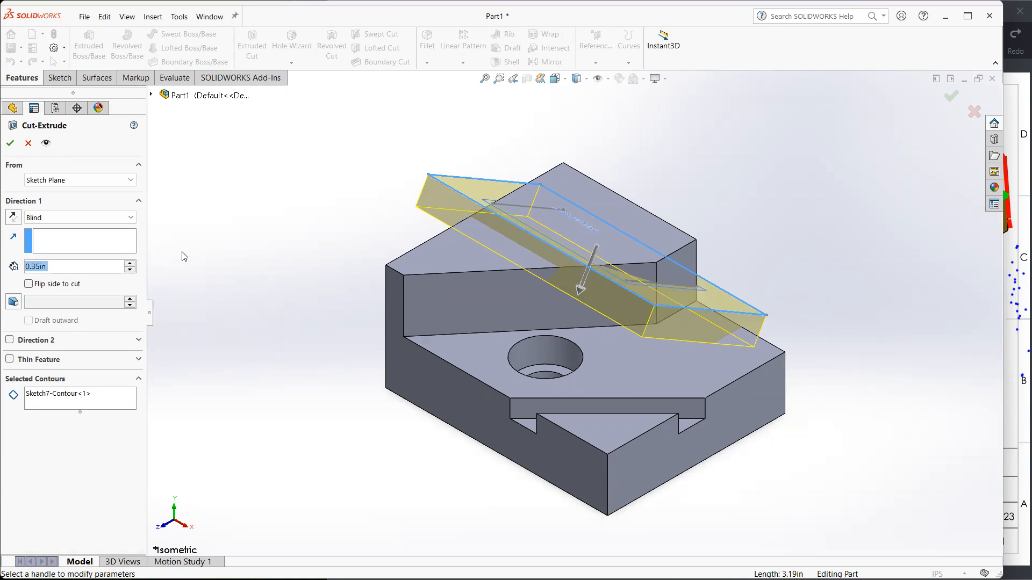
pyautogui.click(14, 217)
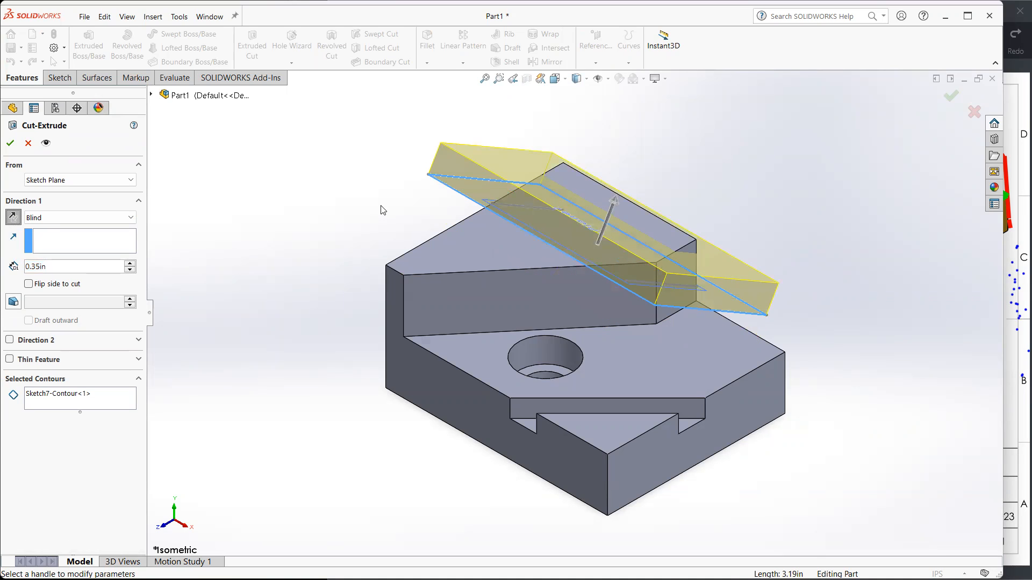
pyautogui.click(115, 218)
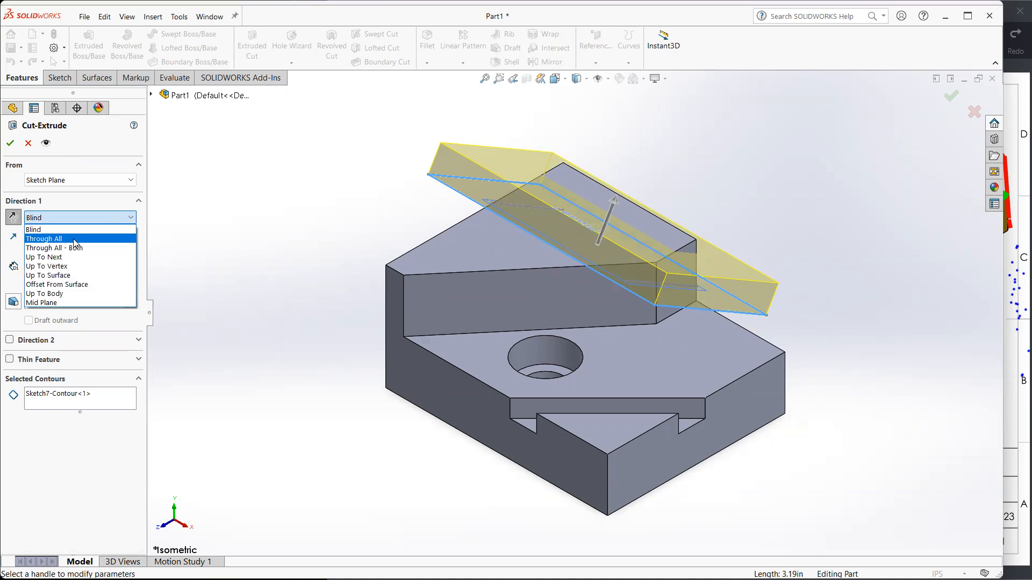
pyautogui.click(44, 238)
pyautogui.click(951, 98)
# Hide the sloped reference plane Plane1 and the leftover sketches Sketch6 and Sketch5.
pyautogui.moveTo(718, 392); pyautogui.dragTo(591, 328, button='middle')
pyautogui.click(596, 302)
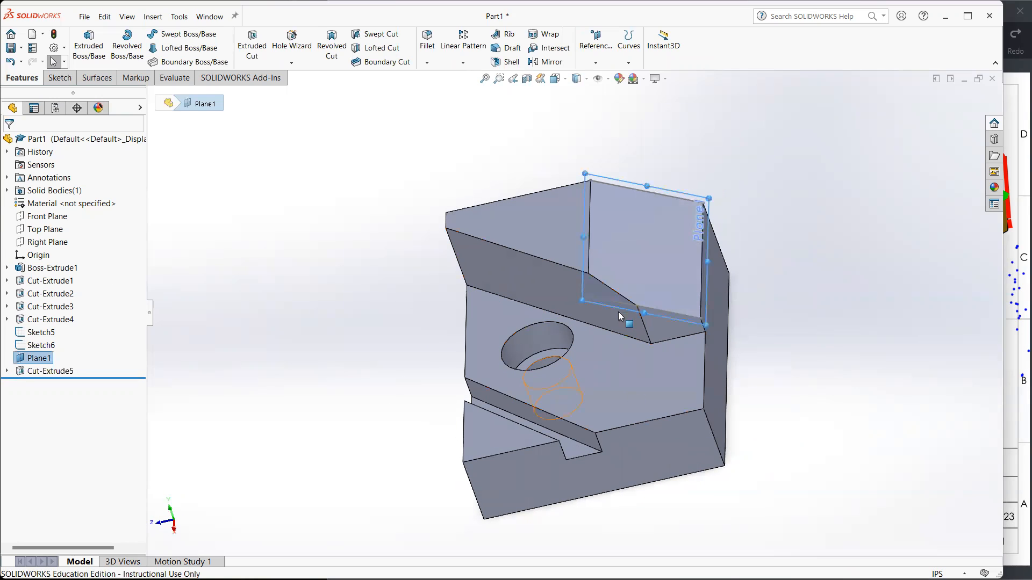
pyautogui.rightClick(39, 358)
pyautogui.click(60, 302)
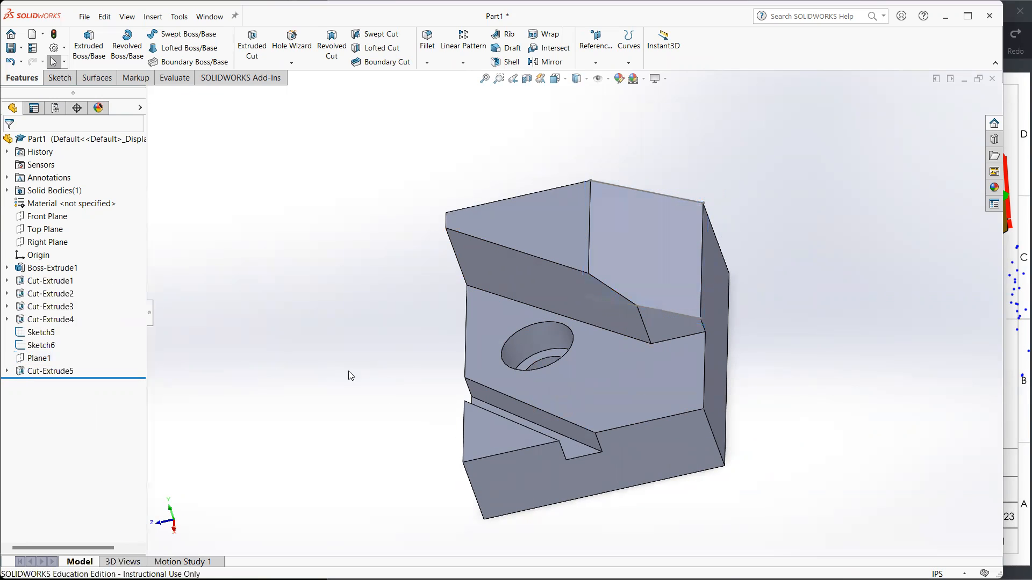
pyautogui.click(41, 345)
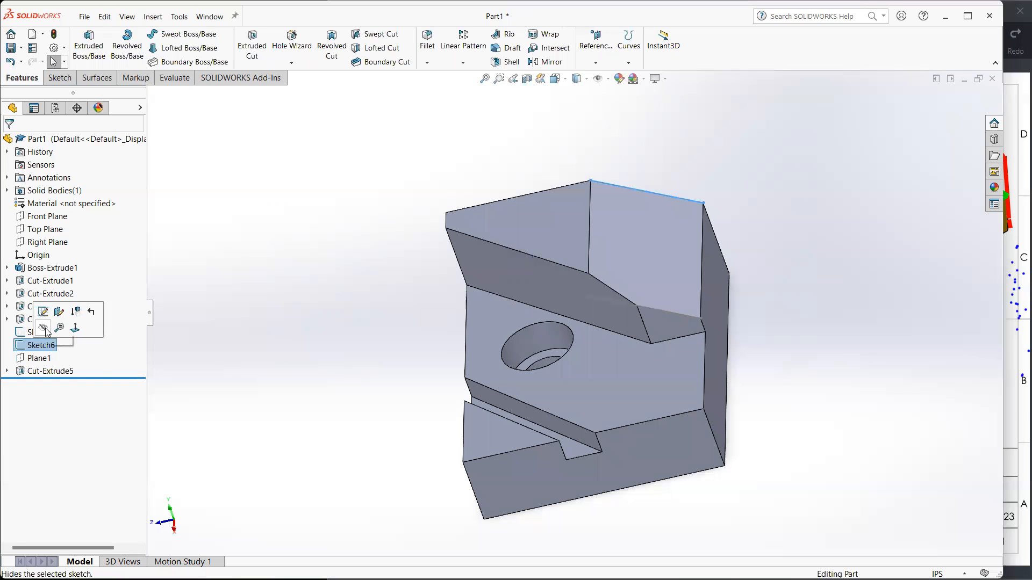
pyautogui.click(43, 328)
pyautogui.click(41, 332)
pyautogui.click(43, 315)
# Compare the block in isometric view with the Xodo drawing and erase part of the blue mark around the .750 dimension.
pyautogui.moveTo(325, 354); pyautogui.dragTo(591, 358, button='middle')
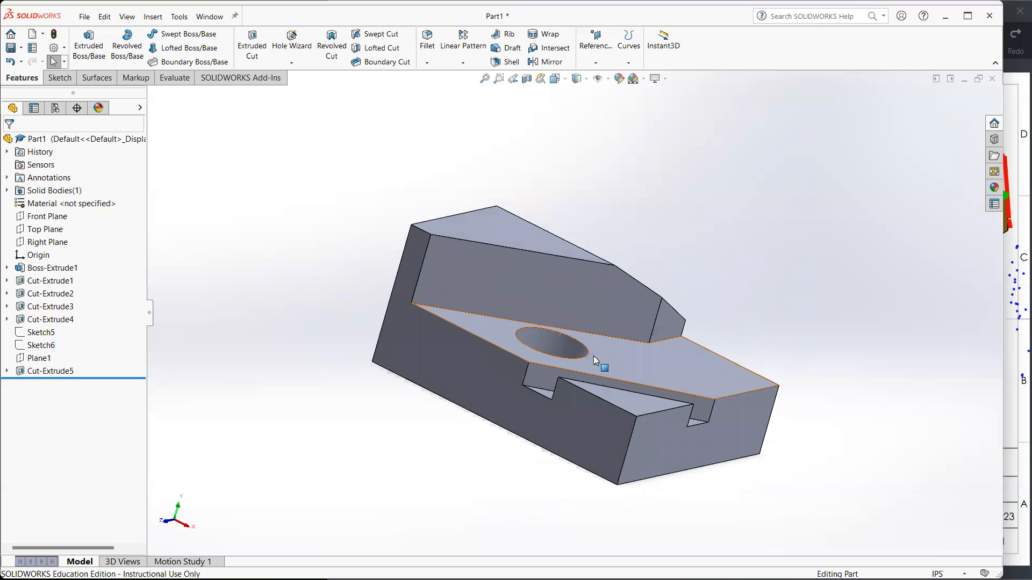
pyautogui.hotkey('ctrl', '7')
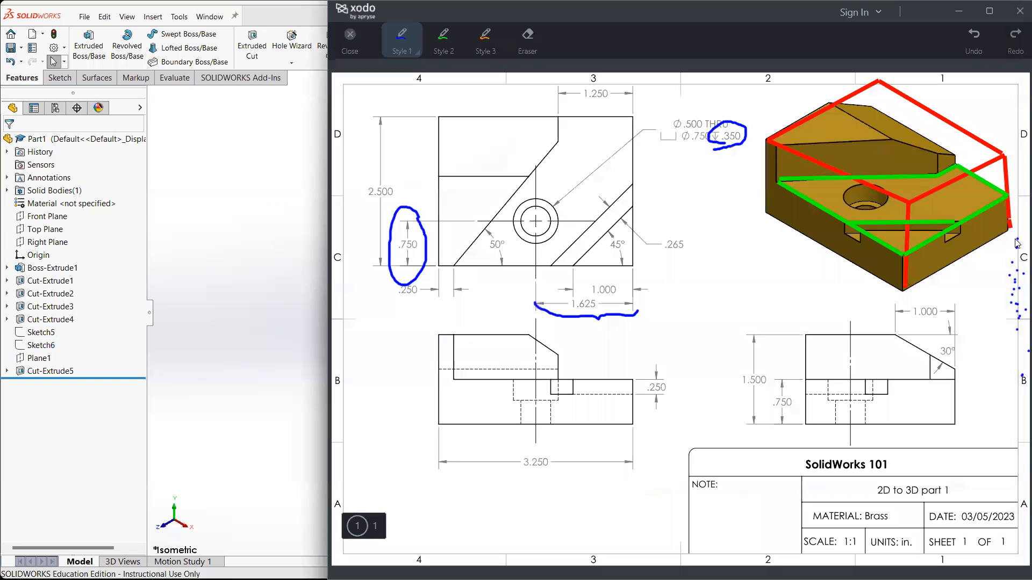
pyautogui.click(1016, 243)
pyautogui.click(528, 39)
pyautogui.moveTo(425, 203); pyautogui.dragTo(417, 221)
pyautogui.click(391, 36)
pyautogui.click(300, 166)
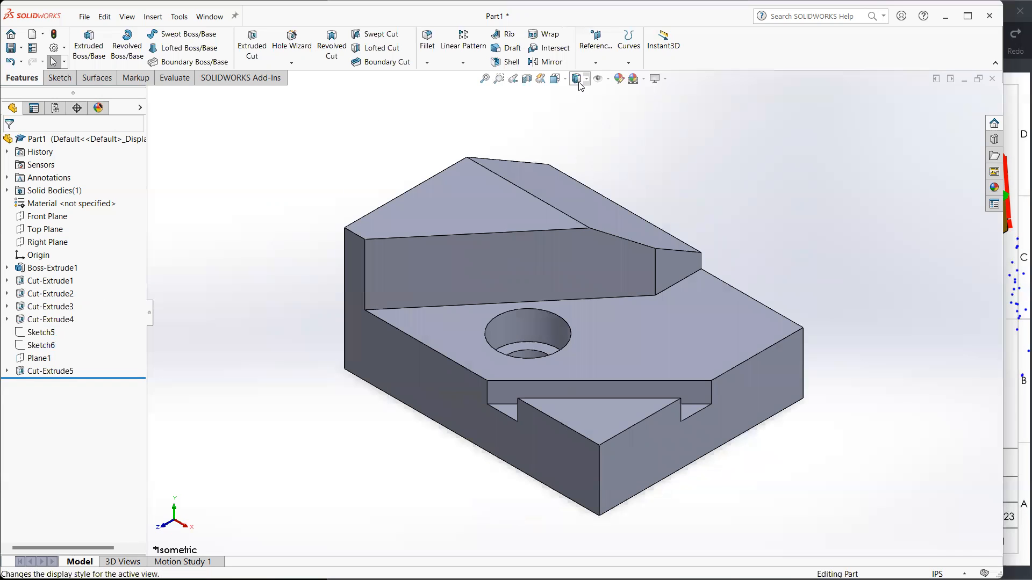
# Show the part with hidden lines visible and compare its front, right and top views with the drawing.
pyautogui.click(579, 82)
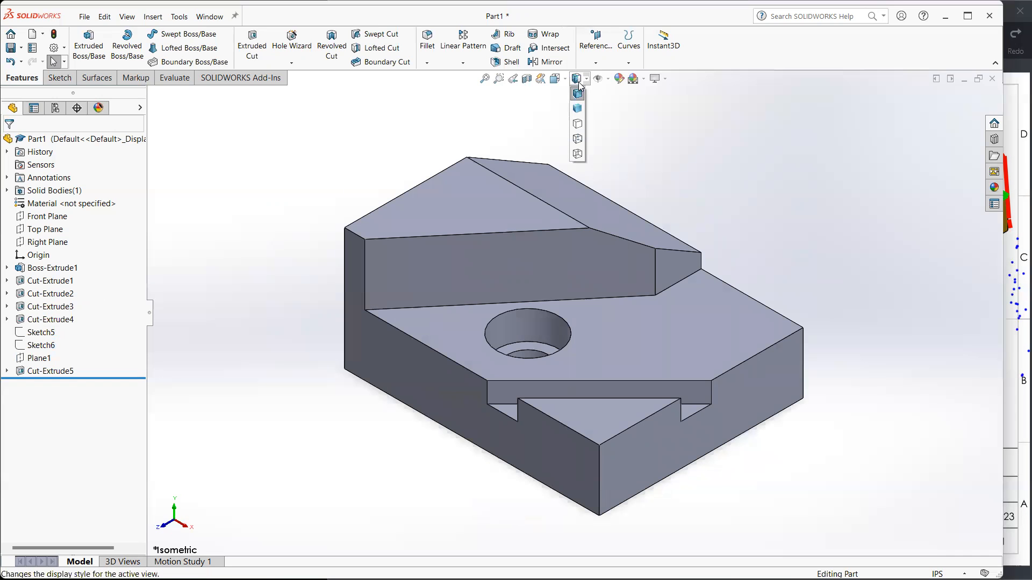
pyautogui.click(577, 139)
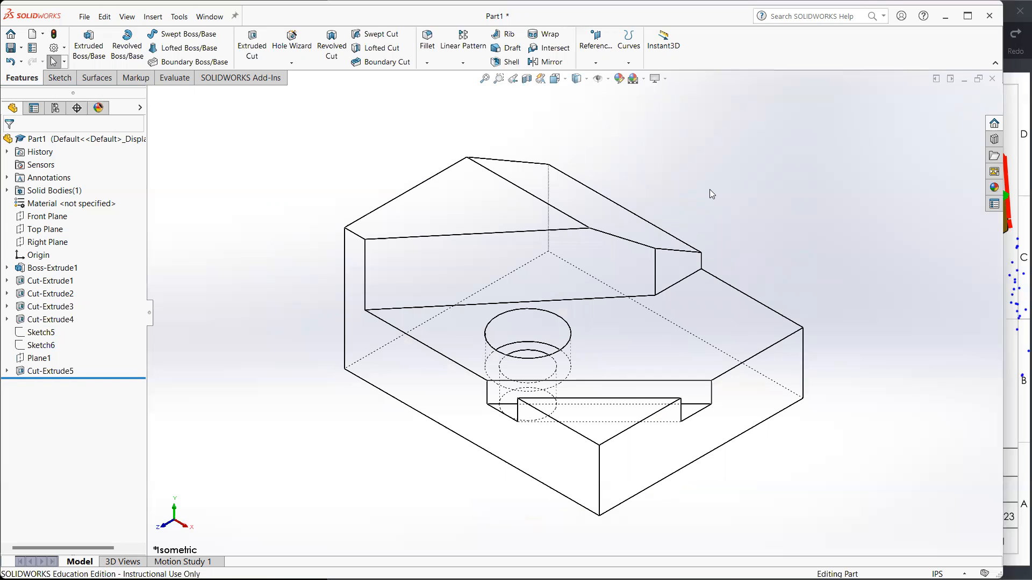
pyautogui.hotkey('ctrl', '1')
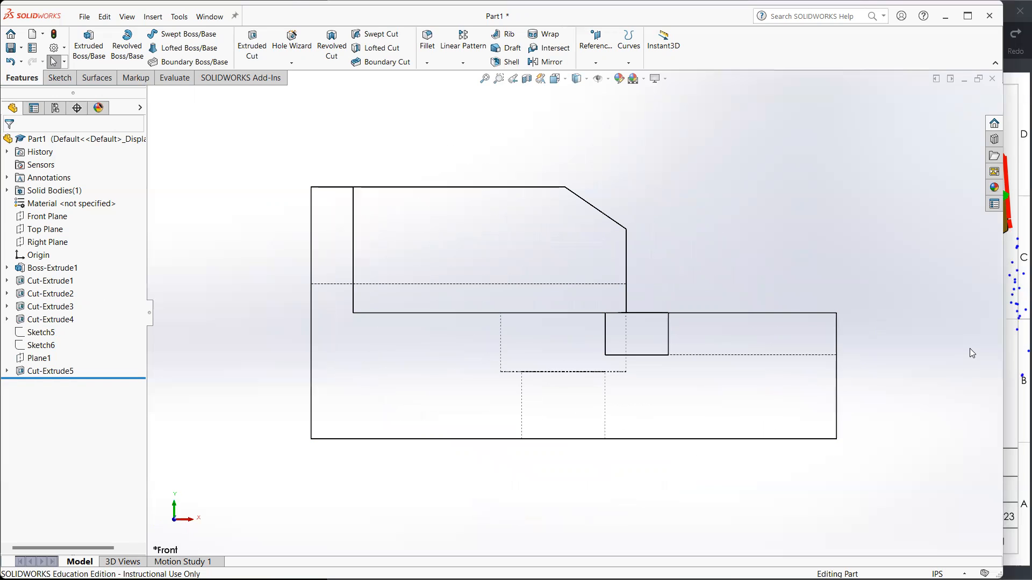
pyautogui.click(1016, 343)
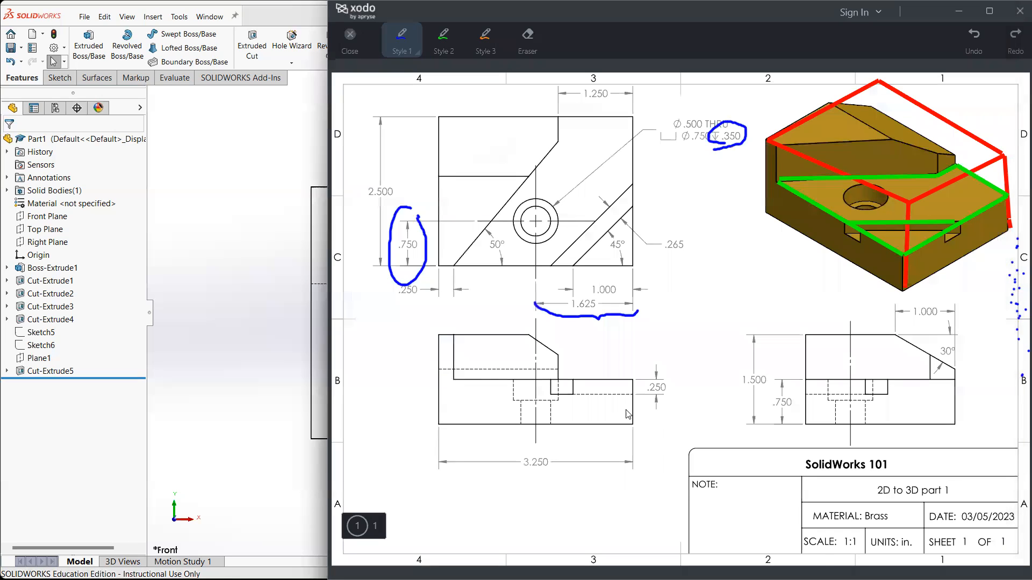
pyautogui.click(290, 376)
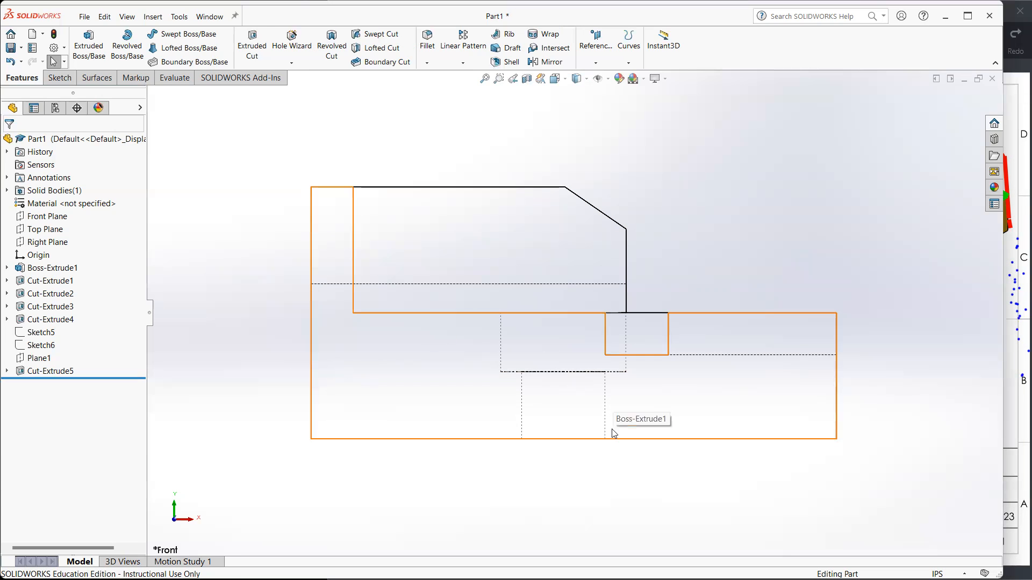
pyautogui.hotkey('ctrl', '4')
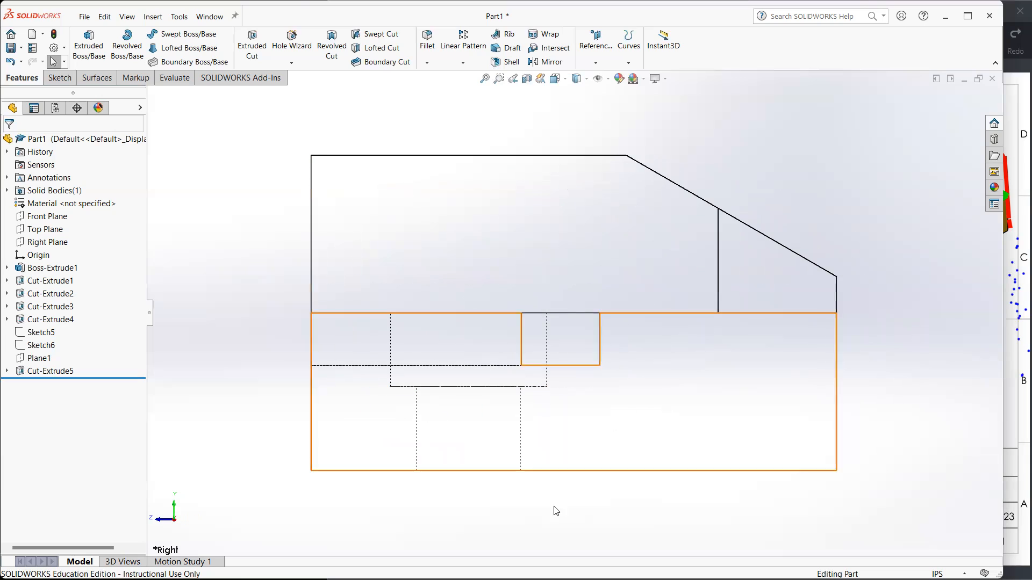
pyautogui.click(1017, 330)
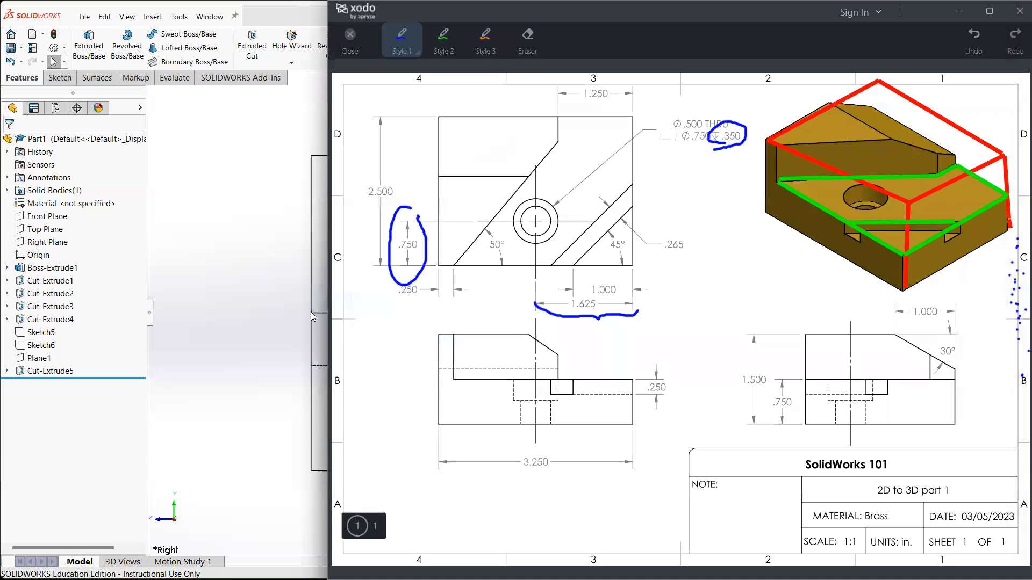
pyautogui.click(274, 313)
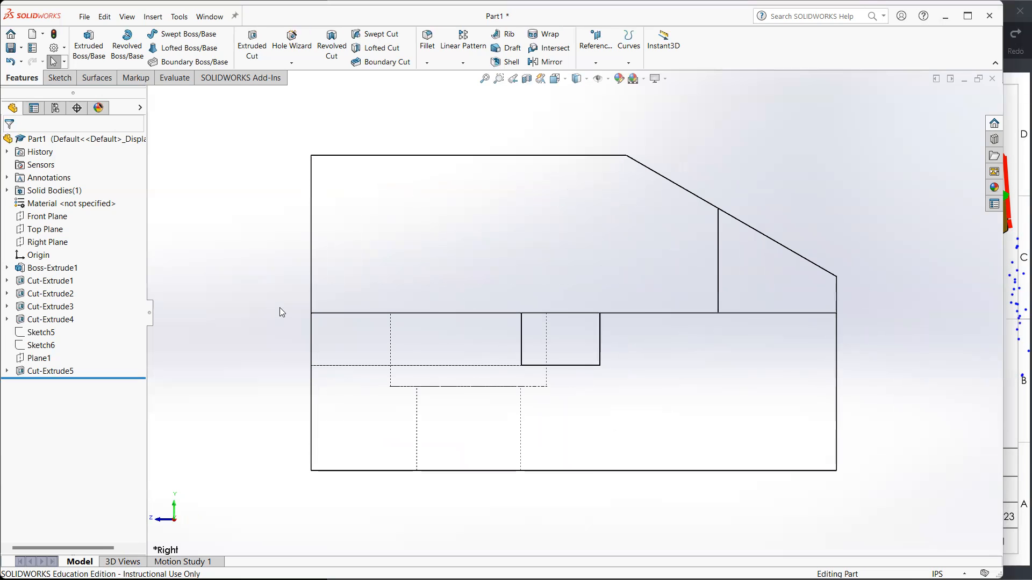
pyautogui.hotkey('ctrl', '5')
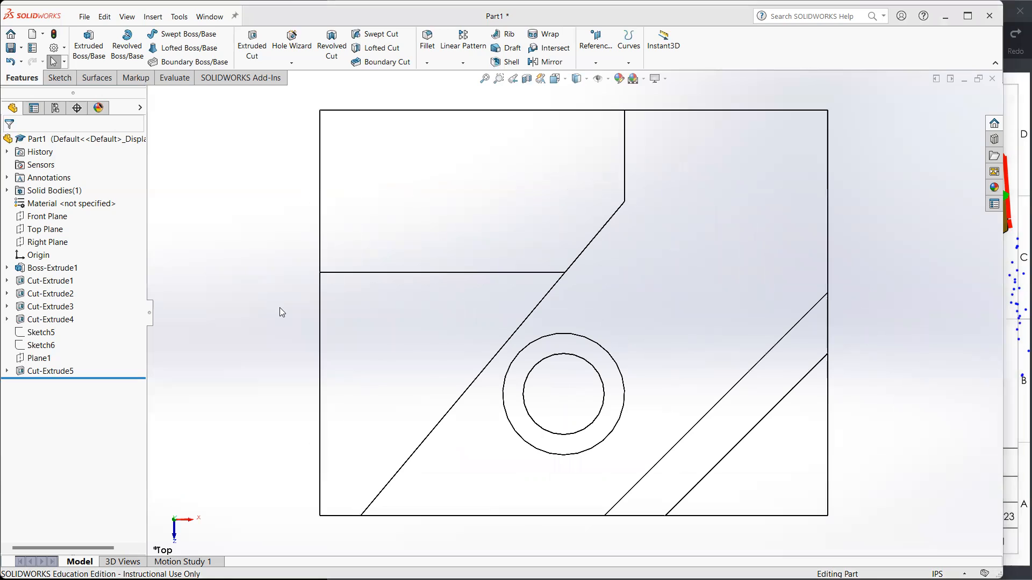
pyautogui.click(1017, 317)
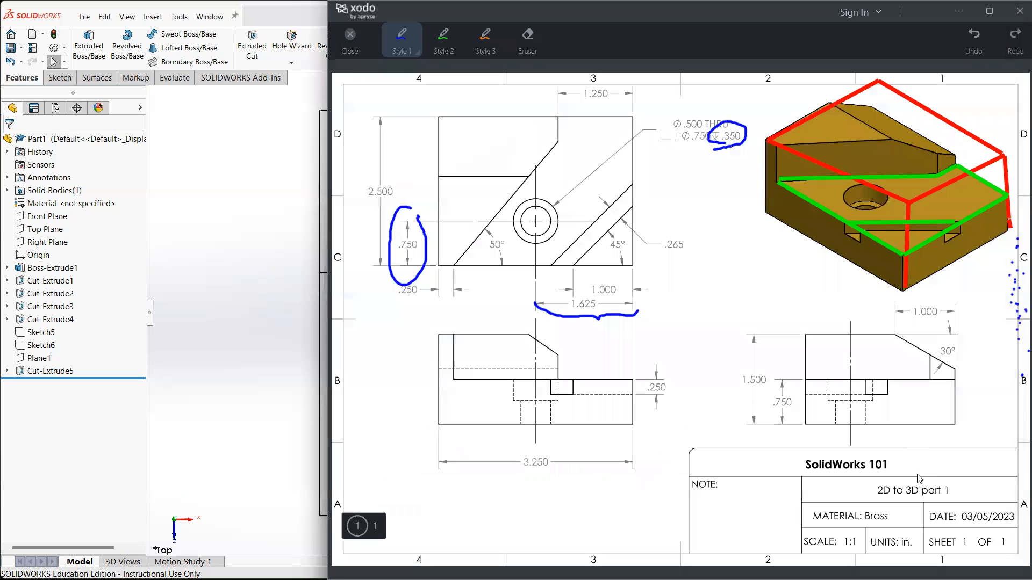
# Circle "MATERIAL: Brass" in the drawing's title block and return the part to an isometric view shaded with edges.
pyautogui.moveTo(897, 520)
pyautogui.mouseDown()
pyautogui.moveTo(840, 524)
pyautogui.moveTo(819, 498)
pyautogui.moveTo(904, 511)
pyautogui.moveTo(894, 522)
pyautogui.mouseUp()
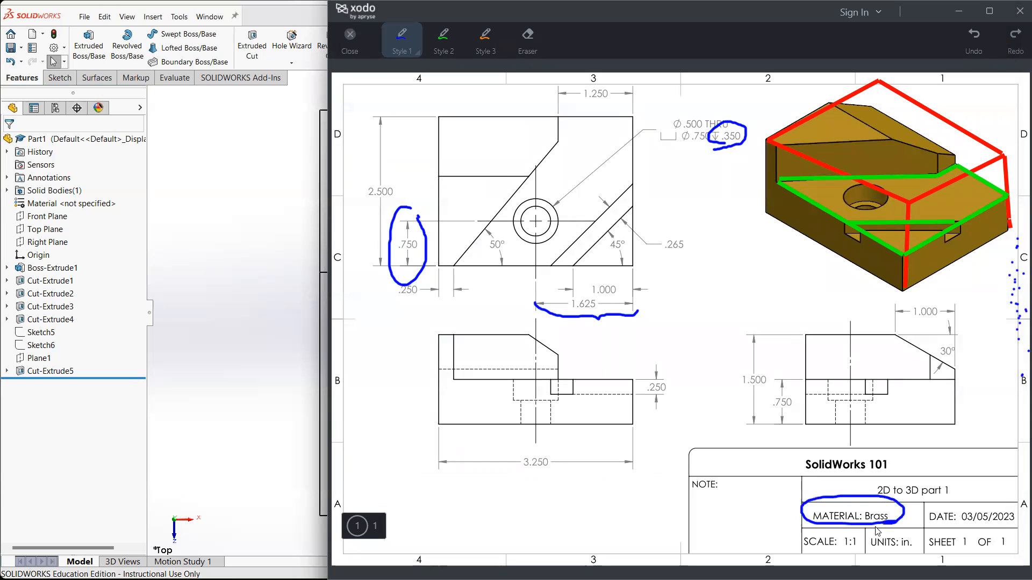
pyautogui.click(281, 331)
pyautogui.hotkey('ctrl', '7')
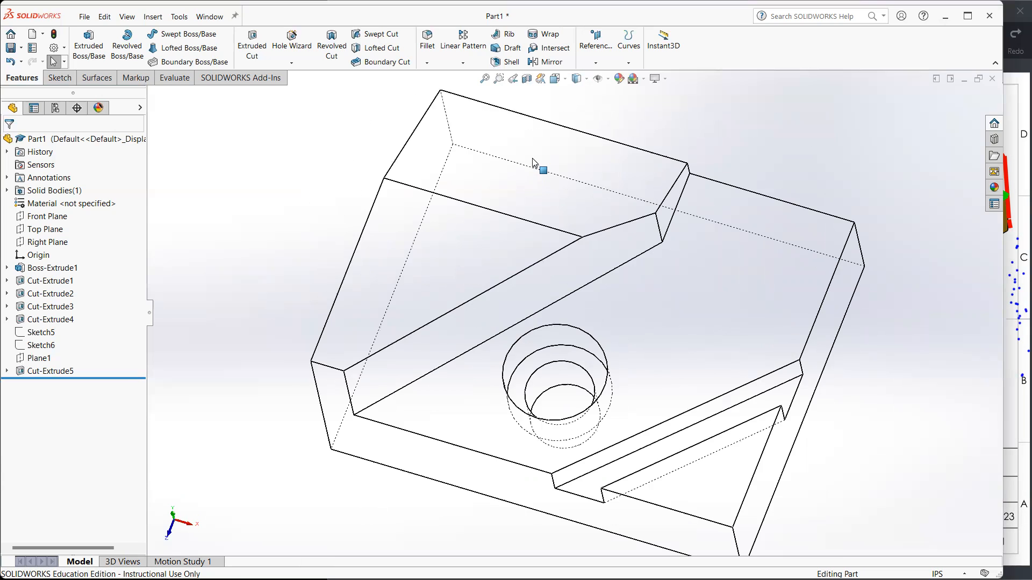
pyautogui.click(580, 81)
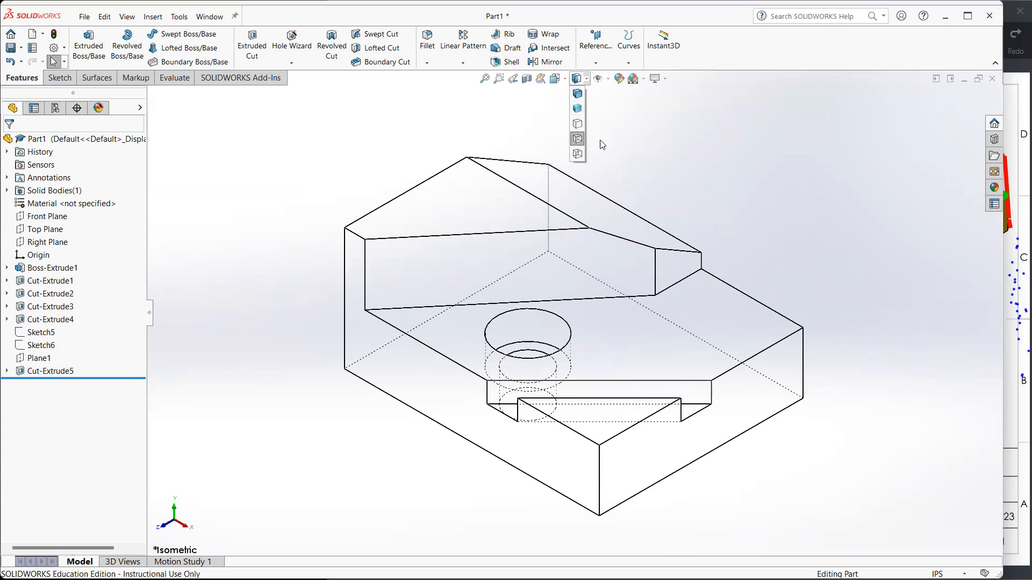
pyautogui.click(579, 95)
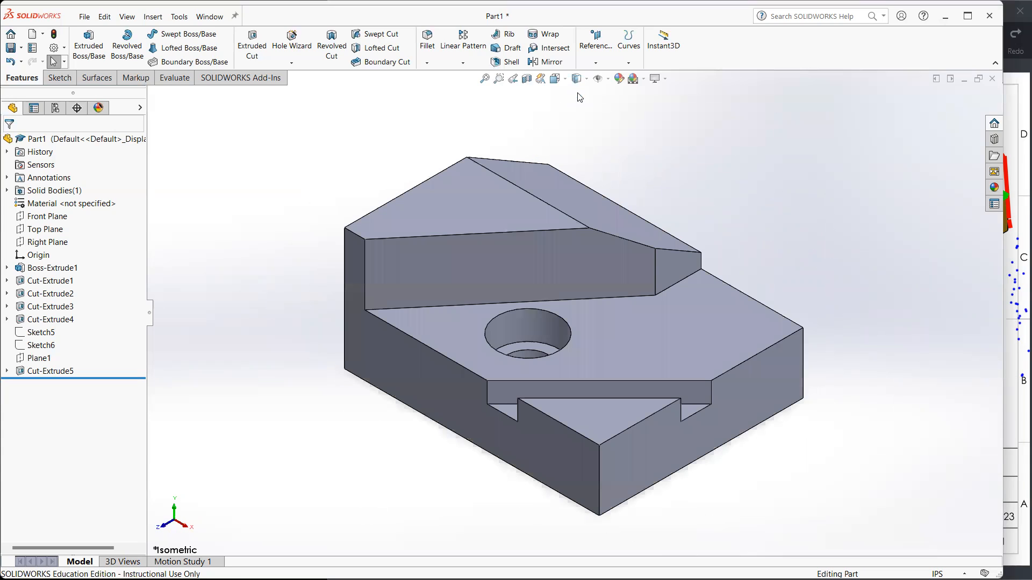
# Search the material library for brass, apply Brass from Copper Alloys to the part and close the material library.
pyautogui.click(94, 140)
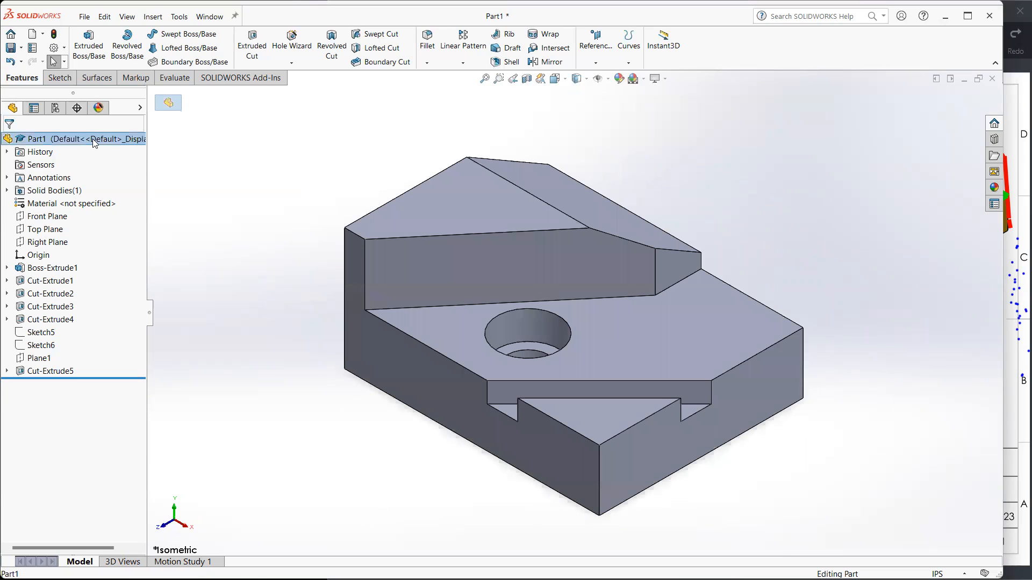
pyautogui.rightClick(94, 142)
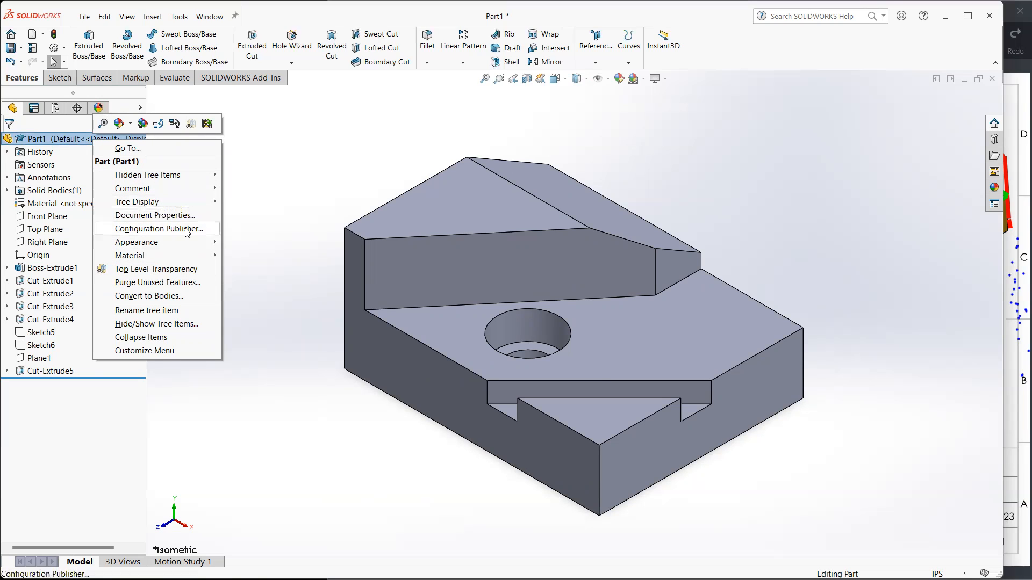
pyautogui.moveTo(172, 260)
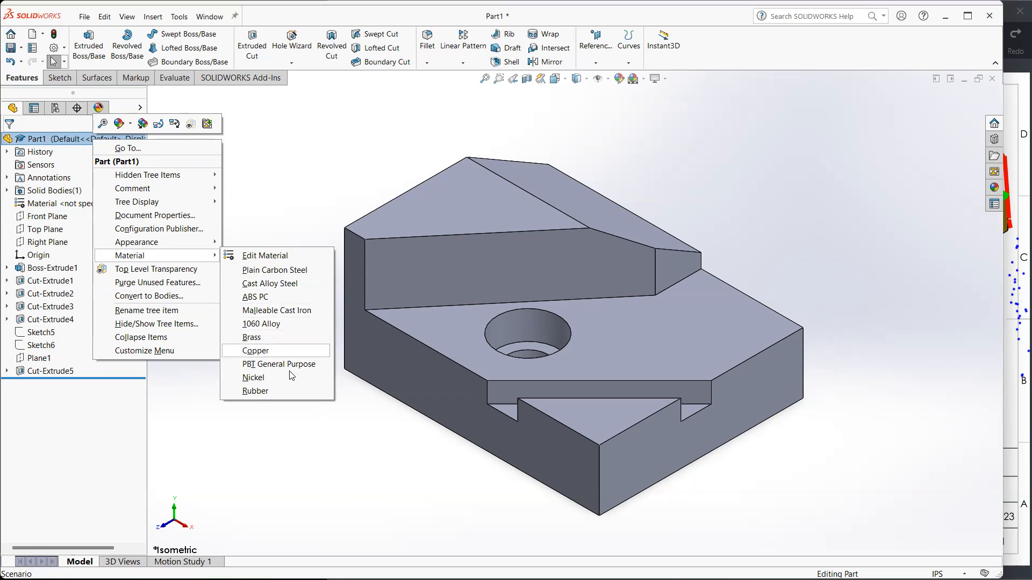
pyautogui.click(266, 261)
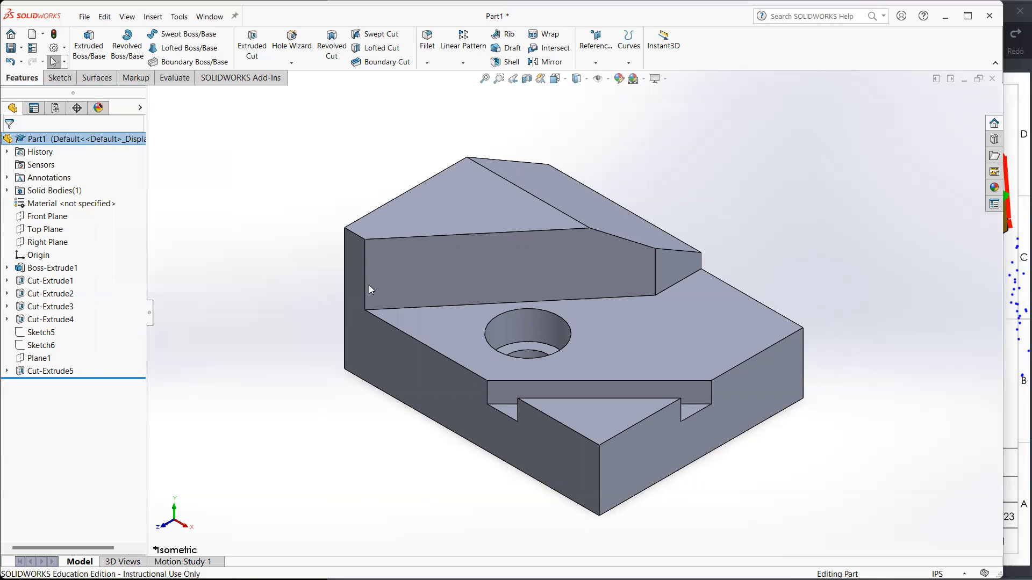
pyautogui.moveTo(434, 215)
pyautogui.mouseDown()
pyautogui.moveTo(435, 403)
pyautogui.moveTo(444, 199)
pyautogui.mouseUp()
pyautogui.click(318, 114)
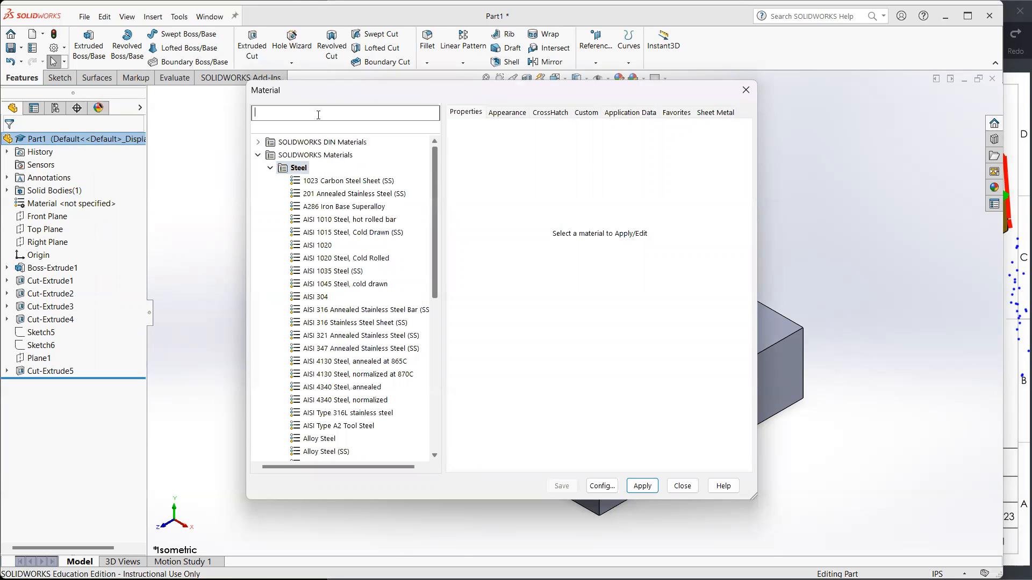
pyautogui.write('brass')
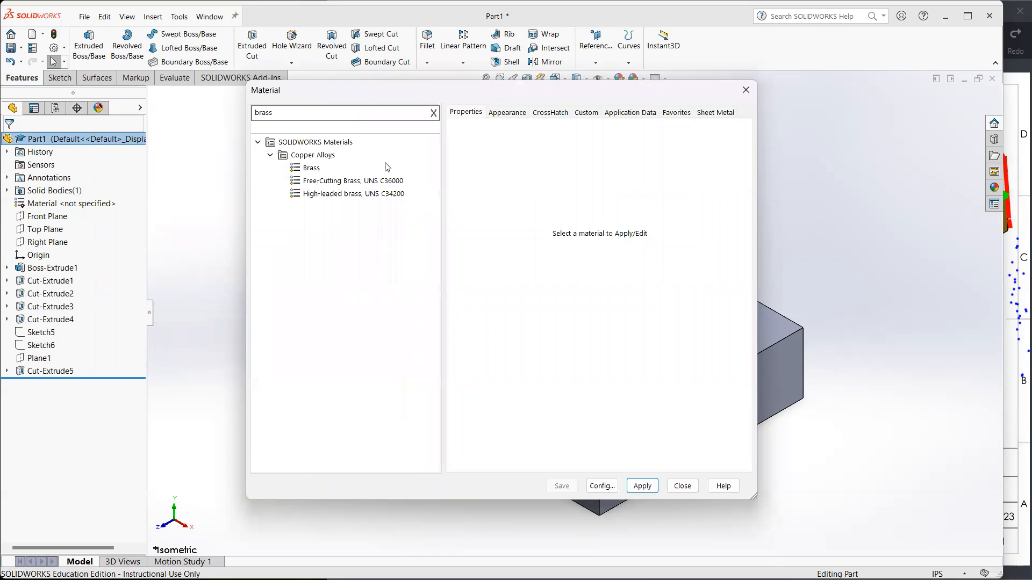
pyautogui.click(313, 168)
pyautogui.click(643, 486)
pyautogui.click(682, 486)
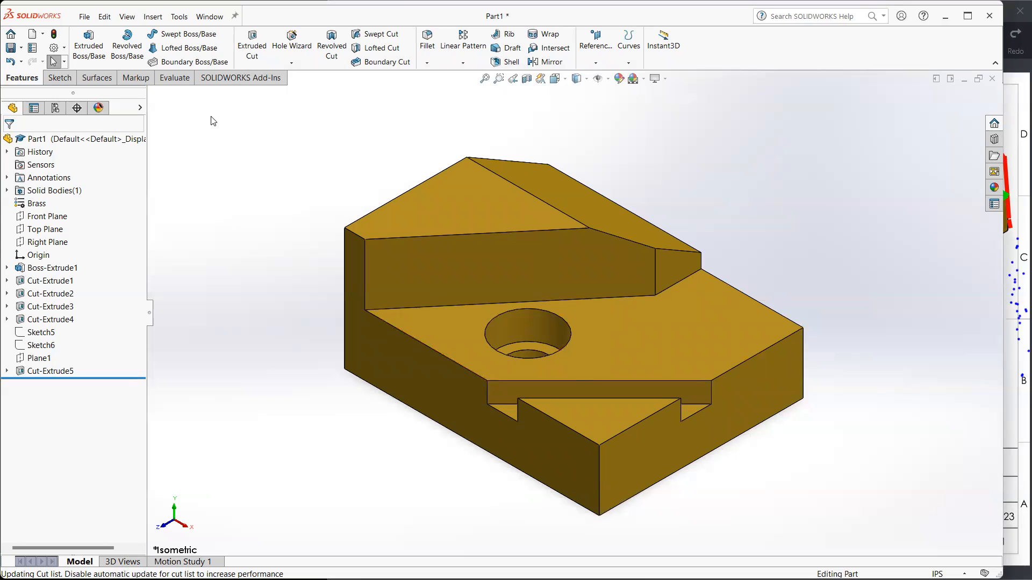
# Evaluate the part's mass properties, examine its mass and density, and return to the feature modeling tools.
pyautogui.click(174, 78)
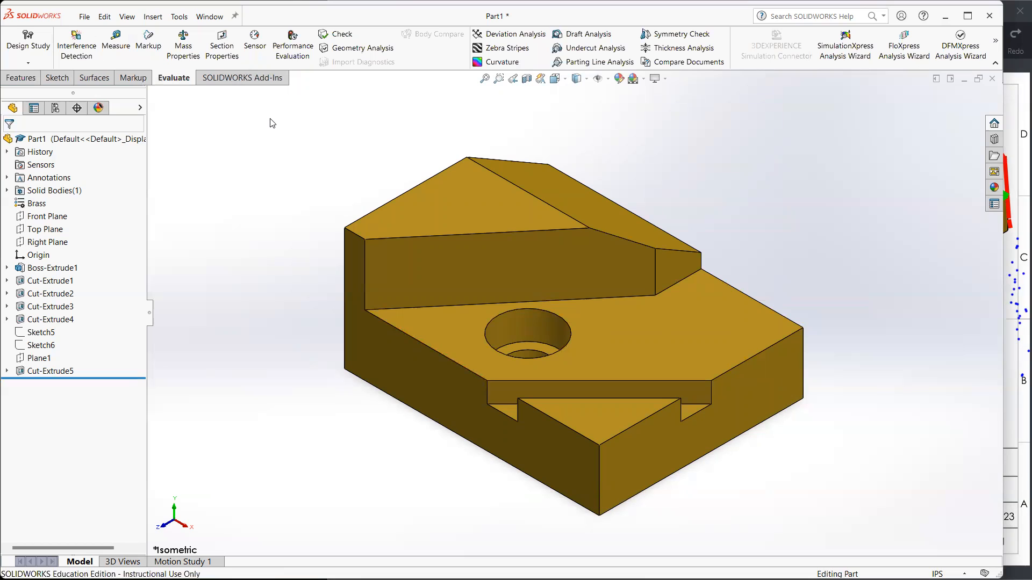
pyautogui.click(184, 46)
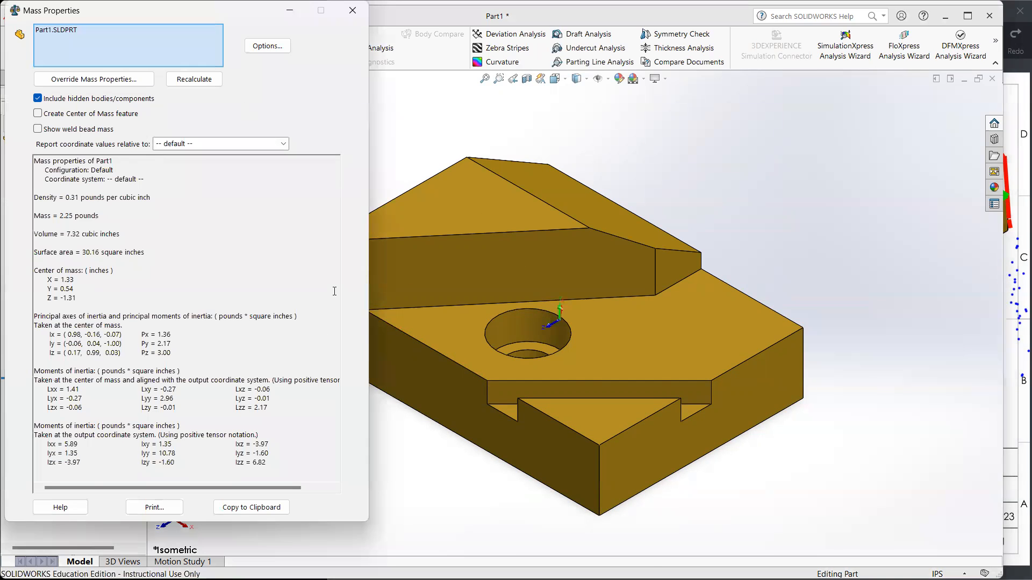
pyautogui.moveTo(35, 216); pyautogui.dragTo(101, 216)
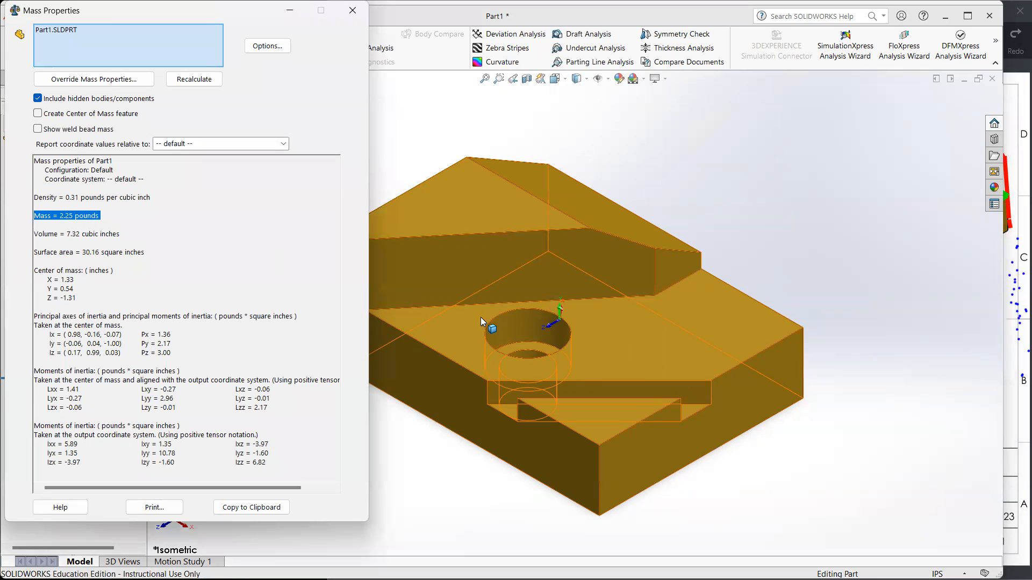
pyautogui.doubleClick(70, 216)
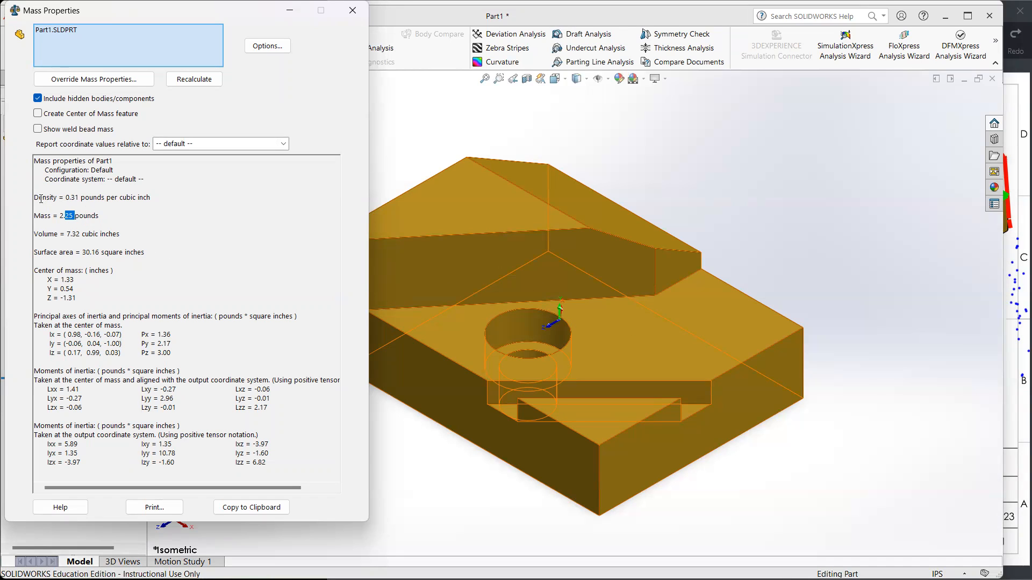
pyautogui.moveTo(40, 198); pyautogui.dragTo(124, 197)
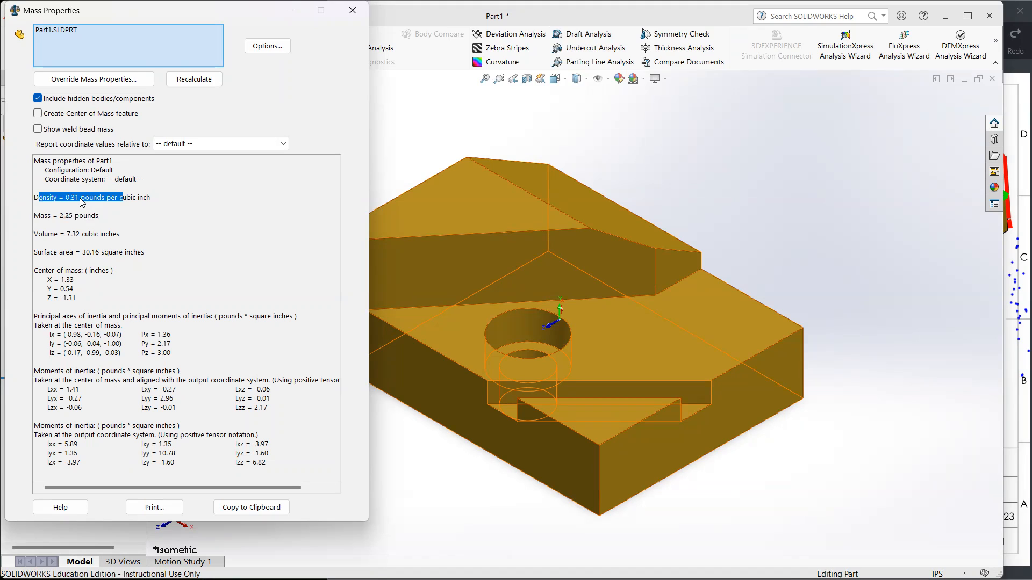
pyautogui.moveTo(75, 217)
pyautogui.mouseDown()
pyautogui.moveTo(35, 218)
pyautogui.moveTo(85, 223)
pyautogui.mouseUp()
pyautogui.tripleClick(82, 217)
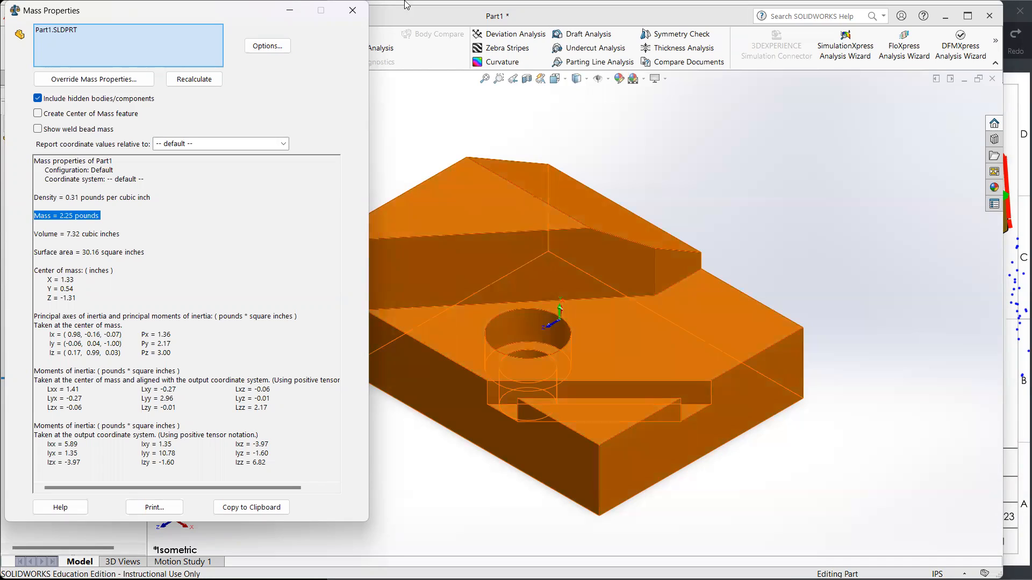
pyautogui.click(352, 21)
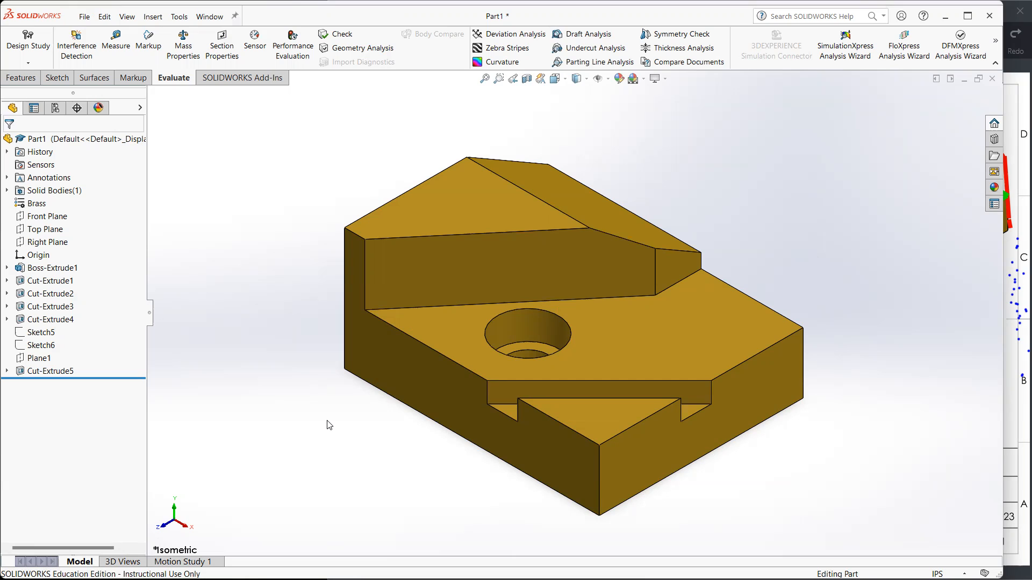
pyautogui.click(21, 77)
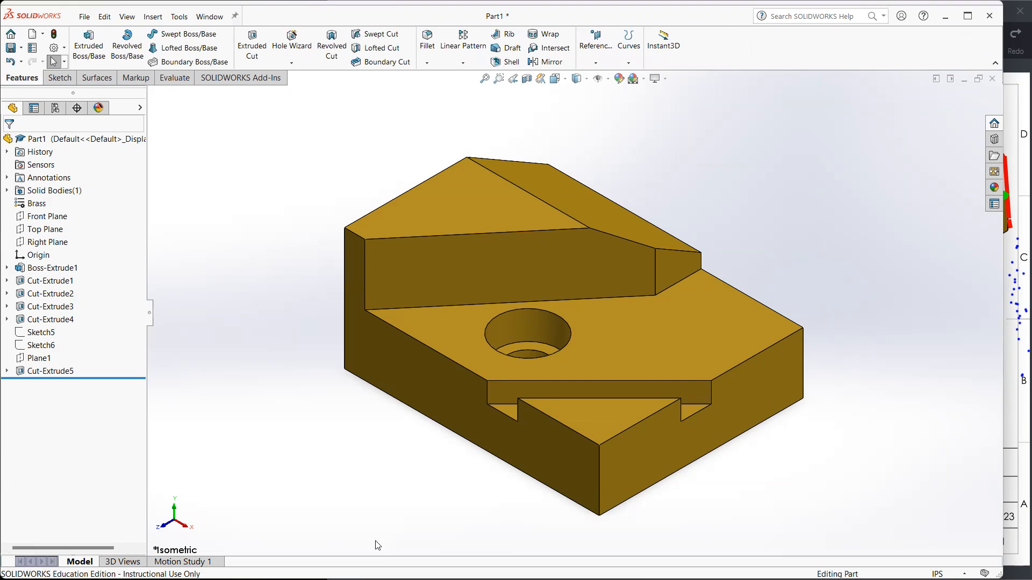
# Switch to Fusion 360 and sketch a rectangle about 82 mm wide from the origin on the horizontal plane.
pyautogui.click(389, 564)
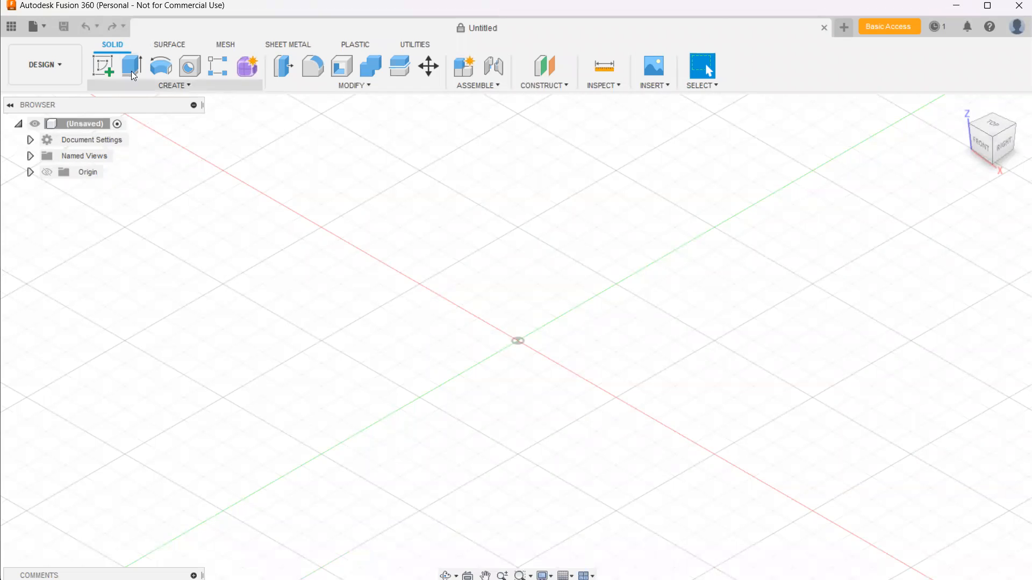
pyautogui.click(102, 66)
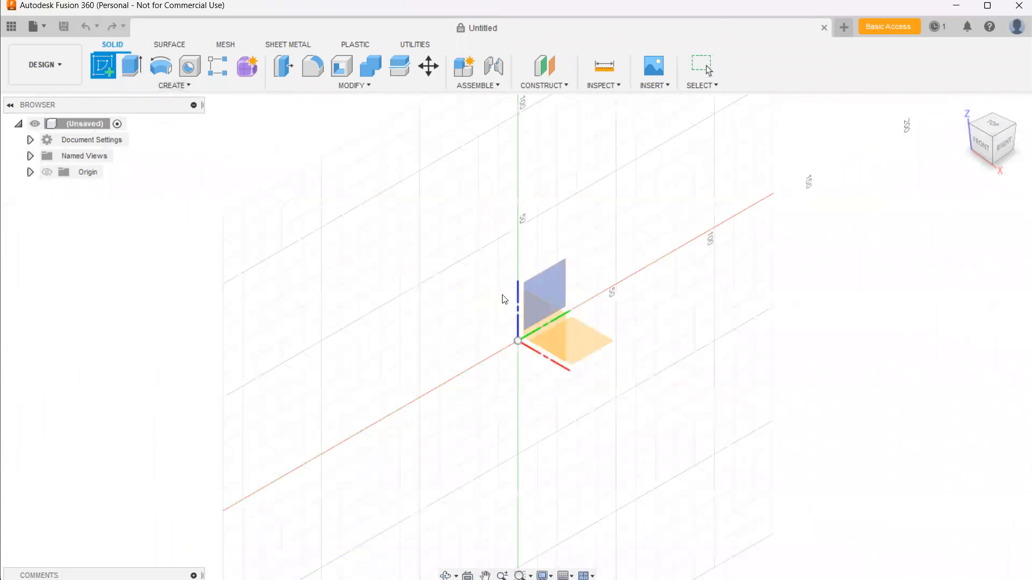
pyautogui.click(587, 349)
pyautogui.click(132, 65)
pyautogui.click(517, 340)
pyautogui.click(746, 216)
# Dimension the rectangle 100 mm wide and 50 mm high.
pyautogui.press('d')
pyautogui.click(594, 342)
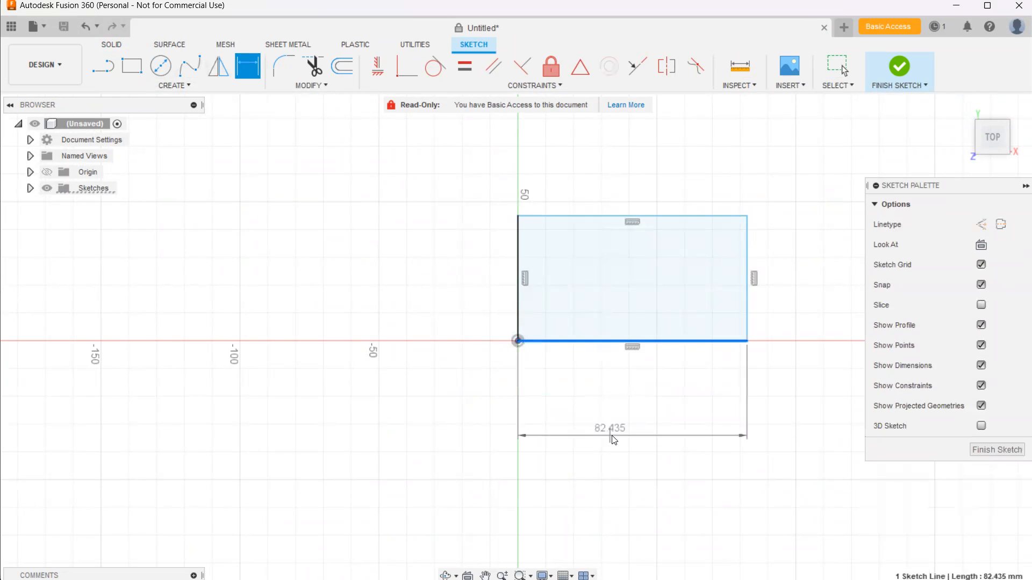
pyautogui.click(612, 433)
pyautogui.write('100')
pyautogui.press('Return')
pyautogui.click(520, 281)
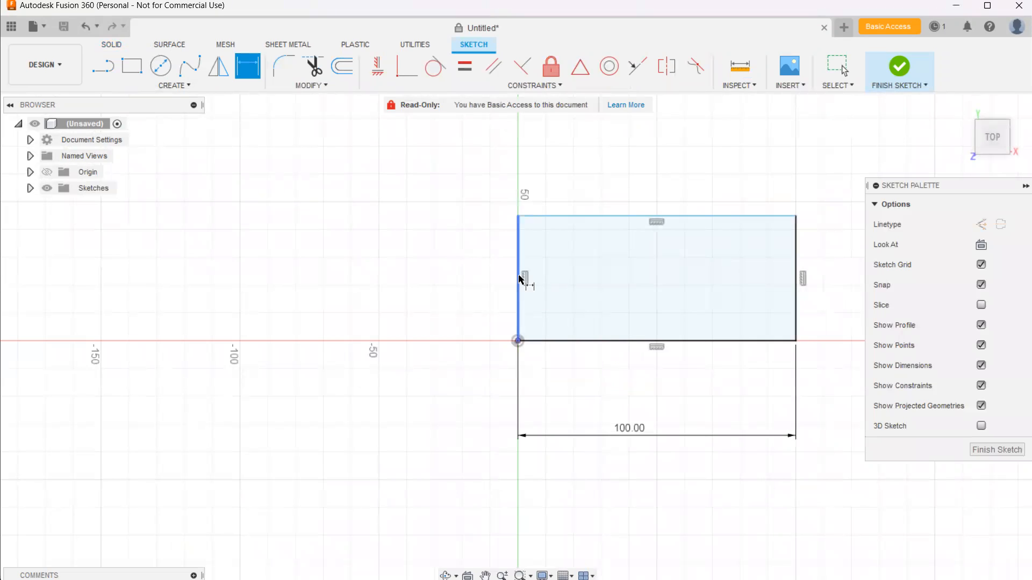
pyautogui.click(472, 279)
pyautogui.write('50')
pyautogui.press('Return')
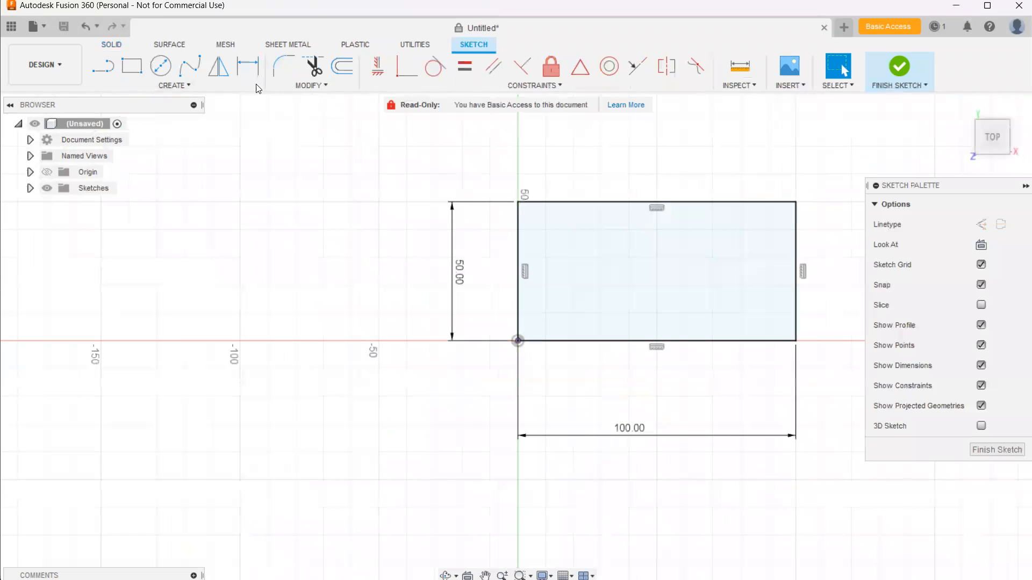
# Draw two slanted lines across the rectangle's lower-right corner, each running from the bottom edge to the right edge.
pyautogui.click(102, 66)
pyautogui.click(720, 341)
pyautogui.click(795, 298)
pyautogui.click(795, 258)
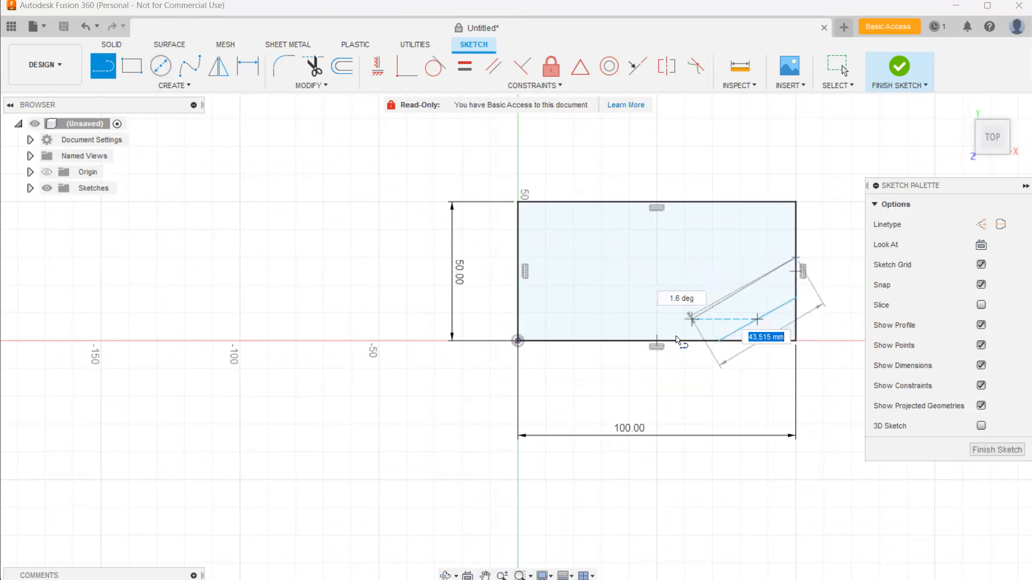
pyautogui.click(672, 341)
pyautogui.press('Escape')
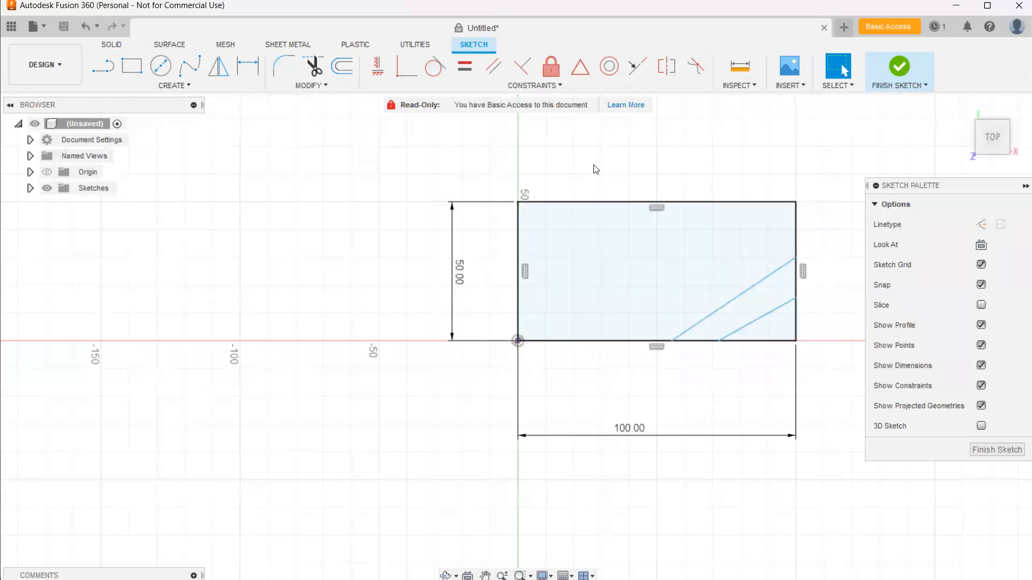
# Constrain the two slanted lines parallel and finish the sketch.
pyautogui.click(765, 318)
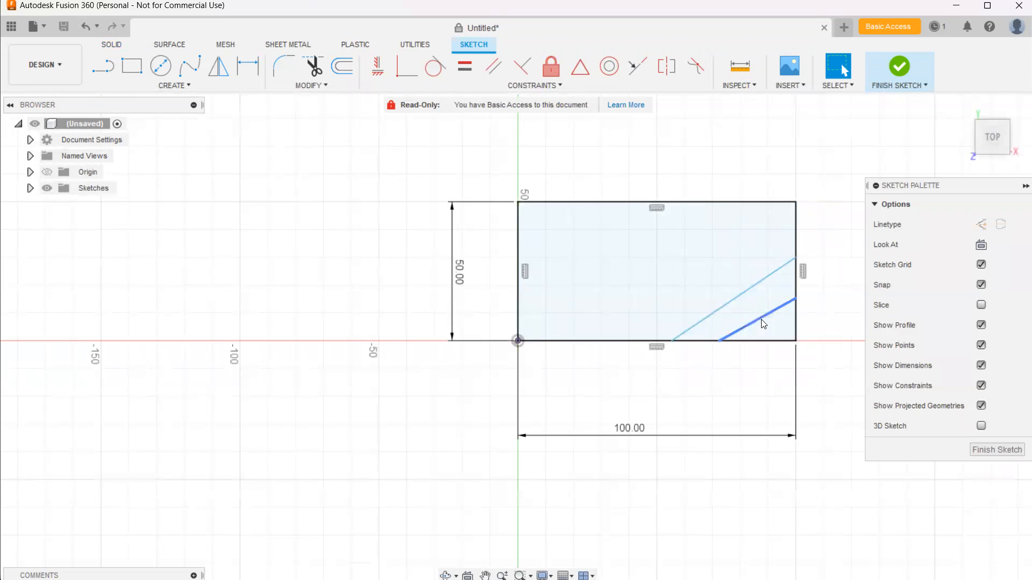
pyautogui.click(729, 305)
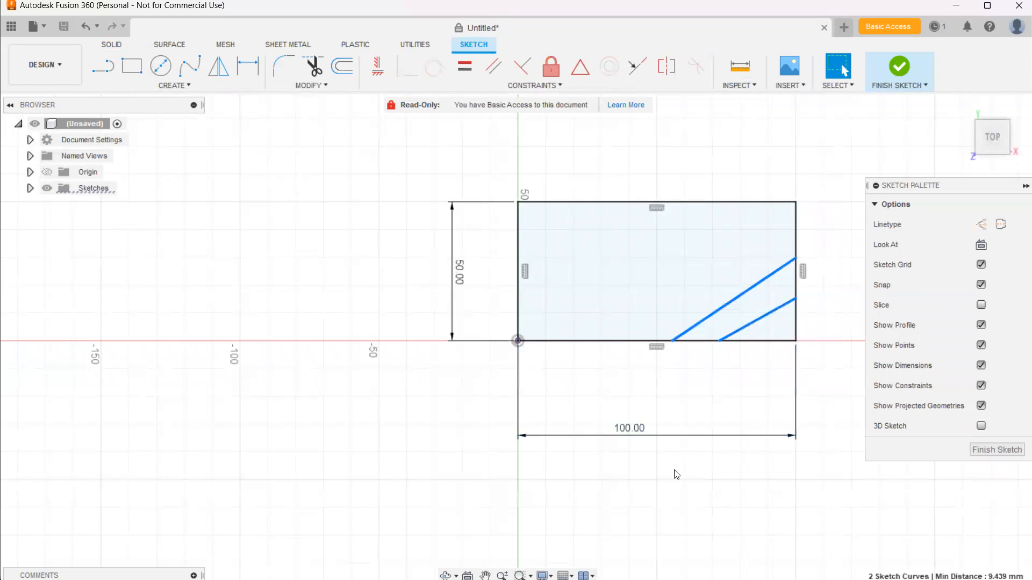
pyautogui.click(557, 86)
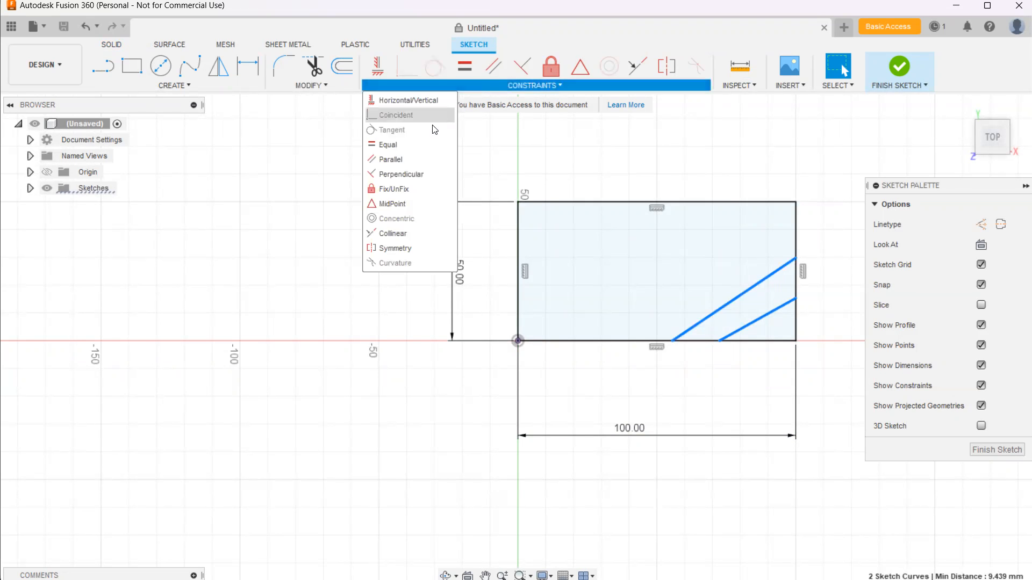
pyautogui.click(390, 159)
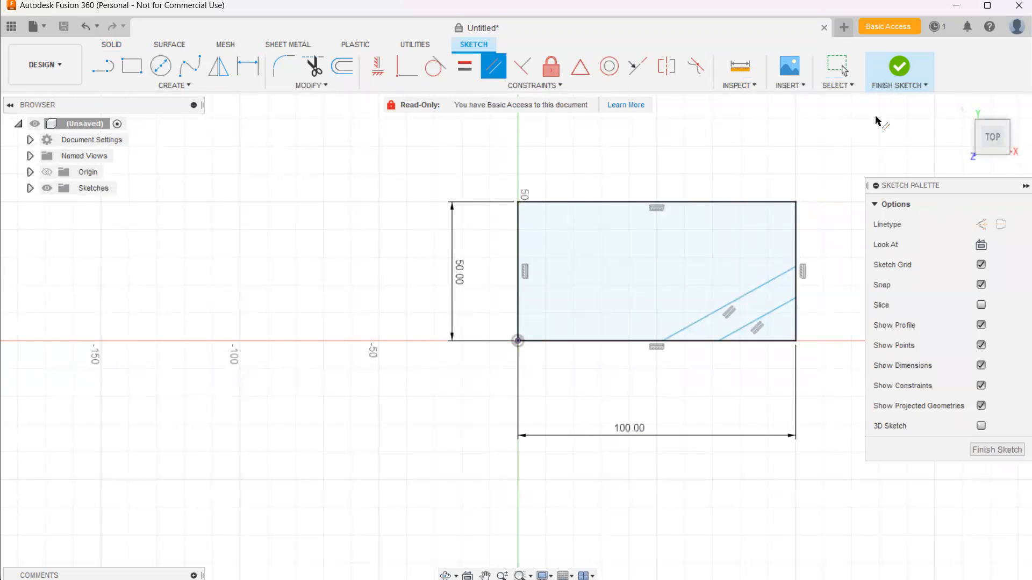
pyautogui.click(892, 67)
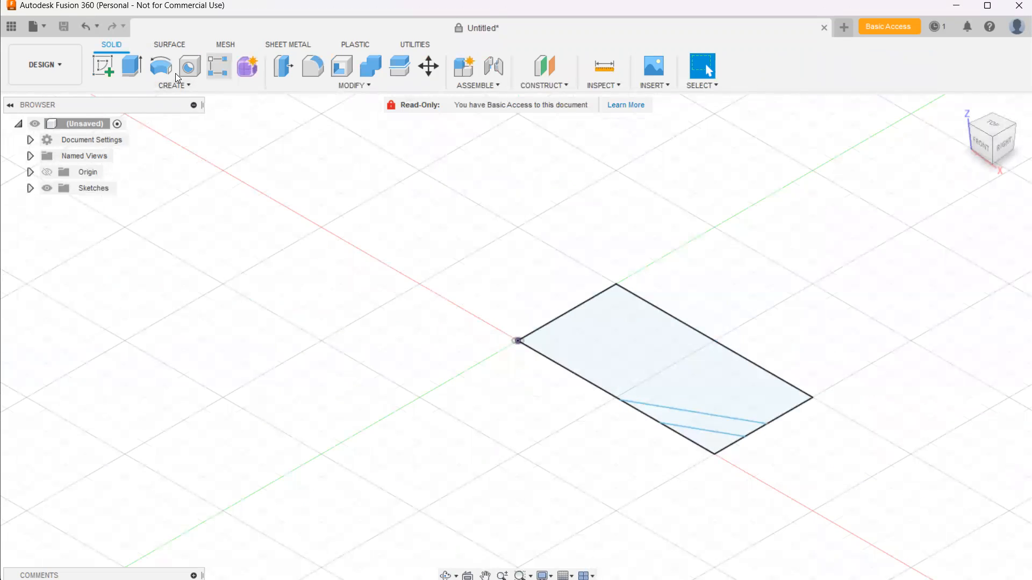
# Extrude the large profile and the corner triangle upward together as new bodies, leaving out the strip between the slanted lines.
pyautogui.click(133, 67)
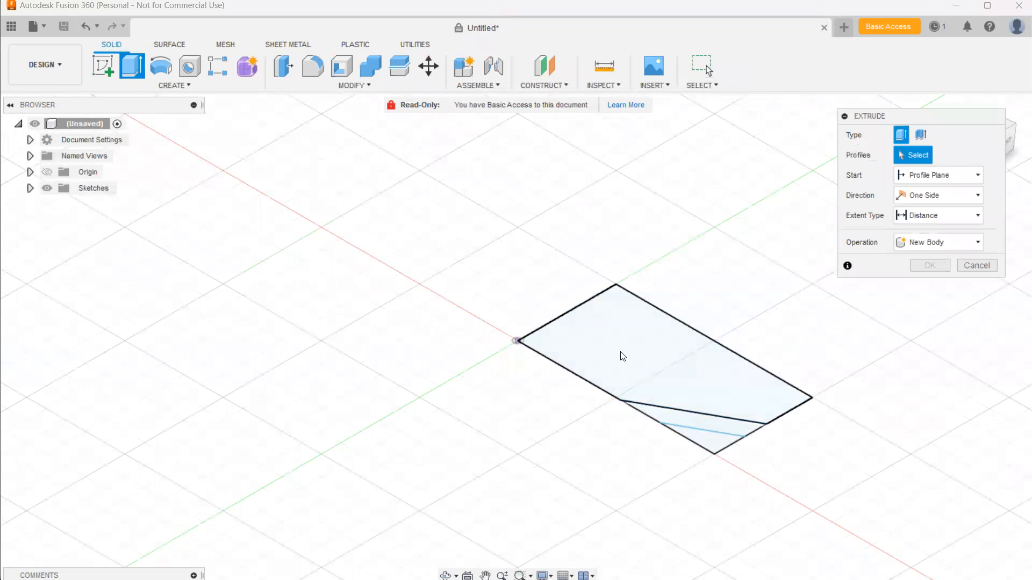
pyautogui.click(634, 368)
pyautogui.click(720, 430)
pyautogui.moveTo(701, 422); pyautogui.dragTo(702, 375)
pyautogui.click(917, 310)
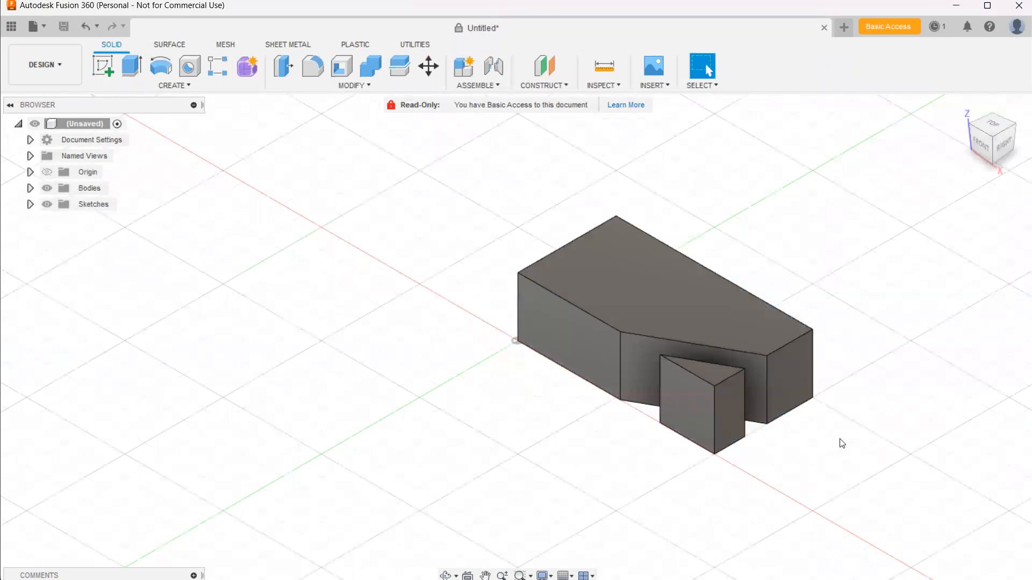
# Show Sketch1 again and extrude the strip between the two slanted lines 10 mm to form the slot floor.
pyautogui.click(30, 204)
pyautogui.click(58, 221)
pyautogui.click(648, 414)
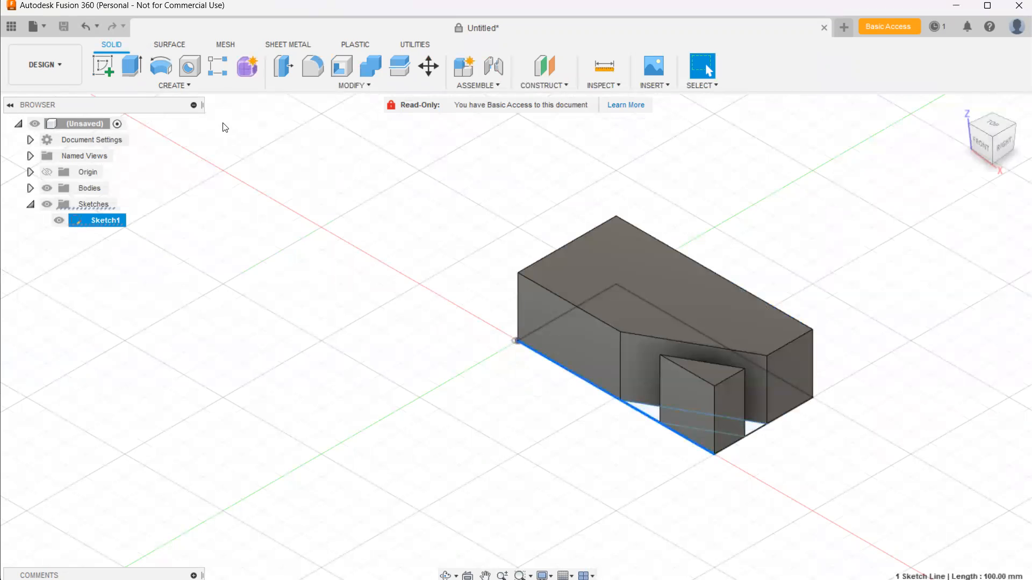
pyautogui.click(122, 73)
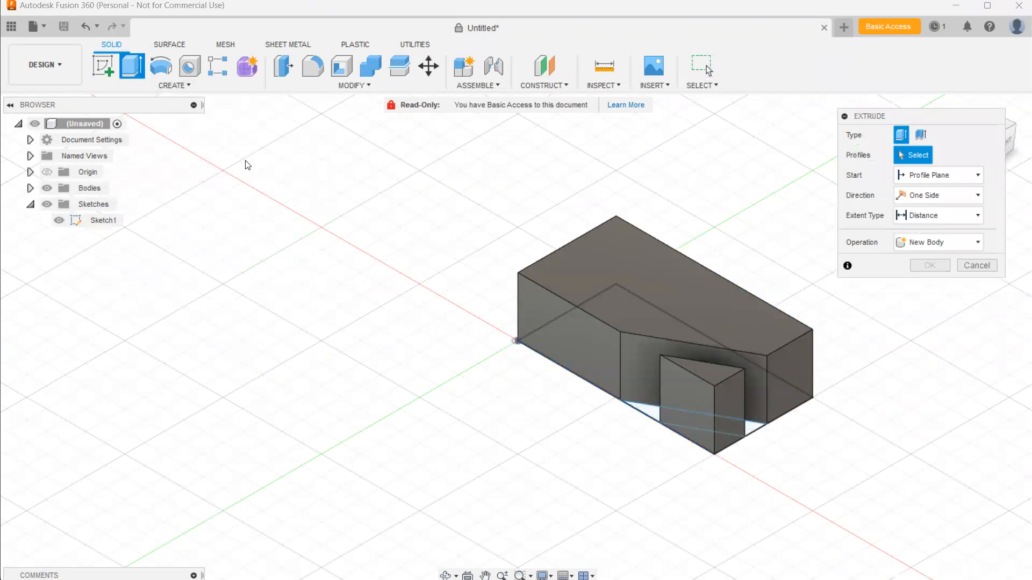
pyautogui.click(650, 410)
pyautogui.write('10')
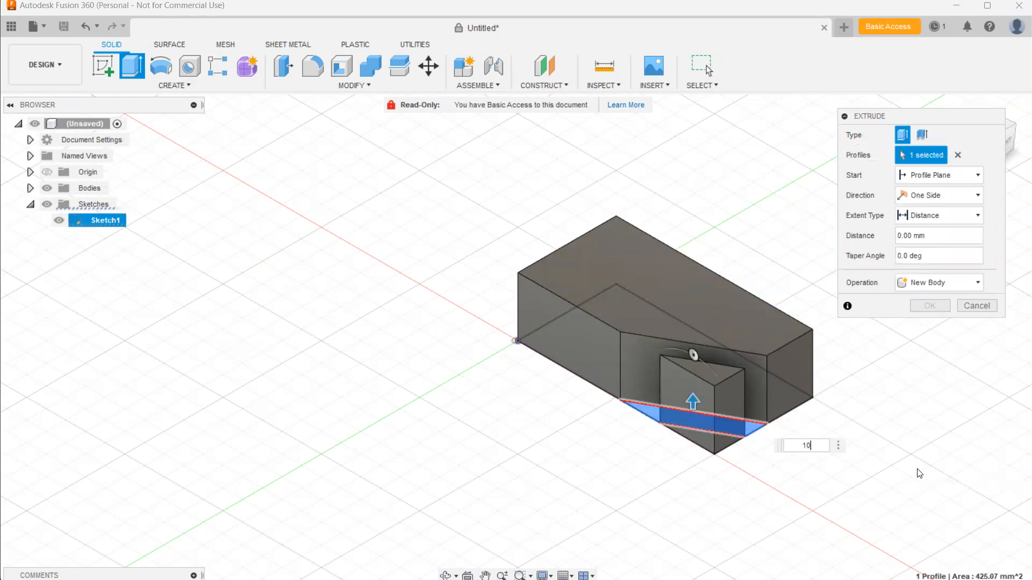
pyautogui.press('Return')
# Examine the corner slot from the front and start a new sketch.
pyautogui.keyDown('shift'); pyautogui.moveTo(843, 345); pyautogui.dragTo(842, 286, button='middle'); pyautogui.keyUp('shift')
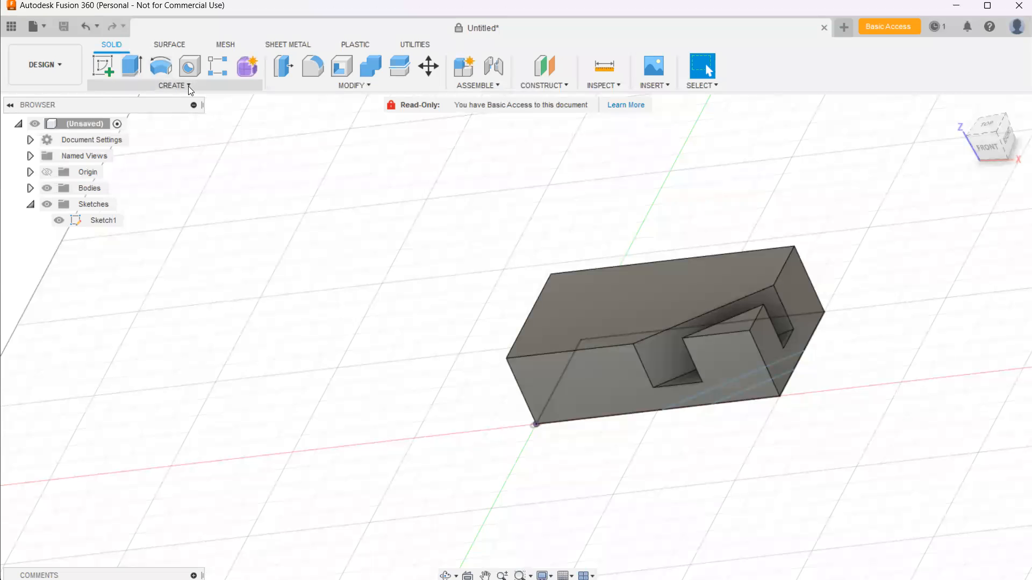
pyautogui.click(105, 67)
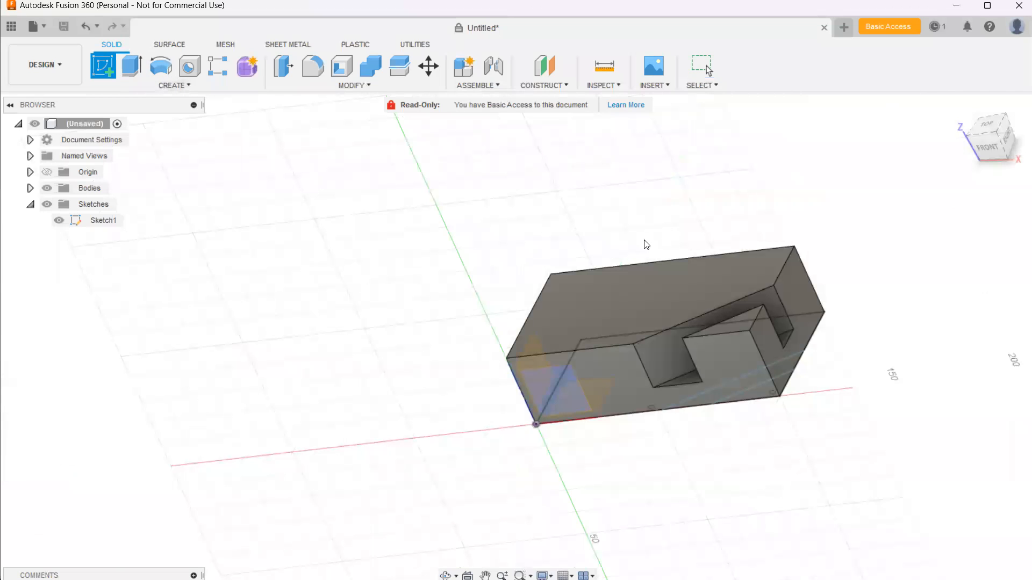
pyautogui.moveTo(946, 145)
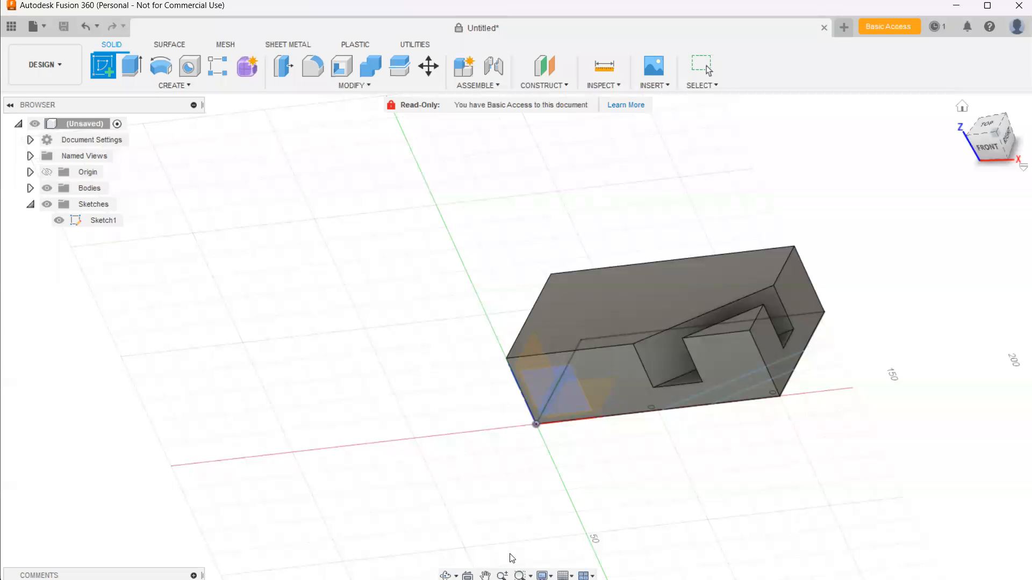
# Switch to the block's drawing in PDF Reader by Xodo to review it, and return to the brass part in SOLIDWORKS.
pyautogui.hotkey('alt', 'Tab')
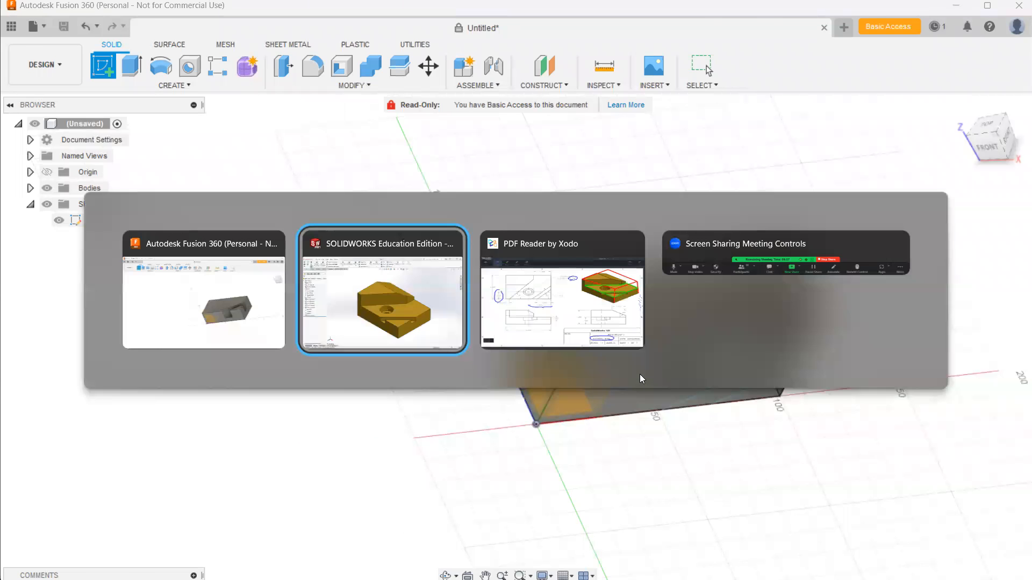
pyautogui.hotkey('alt', 'Tab')
pyautogui.press('Tab')
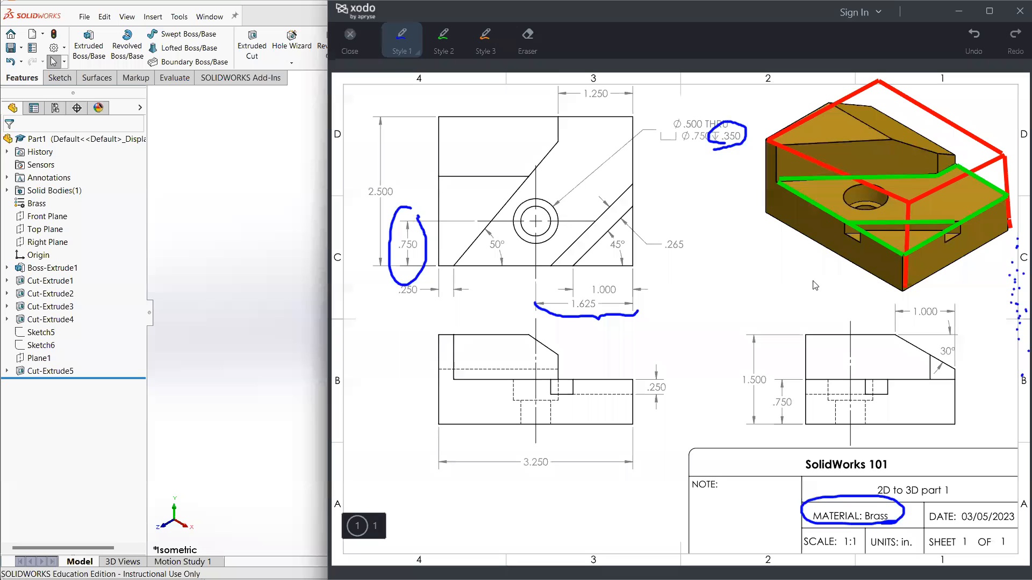
pyautogui.click(261, 301)
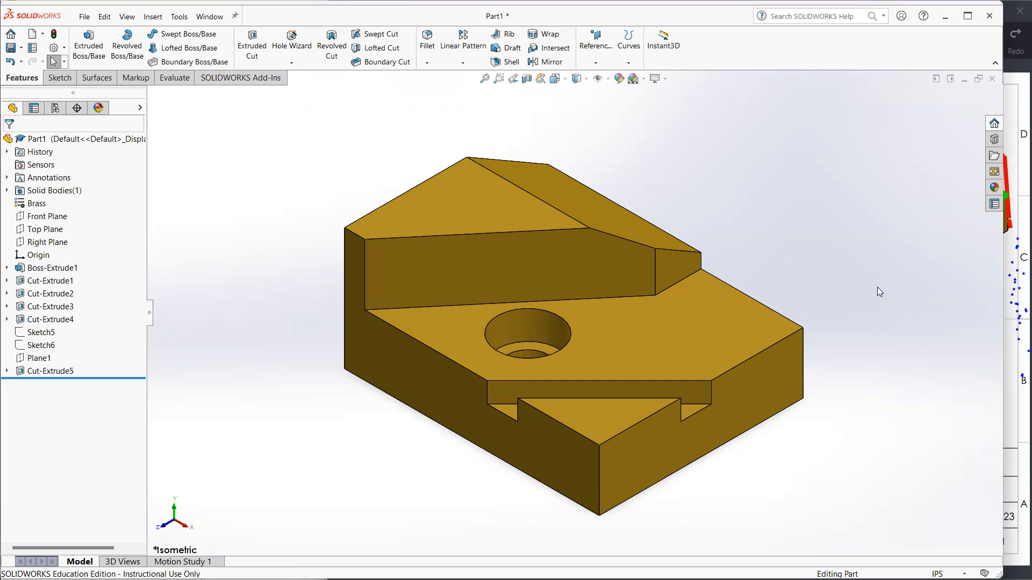
pyautogui.moveTo(825, 579)
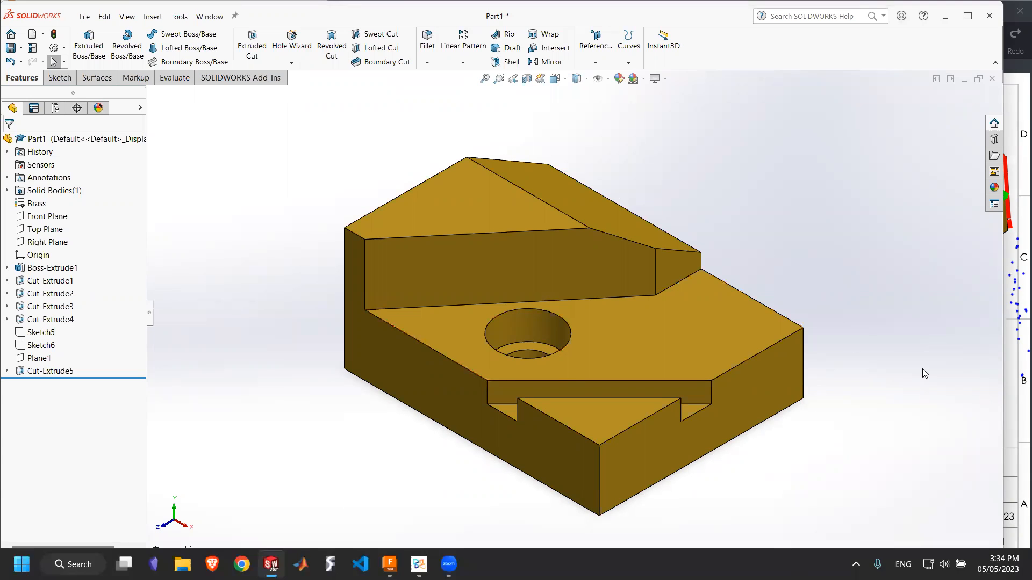